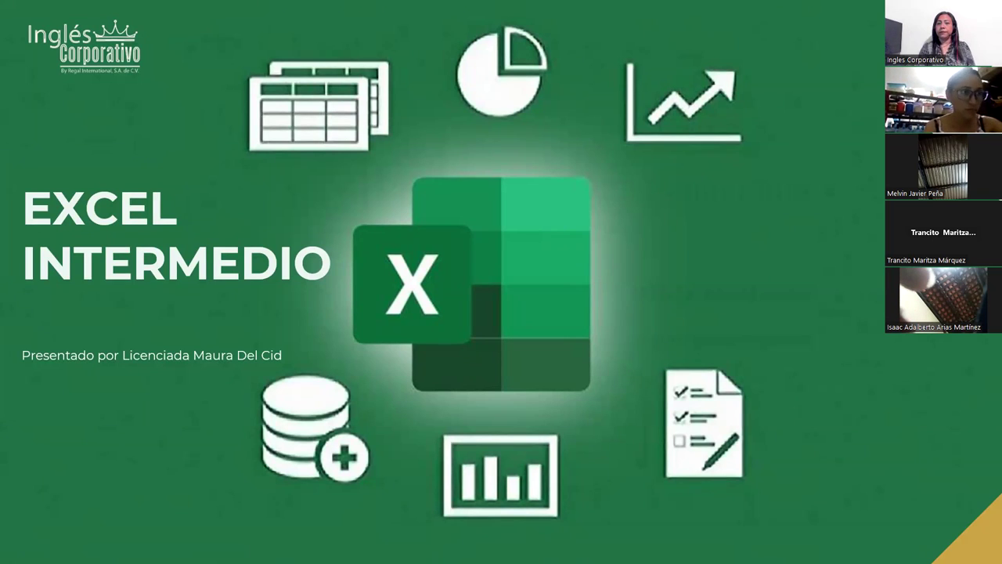
Advance the slideshow past the Sesión 13 slide to the Agenda slide.
key(Right)
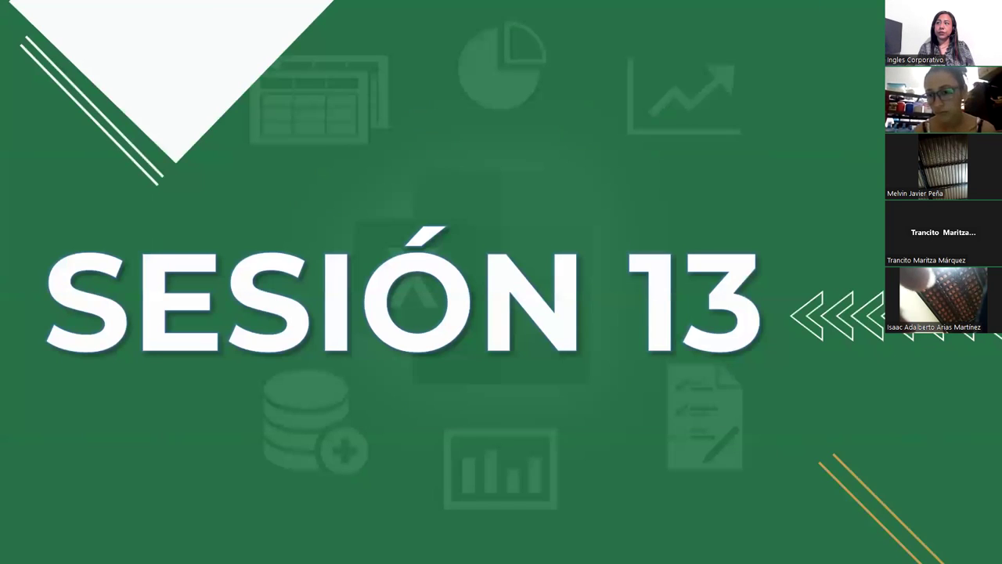
key(Right)
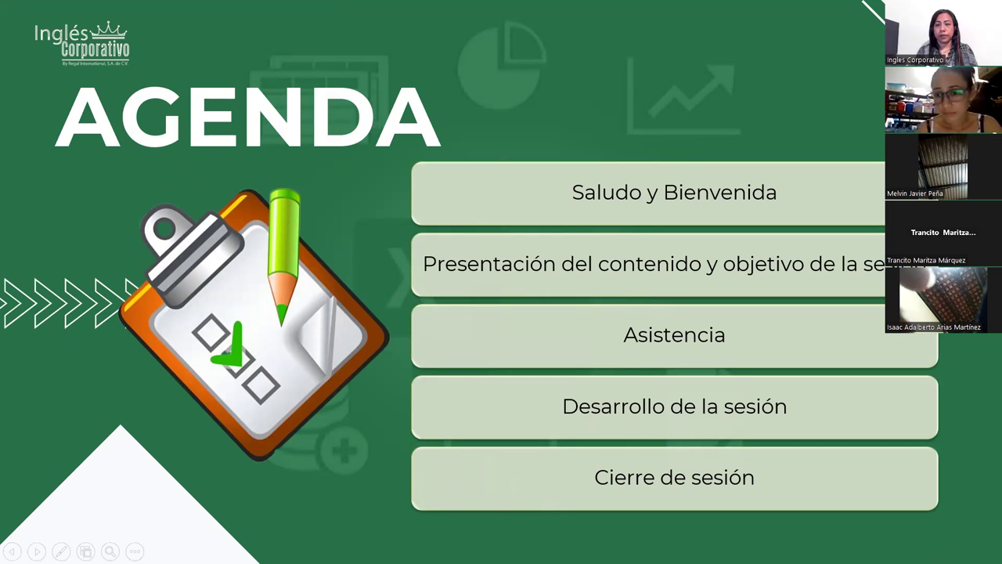
Advance through the Contenido and Objetivo slides to the Excel workbook security slide.
click(428, 451)
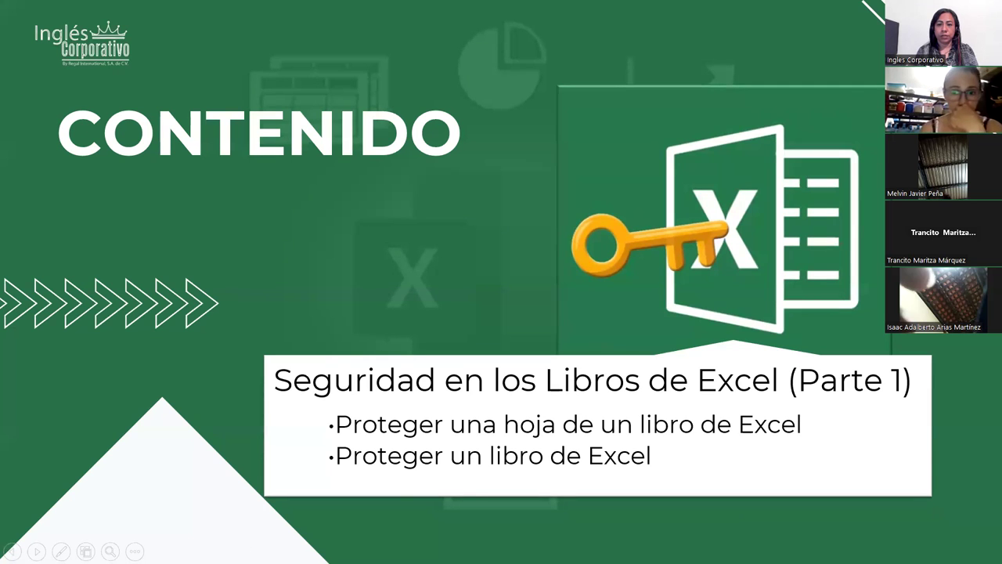
key(Right)
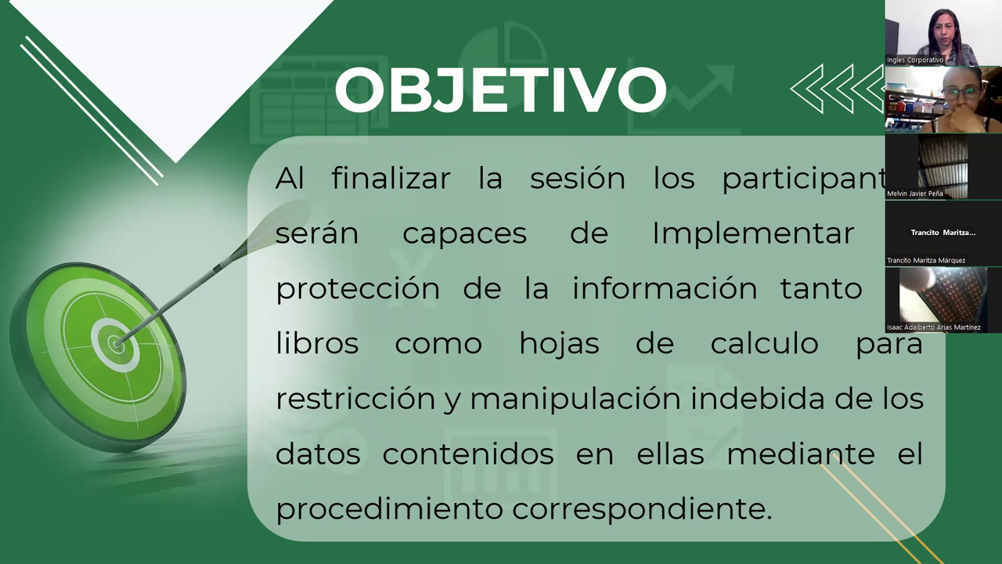
key(Right)
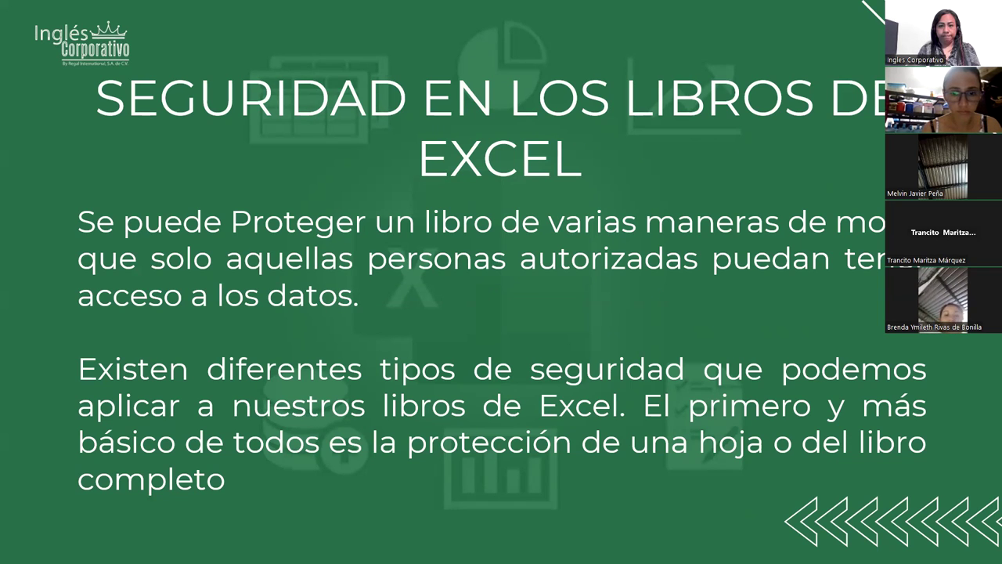
Advance to the Proteger la hoja de cálculo slide.
key(Right)
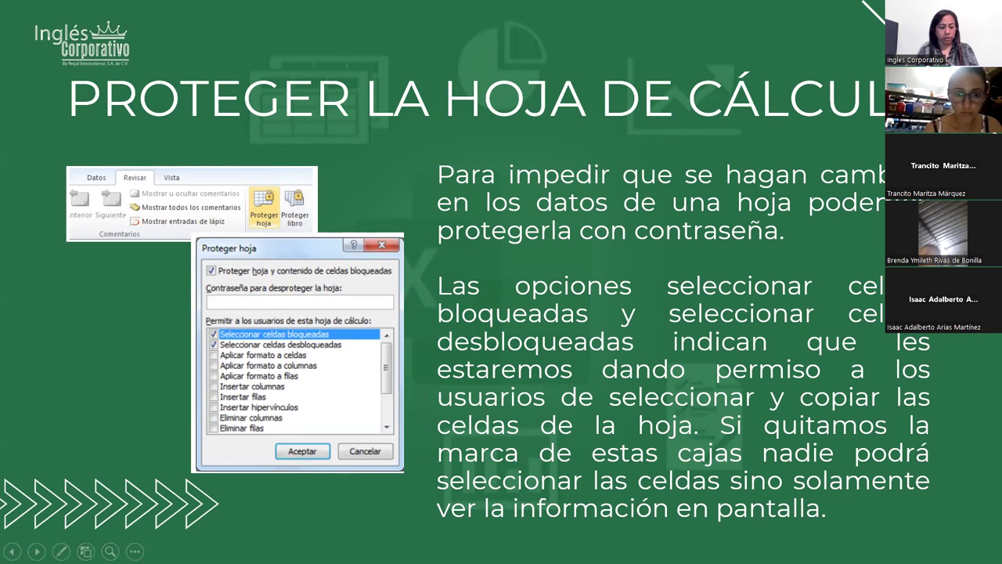
Advance past the Proteger un libro de Excel slide to the Desarrollo slide.
key(Right)
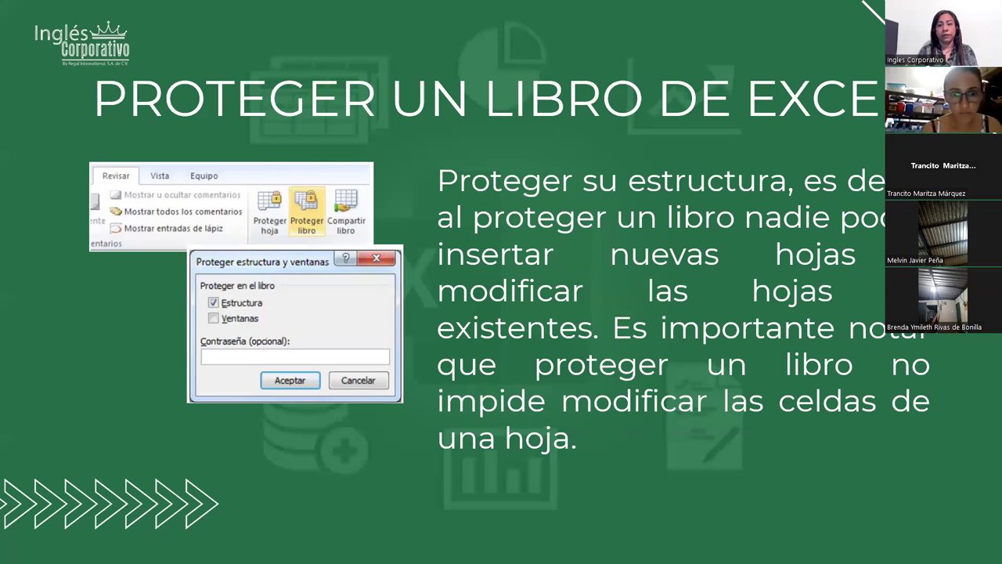
key(Right)
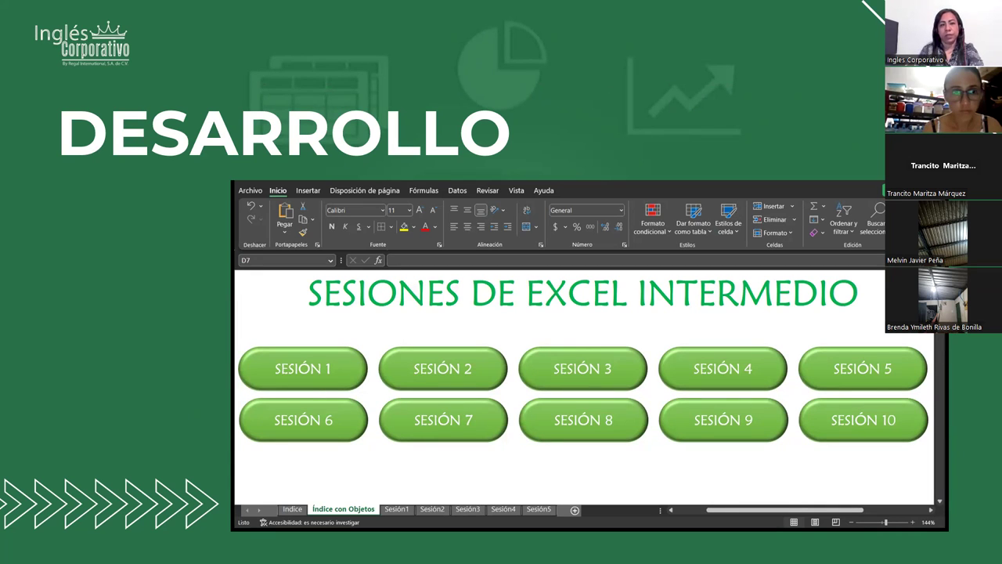
In Excel, unmerge the title, then merge and centre SESIONES DE EXCEL INTERMEDIO across B1:F1.
key(alt+Tab)
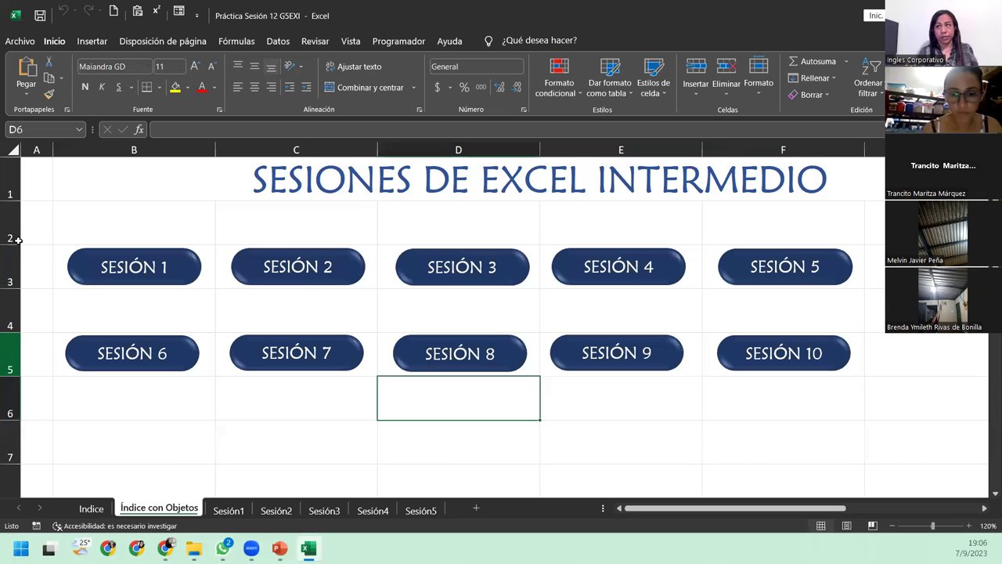
click(297, 400)
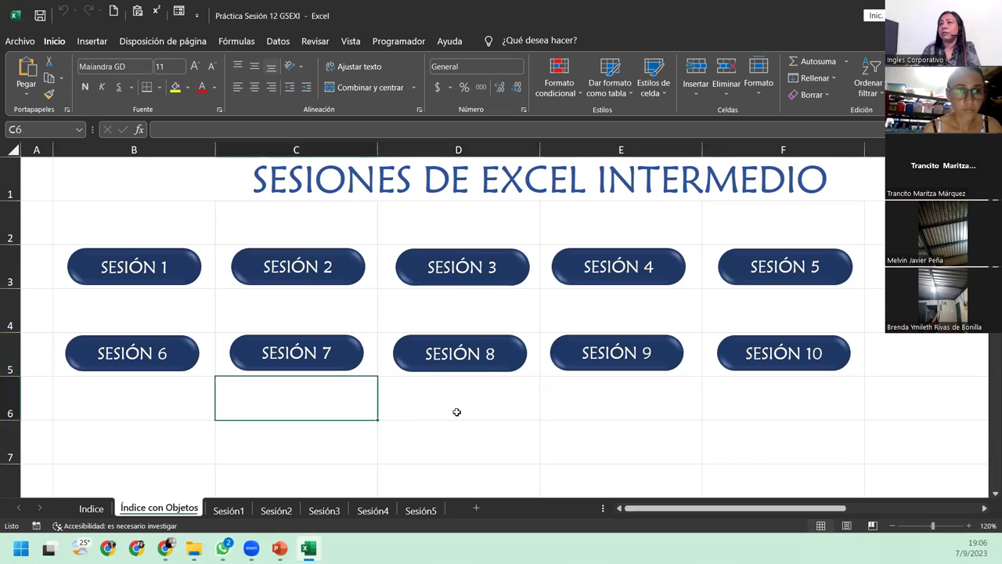
click(871, 178)
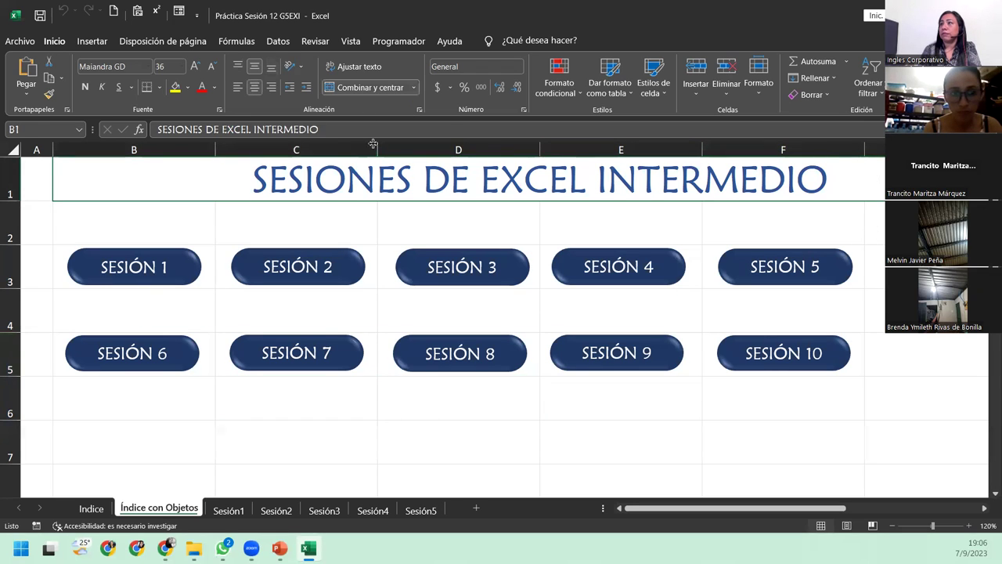
click(364, 86)
drag(157, 174, 783, 178)
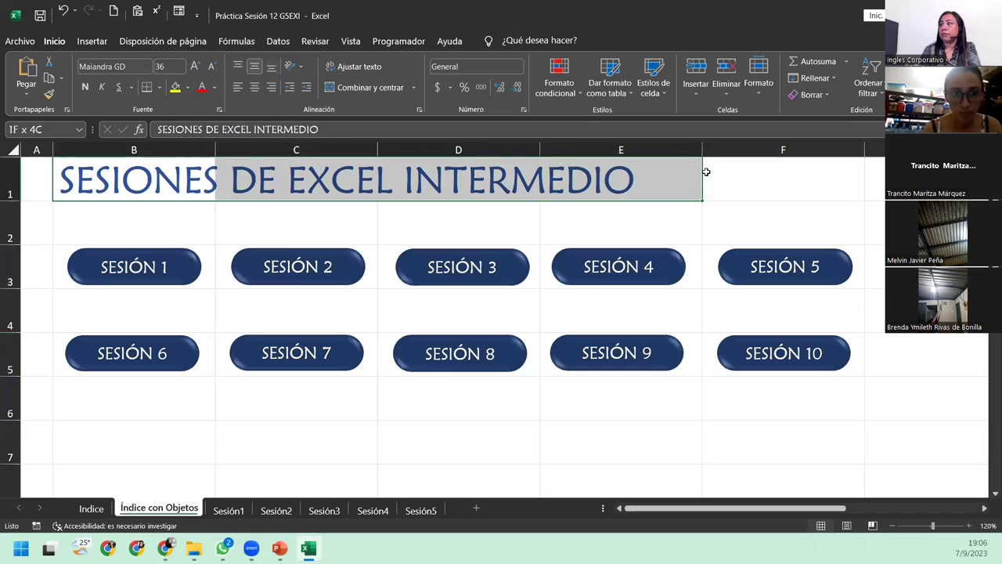
click(368, 87)
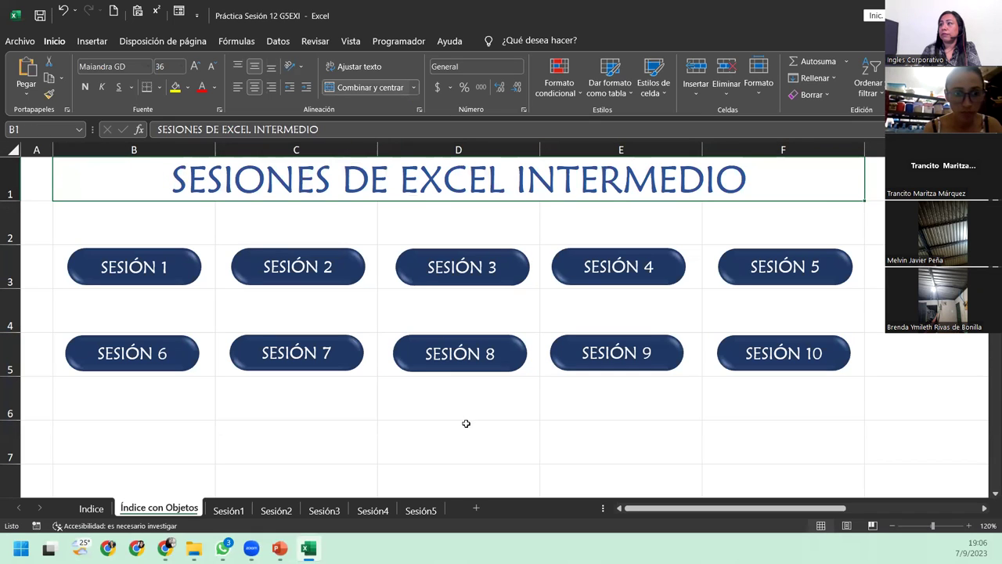
click(466, 423)
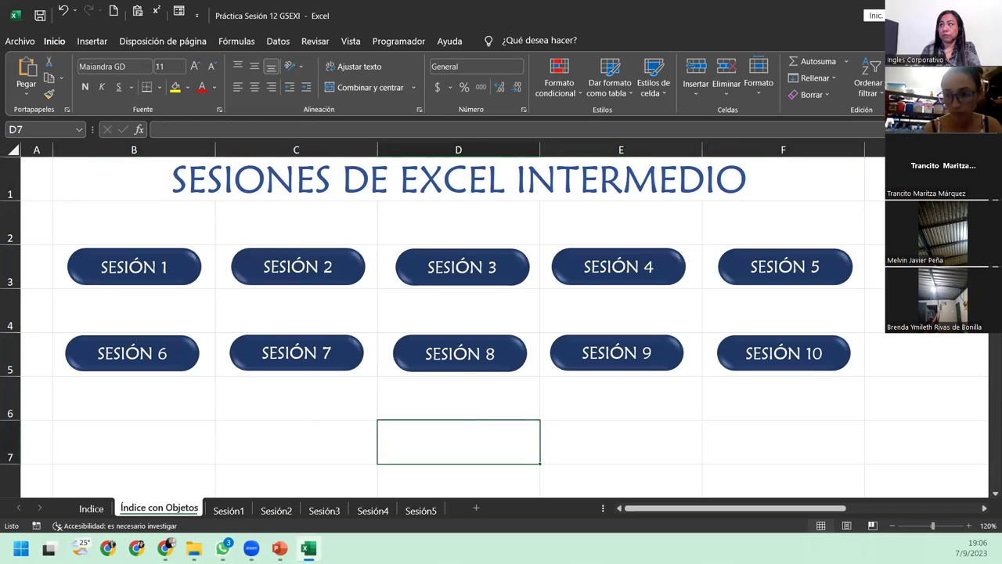
Set the width of column G to 4.
right_click(875, 150)
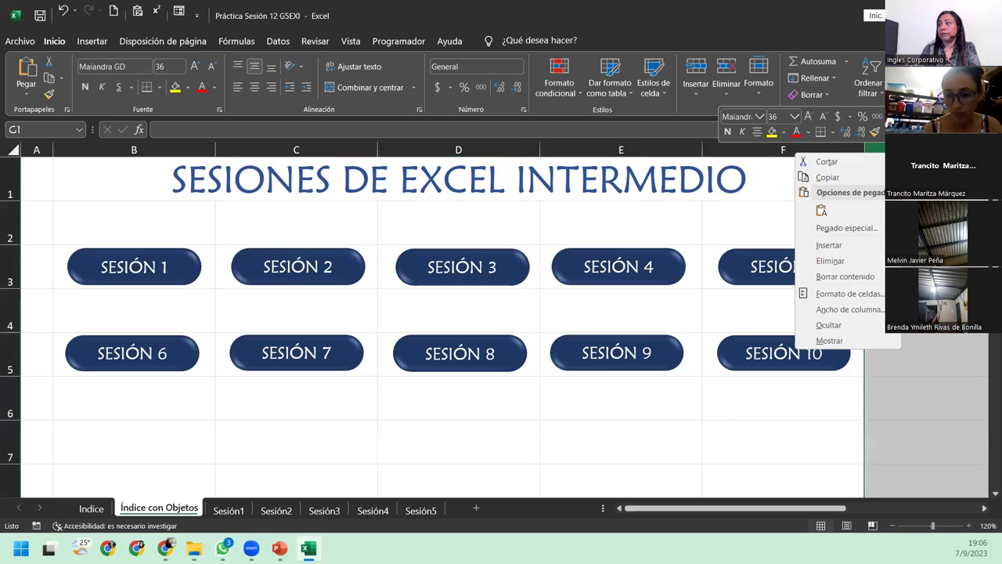
click(876, 312)
text(4)
key(Return)
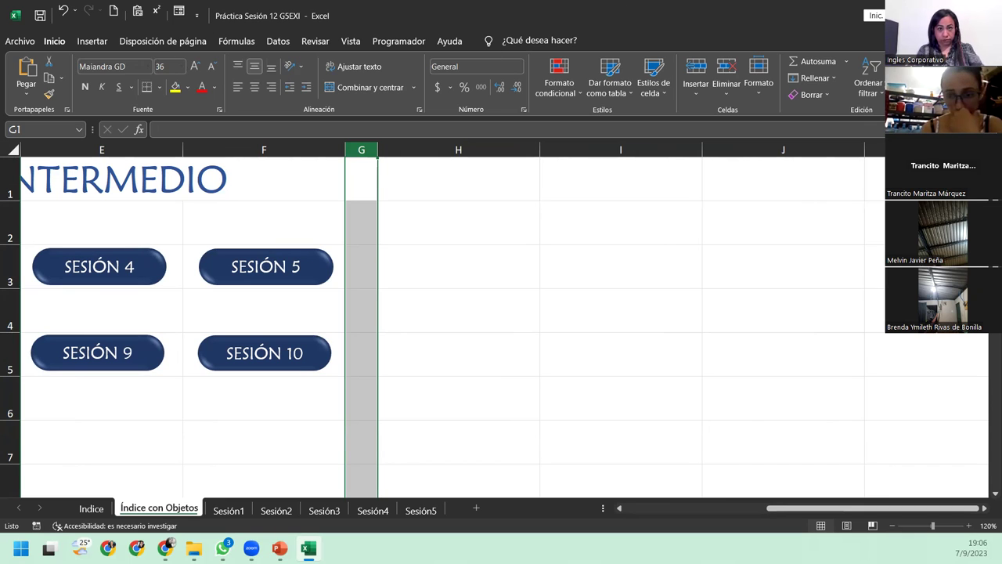
key(alt+Tab)
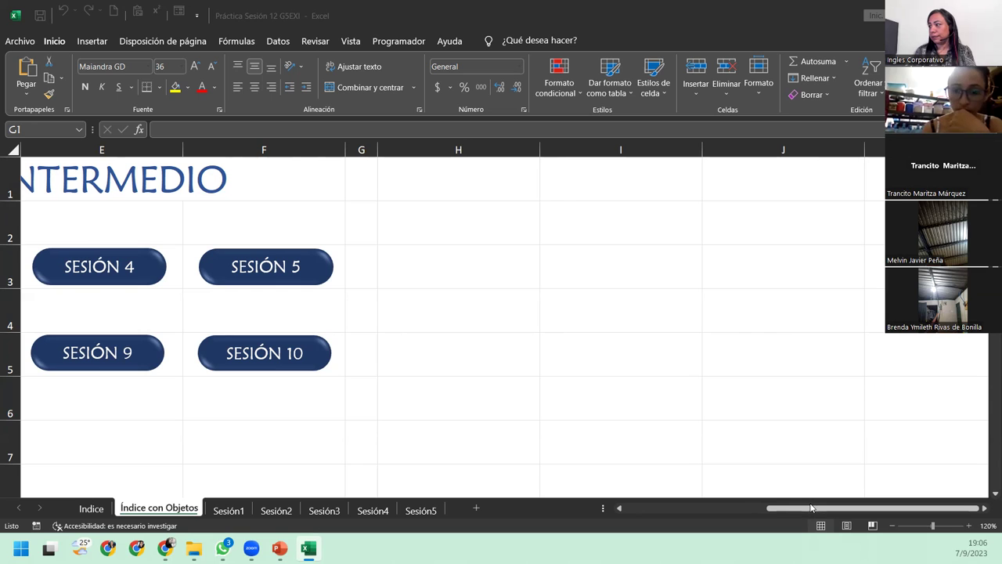
key(ctrl+space)
Zoom the selection A1:G7 to fit the window, giving 132% magnification.
drag(783, 507, 642, 508)
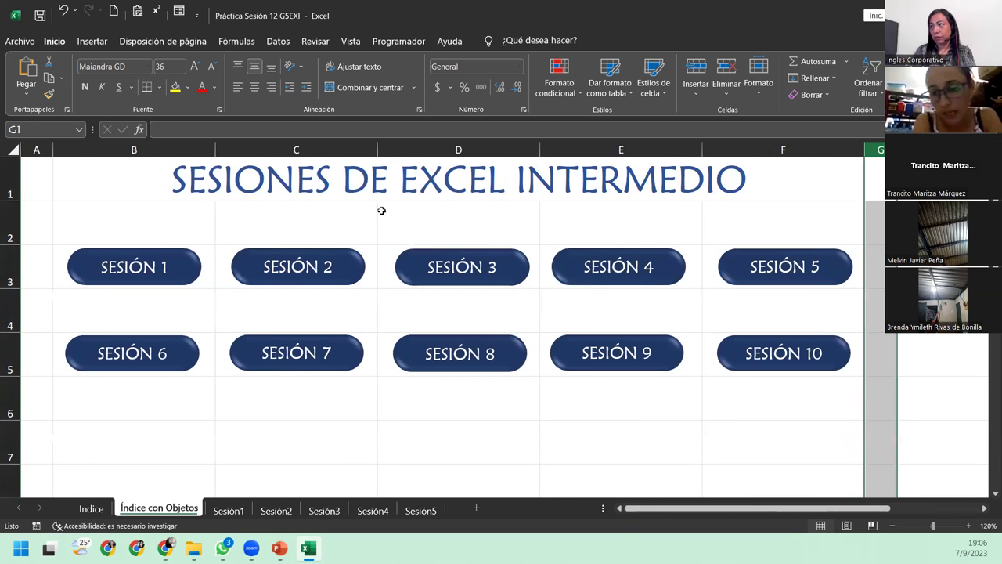
mouse_move(31, 167)
mouse_down()
mouse_move(673, 425)
mouse_move(872, 447)
mouse_up()
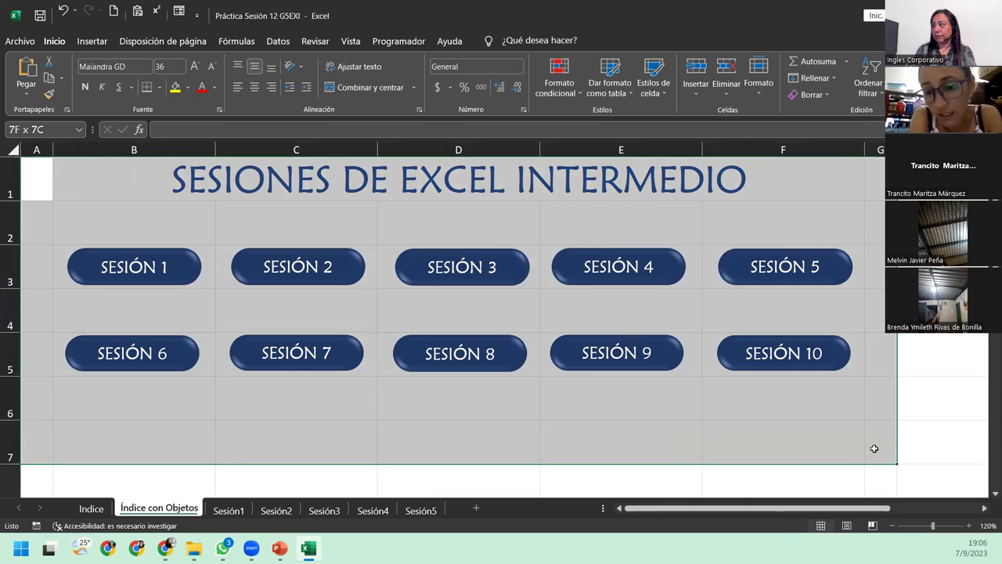
click(988, 525)
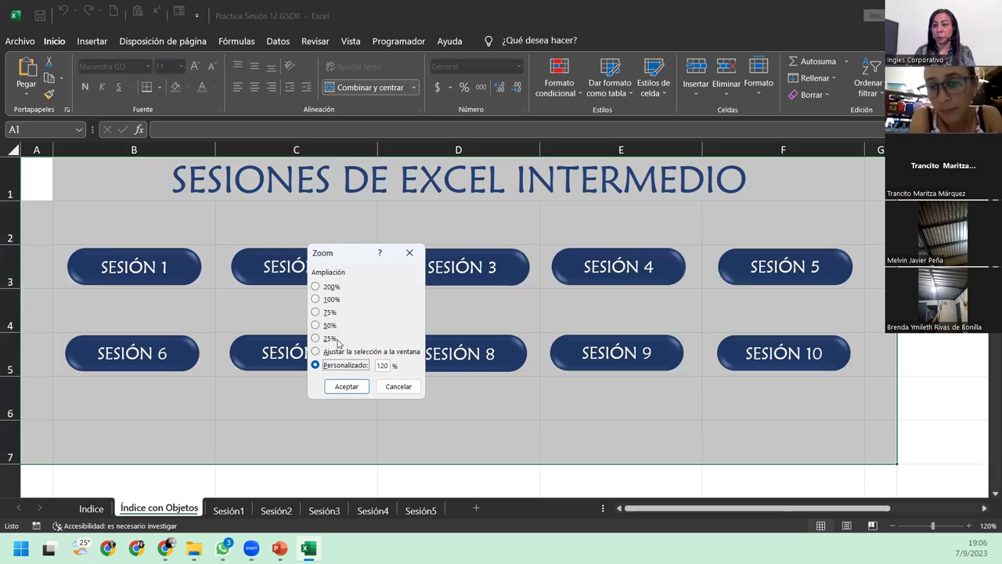
click(365, 350)
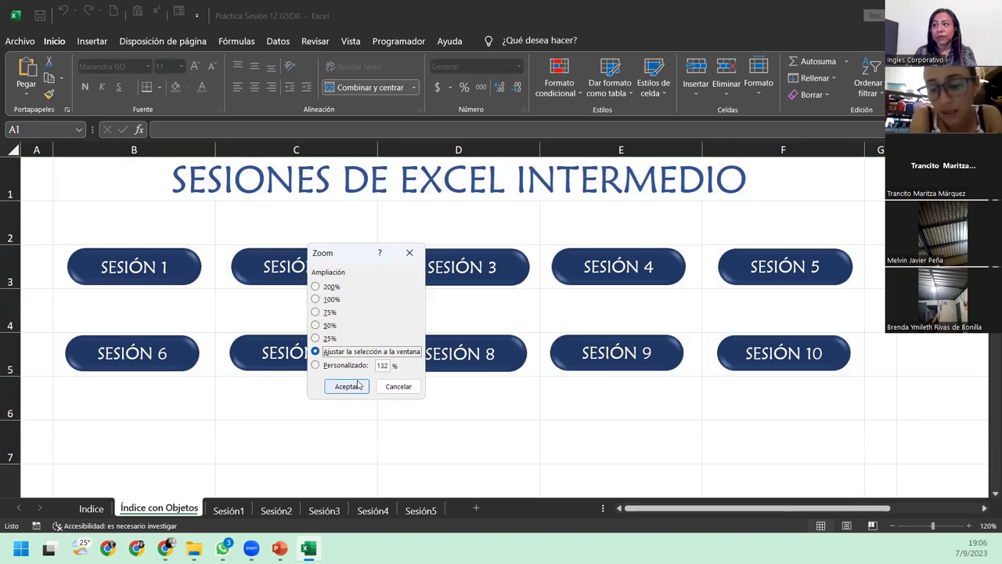
click(337, 385)
click(260, 421)
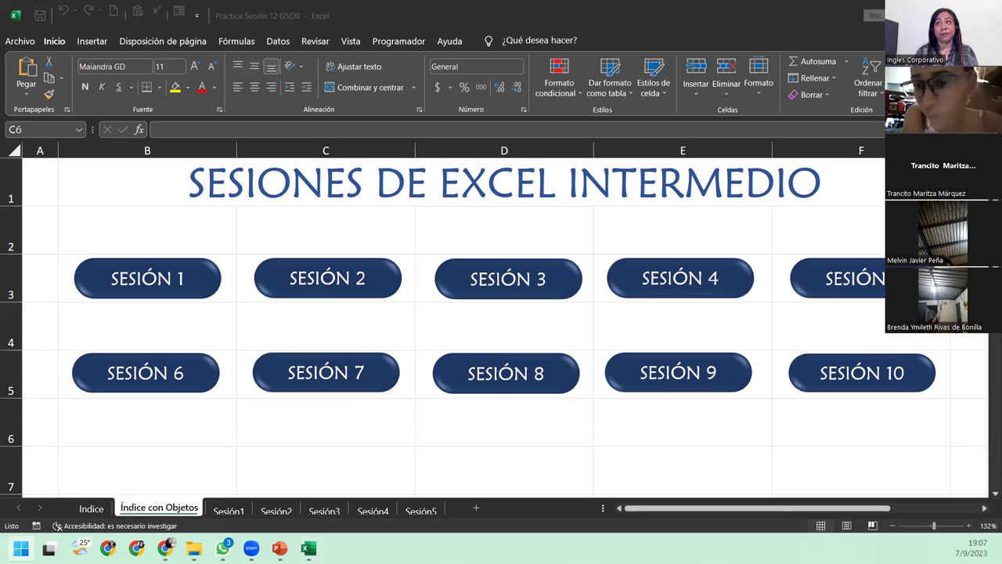
Open the Archivo file view of the workbook from the index sheet.
click(360, 14)
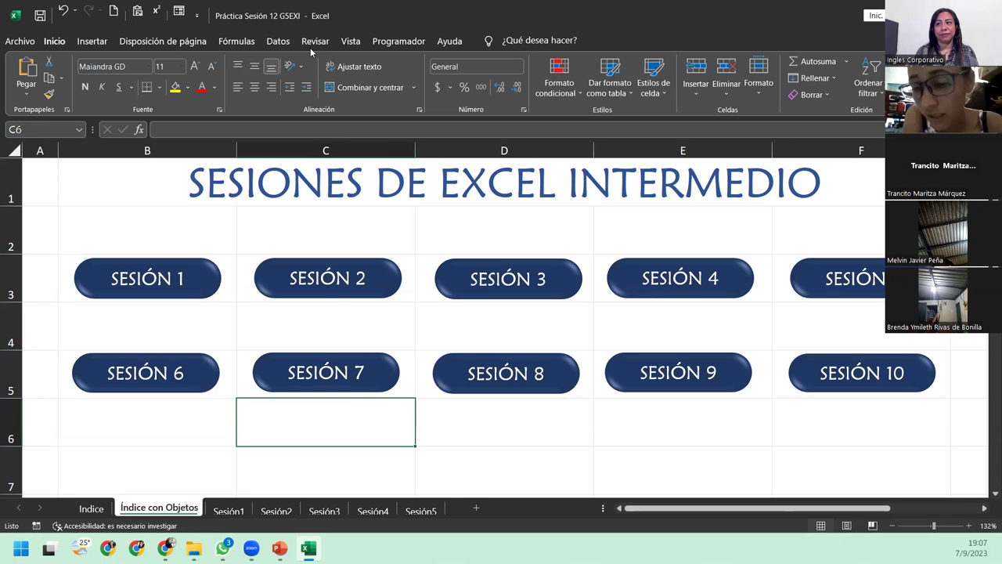
click(39, 15)
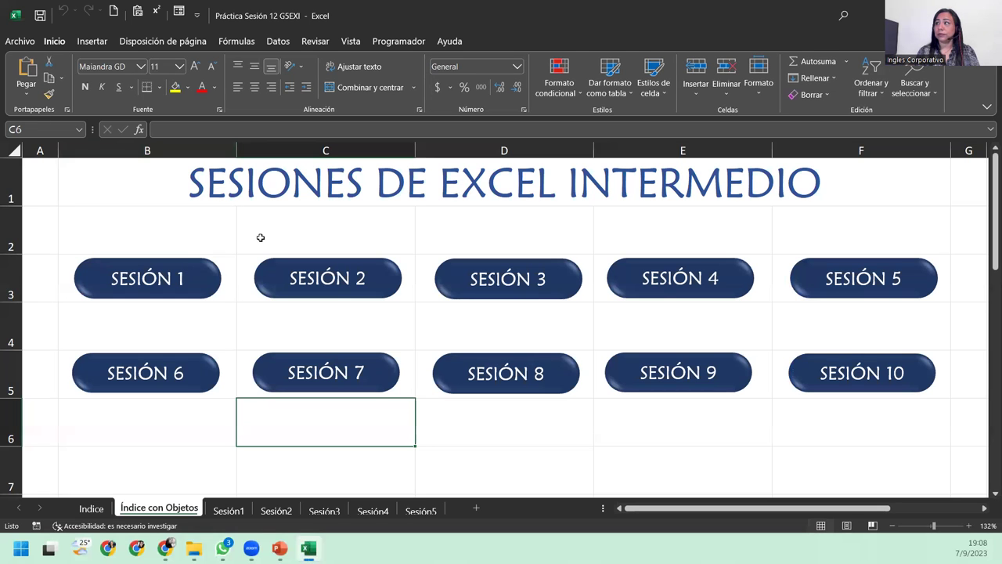
click(146, 431)
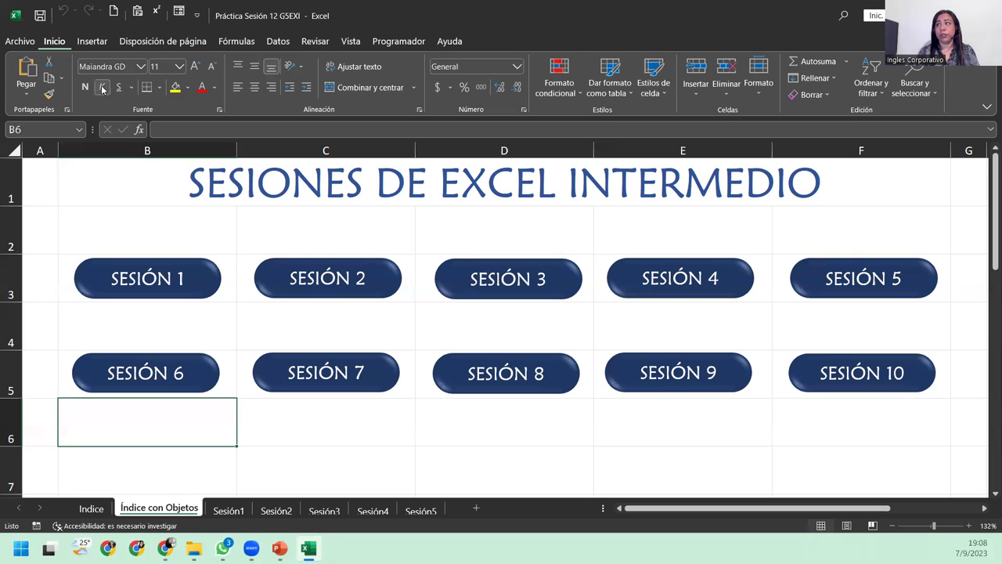
Save the workbook as 'Práctica Sesión 13 G5EXI' through Guardar como.
click(32, 39)
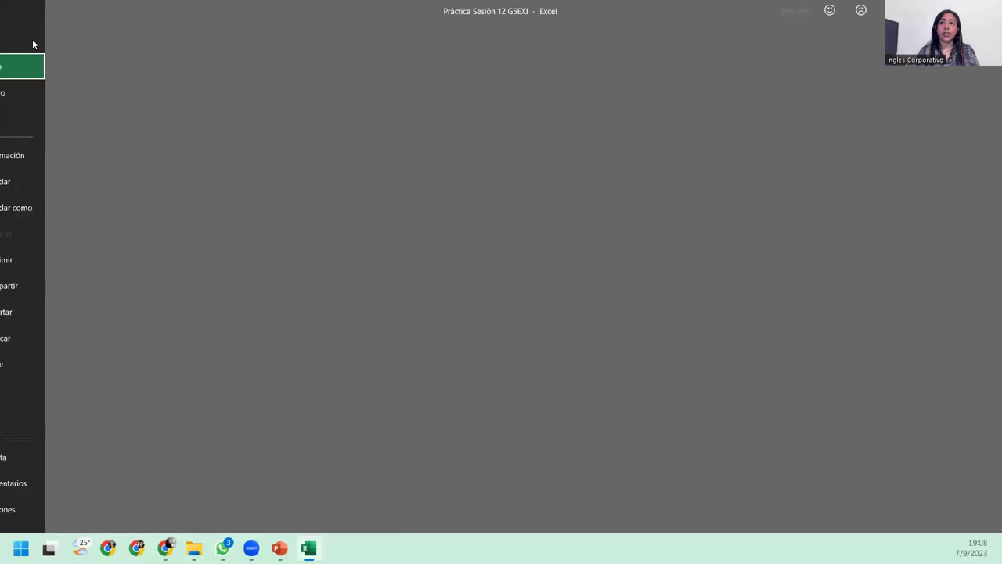
click(74, 207)
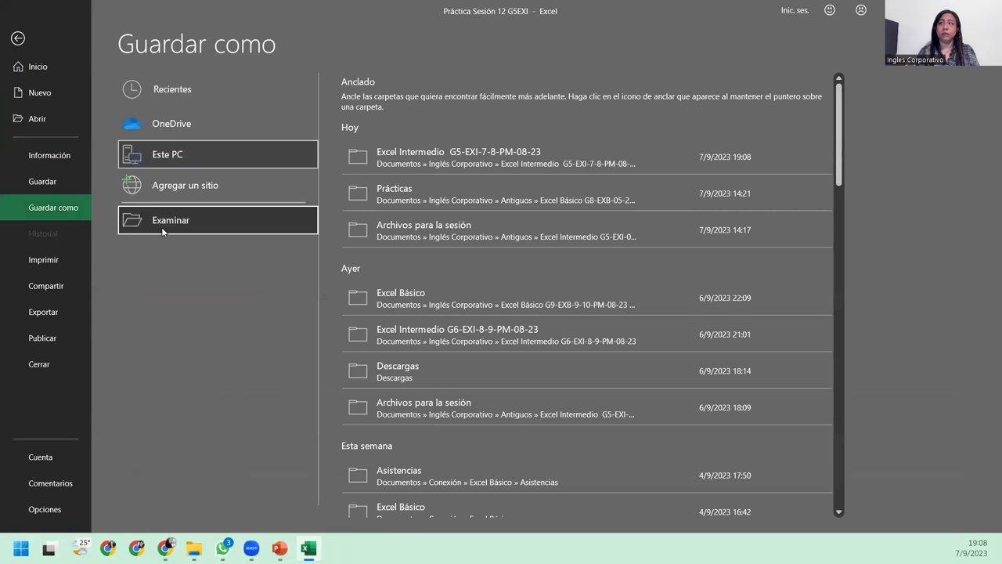
click(161, 227)
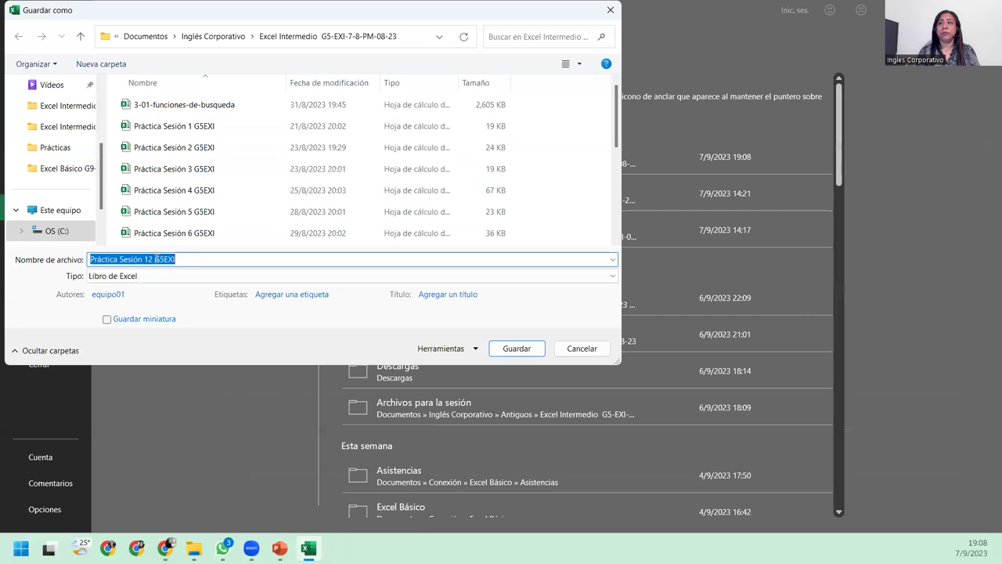
click(154, 259)
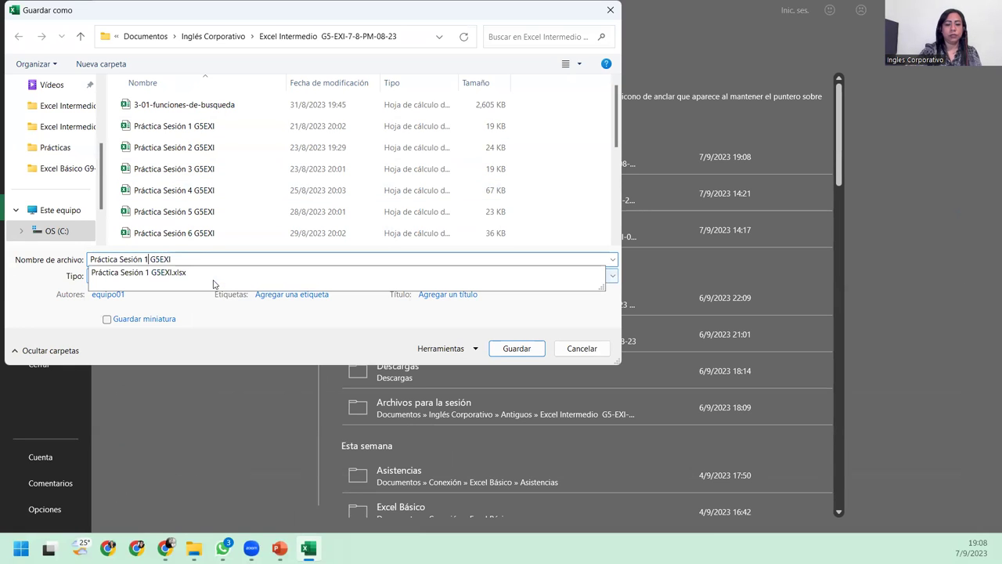
text(3)
key(Return)
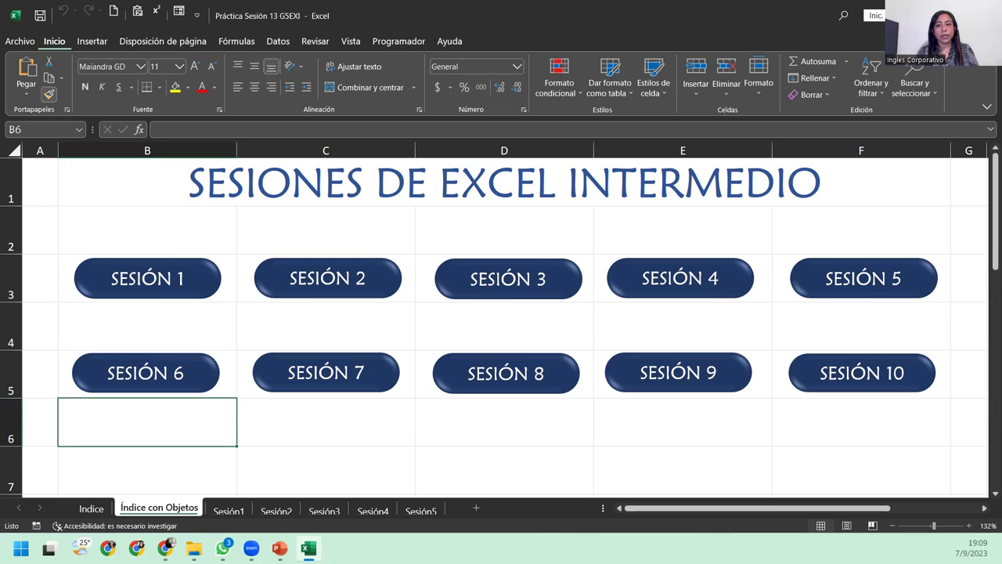
click(92, 177)
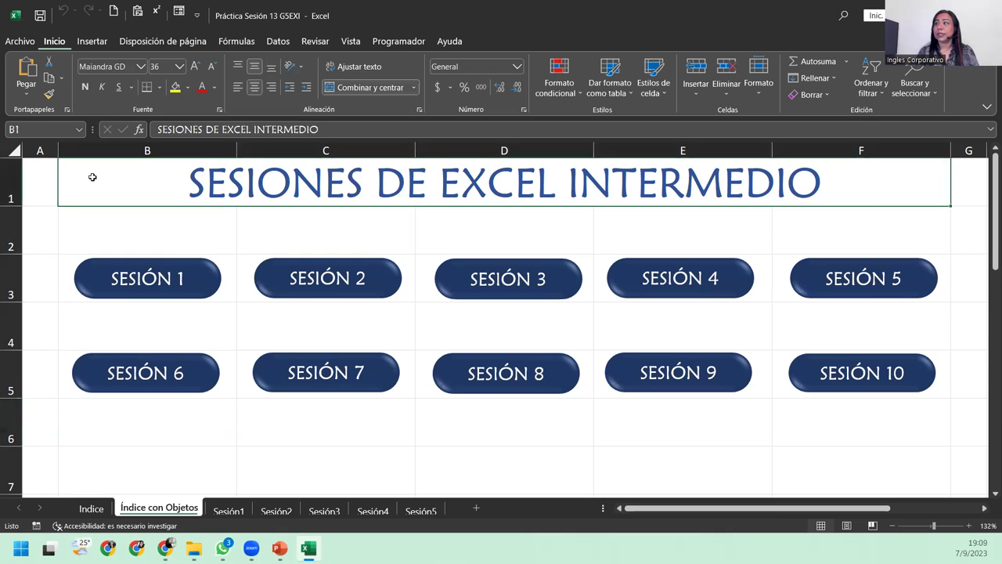
click(87, 432)
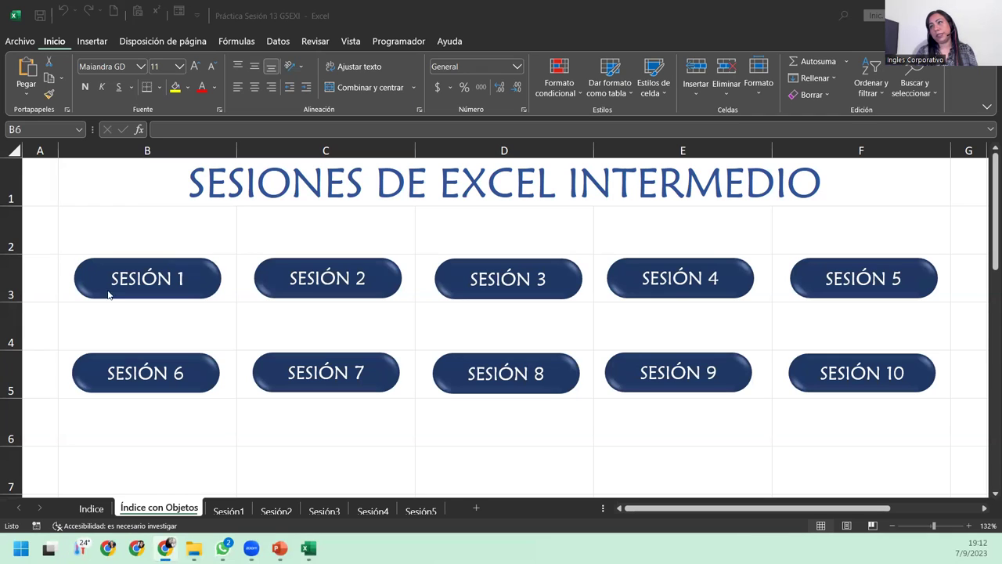
Browse the sheet tabs from Indice through Sesión5, finishing on the Sesión4 sheet.
click(171, 224)
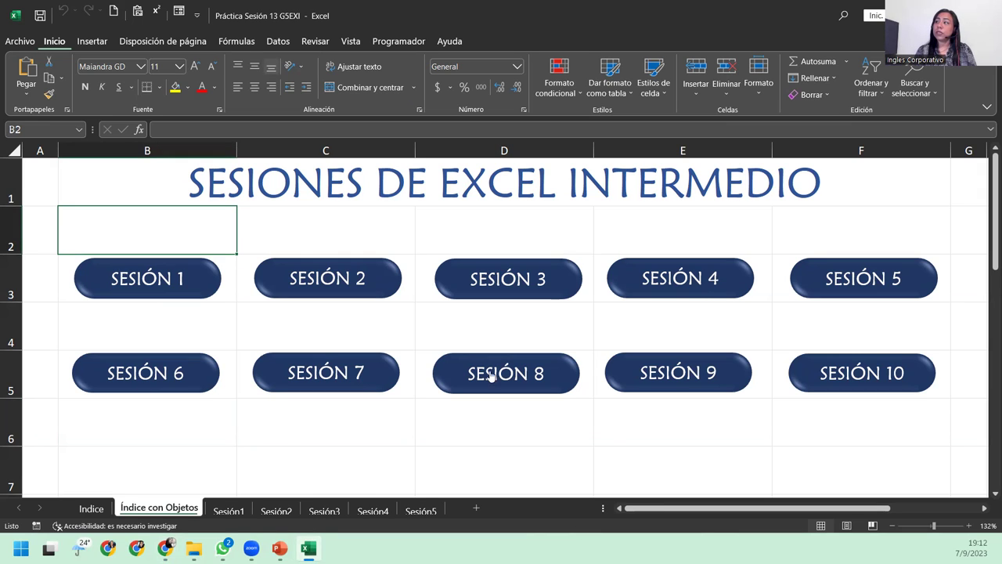
click(91, 508)
click(144, 510)
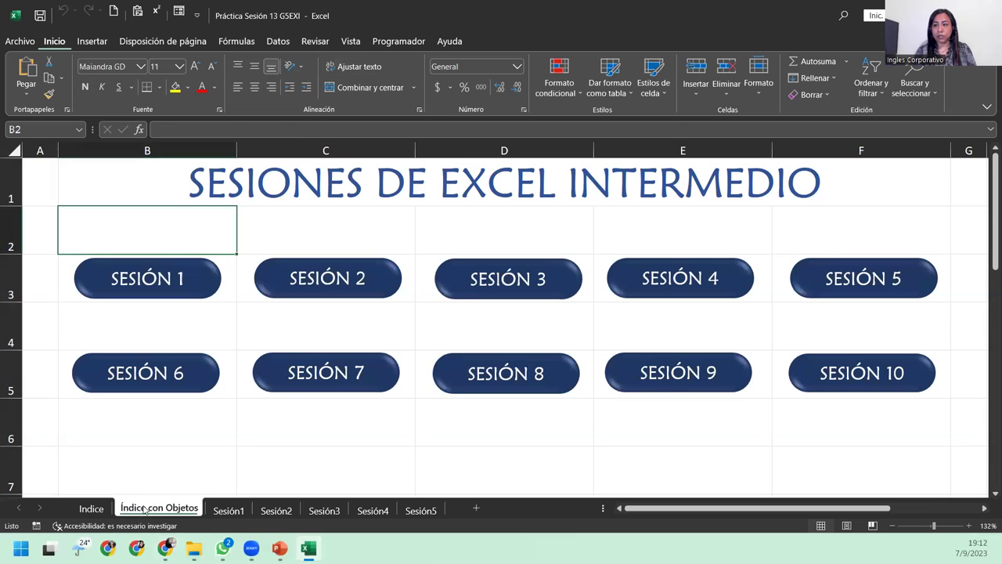
click(88, 508)
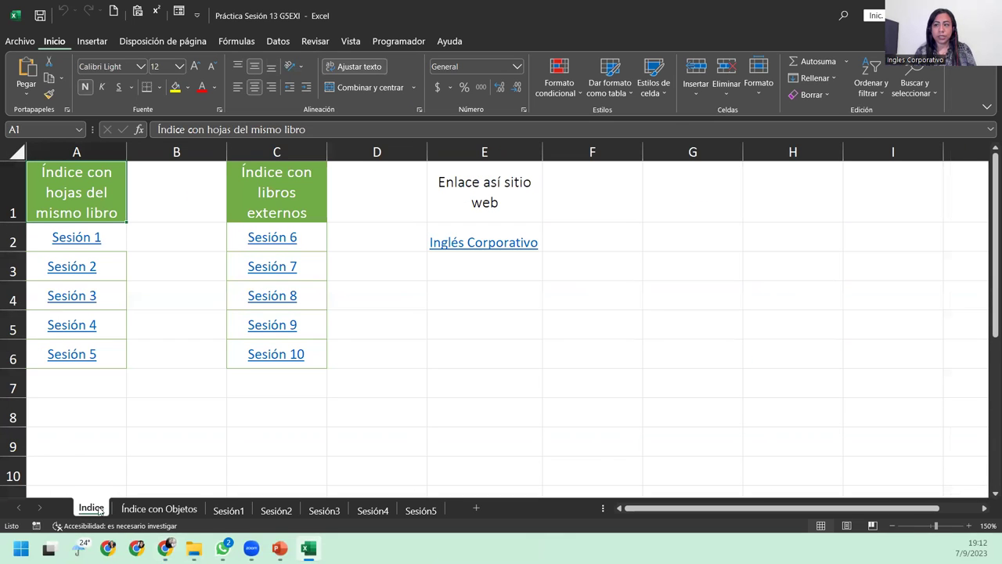
click(183, 509)
click(228, 511)
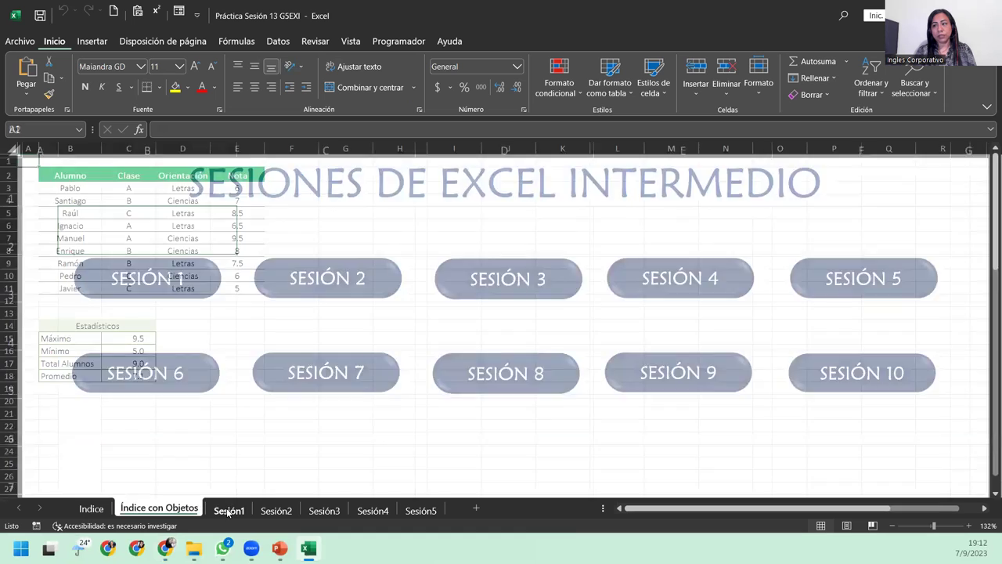
click(276, 510)
click(428, 514)
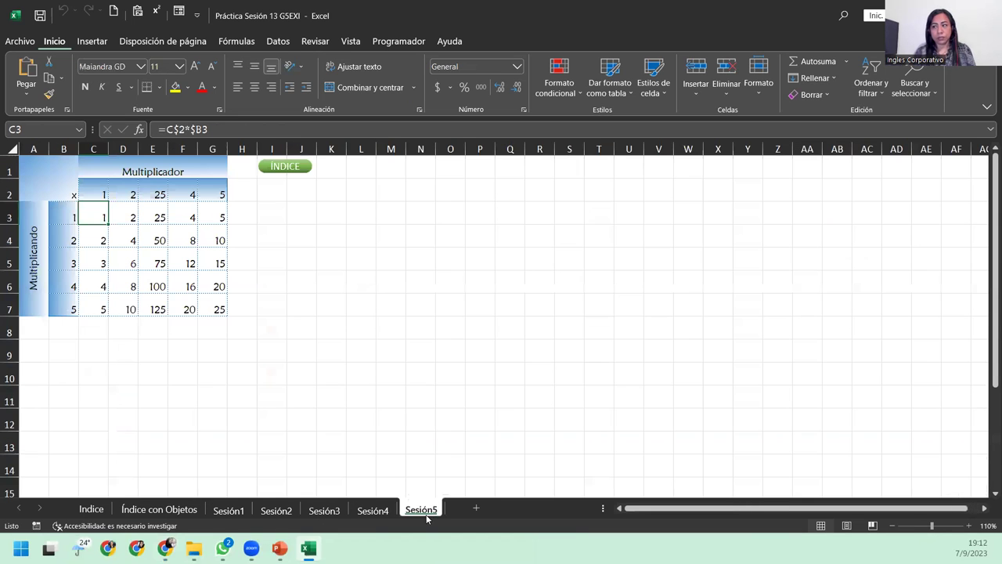
click(364, 509)
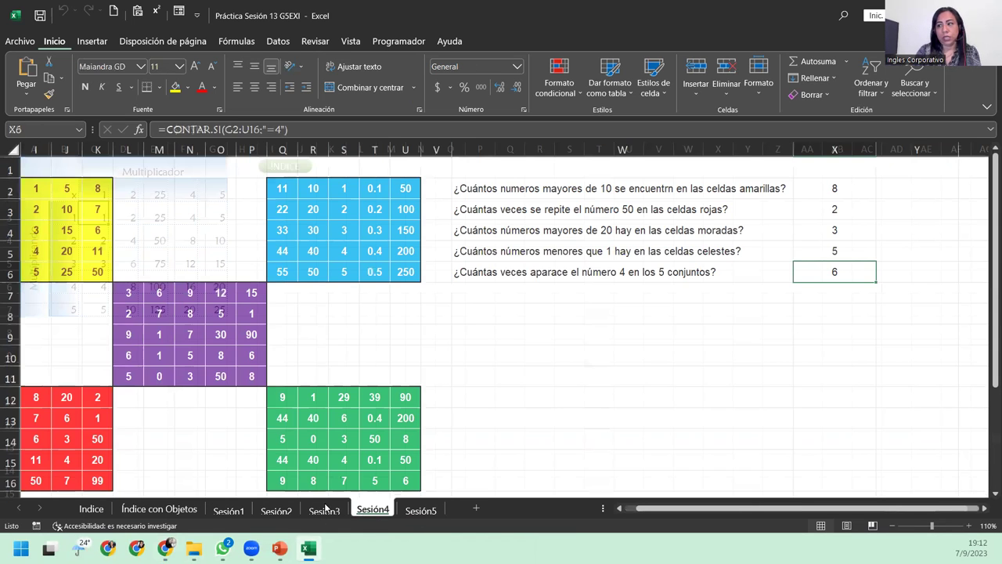
click(325, 510)
click(271, 511)
click(232, 509)
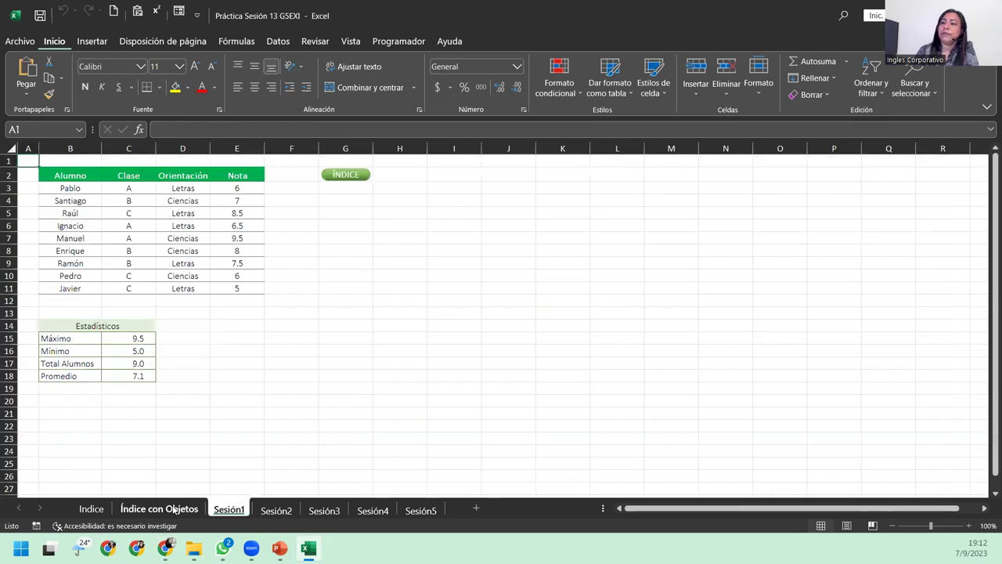
click(132, 509)
click(91, 508)
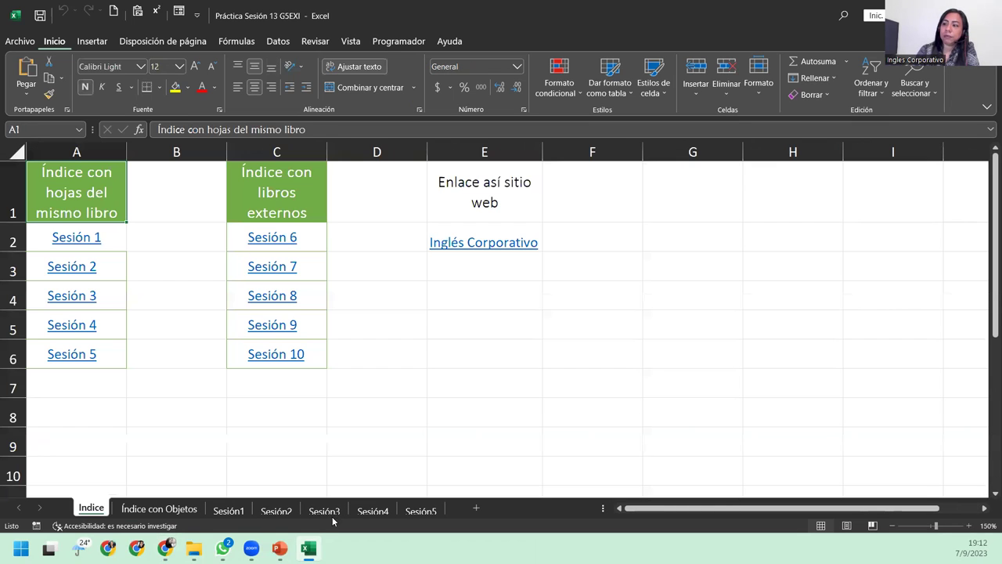
click(364, 511)
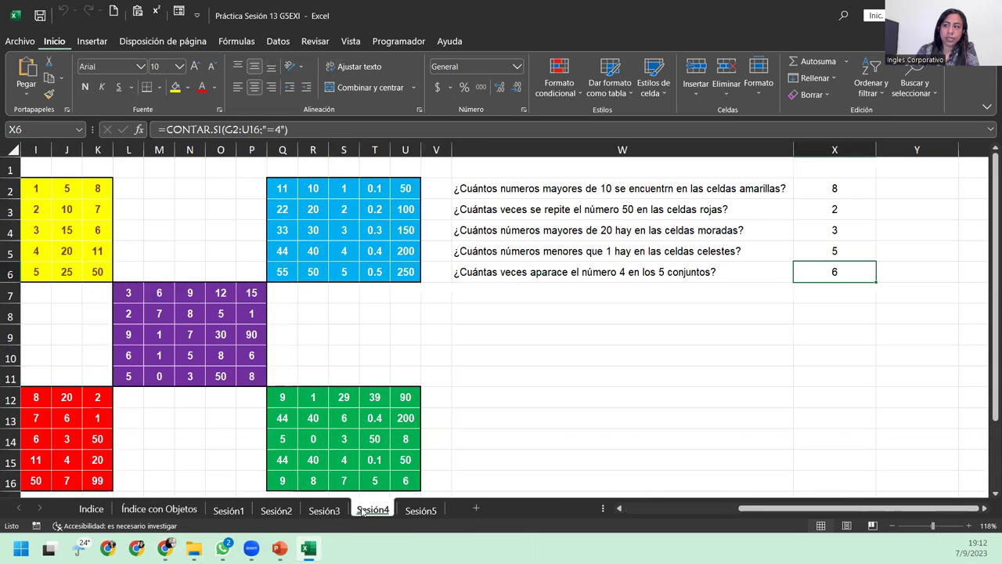
right_click(362, 511)
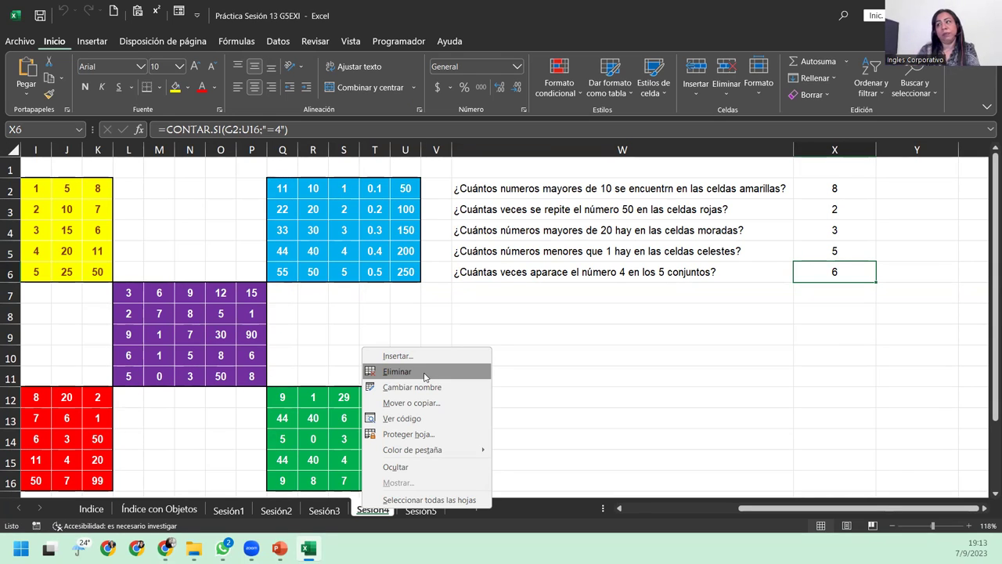
click(441, 307)
click(442, 304)
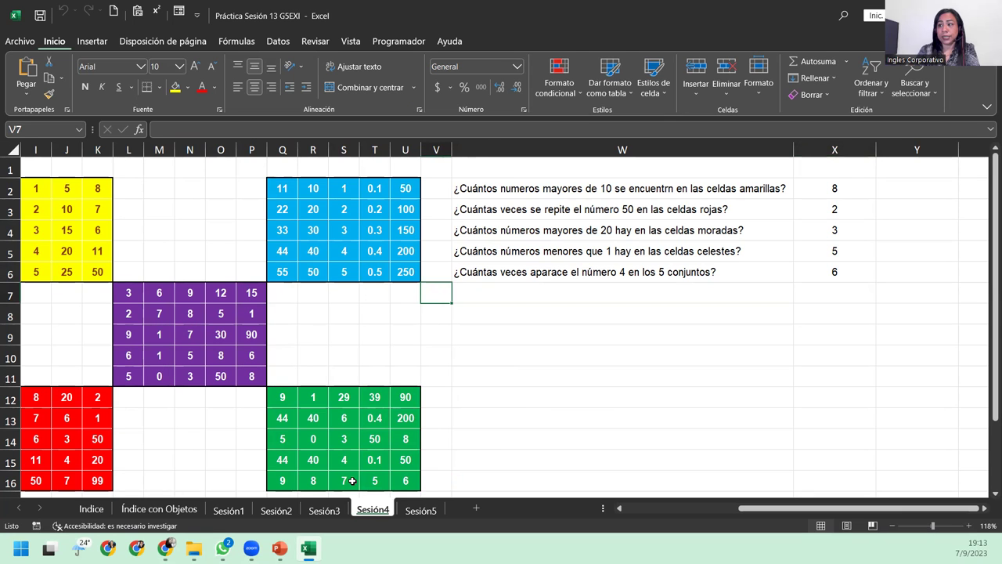
Browse back through the sheet tabs, ending on the Sesión1 grades sheet.
click(324, 511)
click(280, 511)
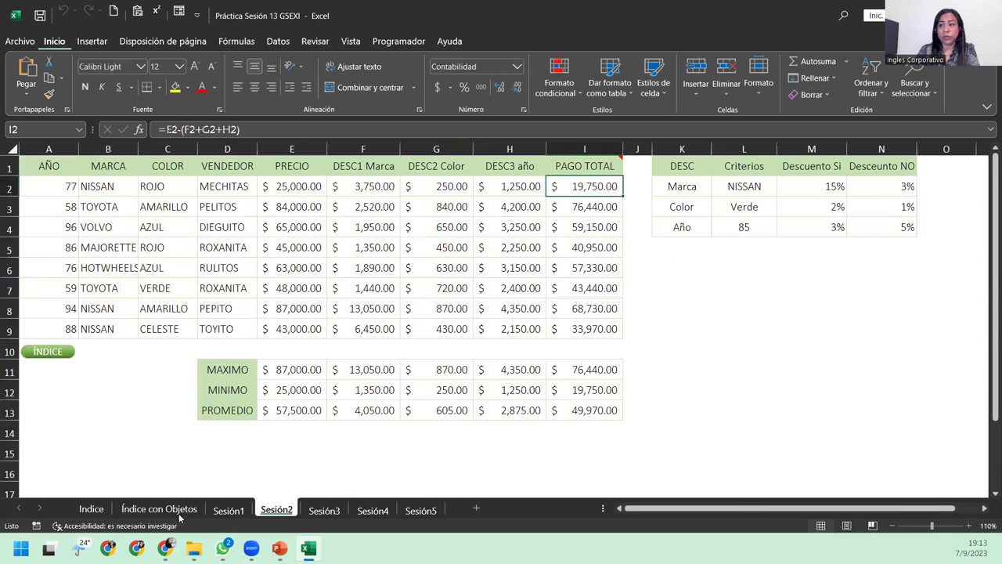
click(163, 509)
click(91, 508)
click(159, 508)
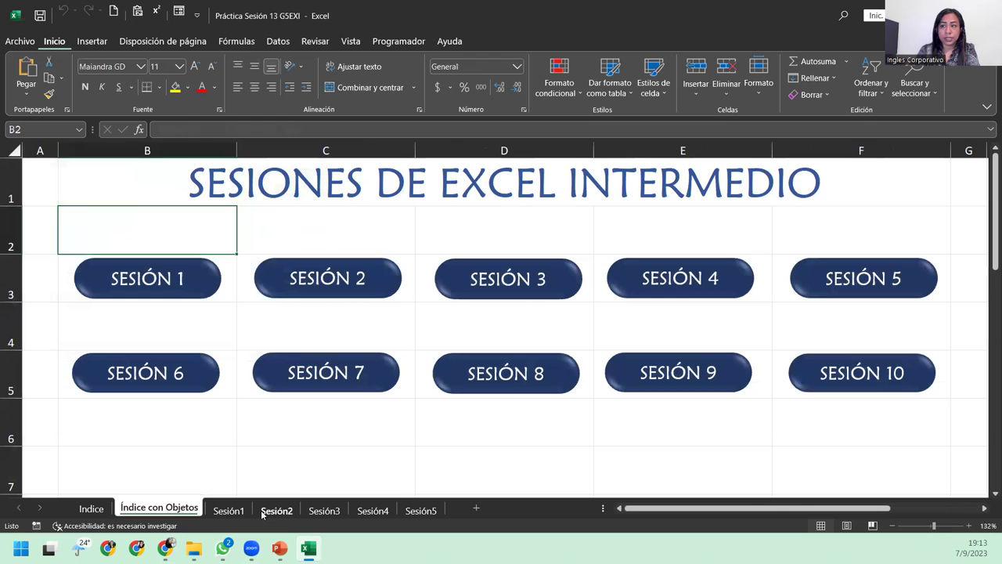
click(276, 510)
click(227, 510)
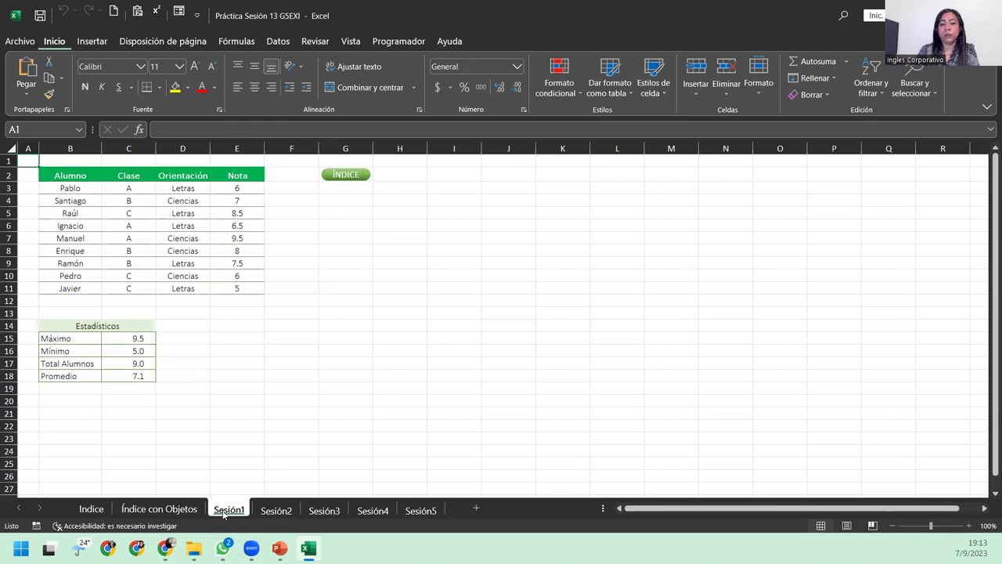
click(119, 507)
click(92, 509)
click(145, 509)
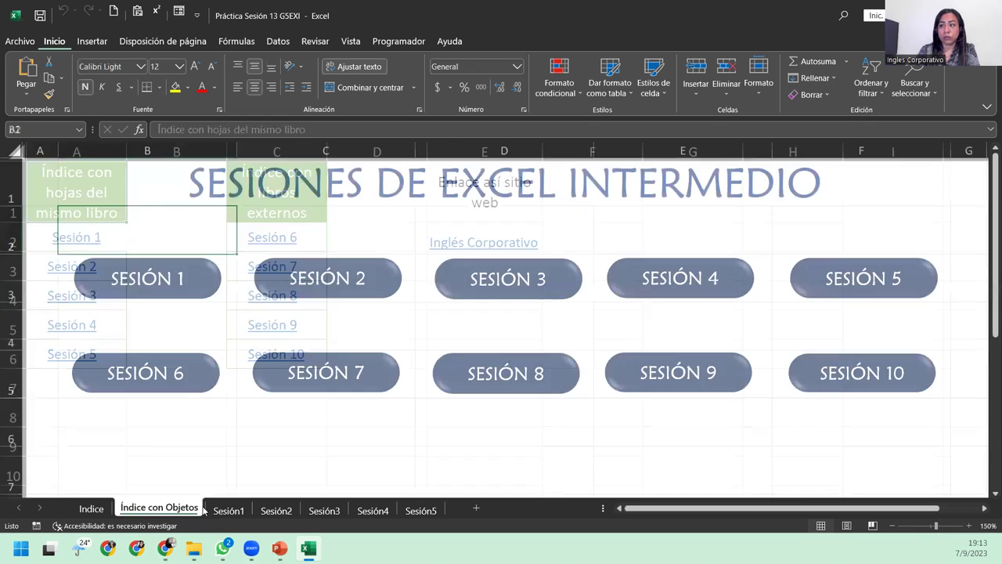
click(213, 511)
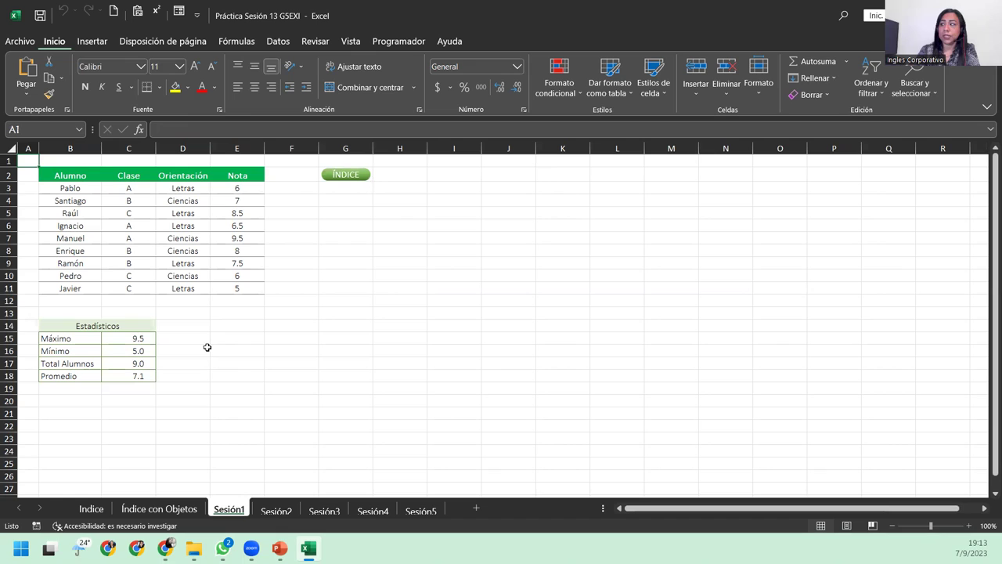
Inspect the Estadísticos formulas in C15:C18 for Máximo, Mínimo, Total Alumnos and Promedio.
click(131, 337)
click(125, 362)
click(125, 374)
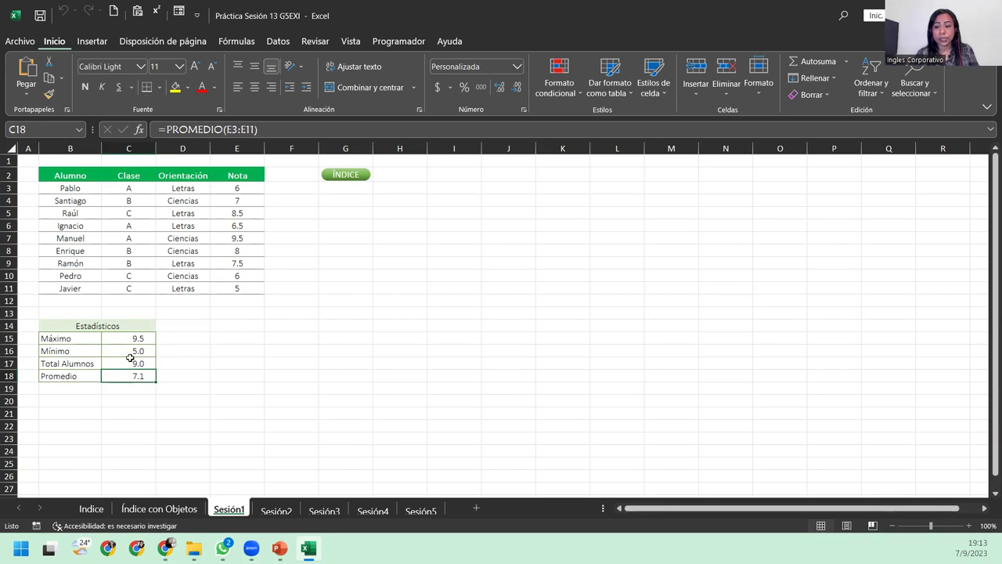
click(131, 342)
click(133, 351)
click(133, 363)
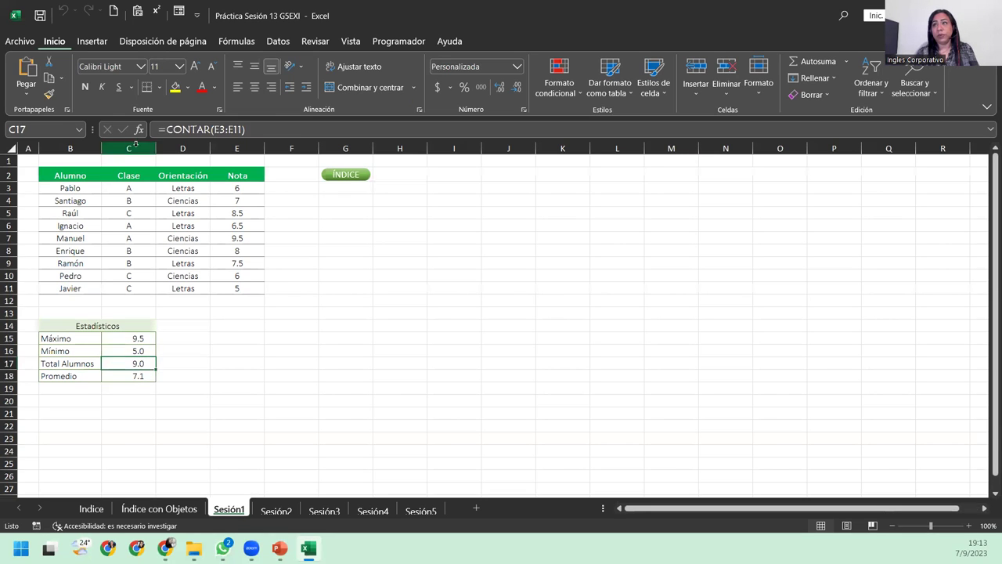
Widen column B then undo it, inspect column C's actions, and show the Revisar tools.
drag(101, 148, 546, 160)
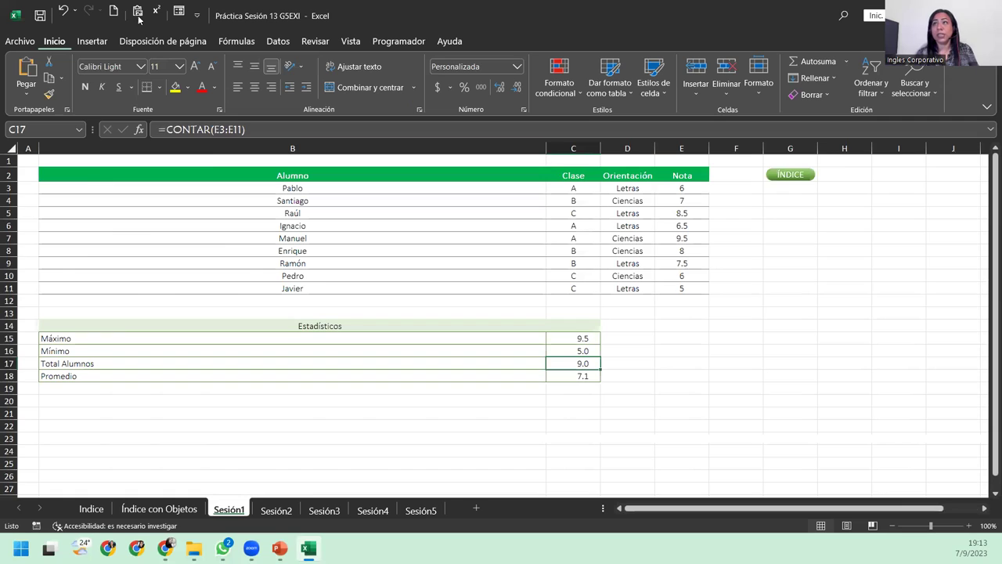
click(63, 11)
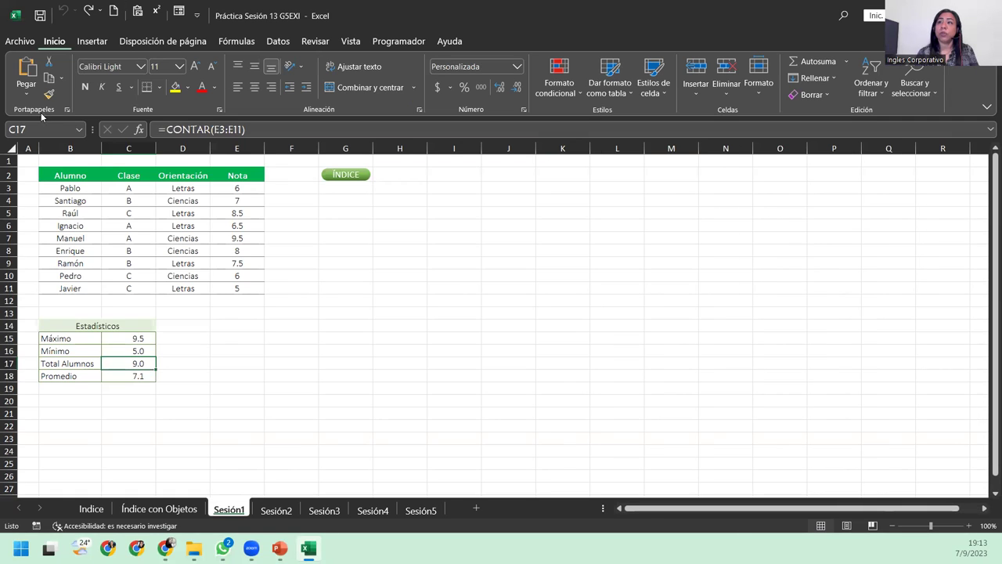
click(130, 149)
right_click(130, 151)
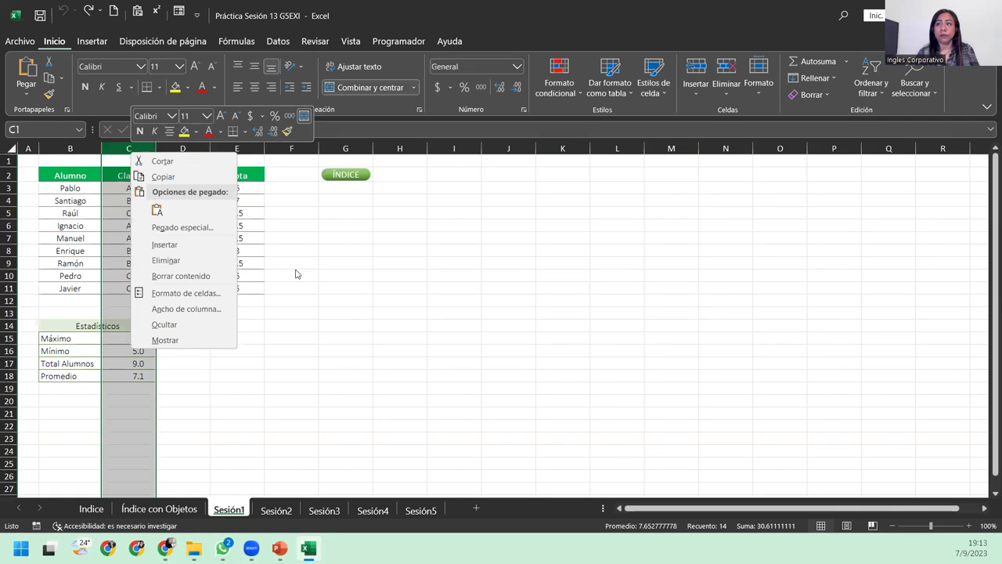
click(270, 276)
click(213, 239)
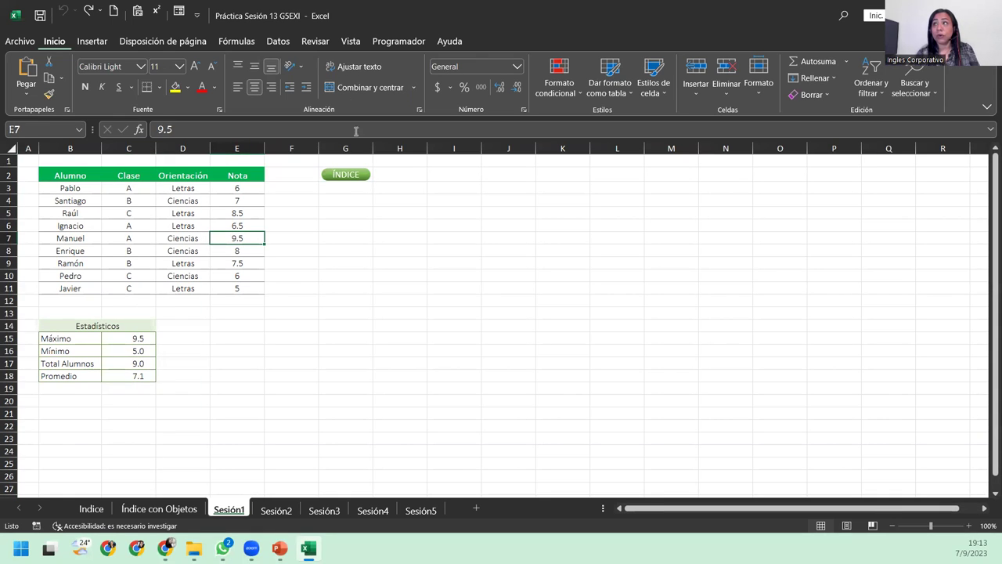
click(327, 43)
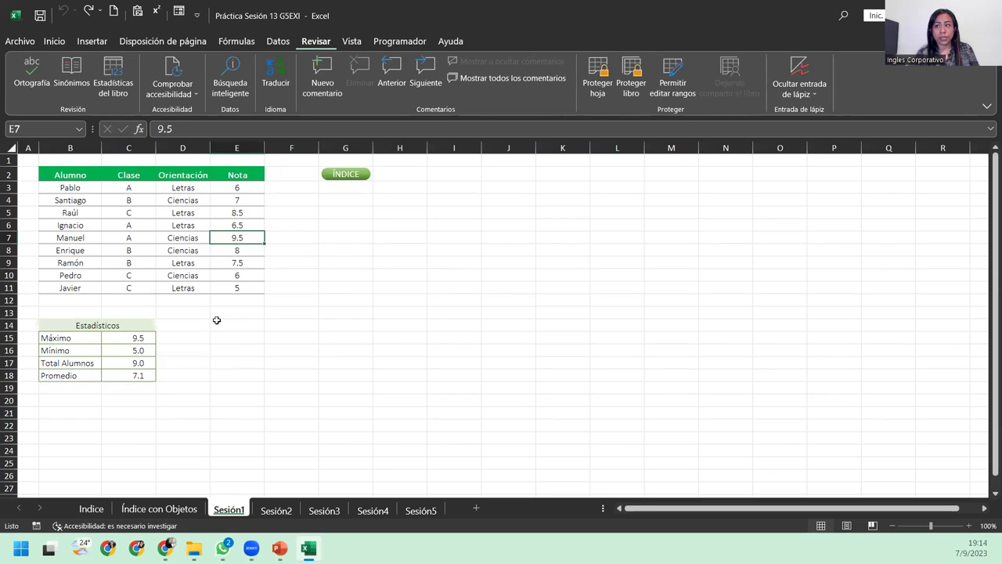
Switch through Sesión2 to the Sesión3 sheet with the Respuestos "El Mejor" table.
click(276, 510)
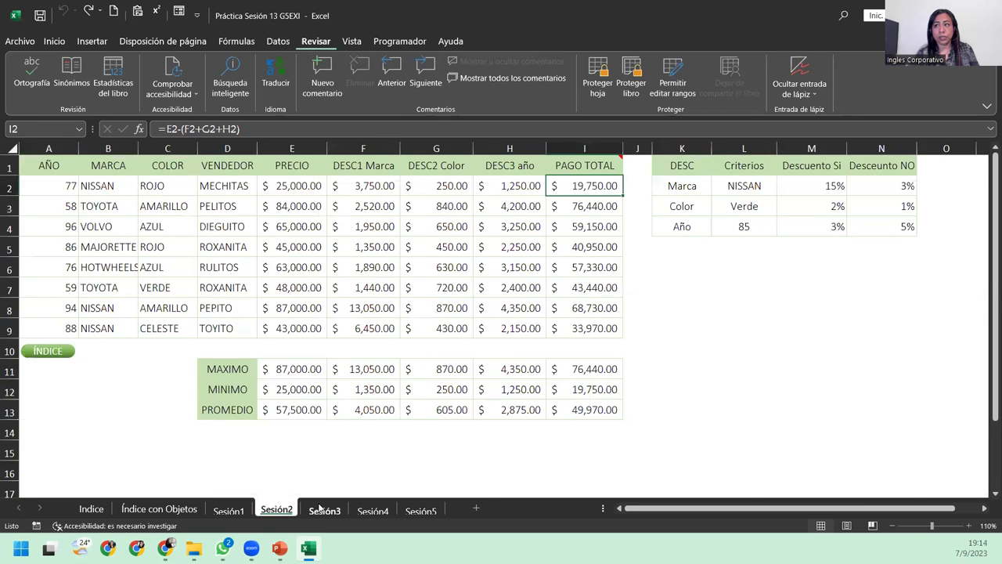
click(327, 509)
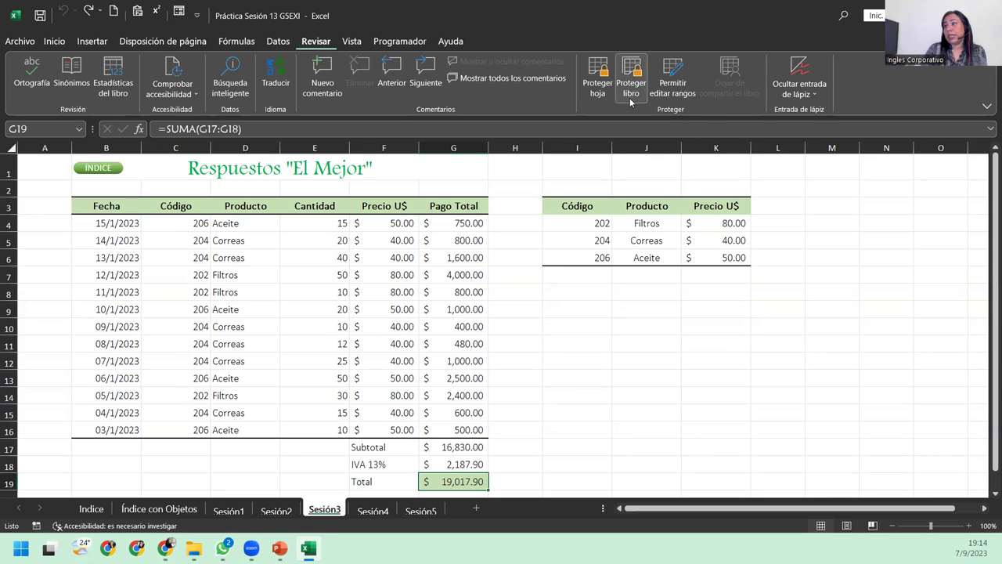
click(587, 86)
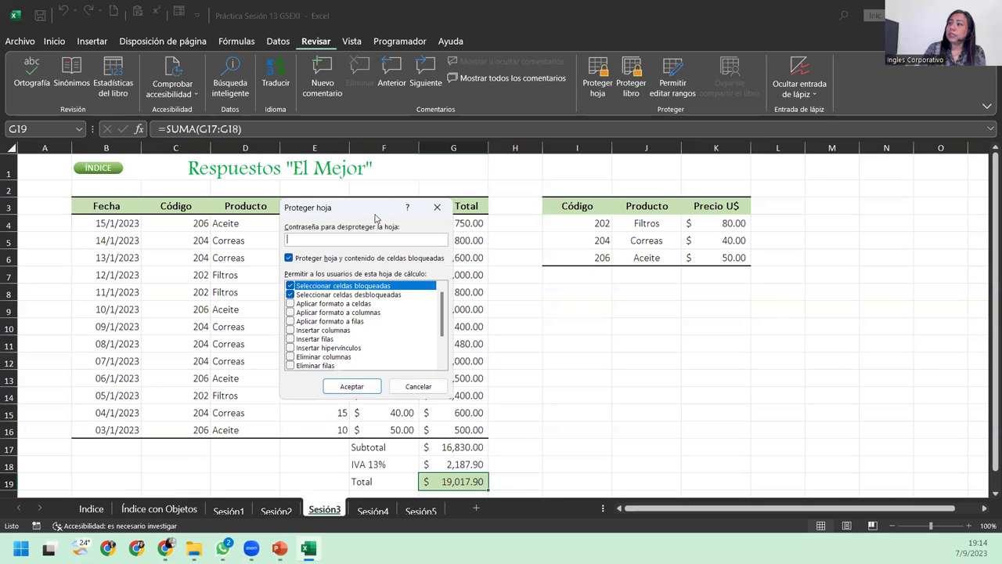
drag(375, 213, 424, 198)
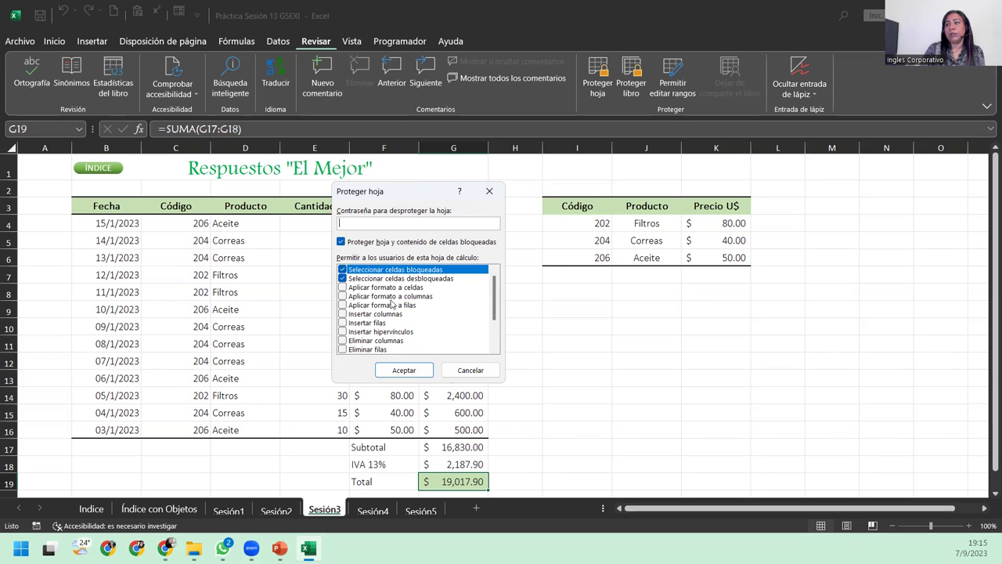
scroll(392, 304, down, 2)
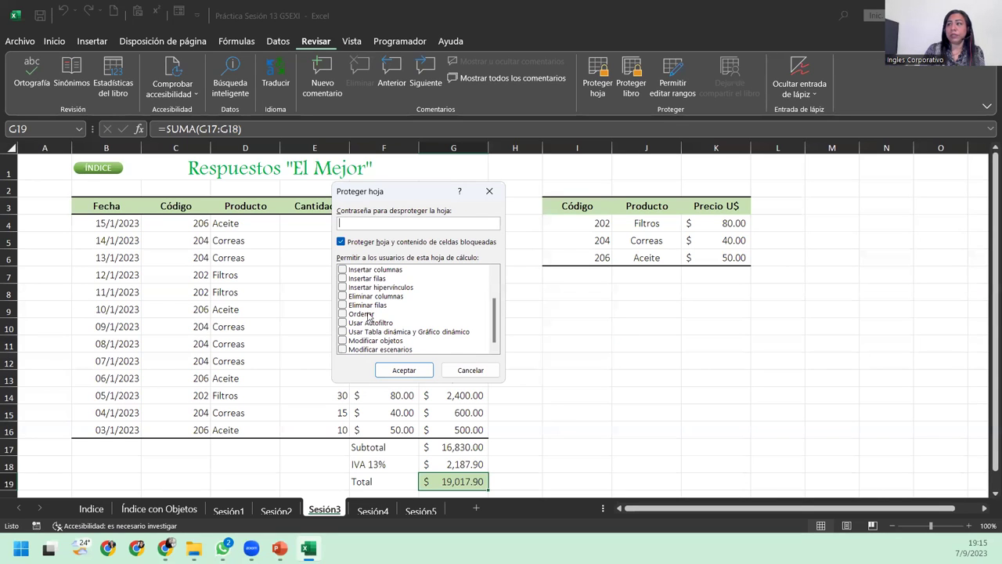
scroll(384, 342, up, 2)
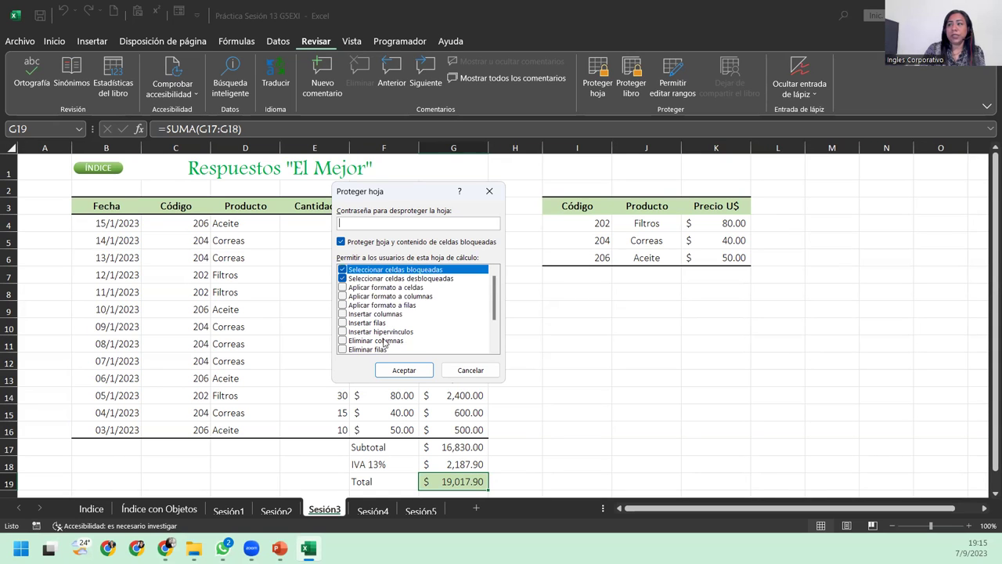
scroll(384, 305, down, 2)
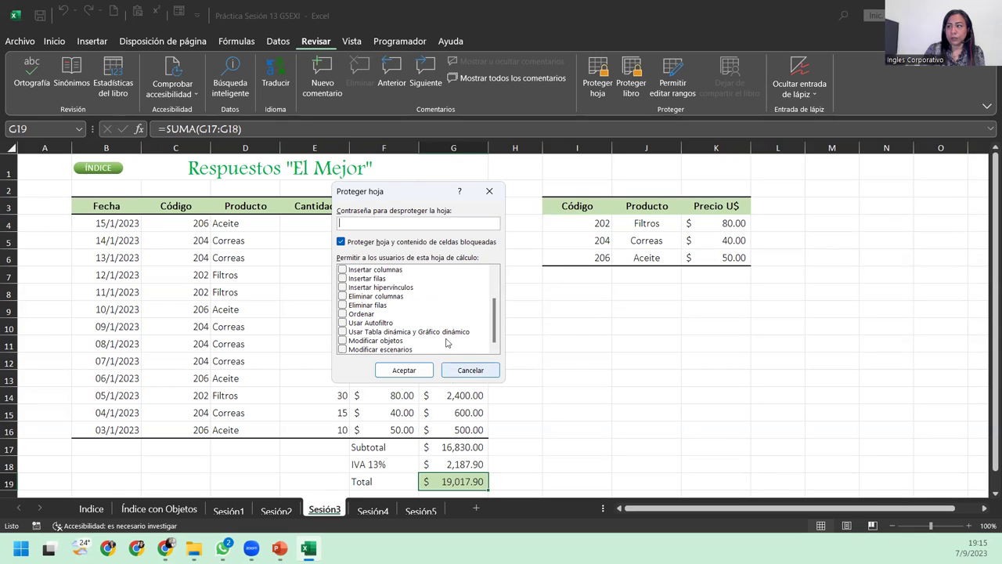
scroll(397, 269, up, 2)
click(395, 269)
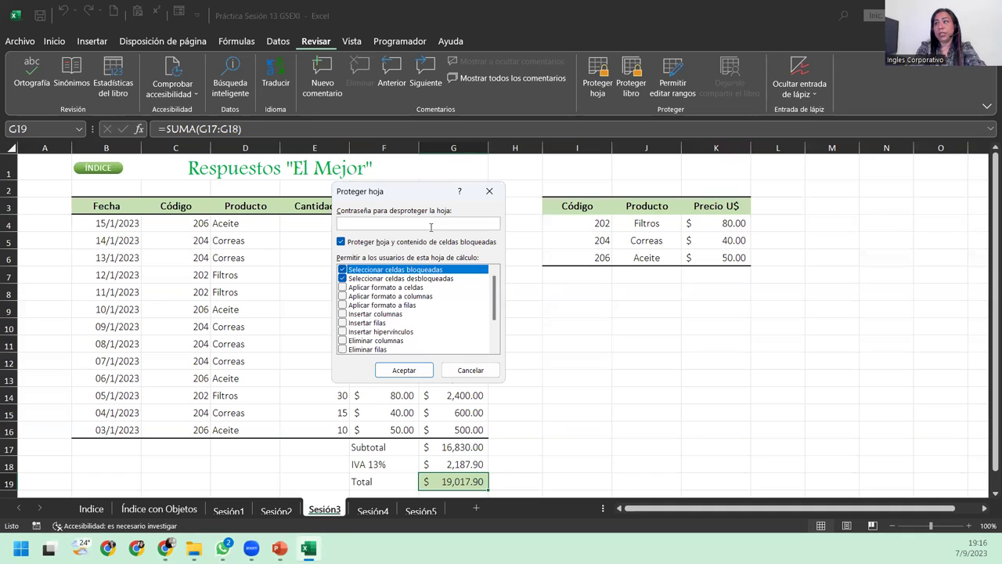
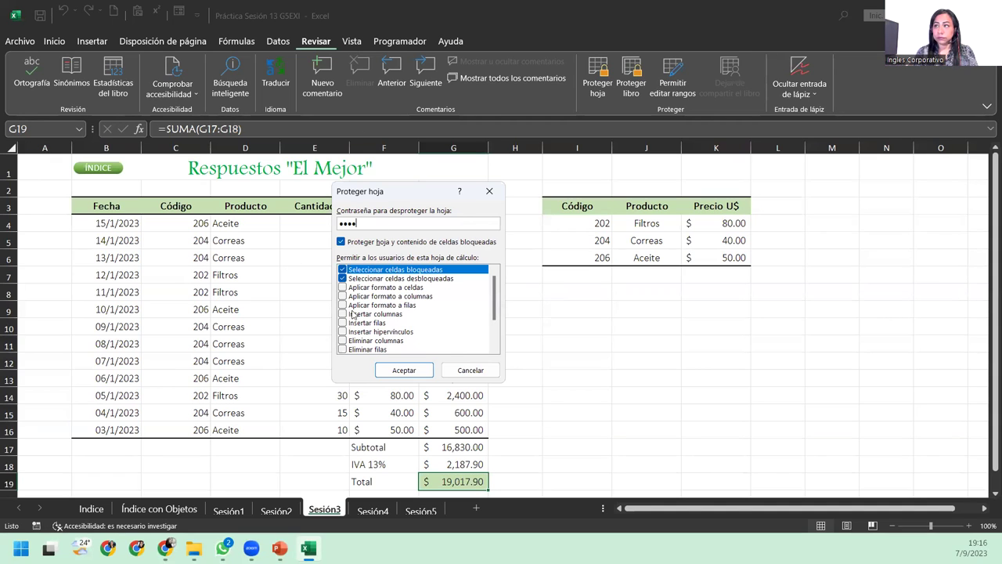
Enter the four-character sheet password in Proteger hoja and accept the dialog.
click(392, 373)
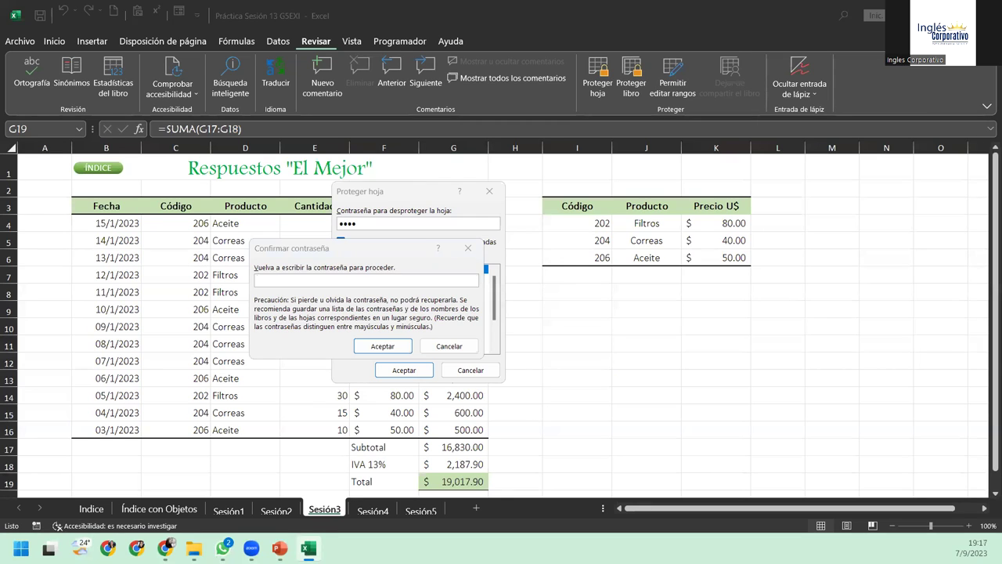
Re-enter the sheet password in Confirmar contraseña and confirm to protect Sesión3.
click(369, 279)
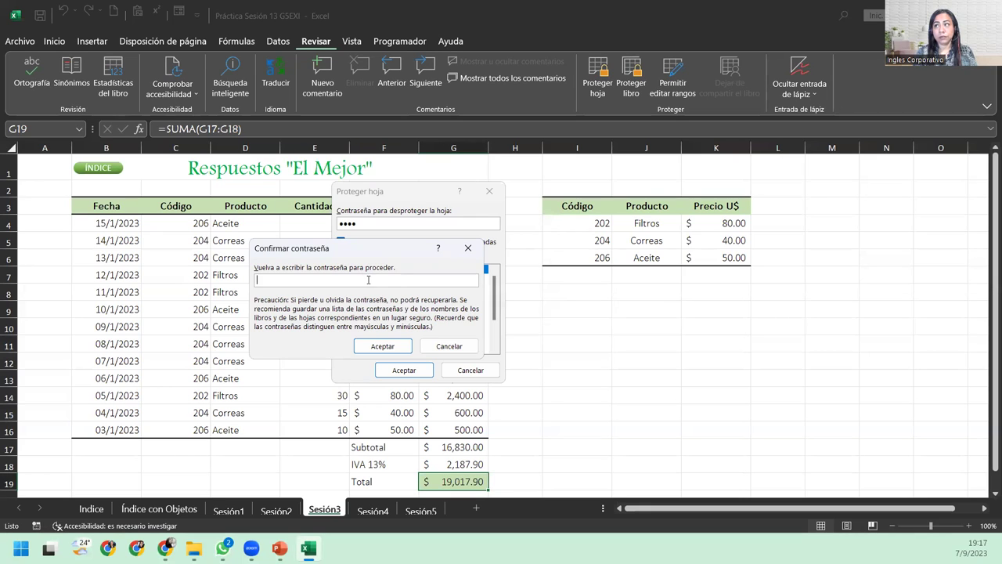
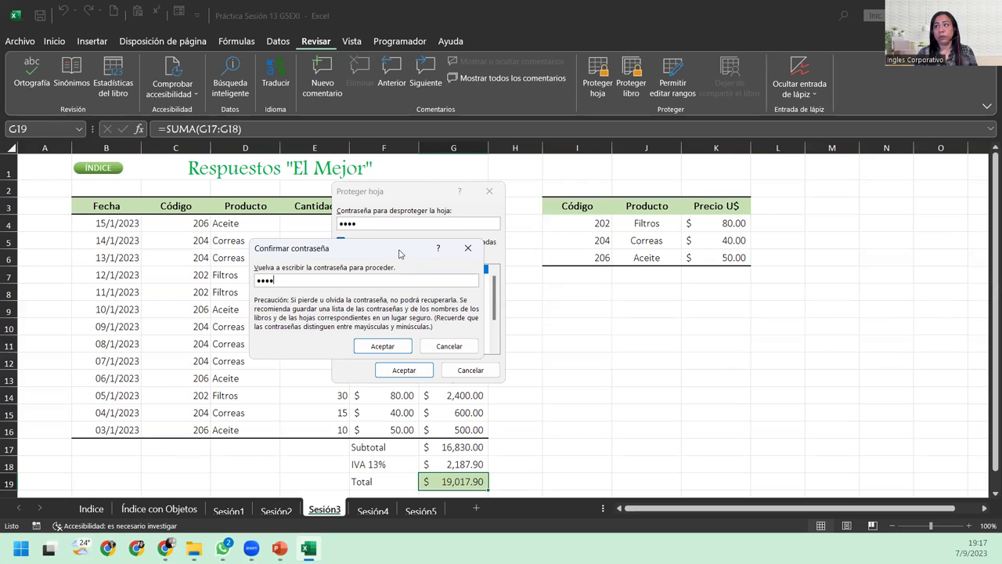
drag(399, 252, 239, 262)
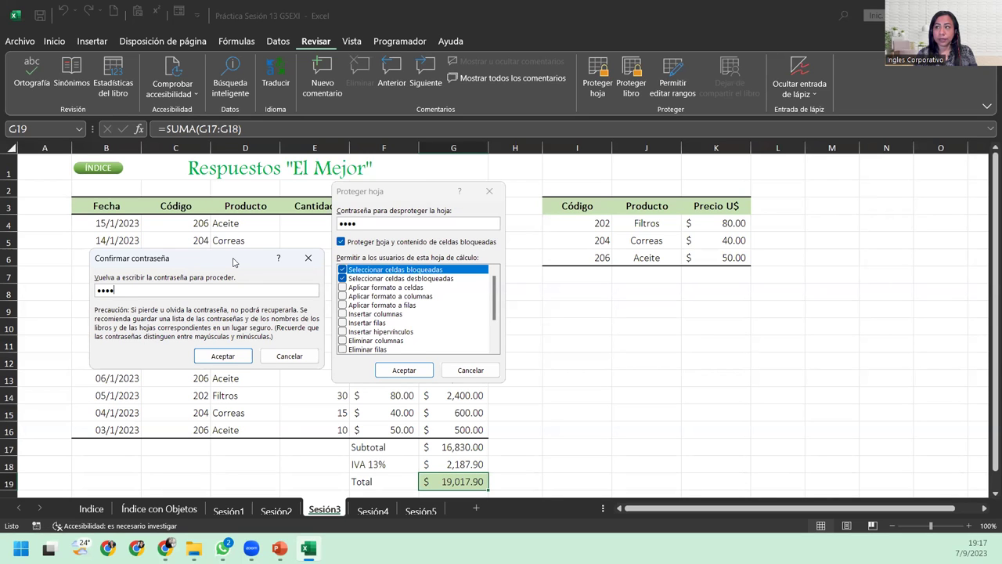
drag(233, 261, 512, 279)
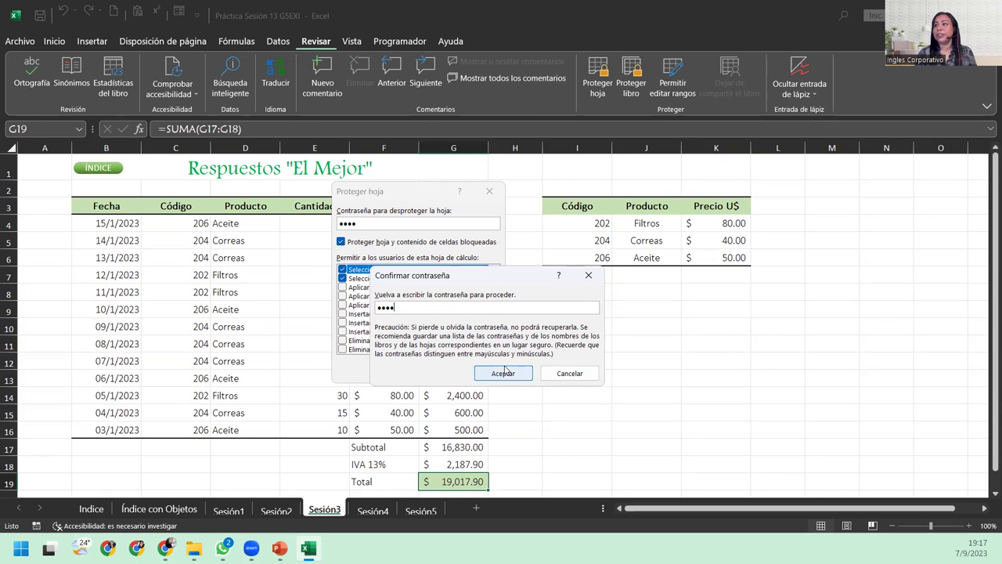
click(502, 373)
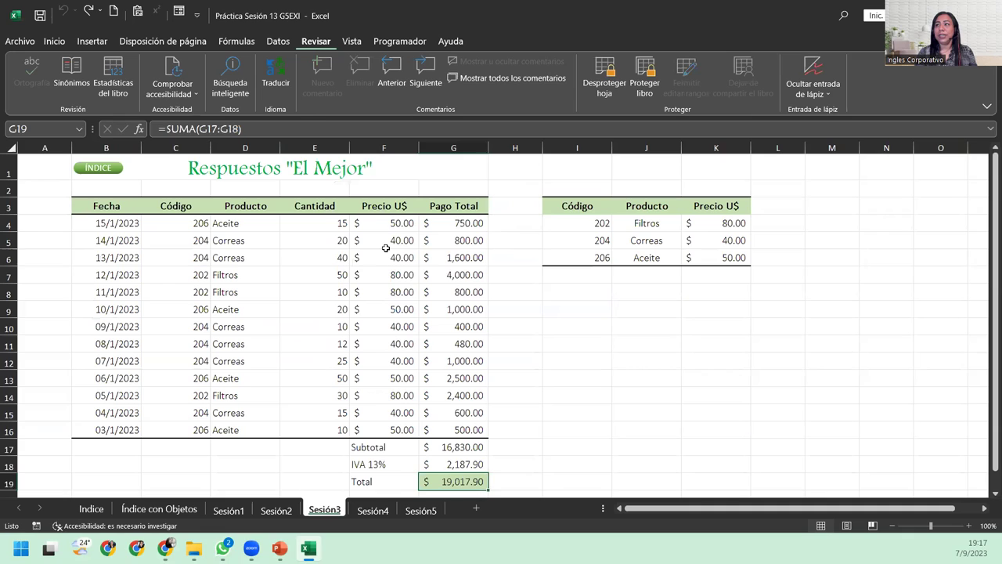
click(386, 246)
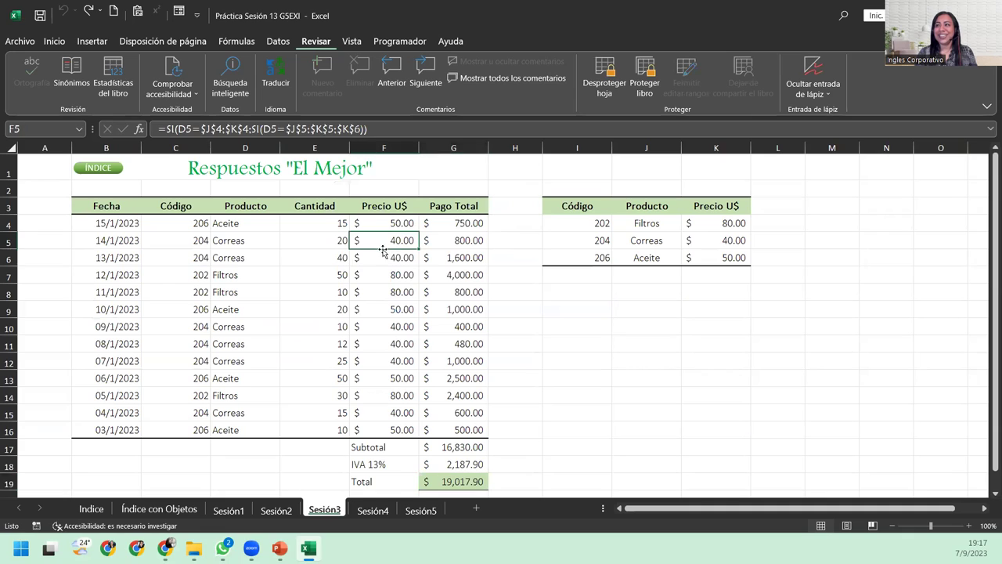
click(373, 305)
click(376, 285)
click(376, 277)
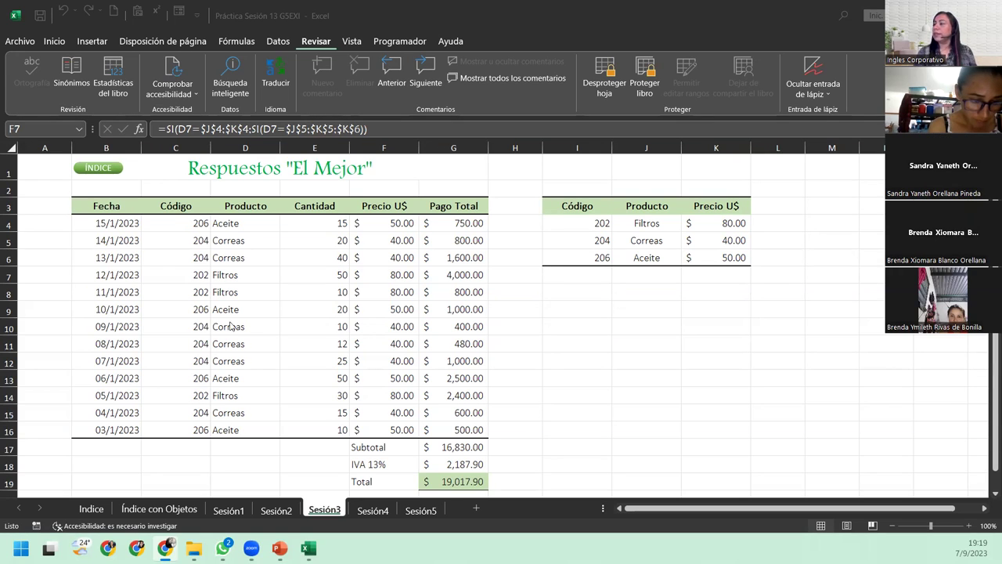
click(322, 319)
click(454, 443)
click(403, 378)
click(408, 243)
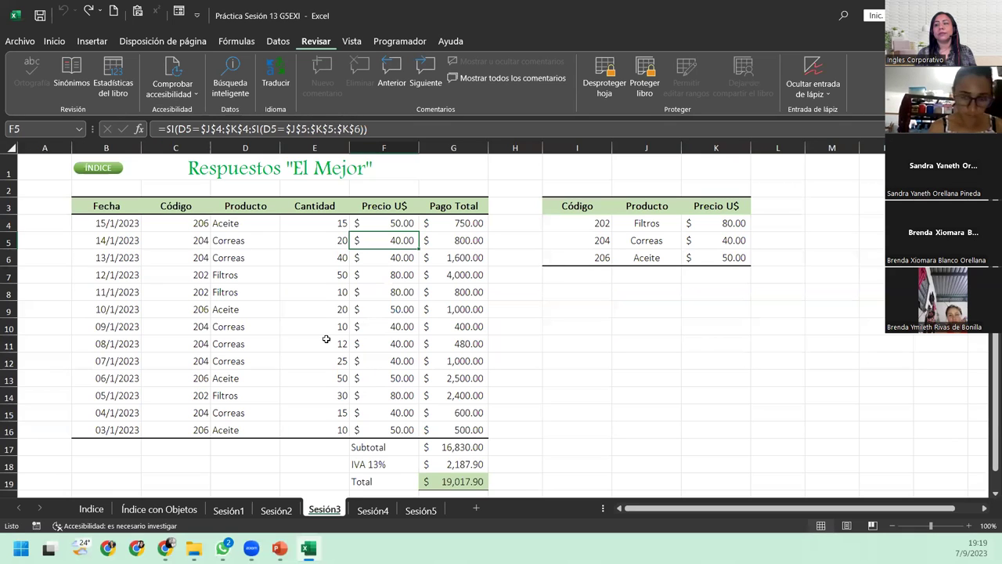
click(326, 338)
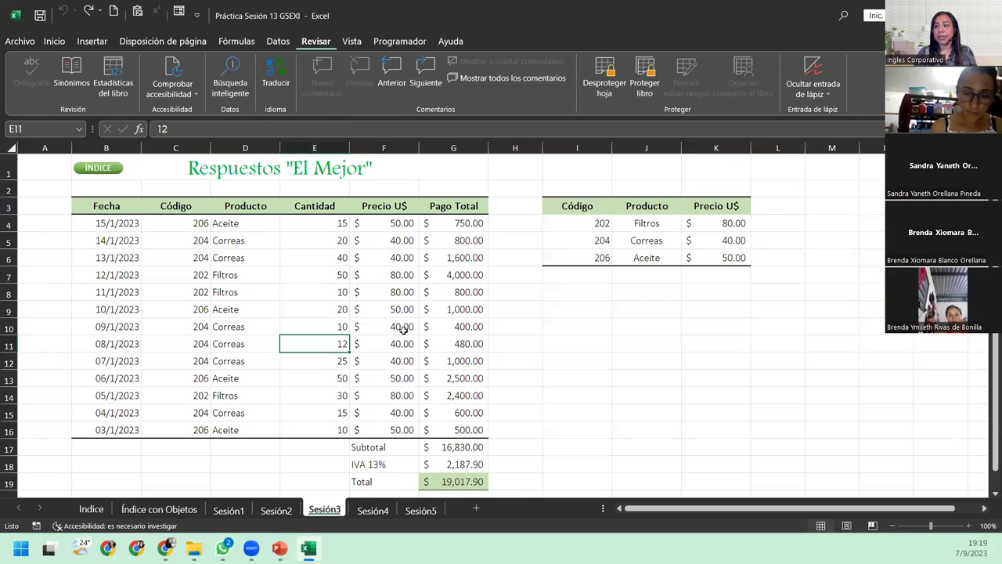
key(Delete)
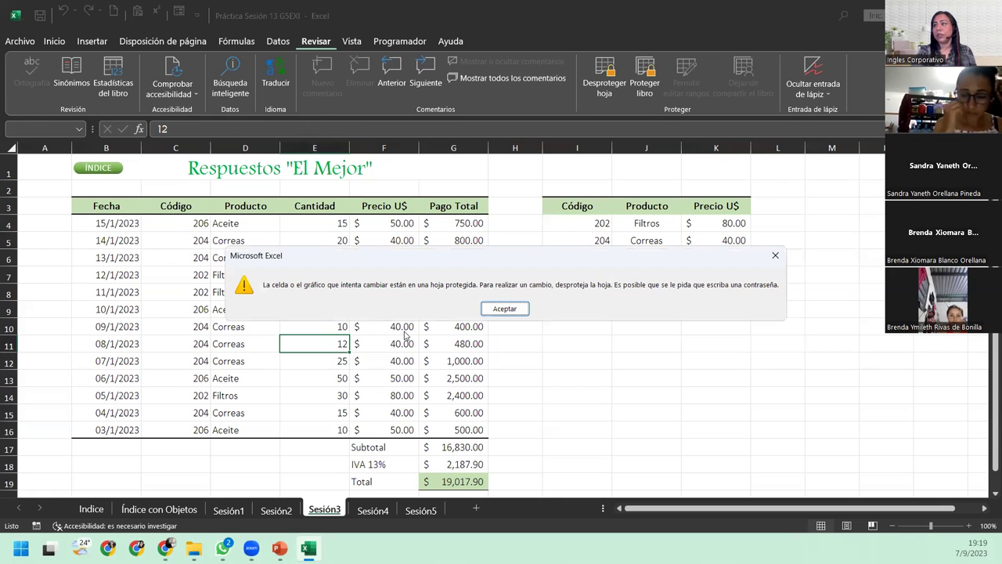
key(Return)
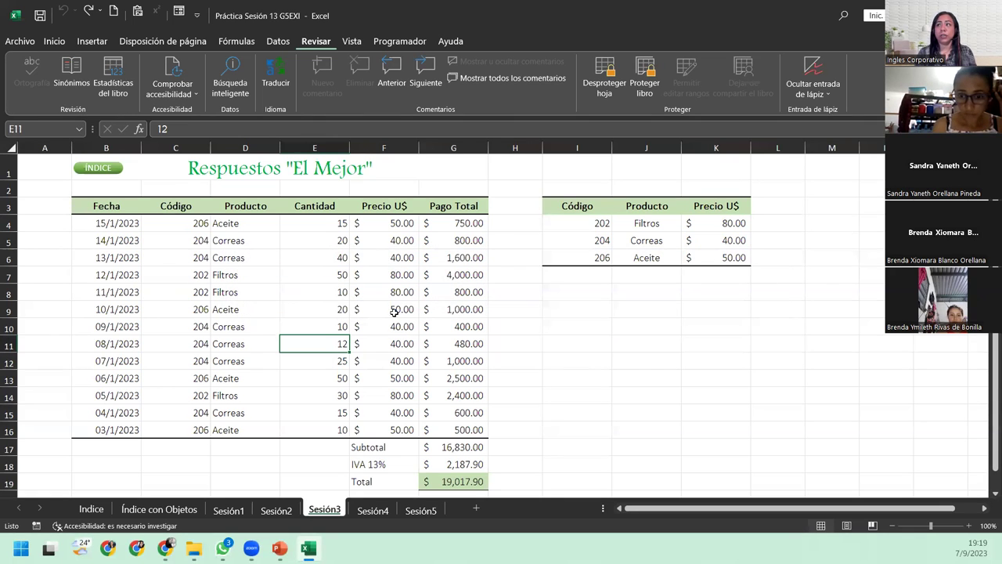
click(345, 144)
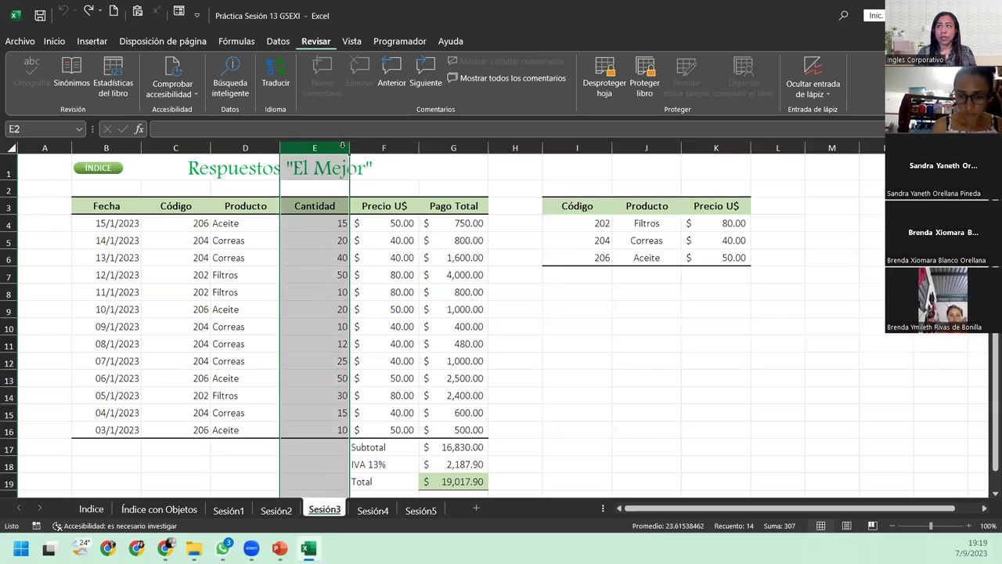
click(351, 145)
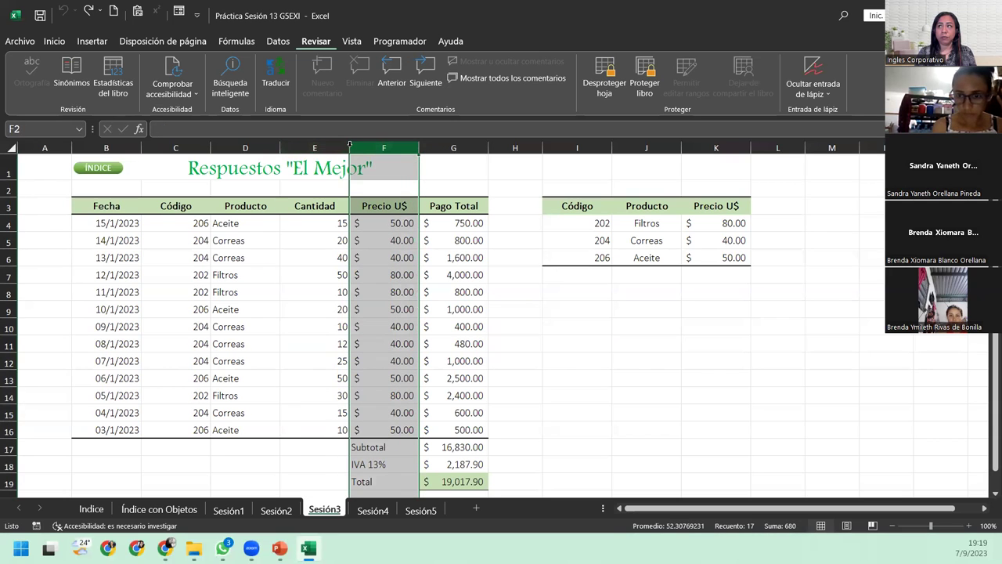
click(345, 147)
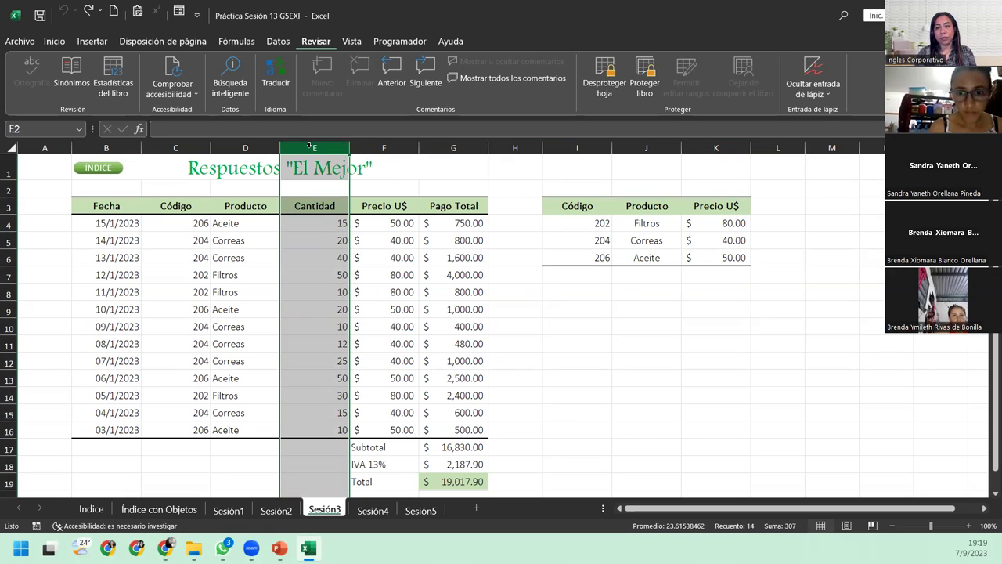
right_click(310, 146)
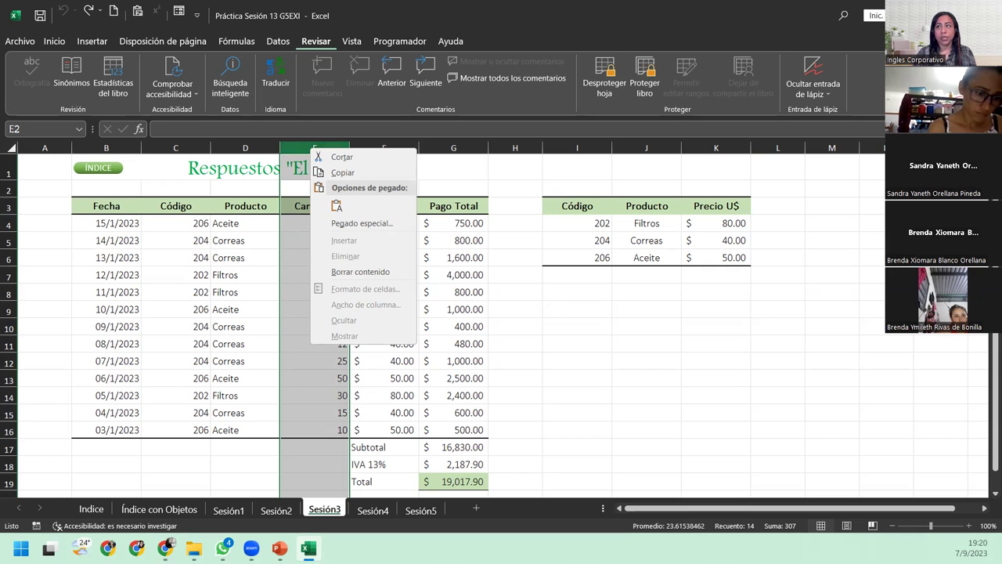
key(Escape)
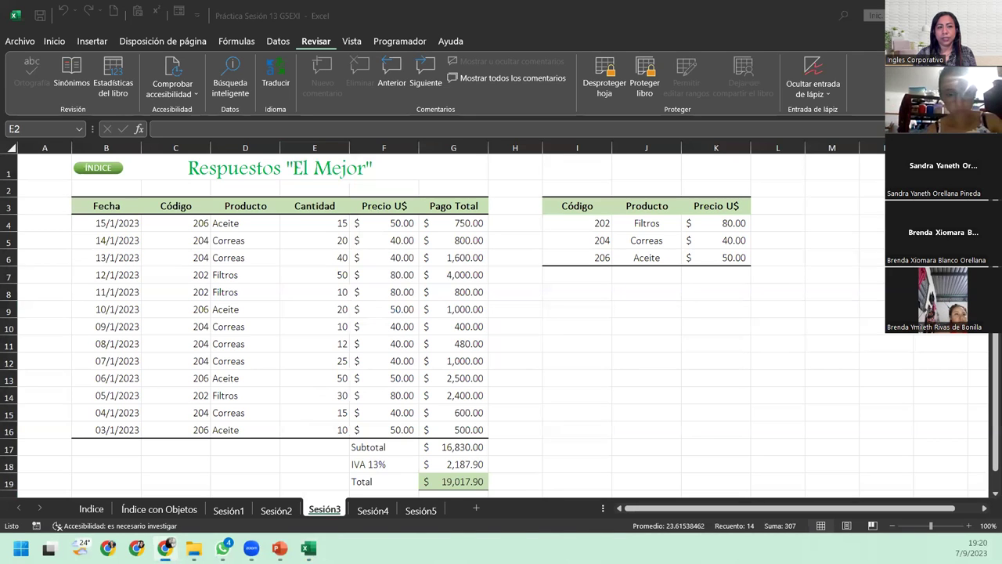
Test selecting cells, row 7's actions and the B3:G18 sales table on protected Sesión3.
click(313, 148)
click(167, 188)
right_click(9, 276)
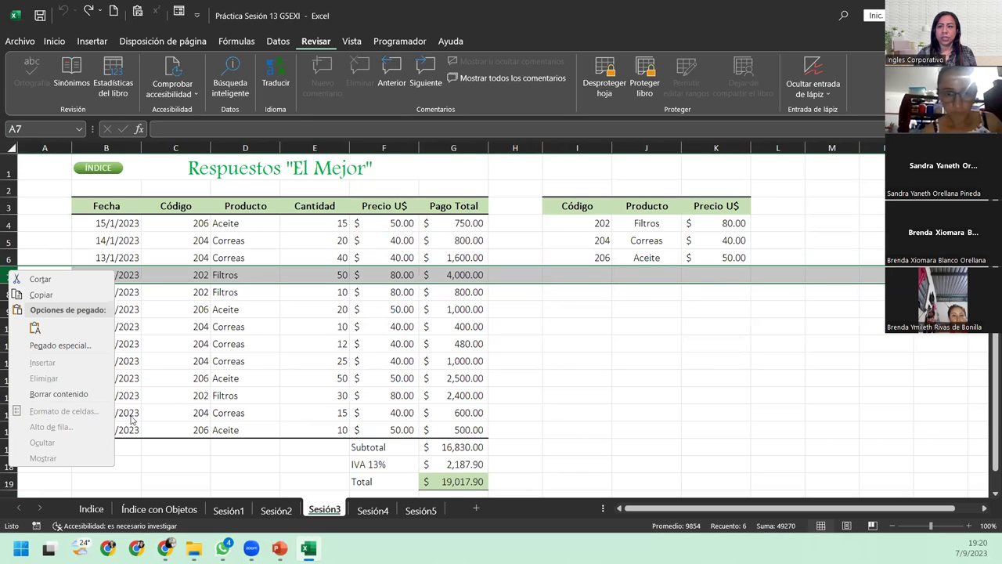
click(235, 375)
click(250, 375)
click(321, 309)
click(374, 225)
mouse_move(102, 206)
mouse_down()
mouse_move(452, 433)
mouse_move(451, 475)
mouse_up()
click(138, 206)
click(563, 222)
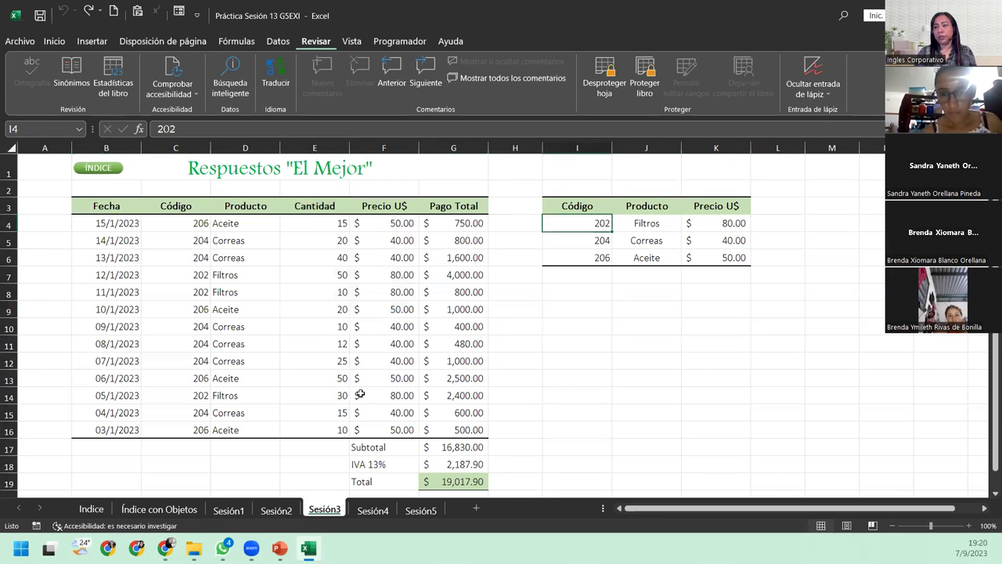
Add a blank sheet Hoja1, place it after Sesión5, and return to Sesión3.
click(475, 509)
drag(384, 511, 481, 505)
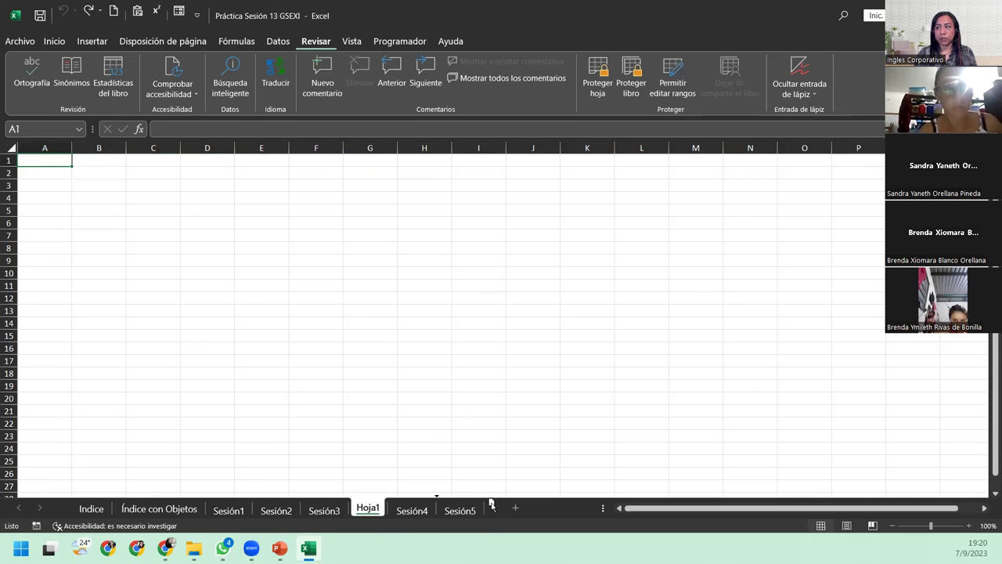
click(323, 510)
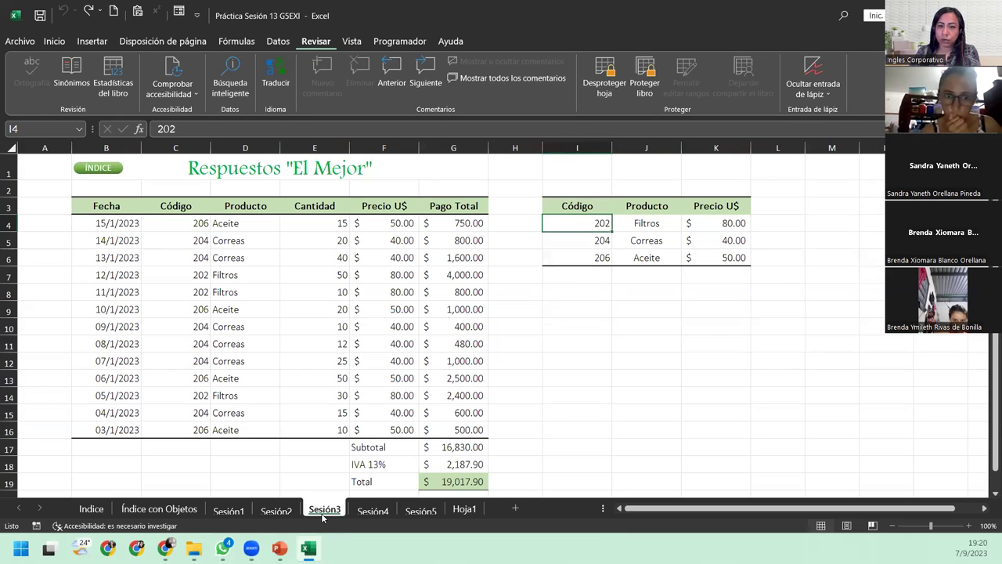
On Sesión4, clear the answers in X2:X6 and restore them with undo.
click(374, 510)
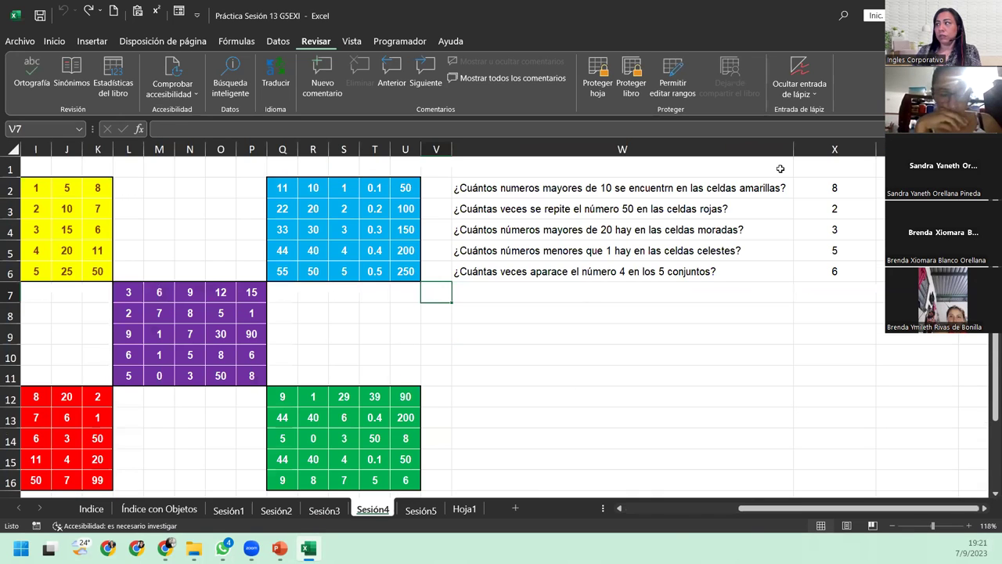
drag(836, 192, 847, 263)
key(Delete)
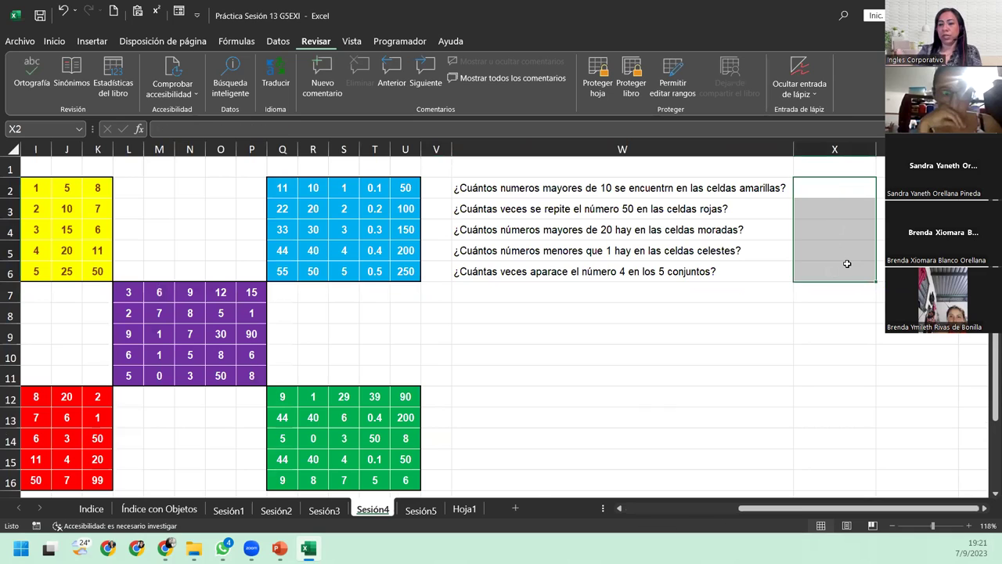
key(ctrl+z)
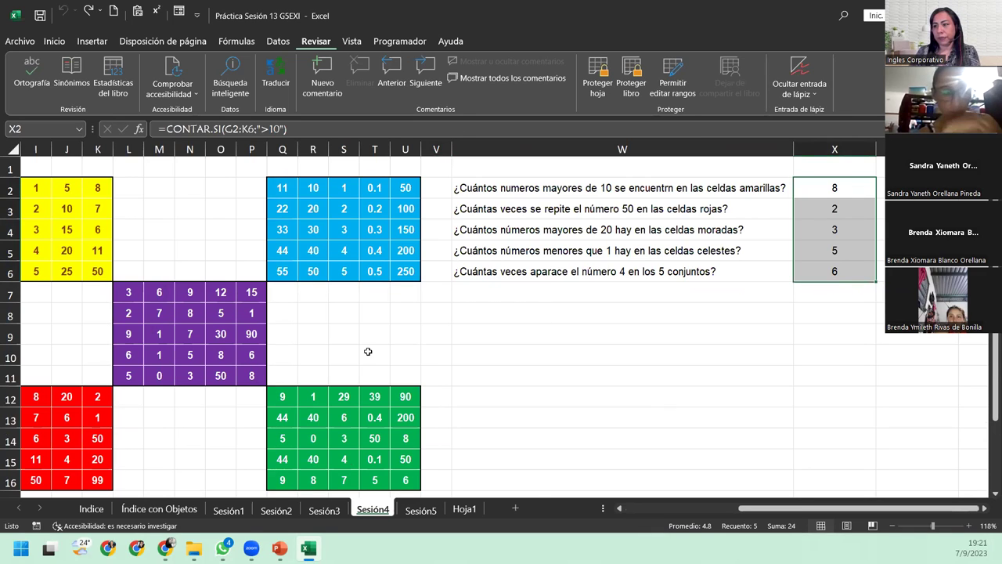
Show Sesión5 and zoom in on its Multiplicador × Multiplicando table.
click(427, 511)
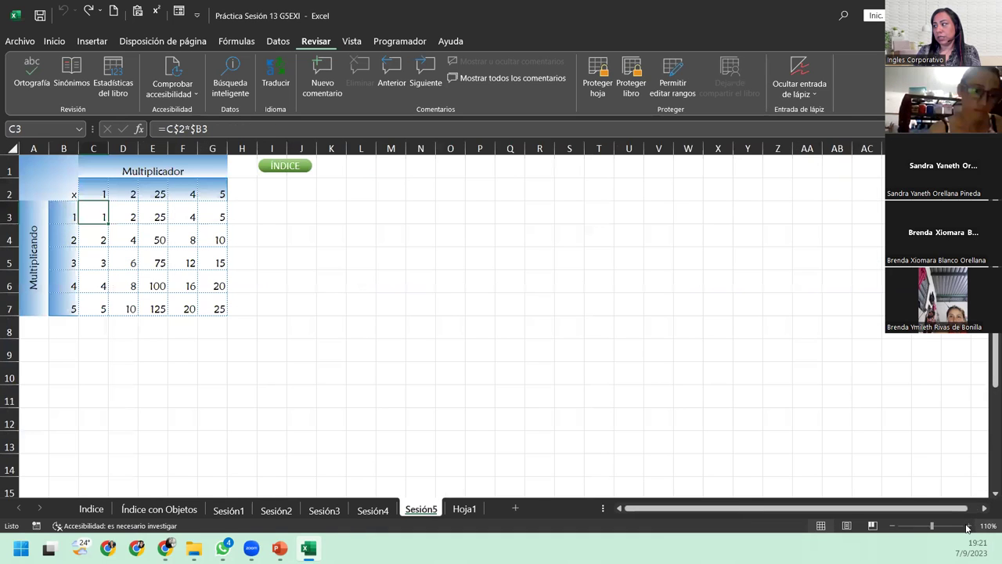
click(968, 525)
triple_click(969, 525)
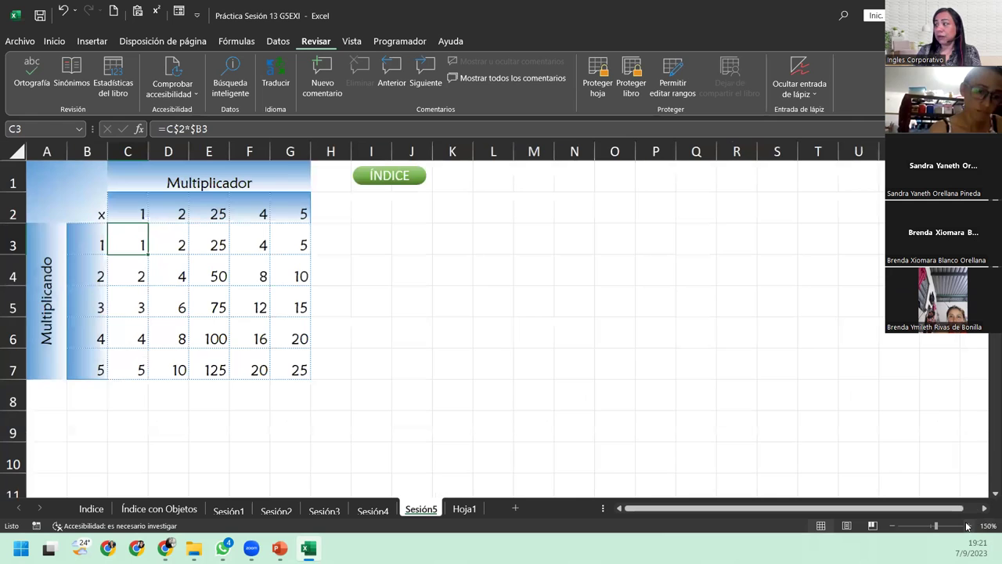
click(323, 509)
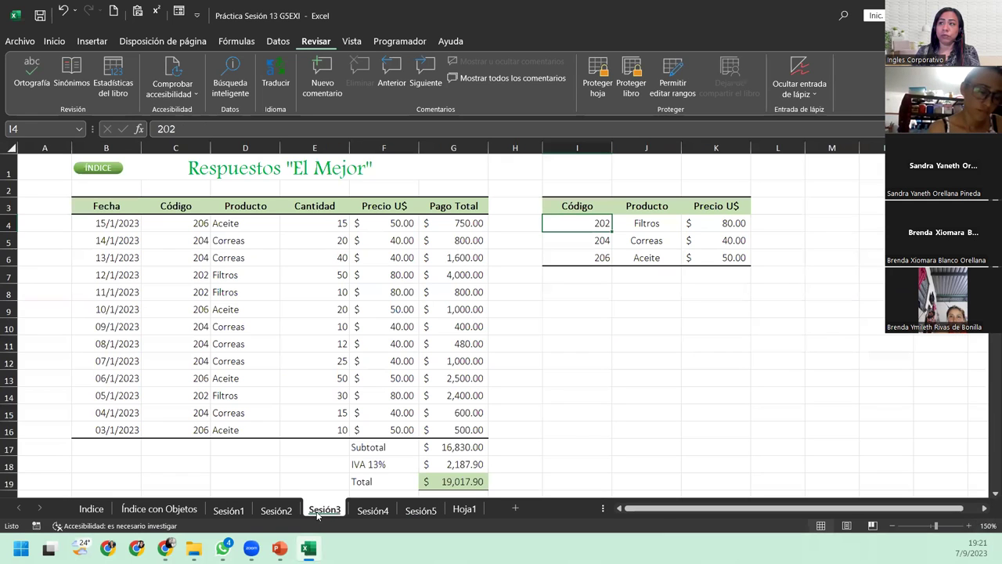
click(311, 257)
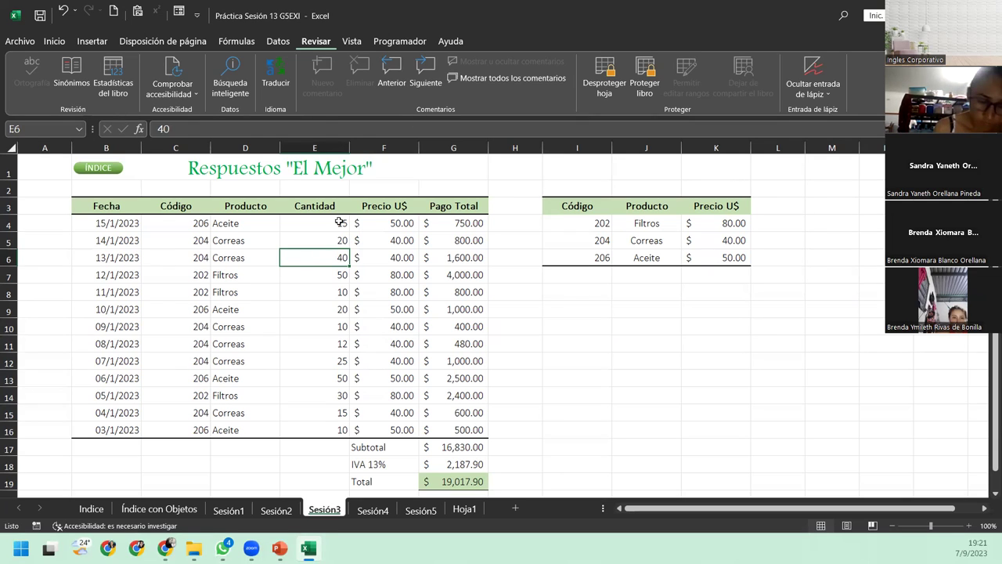
click(366, 234)
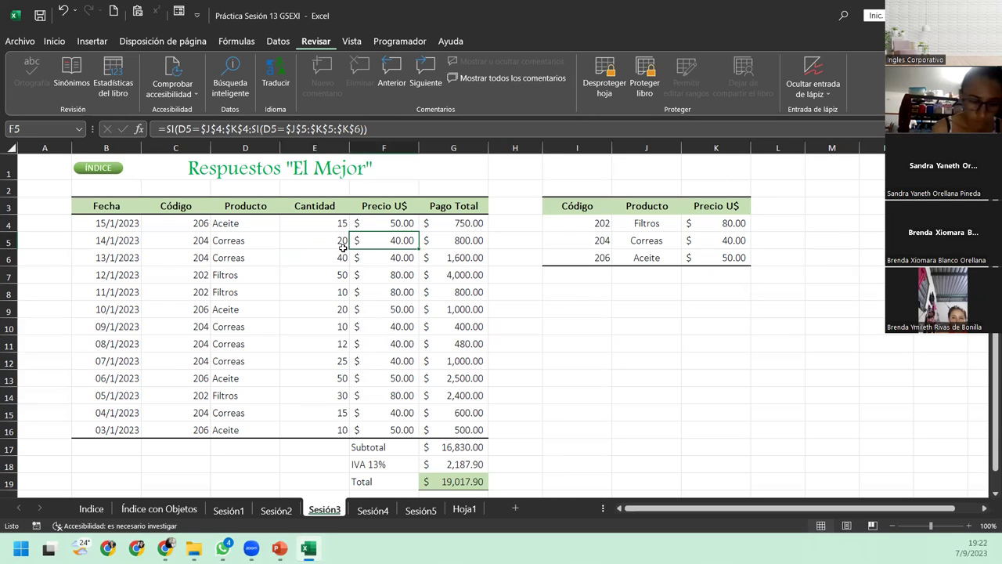
Unprotect the Sesión3 sheet by entering its sheet password.
click(610, 70)
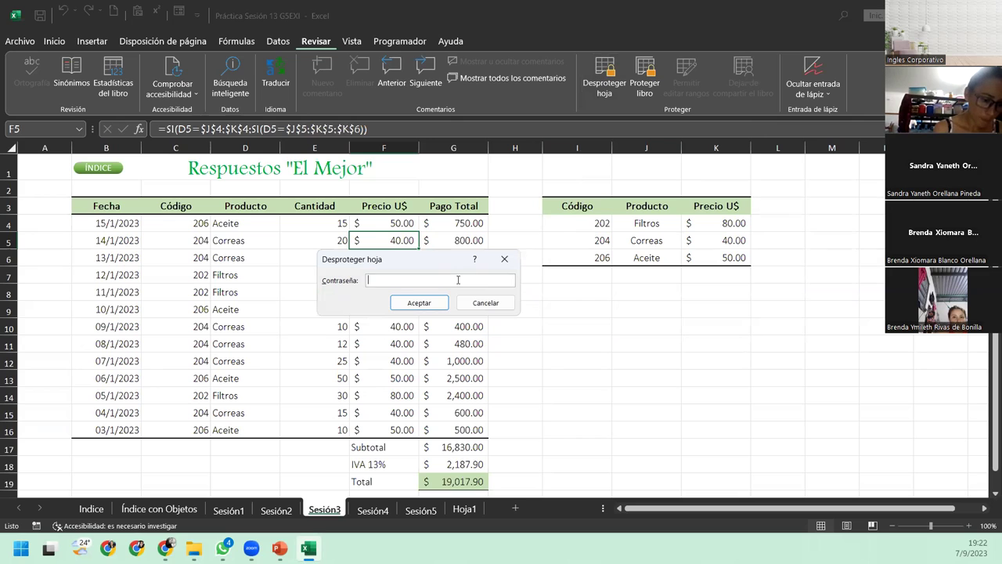
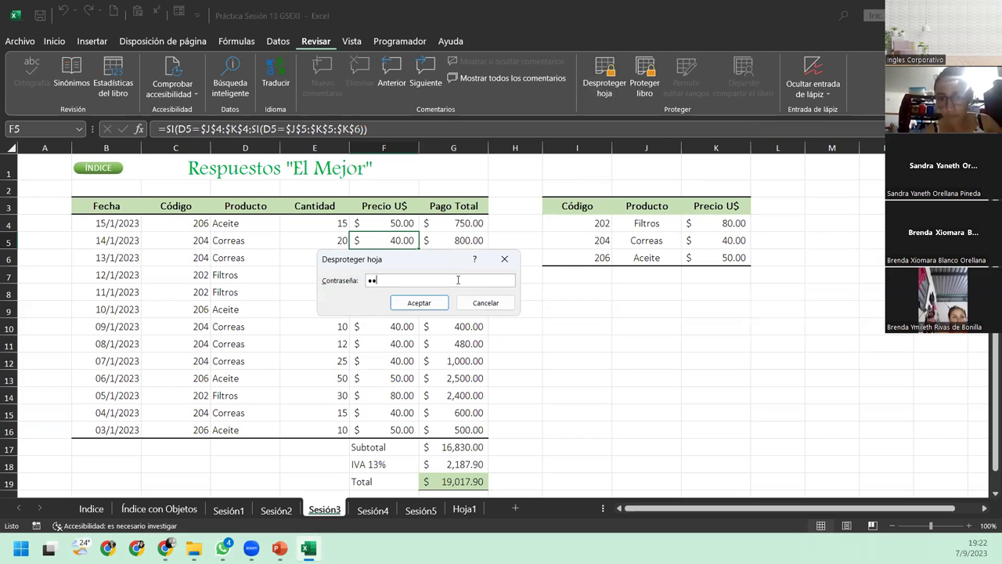
key(Return)
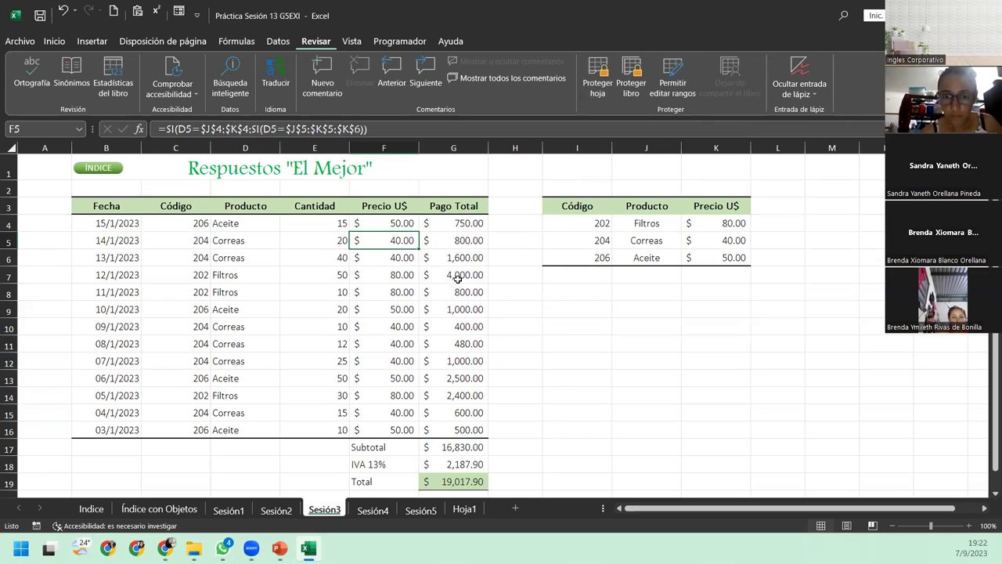
Test deleting G8, widening column G and heightening row 3, undoing each edit.
click(389, 361)
click(462, 294)
key(Delete)
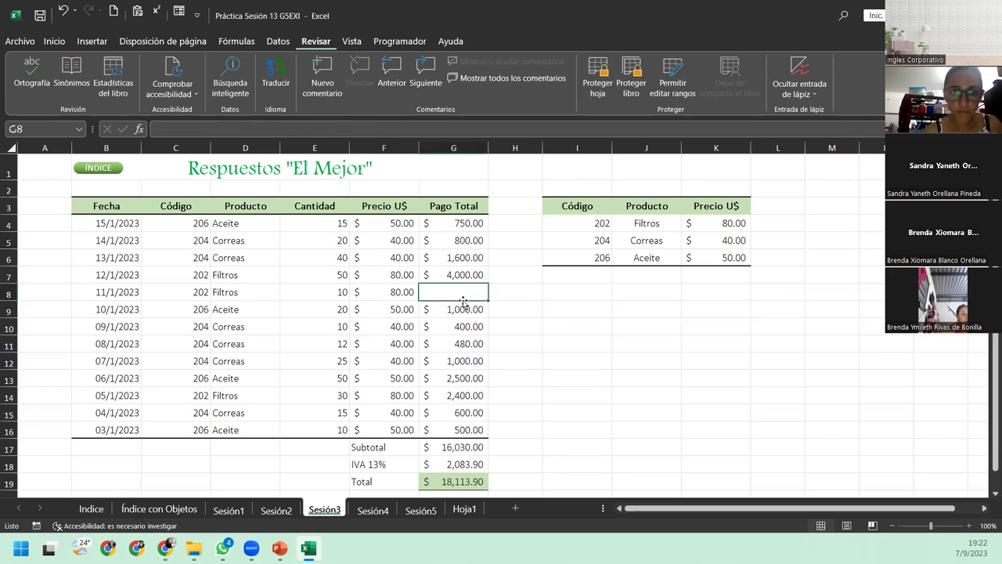
key(ctrl+z)
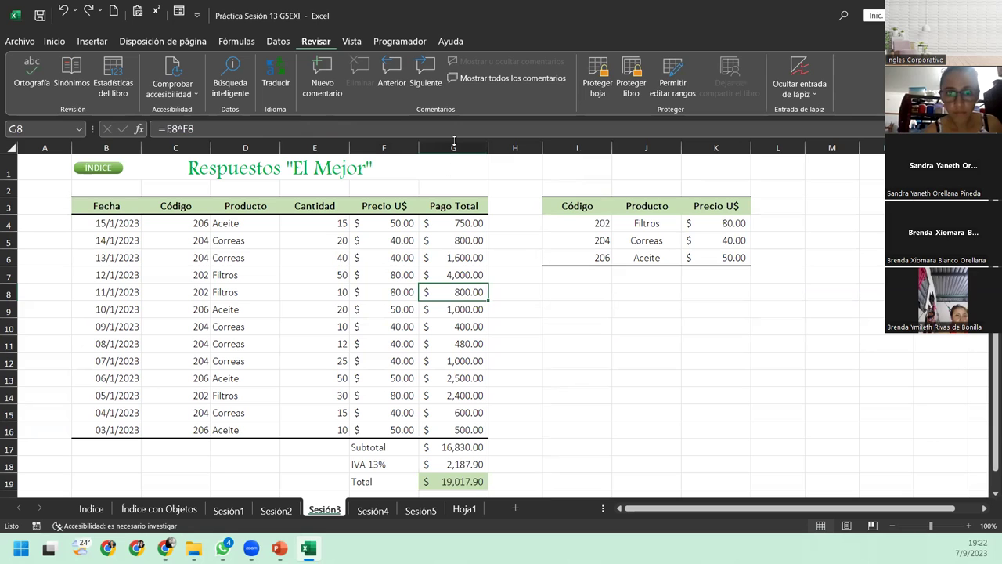
click(463, 146)
drag(486, 148, 574, 149)
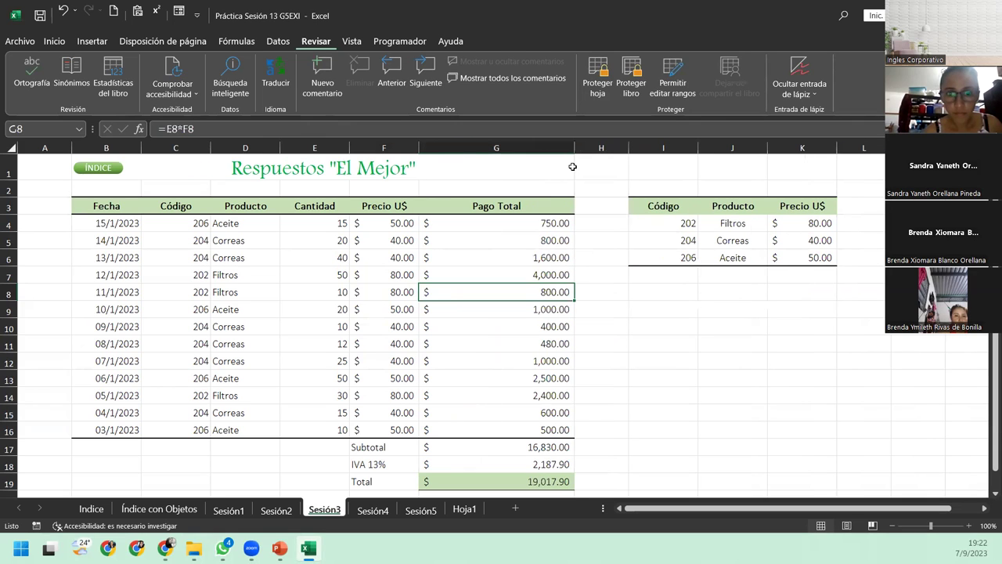
key(ctrl+z)
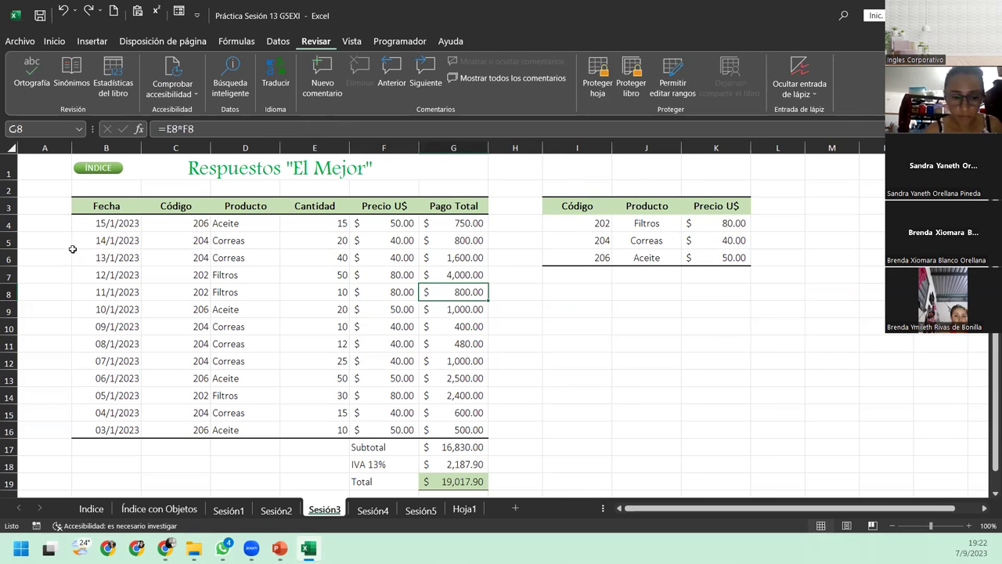
drag(16, 214, 24, 271)
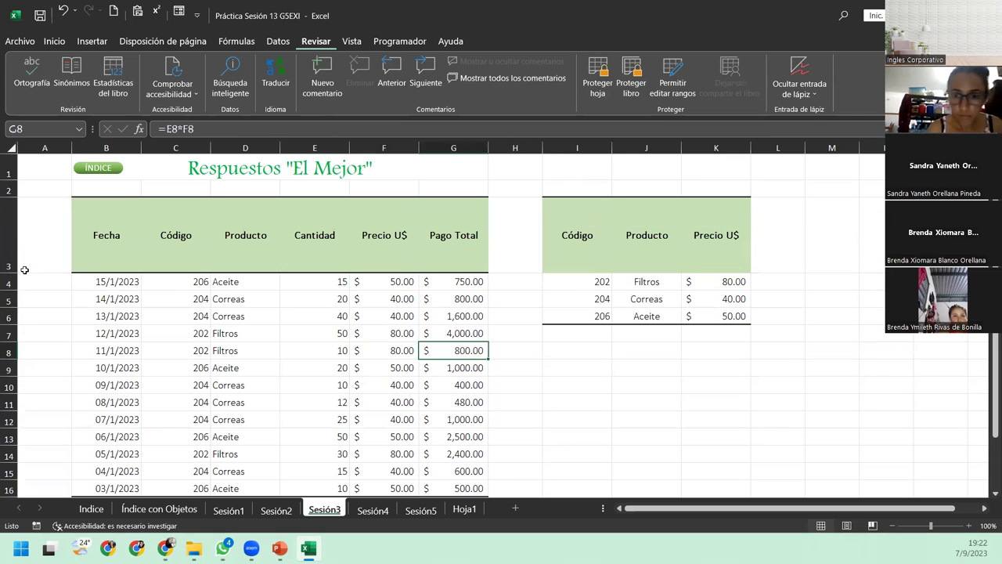
key(ctrl+z)
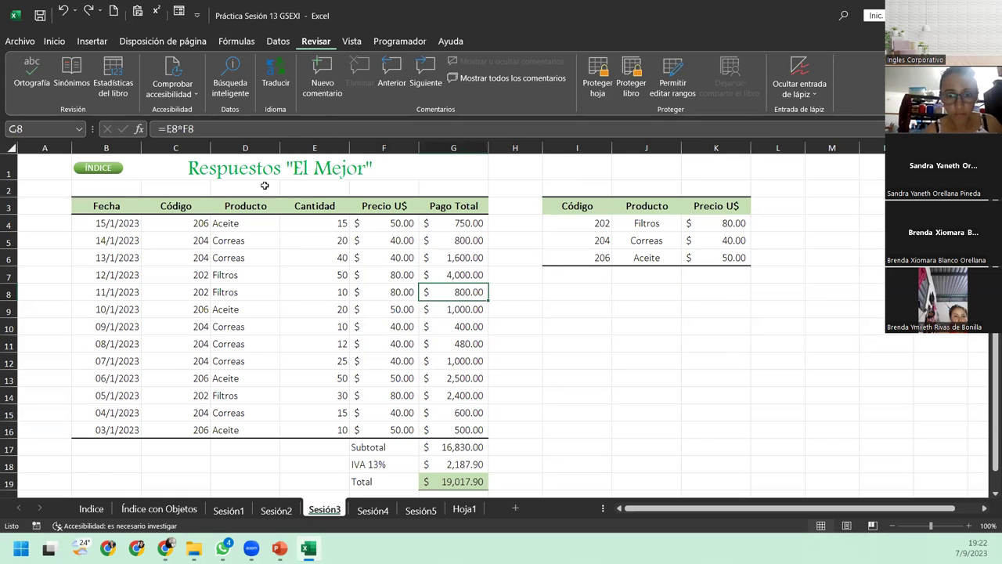
click(310, 202)
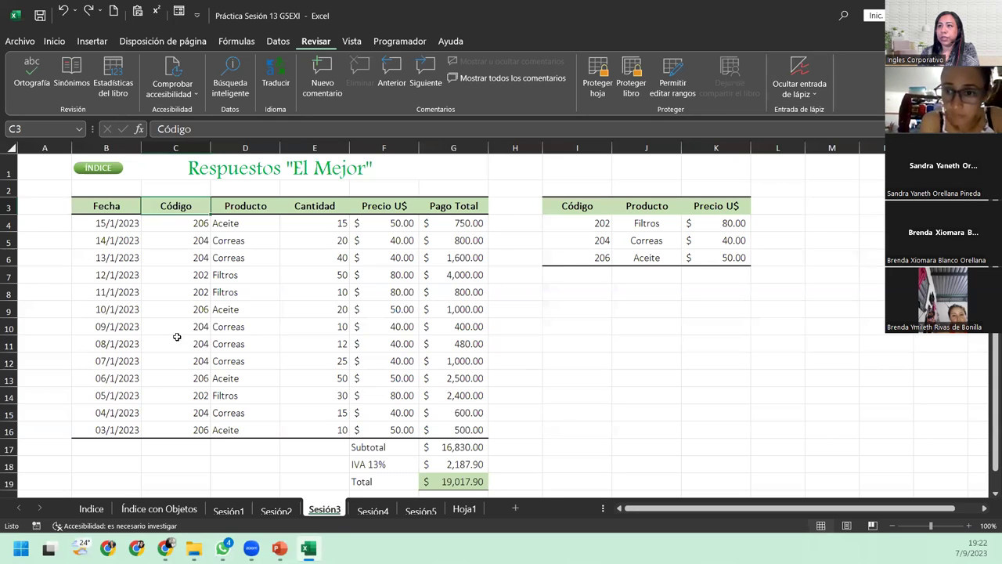
Switch to Sesión4, select the colour names in column A, then the input cell D2 (Negro).
click(383, 312)
click(371, 511)
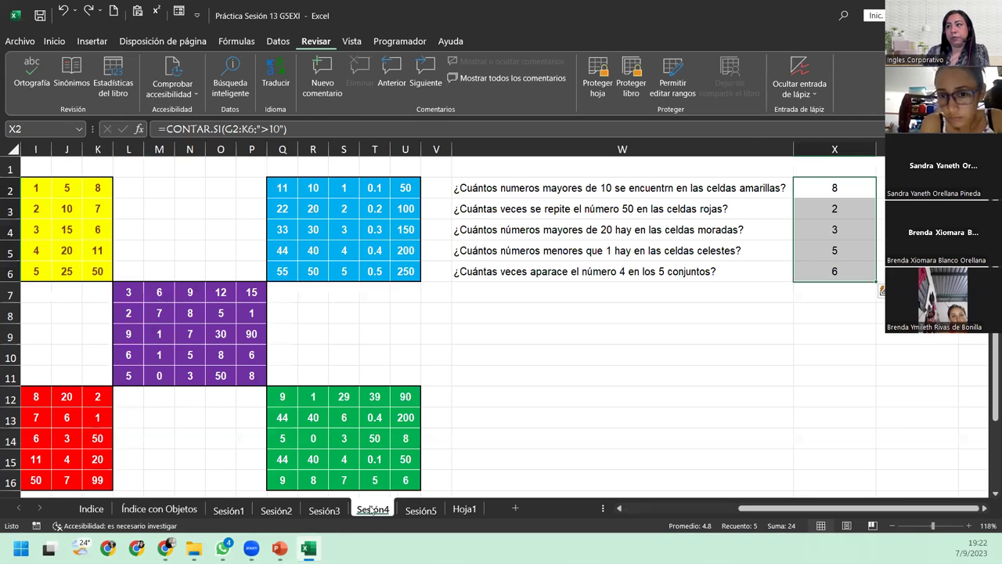
click(822, 180)
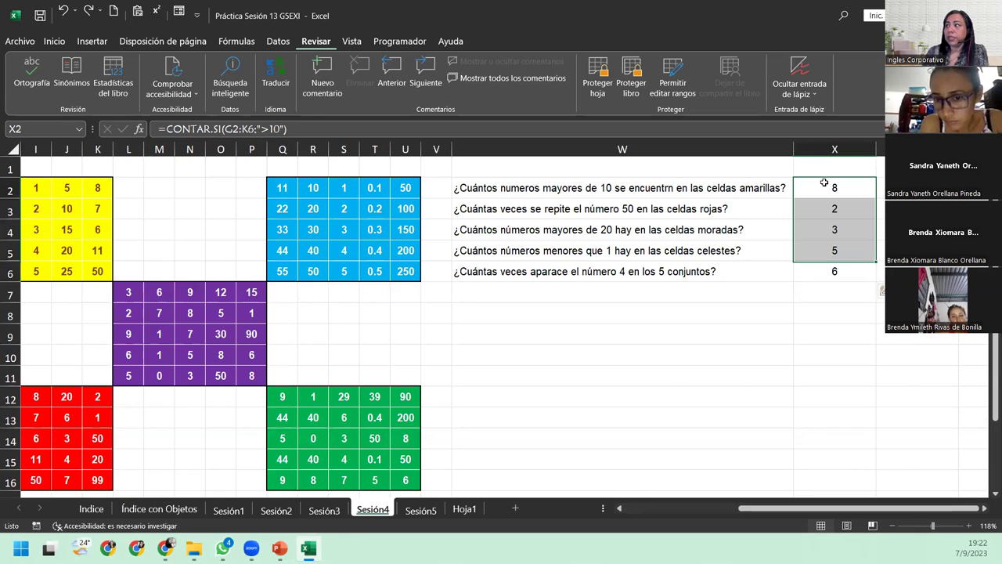
drag(761, 509, 648, 508)
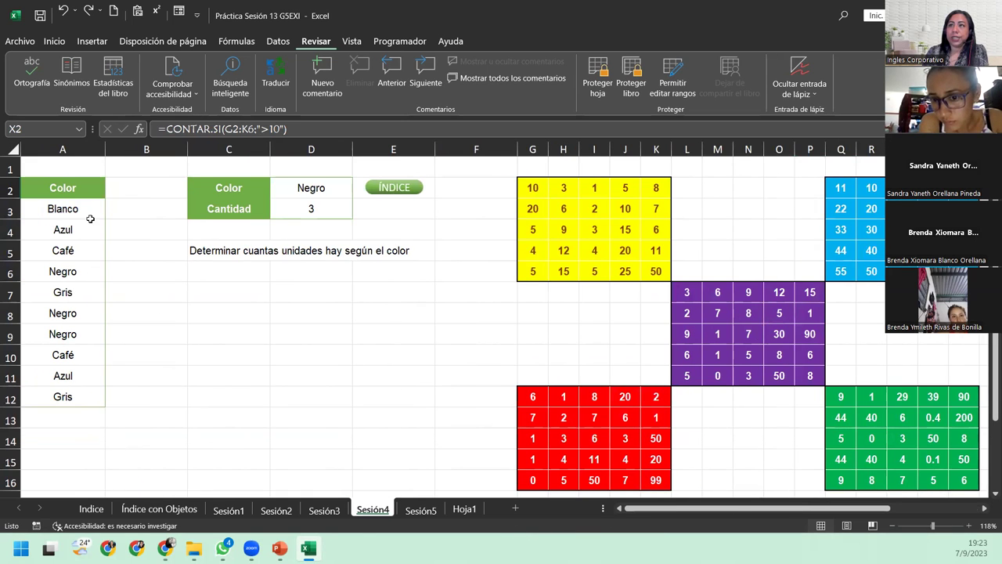
drag(86, 206, 71, 394)
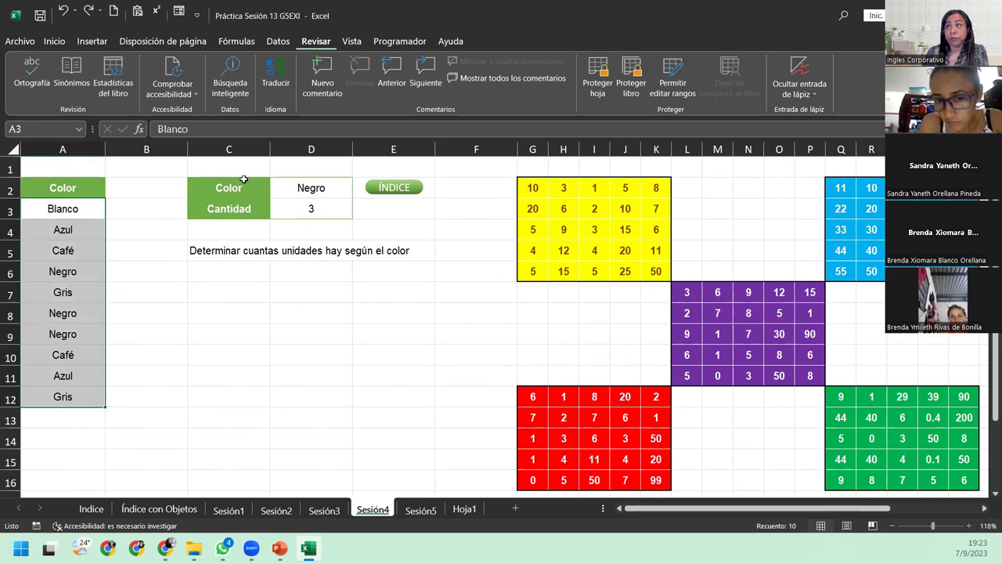
click(321, 188)
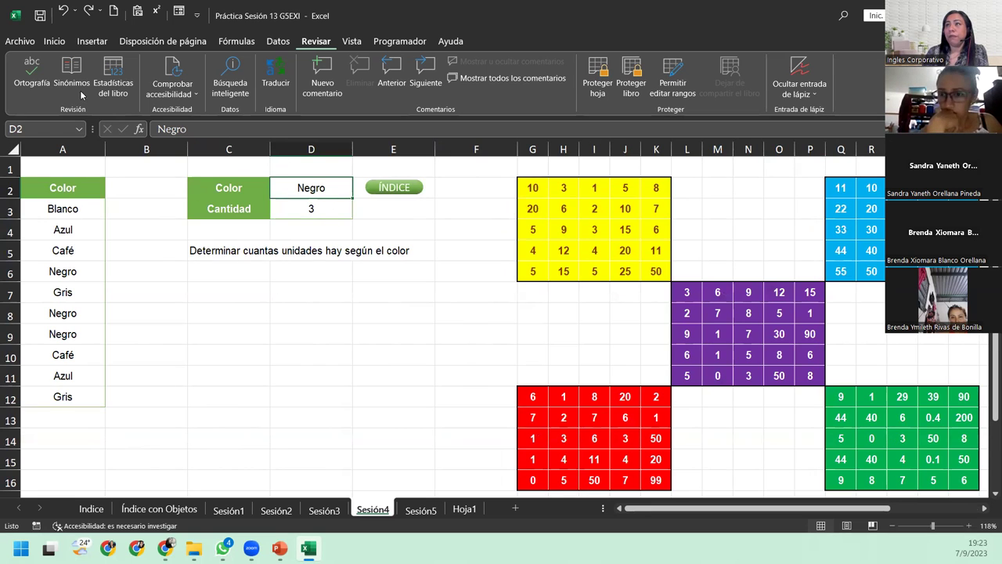
Uncheck Locked for cell D2 in the Format Cells Protection settings.
click(54, 40)
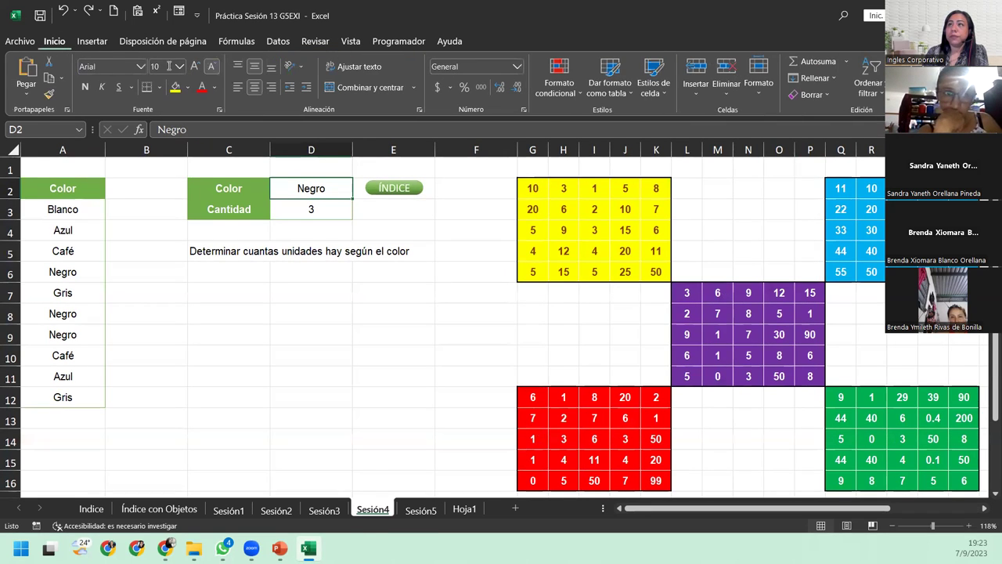
click(523, 111)
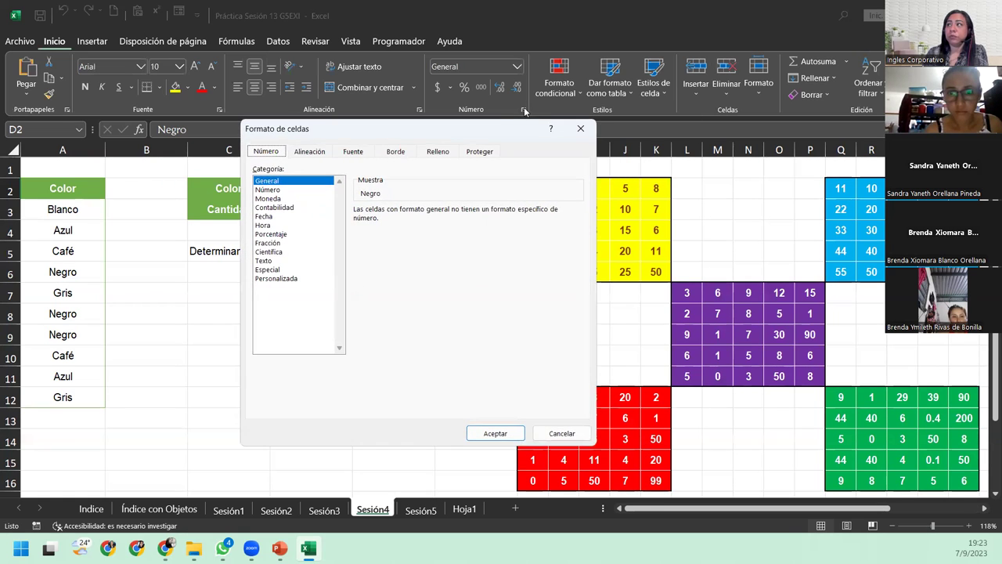
click(487, 152)
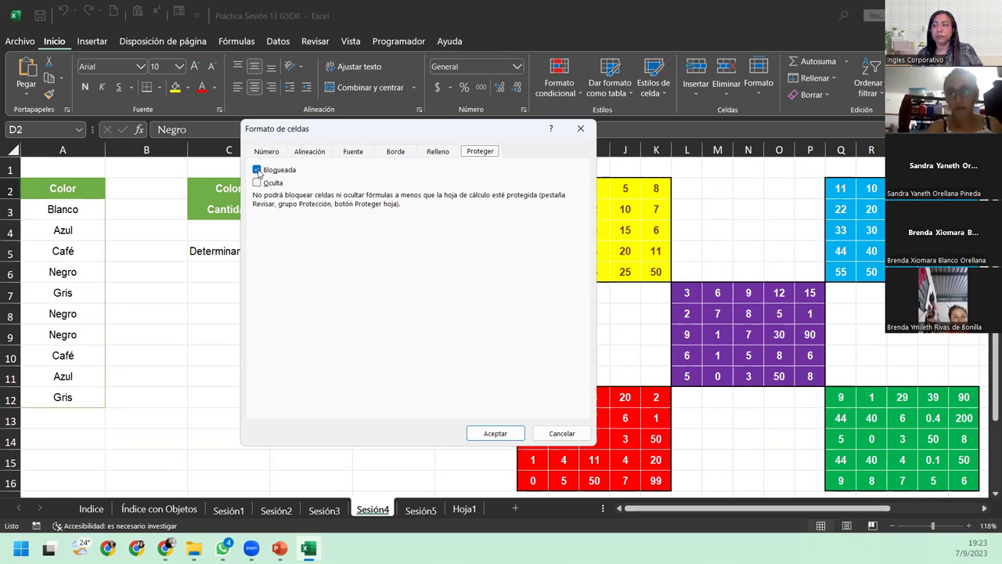
click(256, 171)
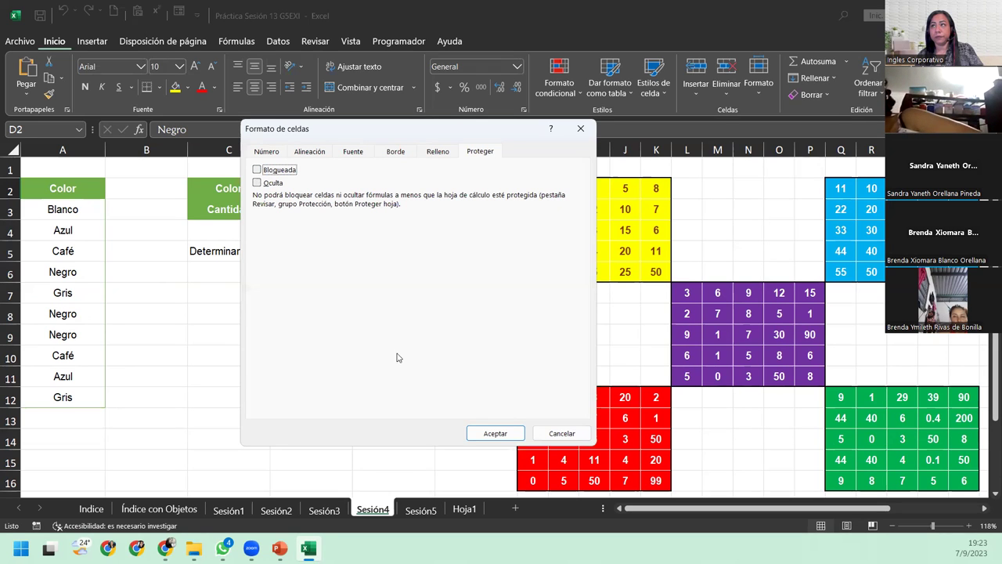
click(491, 435)
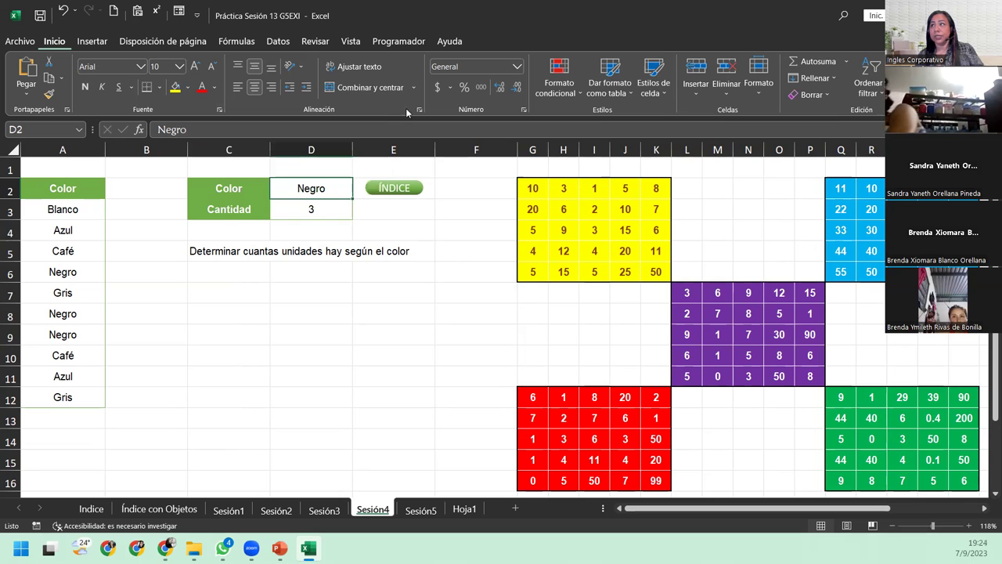
Reopen Format Cells to verify D2's Protection setting is unlocked and confirm it.
click(523, 110)
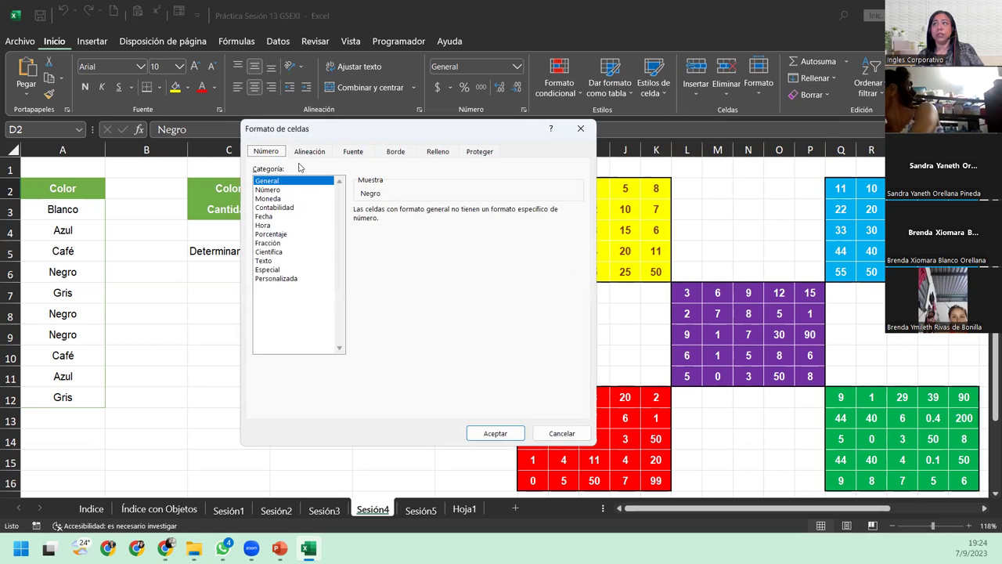
drag(284, 129, 135, 160)
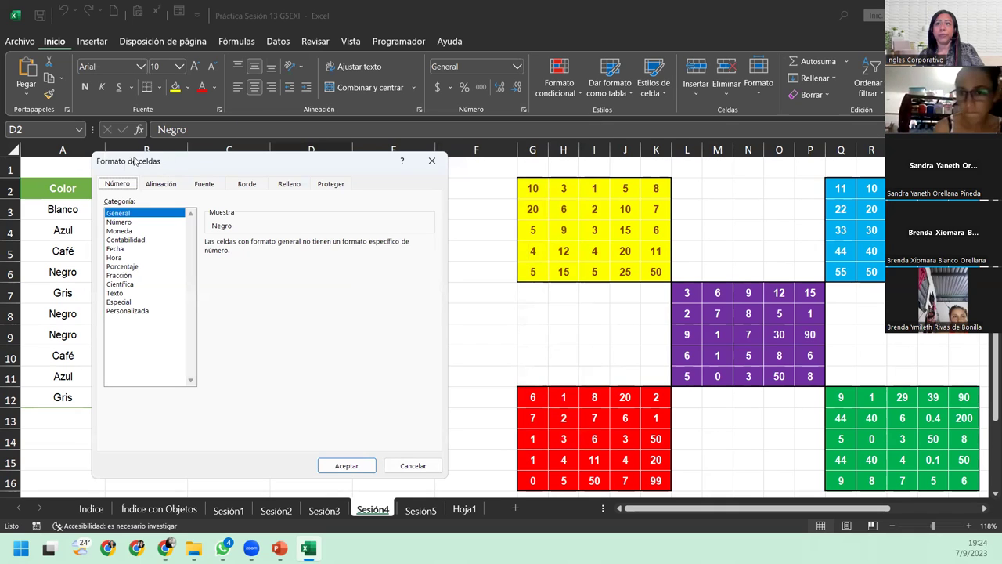
click(333, 184)
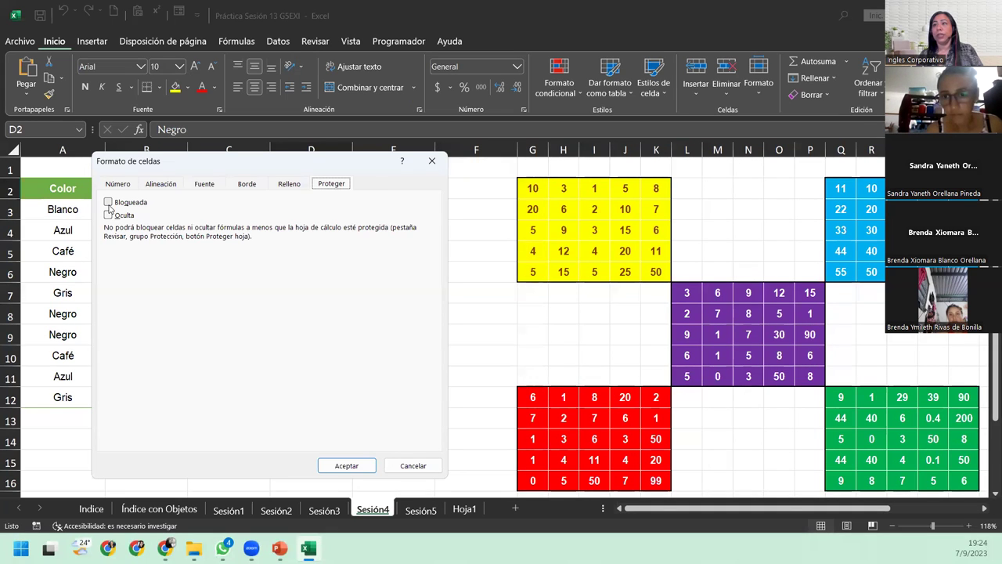
click(344, 465)
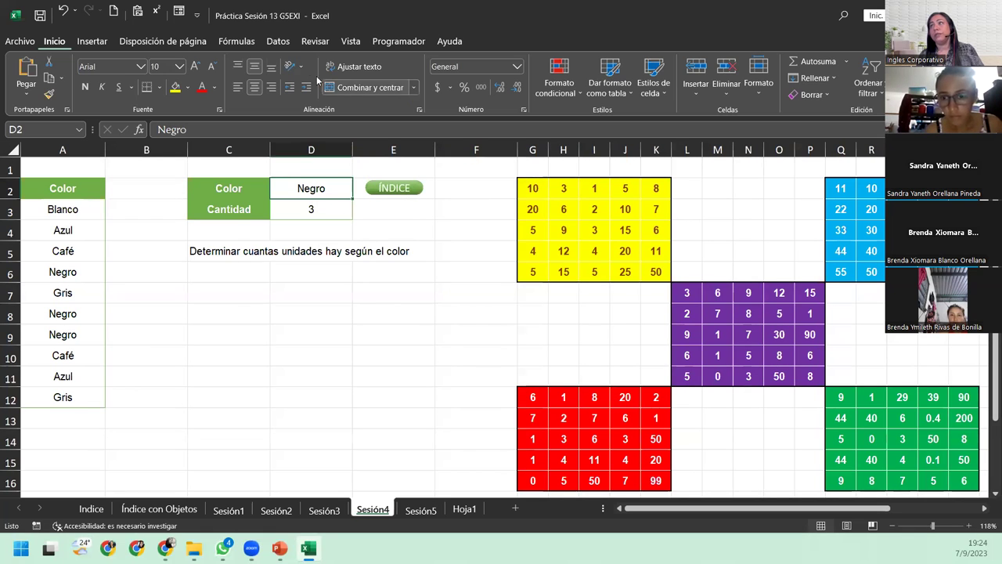
click(280, 41)
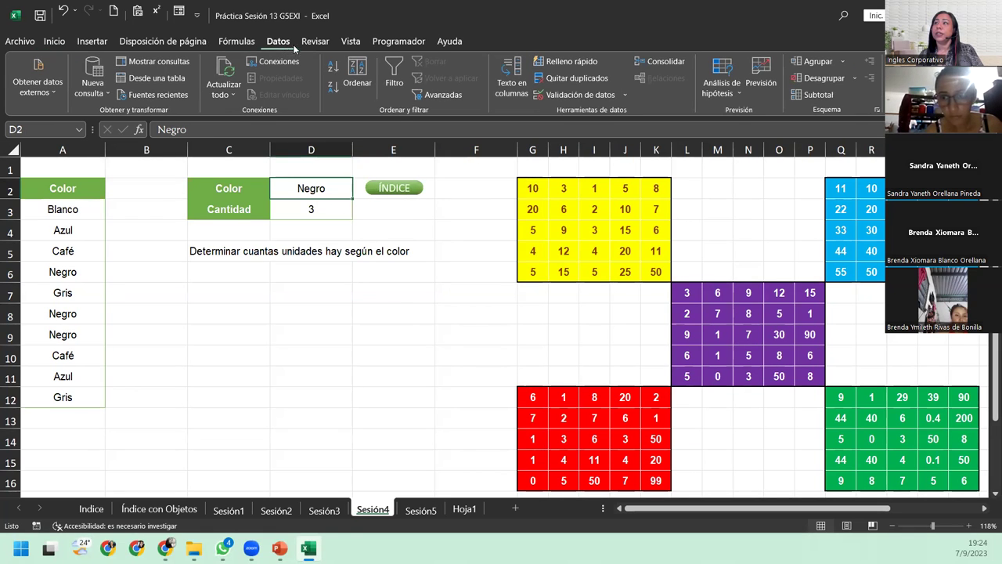
Protect Sesión4 with a confirmed password, then start typing a new colour into unlocked D2.
click(315, 42)
click(598, 78)
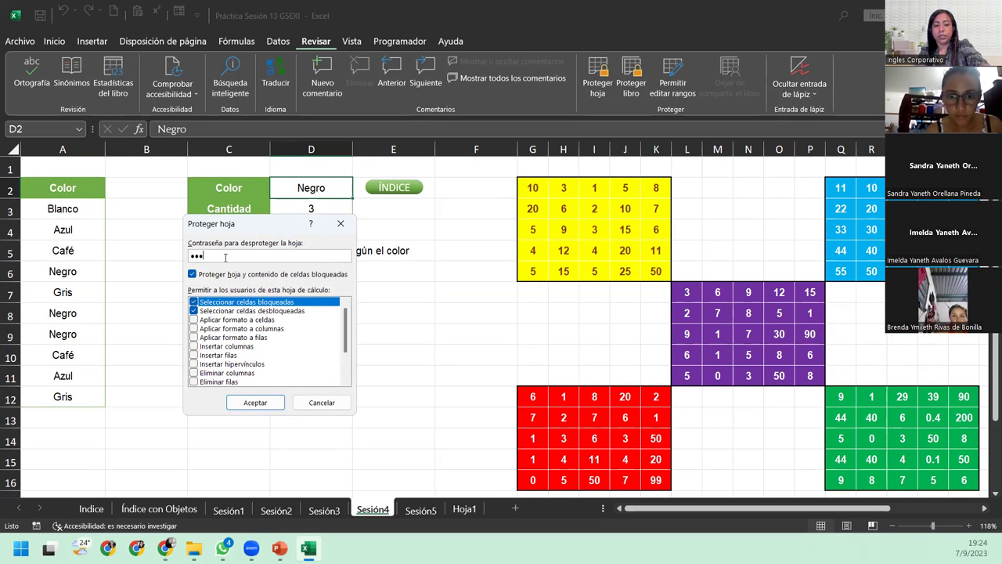
key(Return)
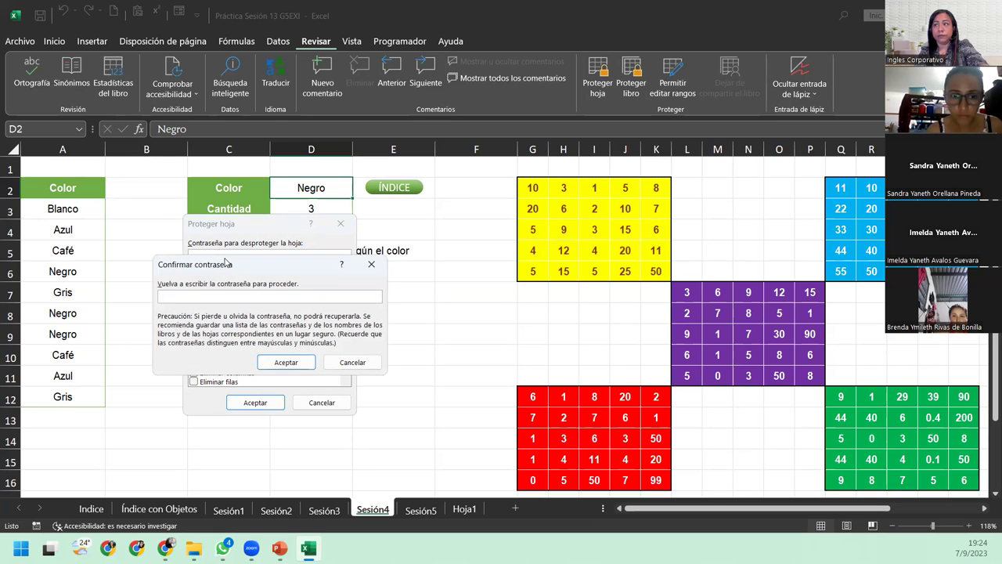
text(4)
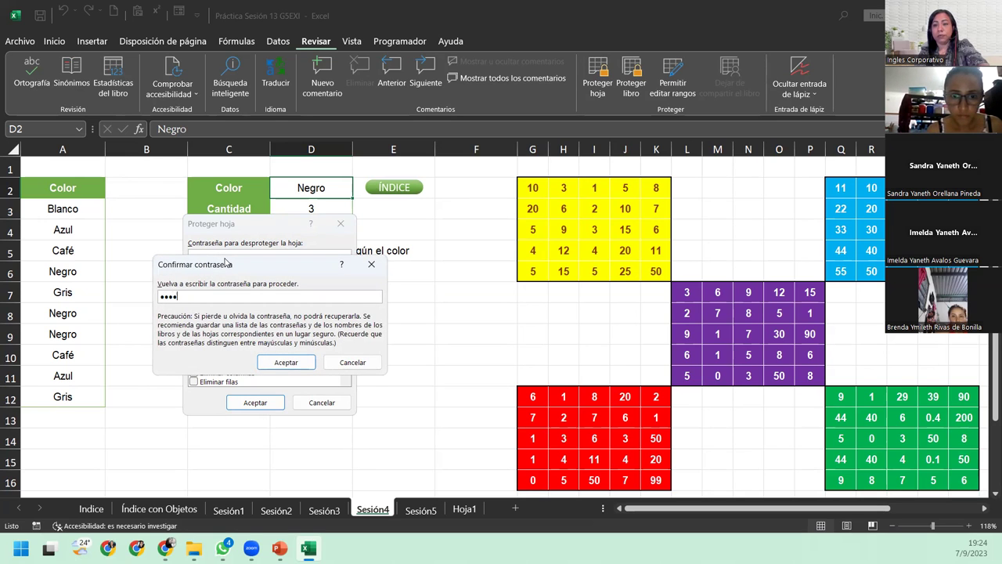
key(Return)
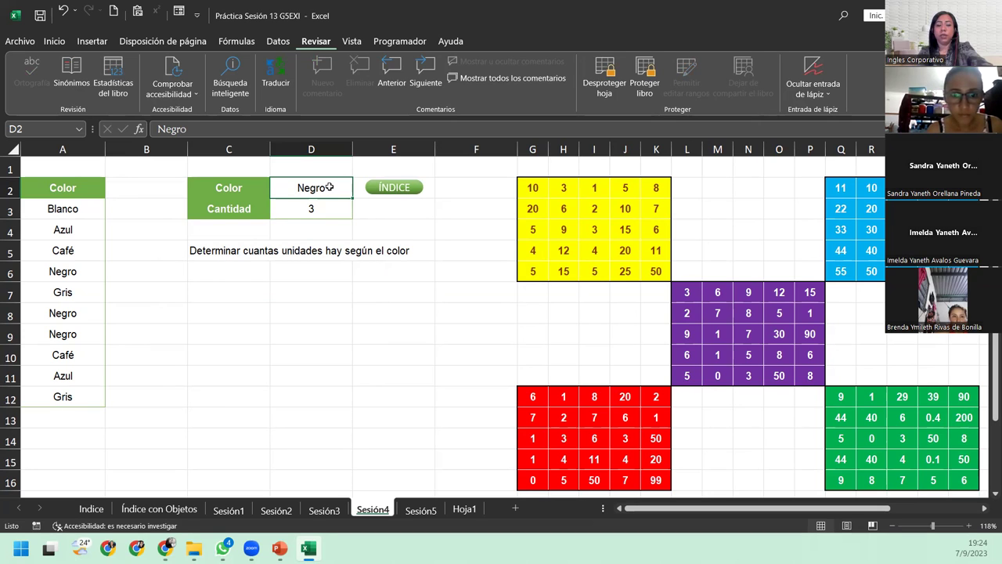
text(ge)
key(BackSpace)
Enter gris in D2, then confirm the locked D3 formula refuses deletion.
text(ris)
key(Return)
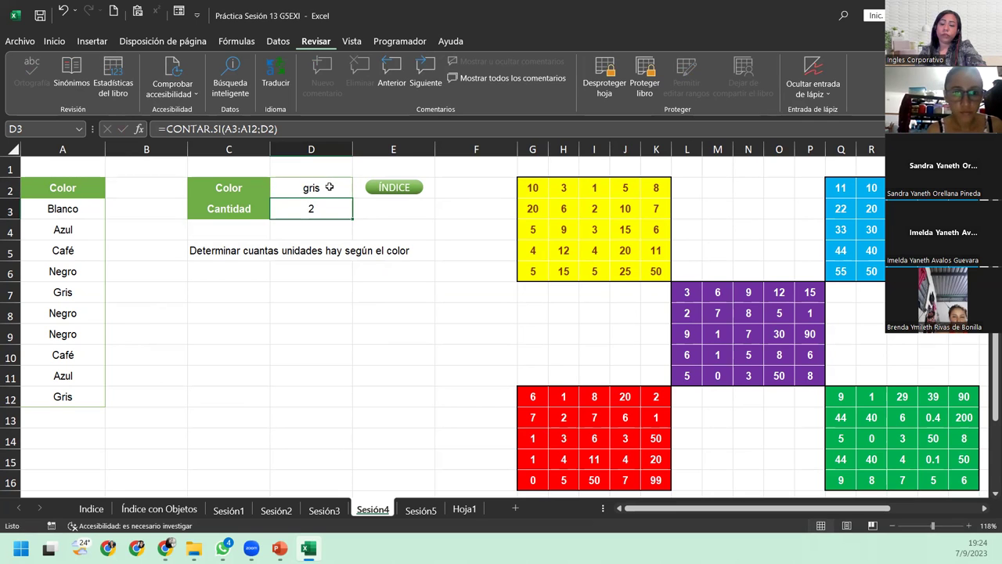
key(Delete)
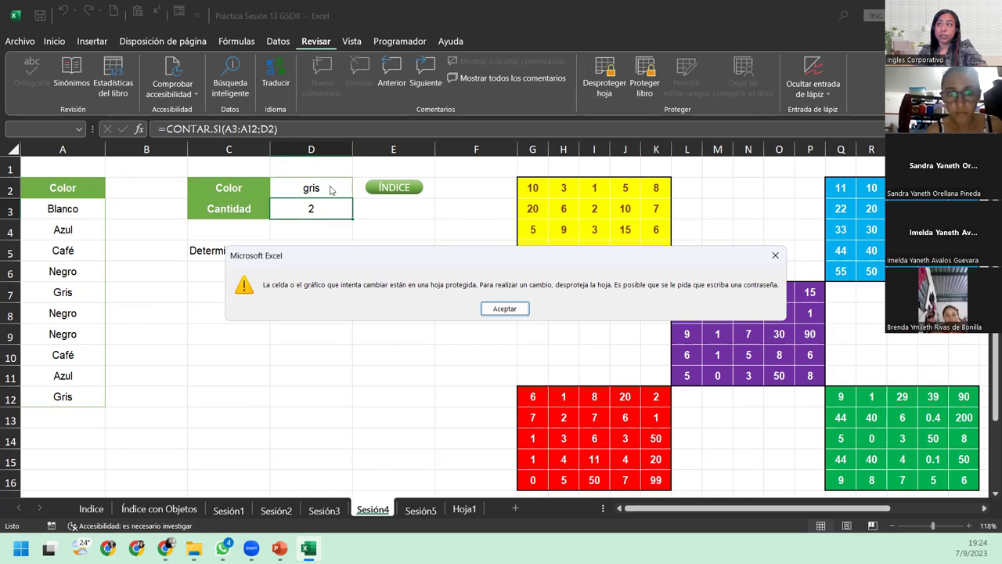
key(Return)
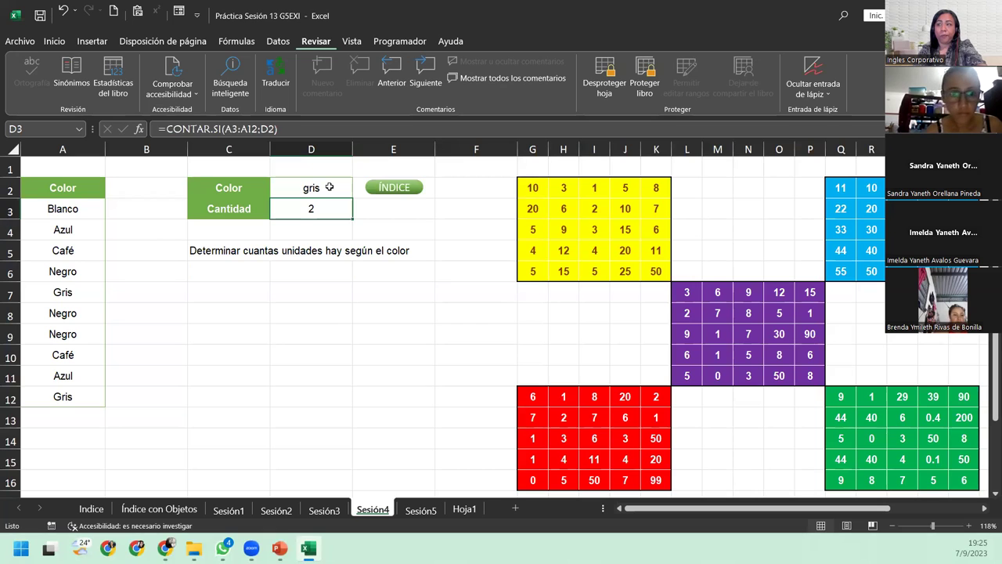
Put Negro back into the colour cell D2 so Cantidad shows 3.
click(330, 186)
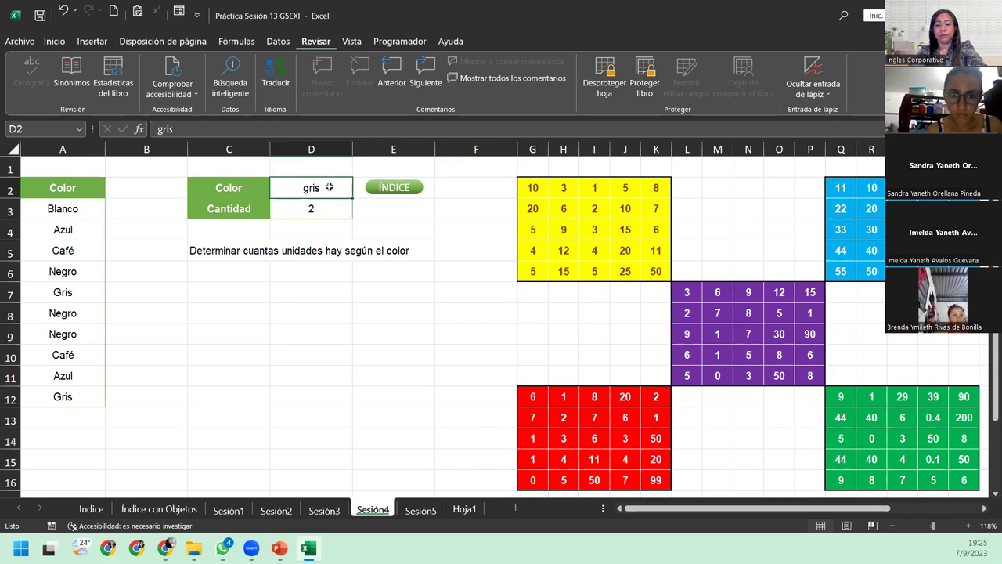
text(Negro)
key(Return)
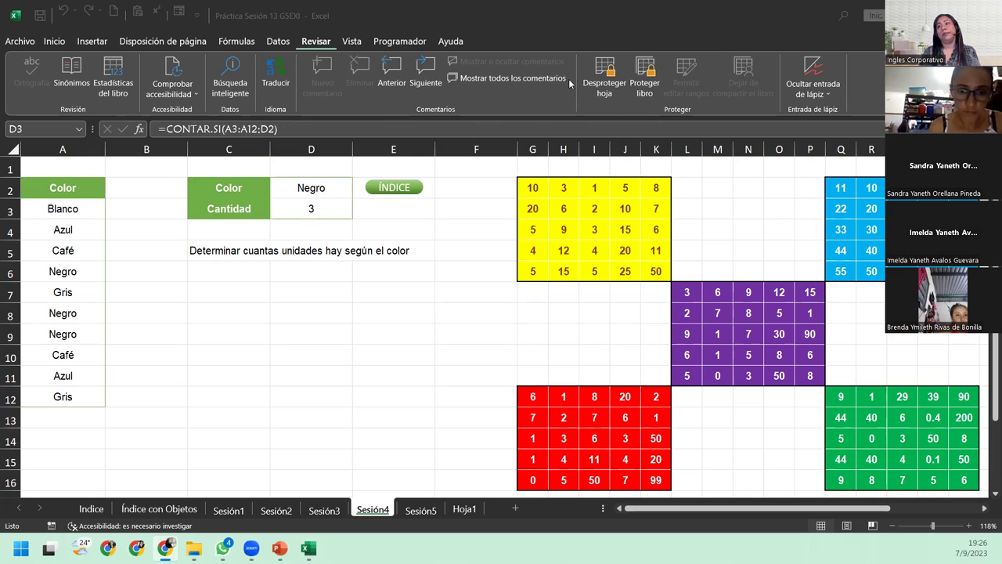
click(290, 189)
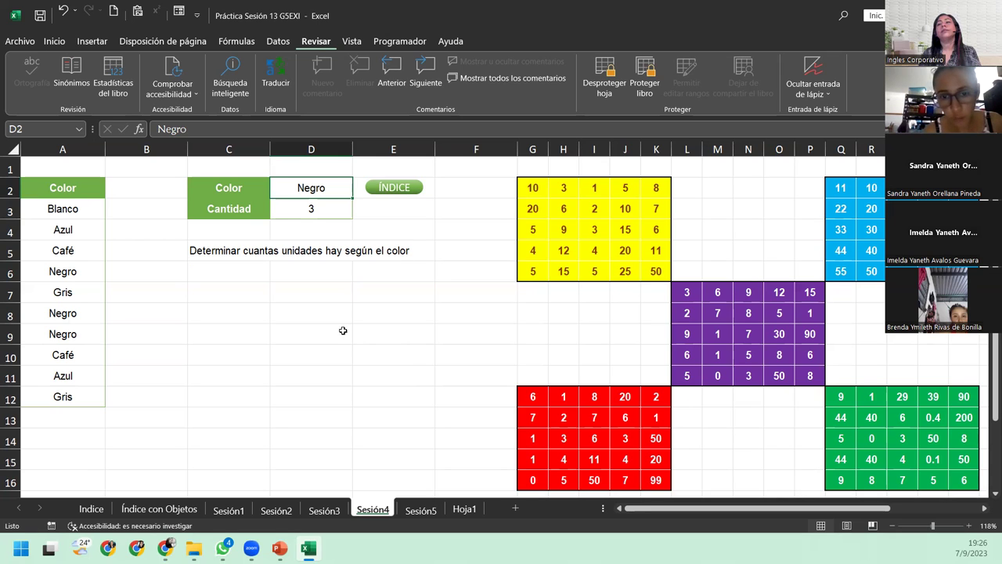
click(253, 233)
click(295, 183)
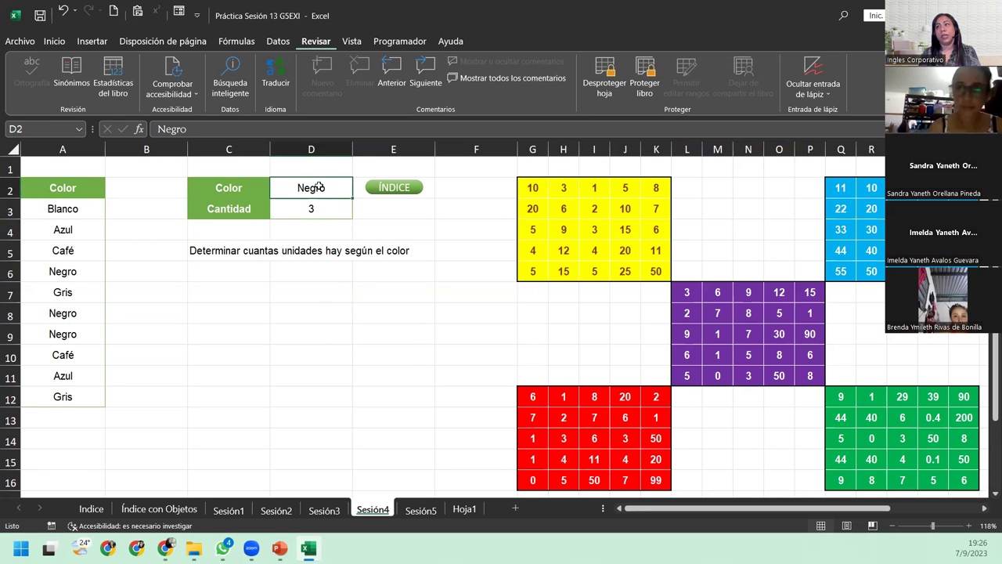
click(62, 43)
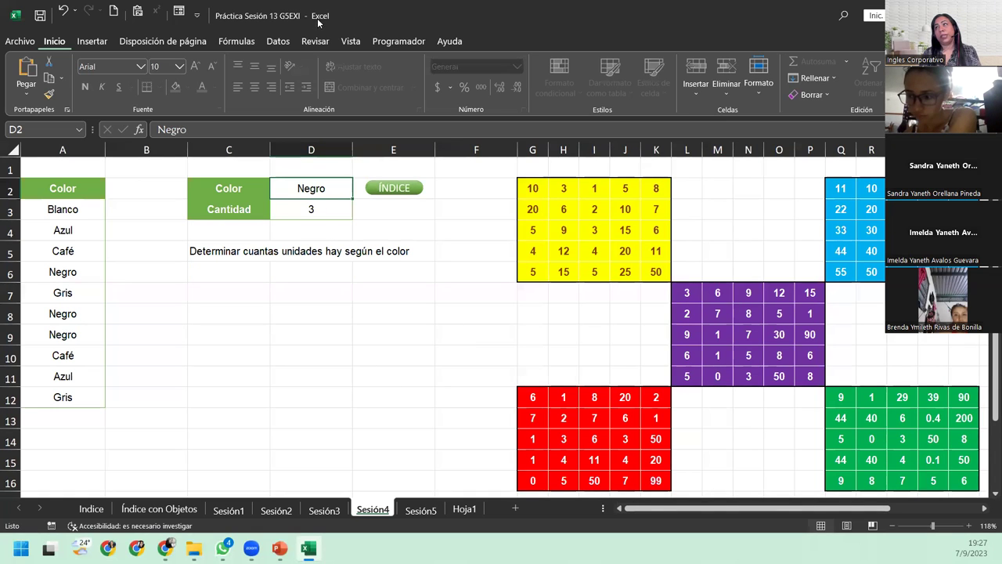
Try unprotecting Sesión4 with an incorrect password and dismiss the error.
click(308, 43)
click(598, 77)
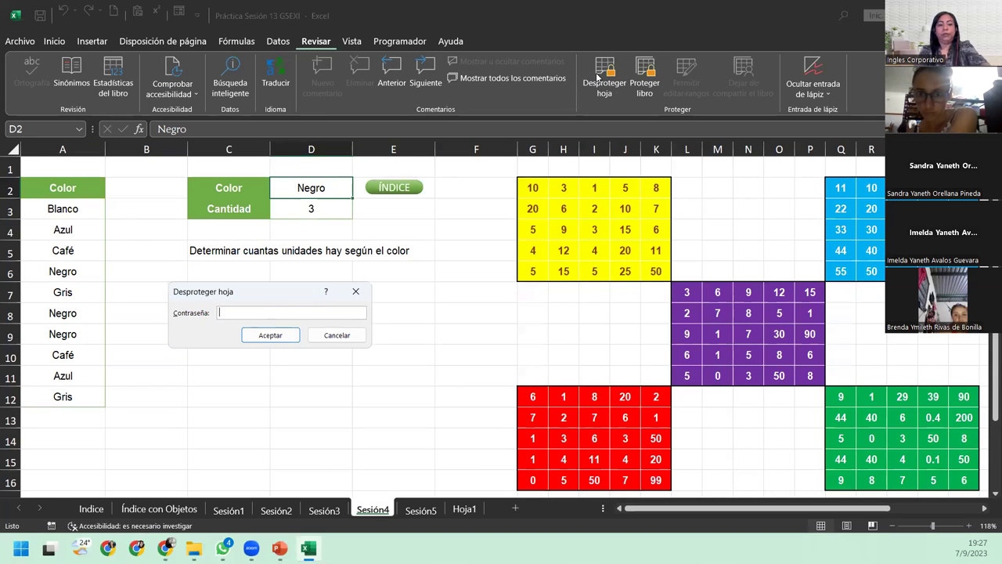
text(**************)
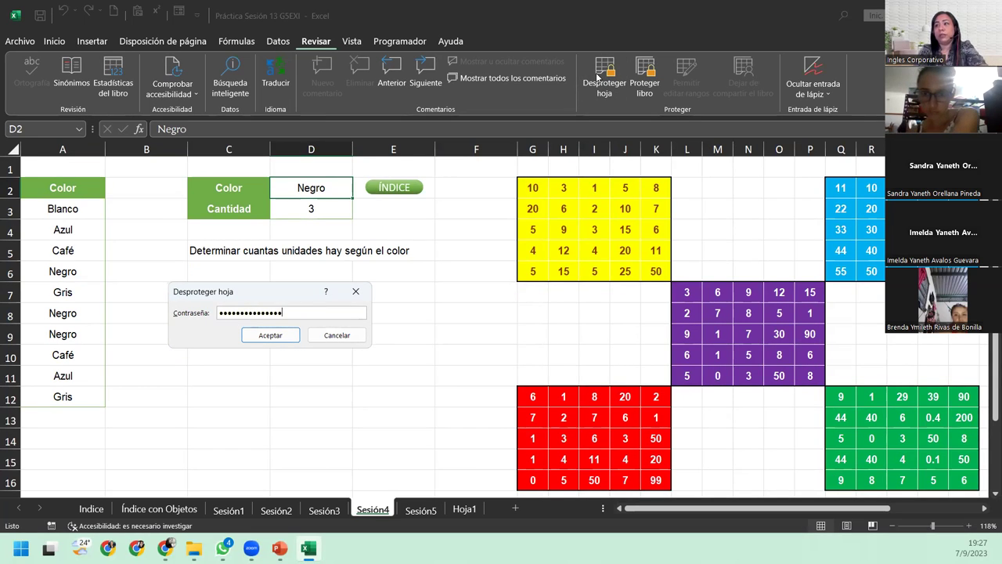
key(Return)
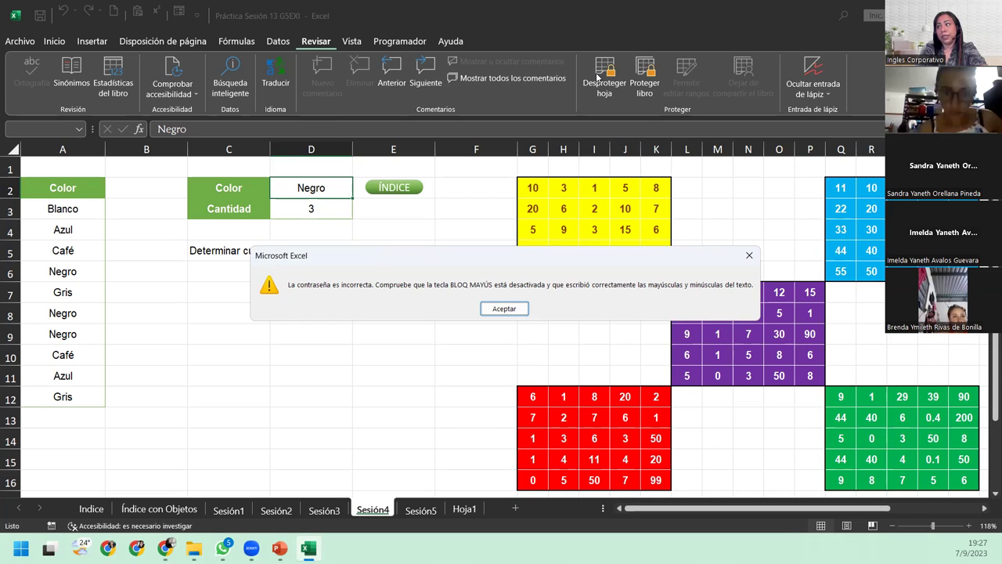
key(Return)
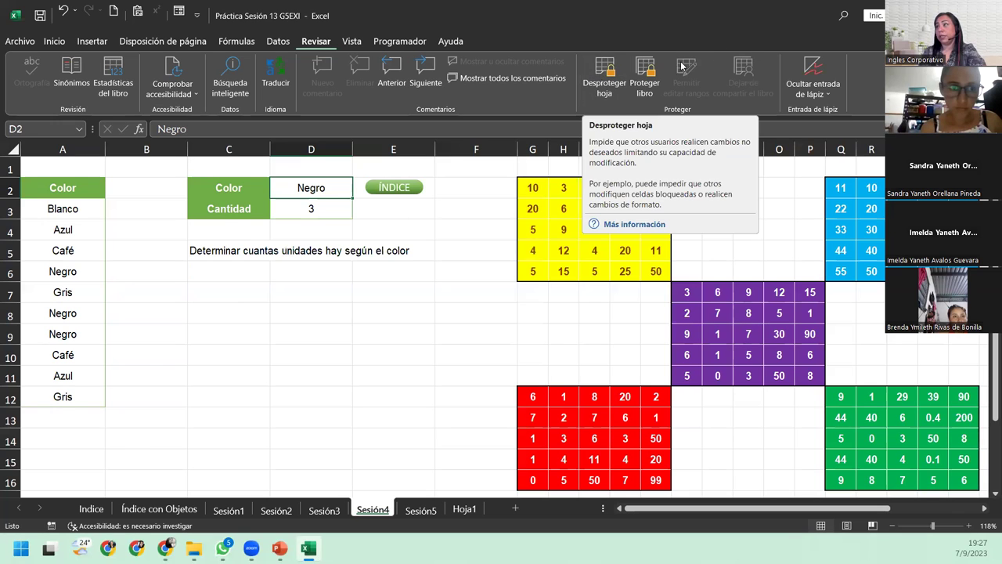
Unprotect the sheet with the correct password, then check cells D8, D4, C5 and D2.
click(603, 74)
key(Return)
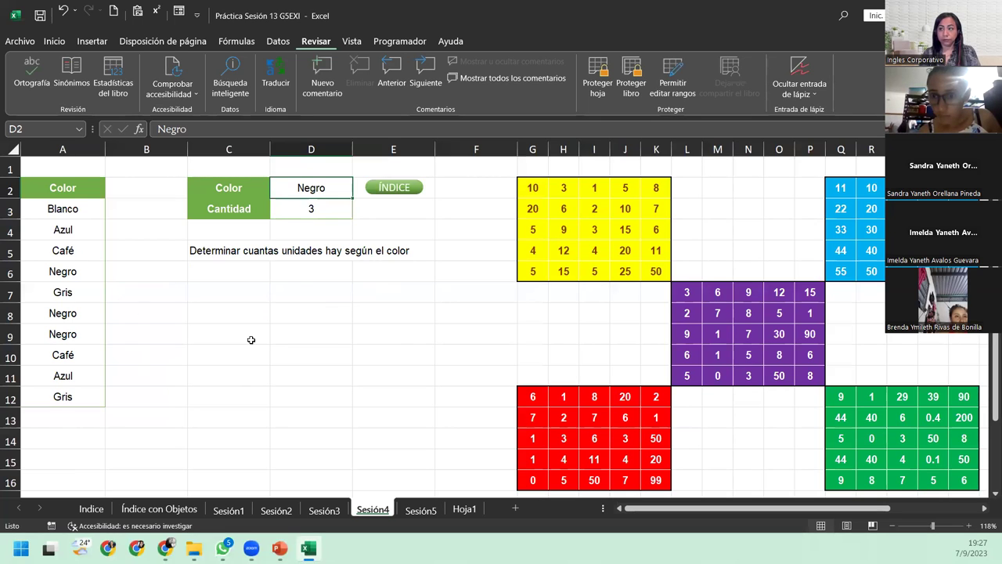
click(280, 304)
click(287, 227)
click(240, 251)
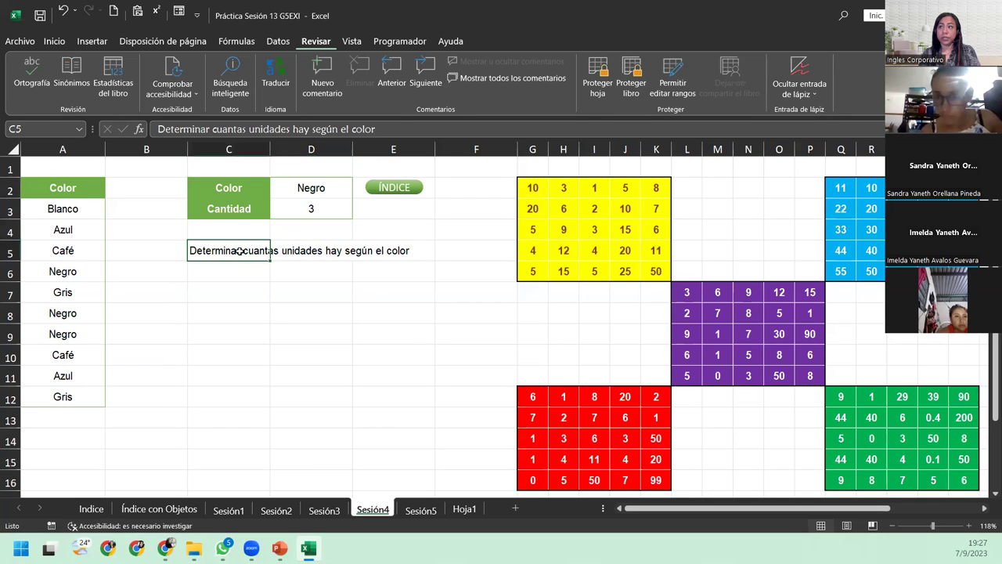
click(283, 182)
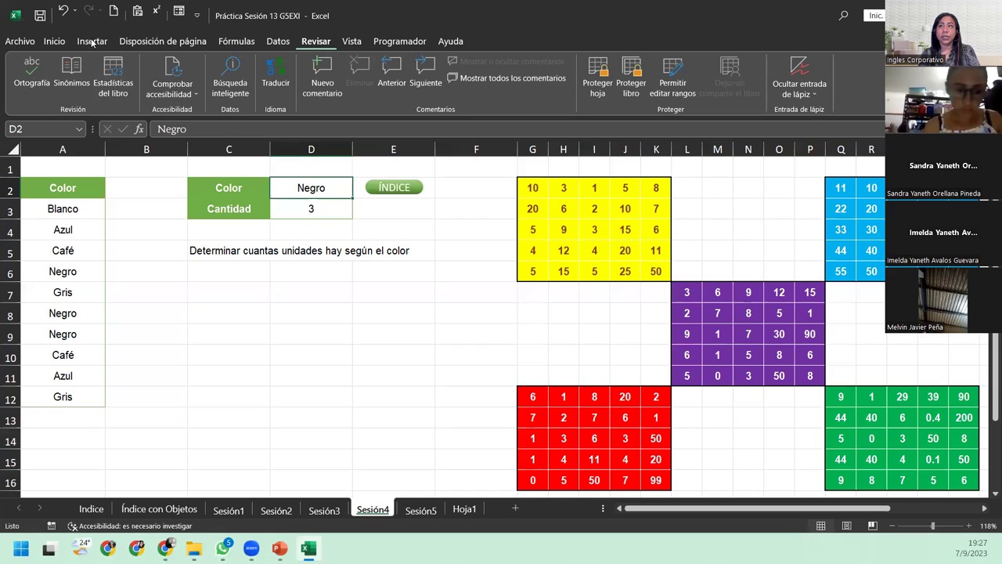
Open Formato de celdas for D2 at the Proteger tab, showing the cell unlocked.
click(61, 42)
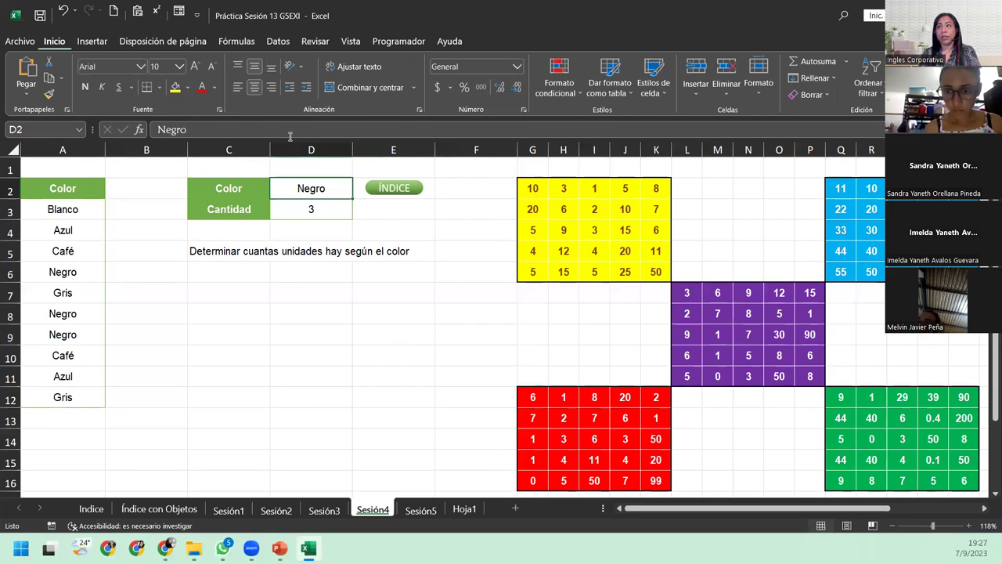
click(220, 111)
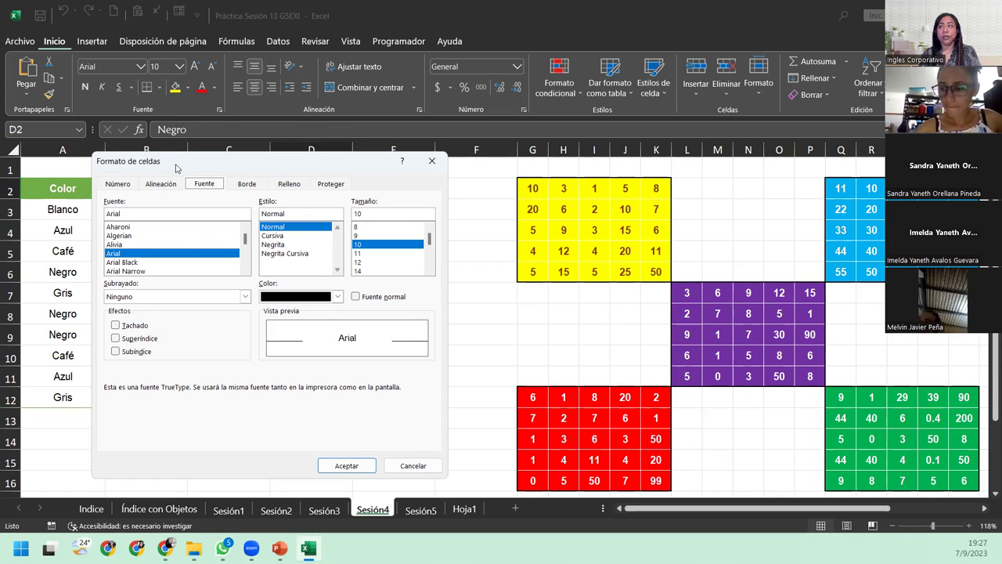
drag(177, 169, 374, 164)
click(529, 179)
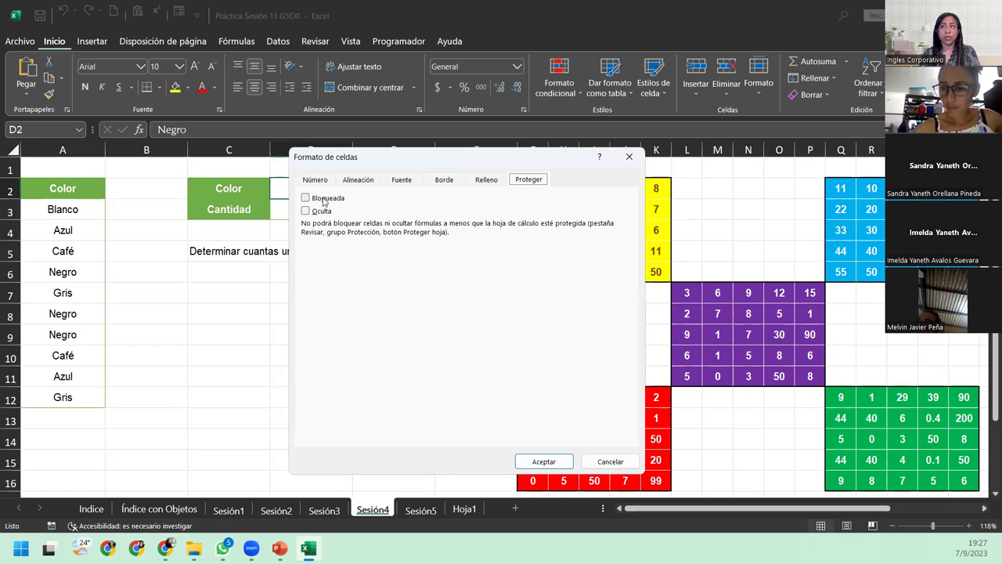
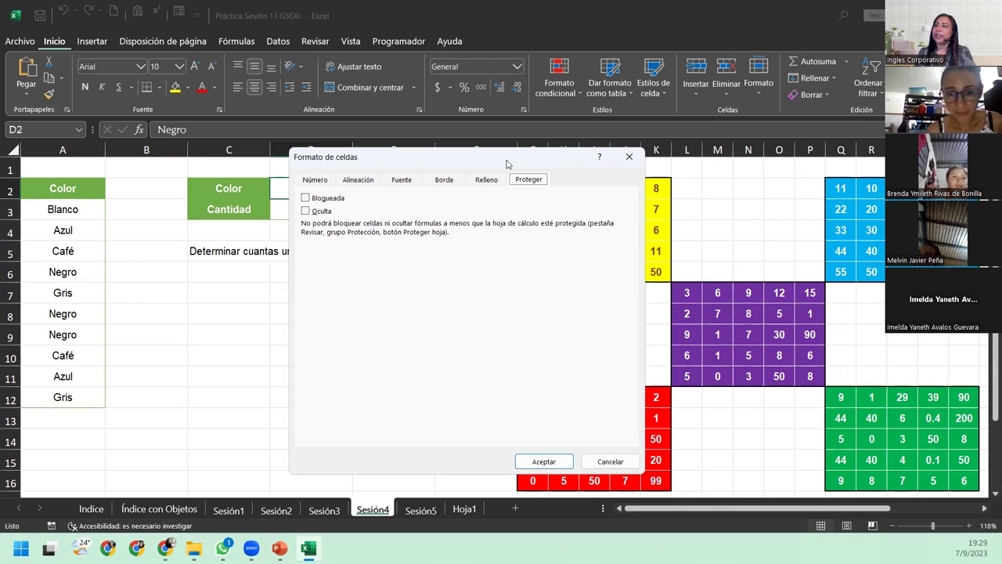
Close the Formato de celdas dialog and show the Índice con Objetos sheet, selecting B1 and B7.
drag(506, 164, 340, 174)
click(467, 166)
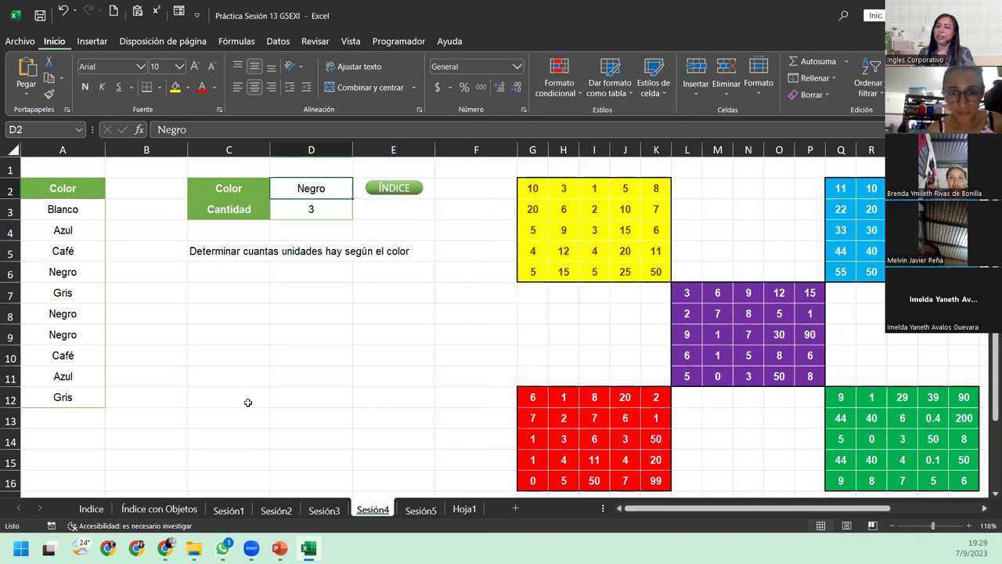
click(137, 513)
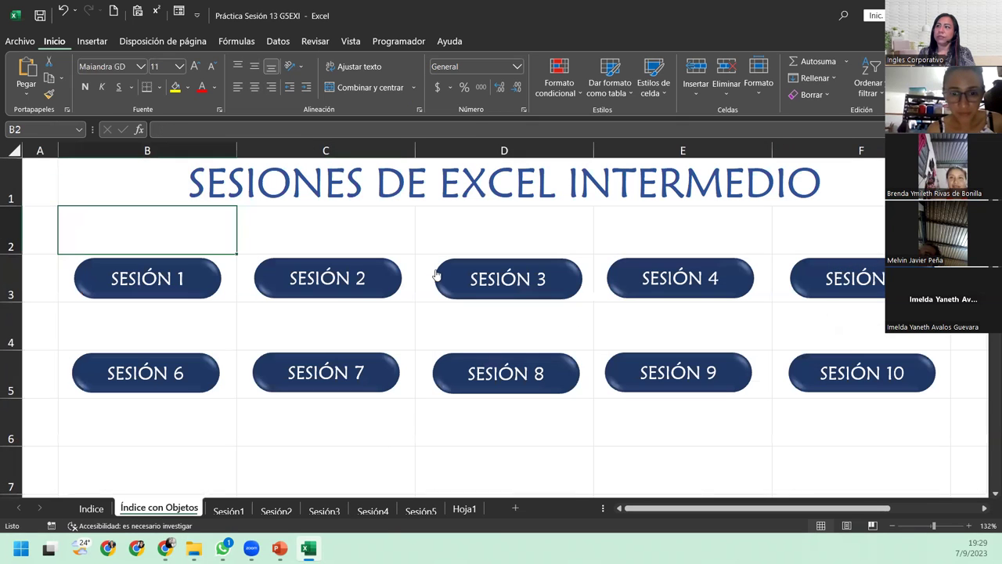
click(149, 193)
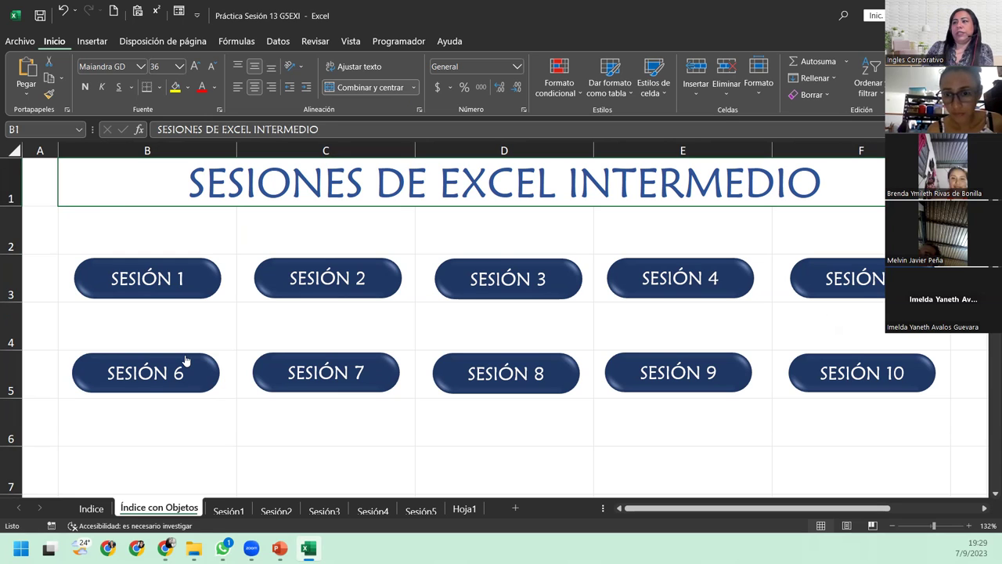
click(227, 463)
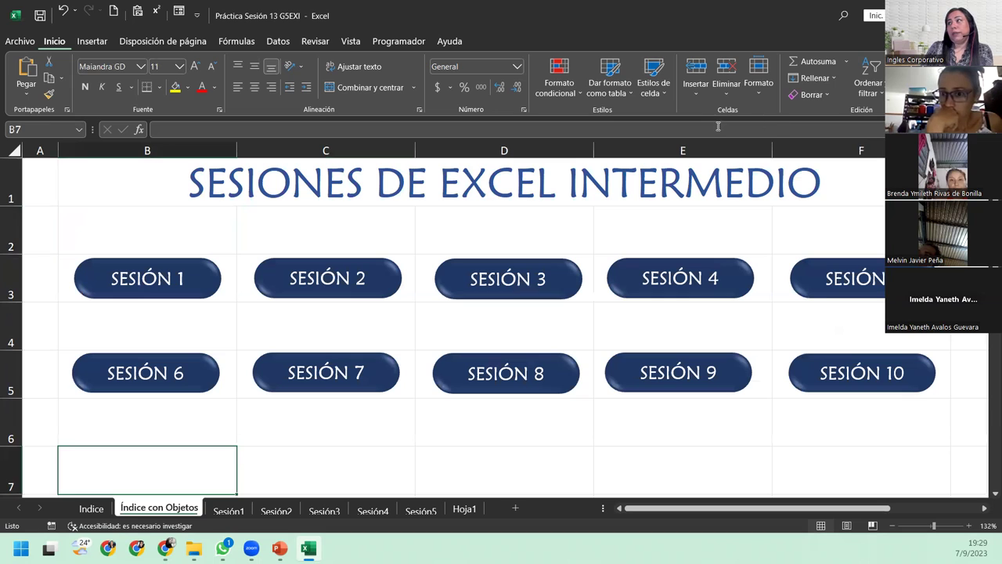
Protect the Índice con Objetos sheet with a confirmed password, disallowing selection of locked and unlocked cells.
click(324, 42)
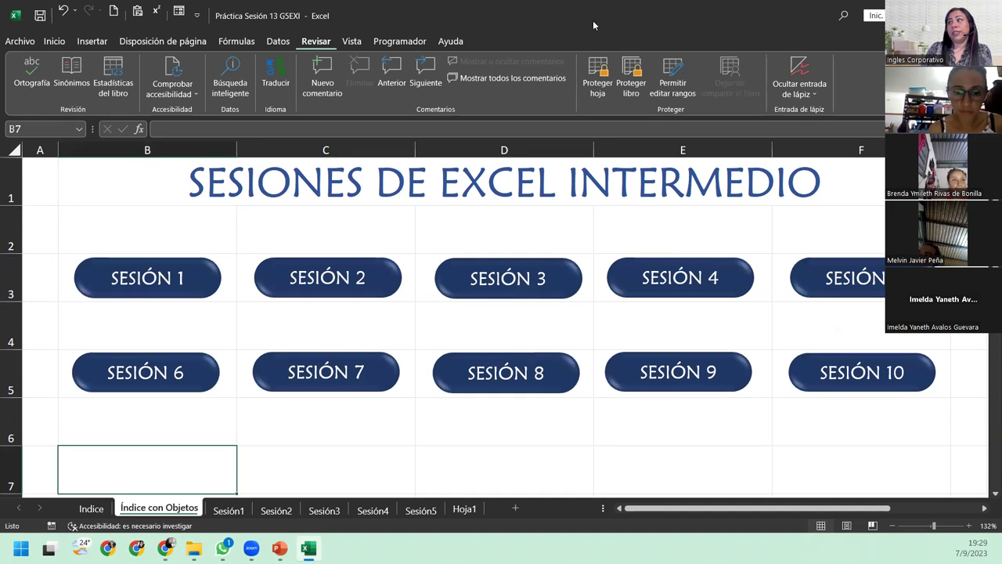
click(597, 69)
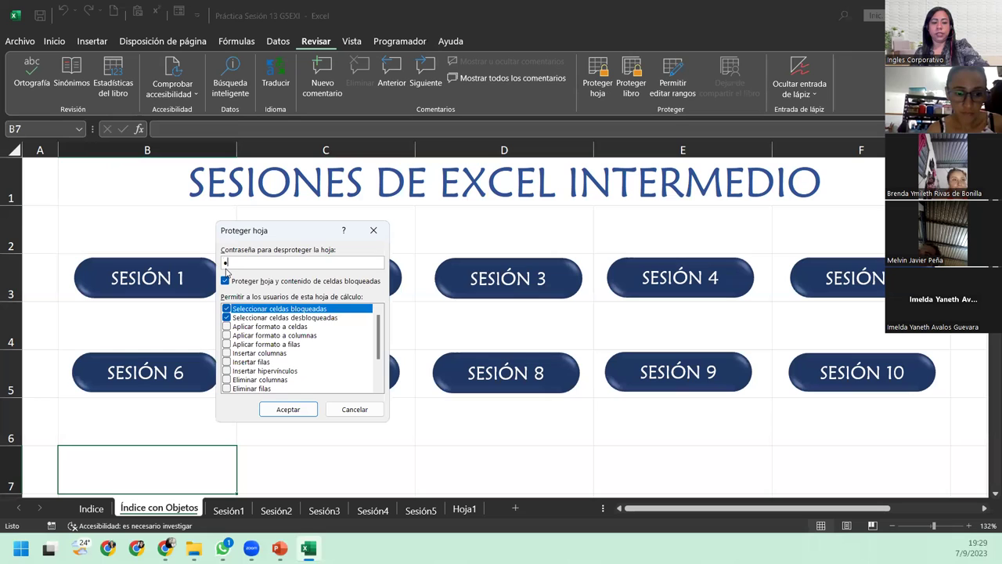
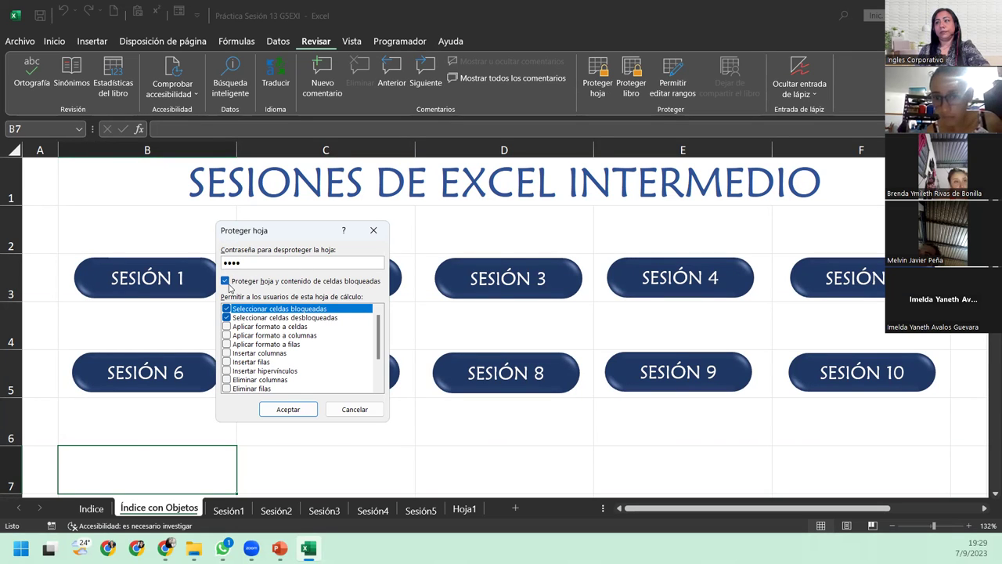
click(226, 309)
click(226, 317)
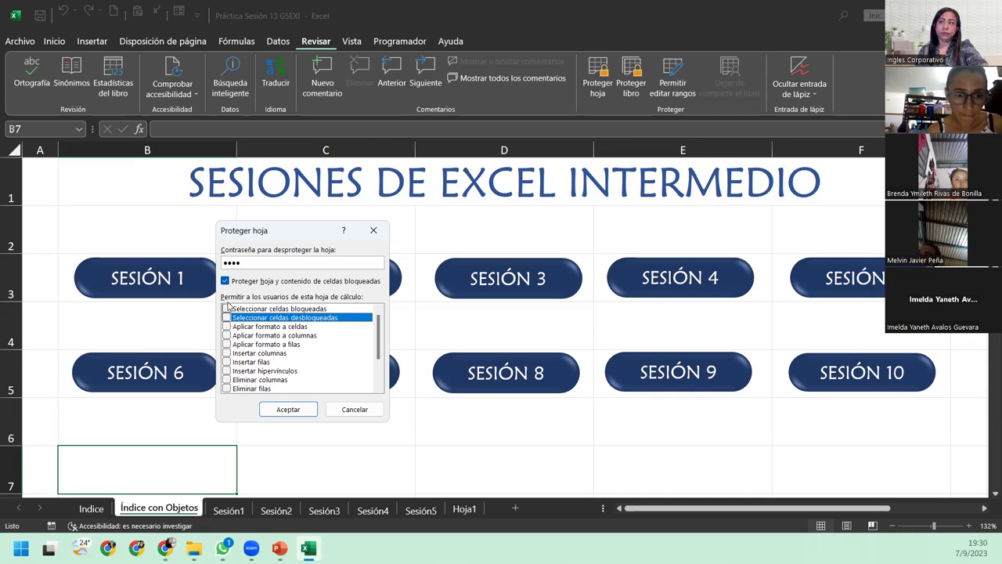
click(290, 411)
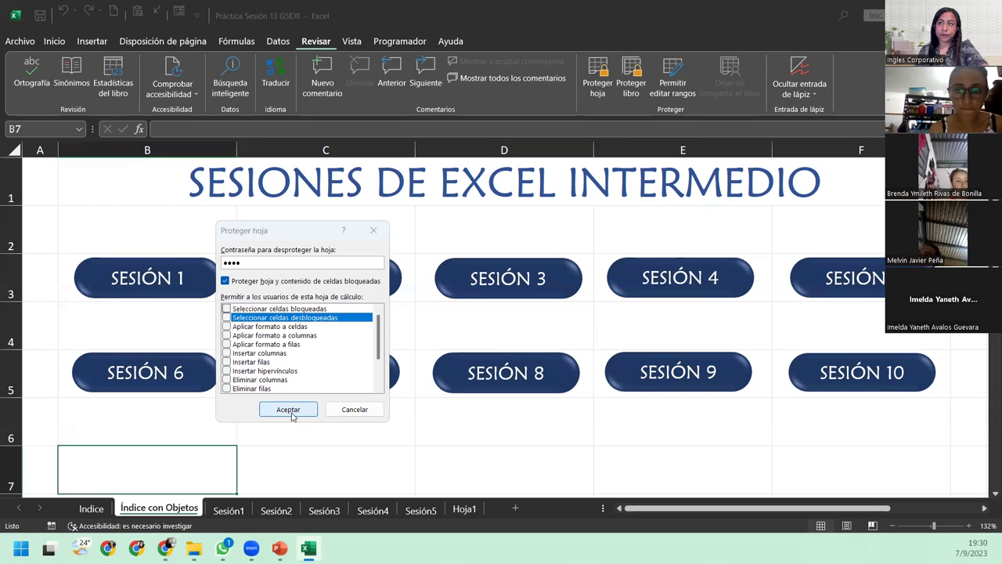
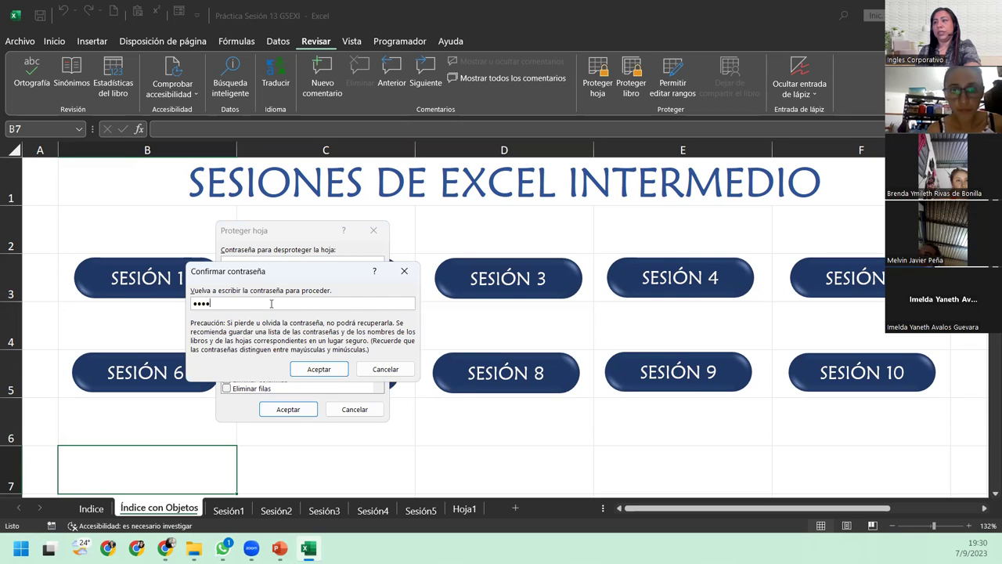
key(Return)
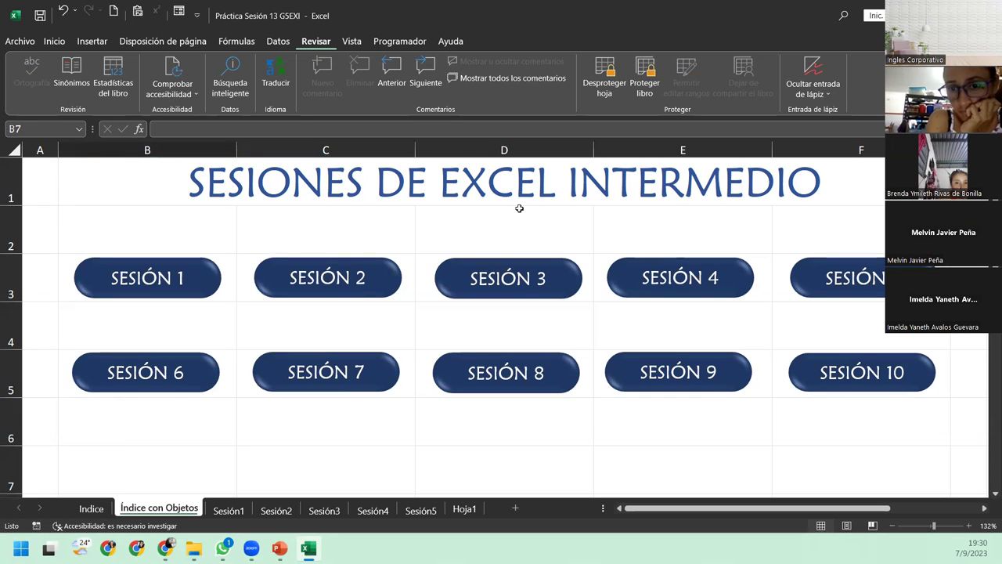
Hide the row/column headings and gridlines via Disposición de página.
click(81, 44)
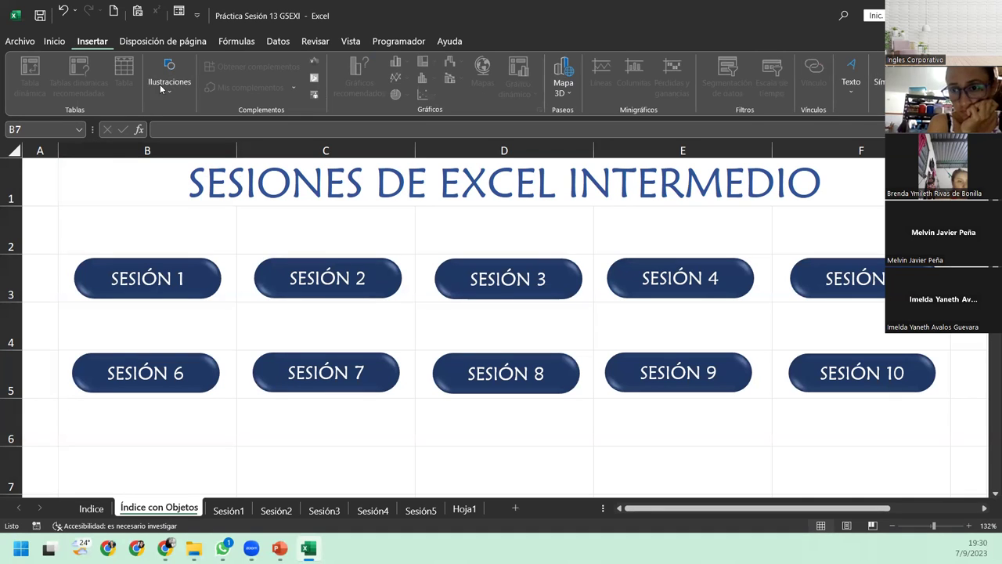
click(153, 43)
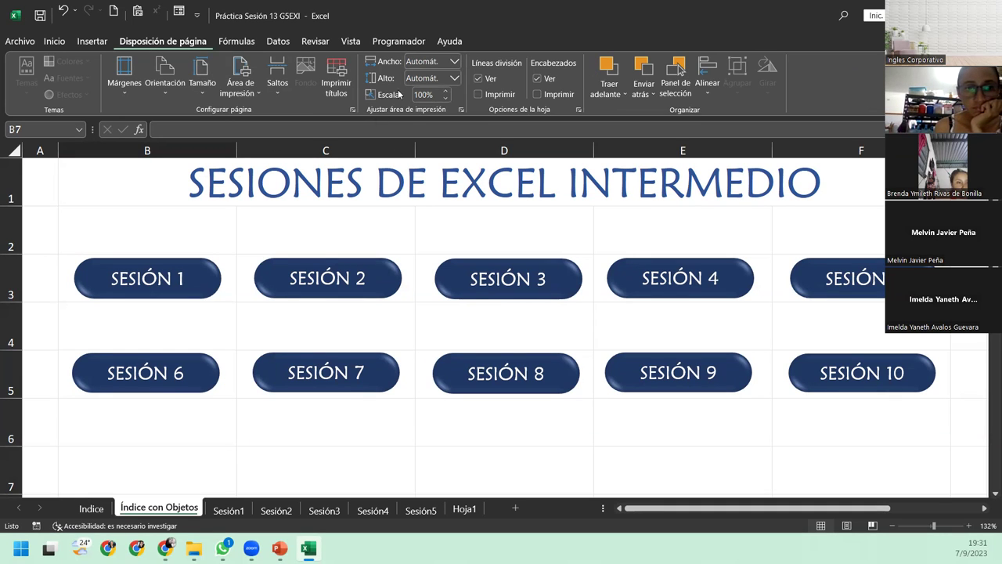
click(537, 78)
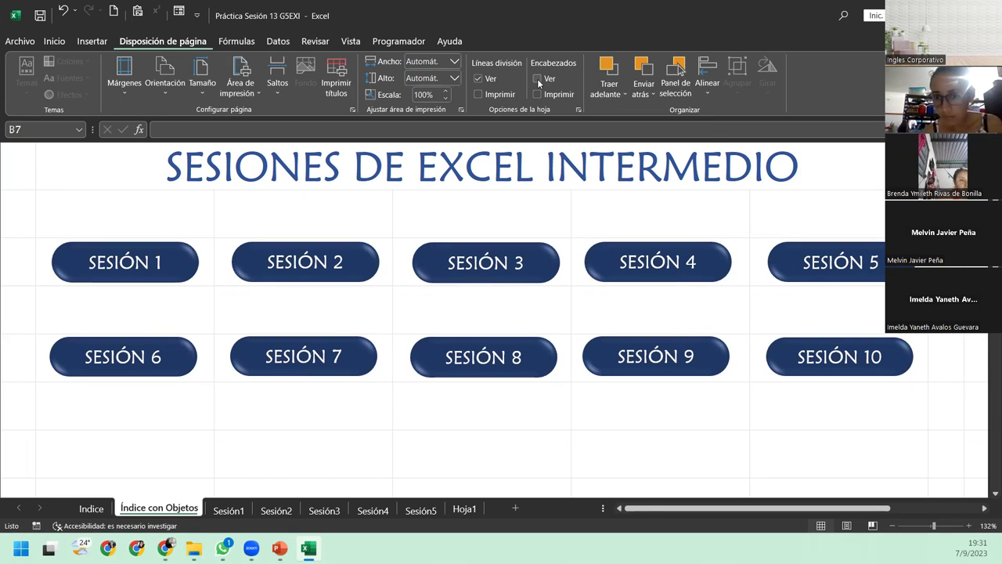
click(476, 77)
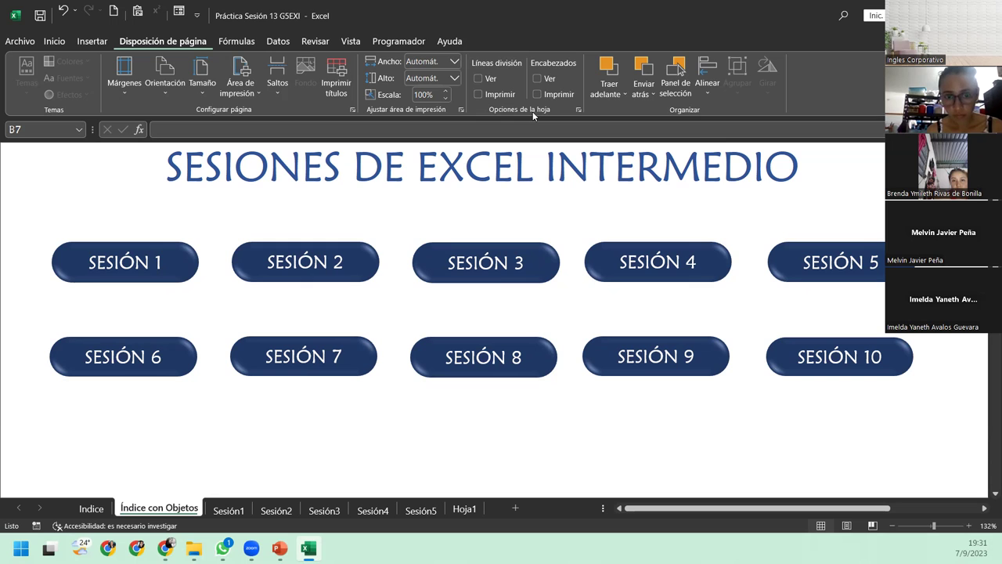
Switch between Sesión1 and Índice con Objetos, then display the Índice sheet.
click(227, 510)
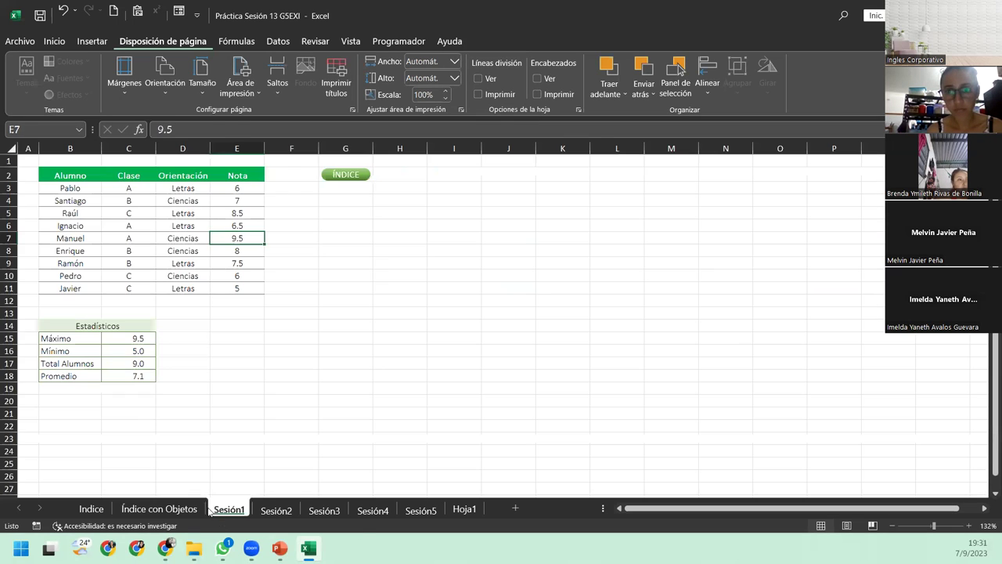
click(182, 505)
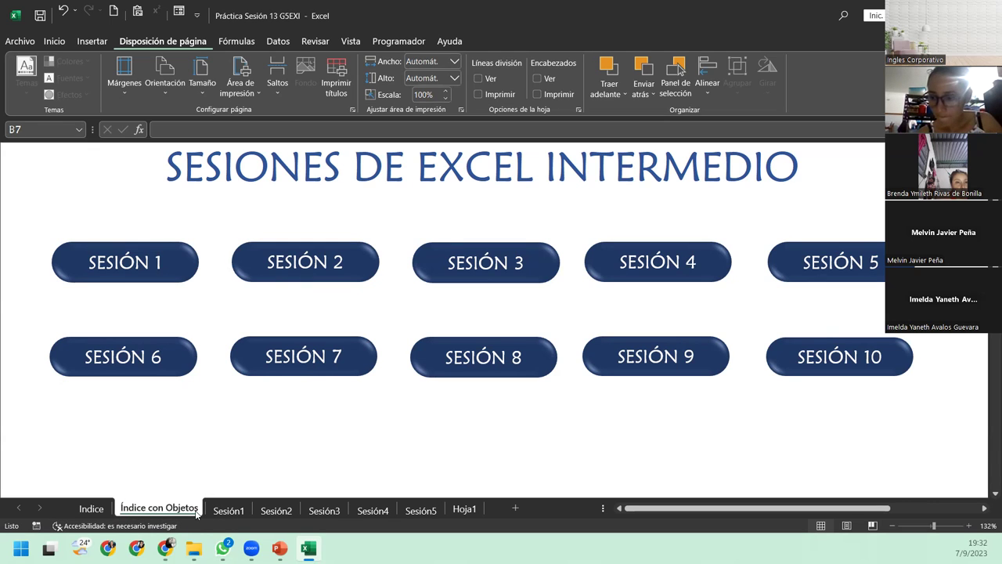
click(228, 509)
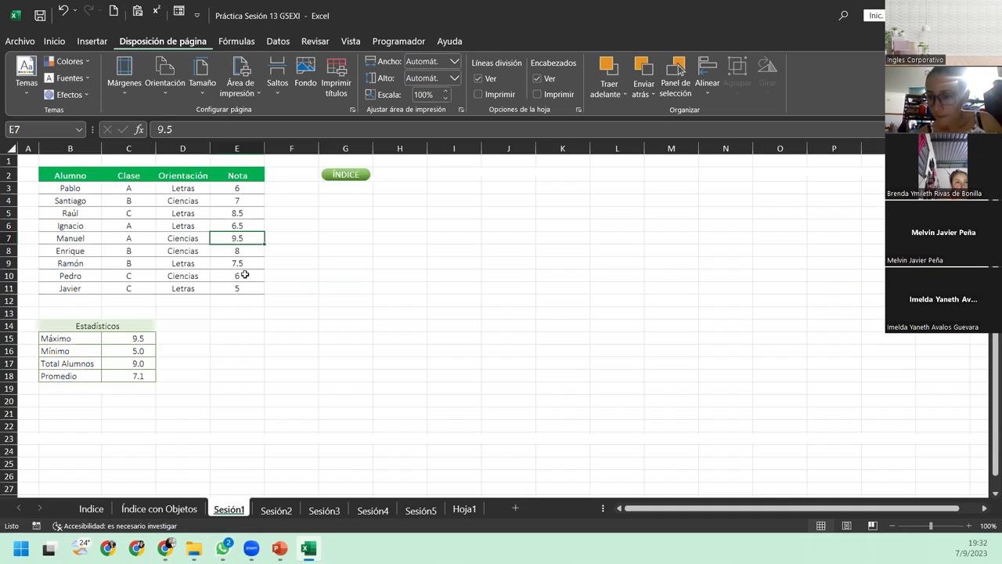
click(160, 508)
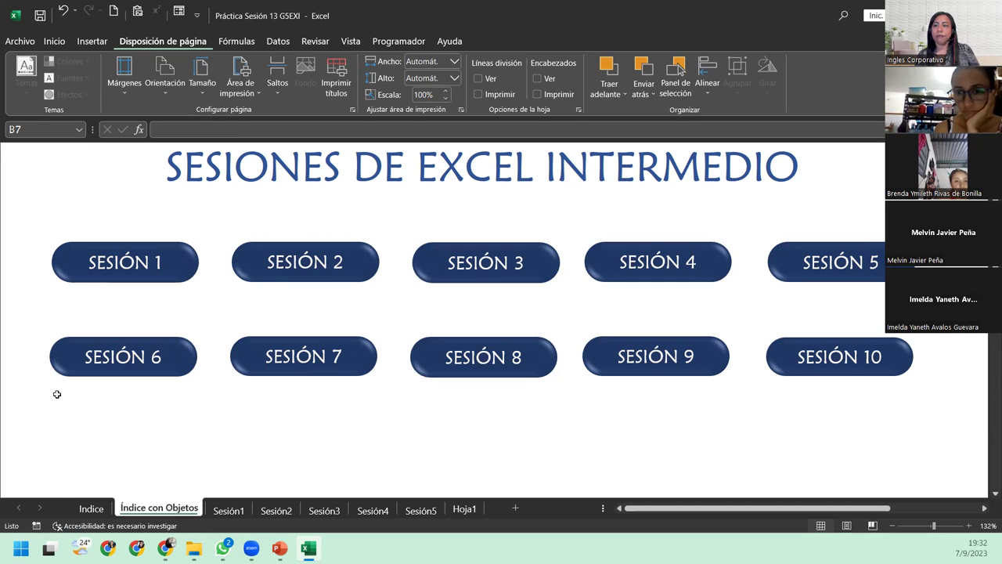
click(88, 508)
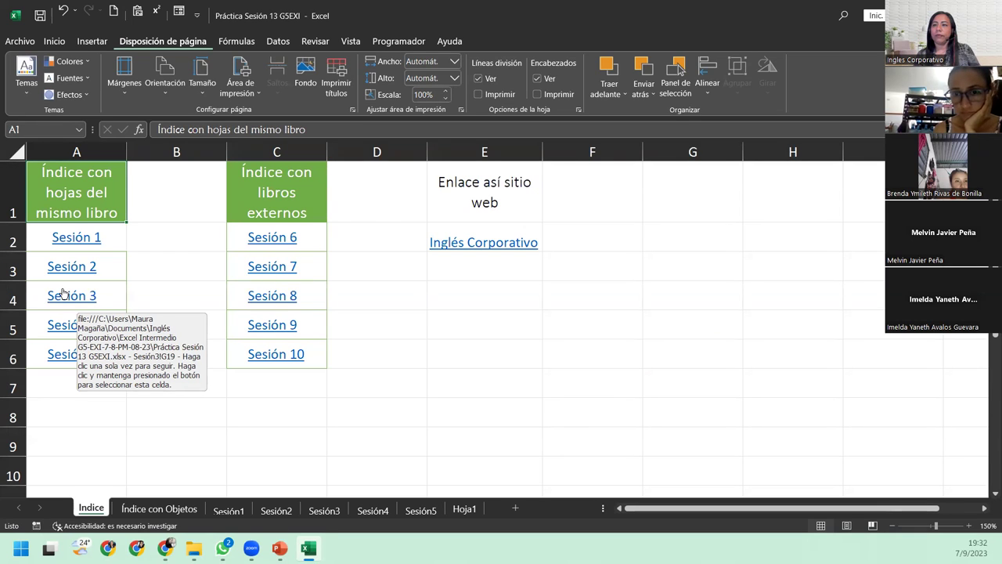
Hide the Índice sheet with Ocultar from its tab's context menu.
right_click(93, 509)
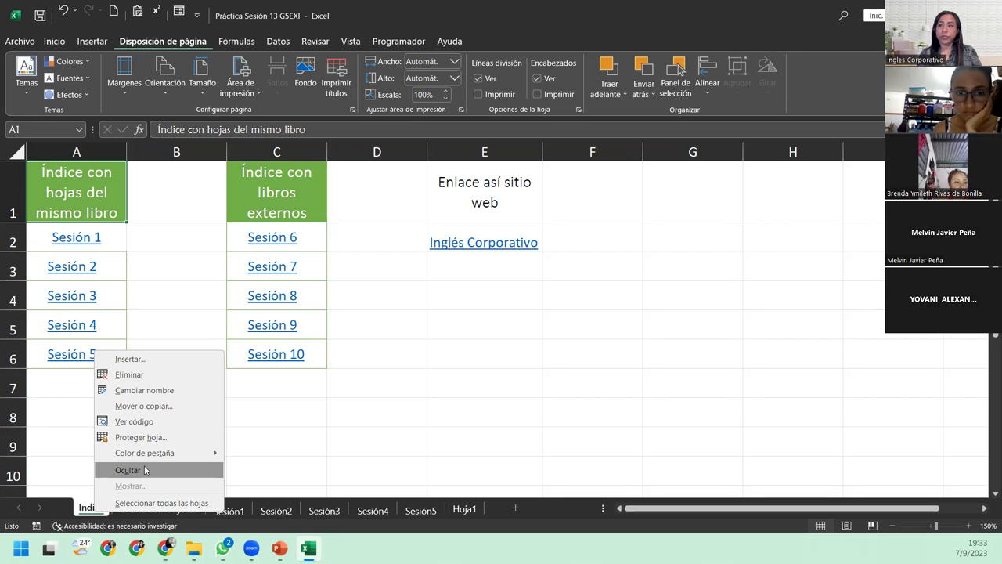
click(145, 470)
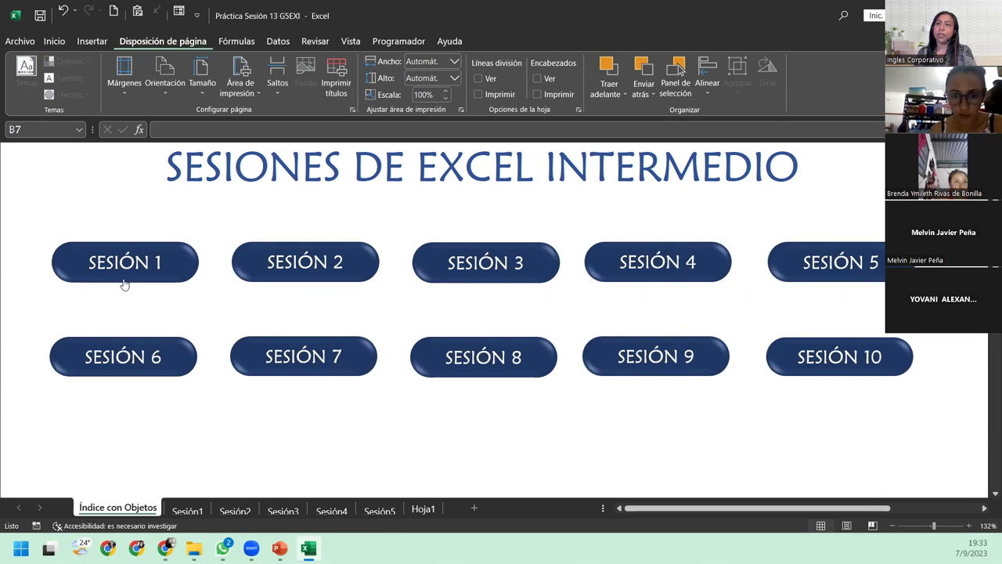
click(655, 361)
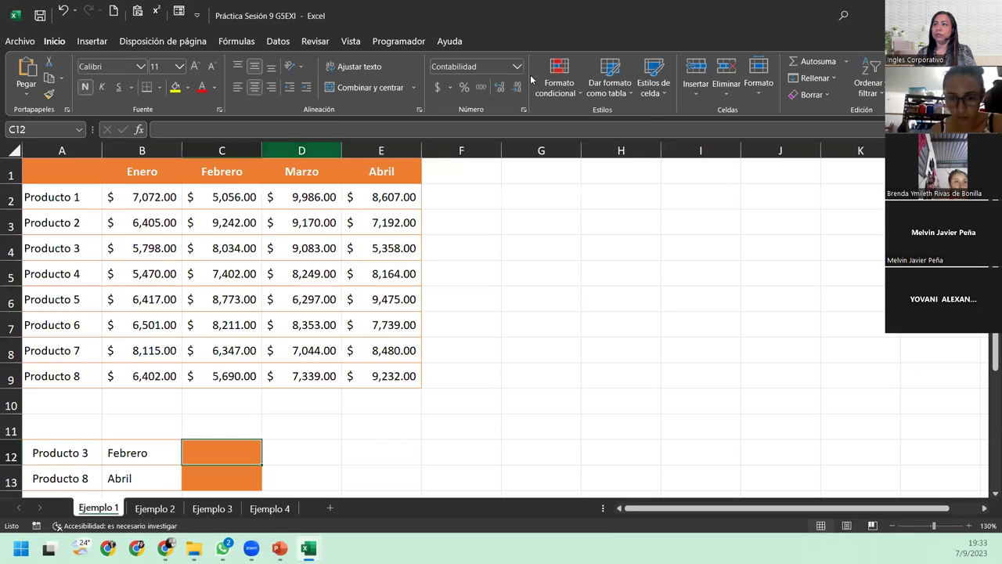
key(alt+Tab)
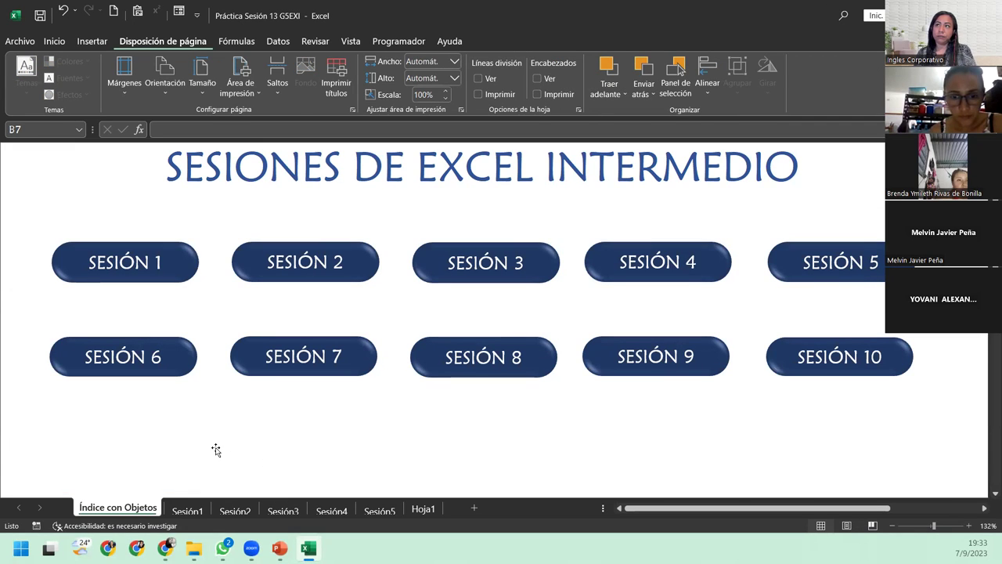
click(187, 510)
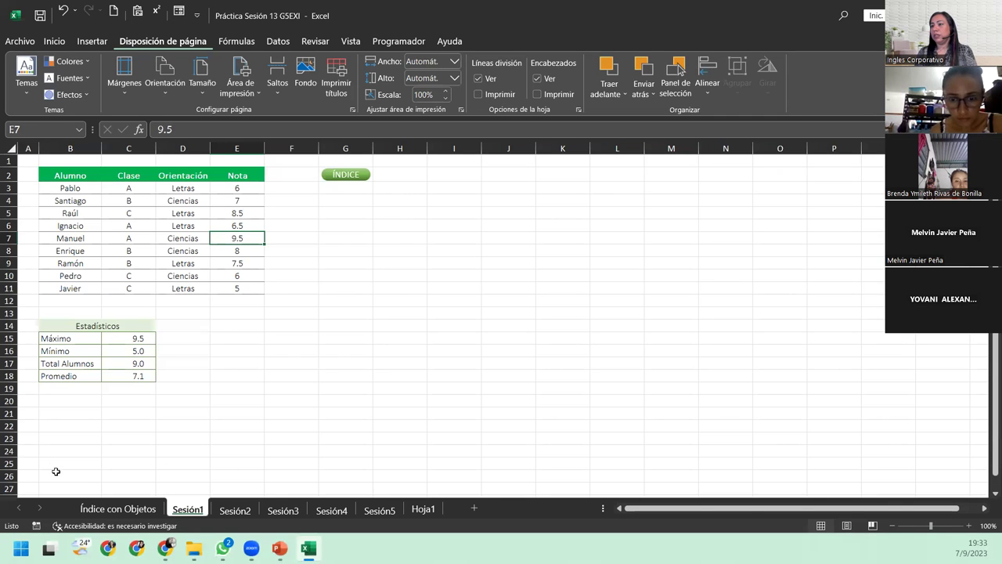
click(233, 512)
click(280, 511)
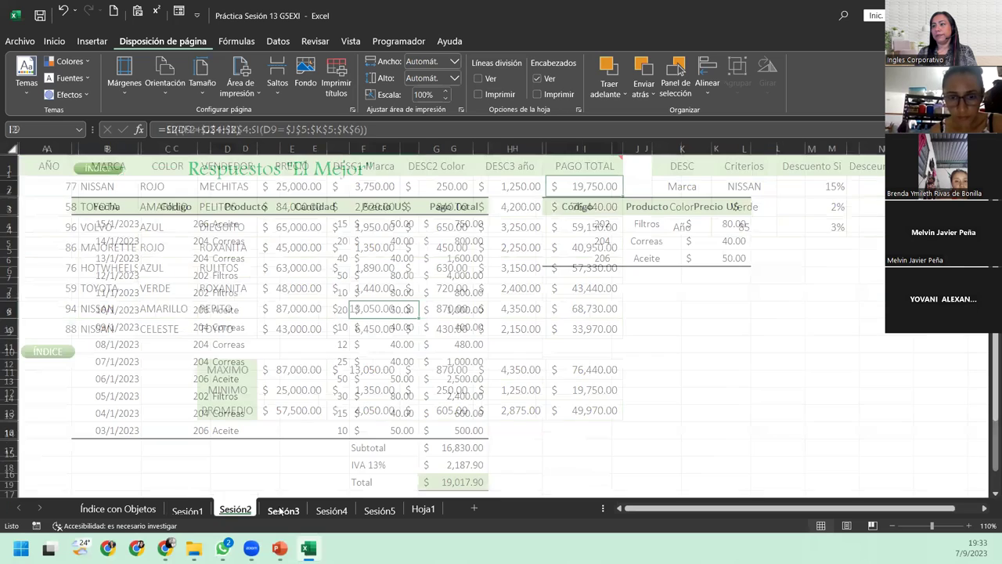
click(331, 509)
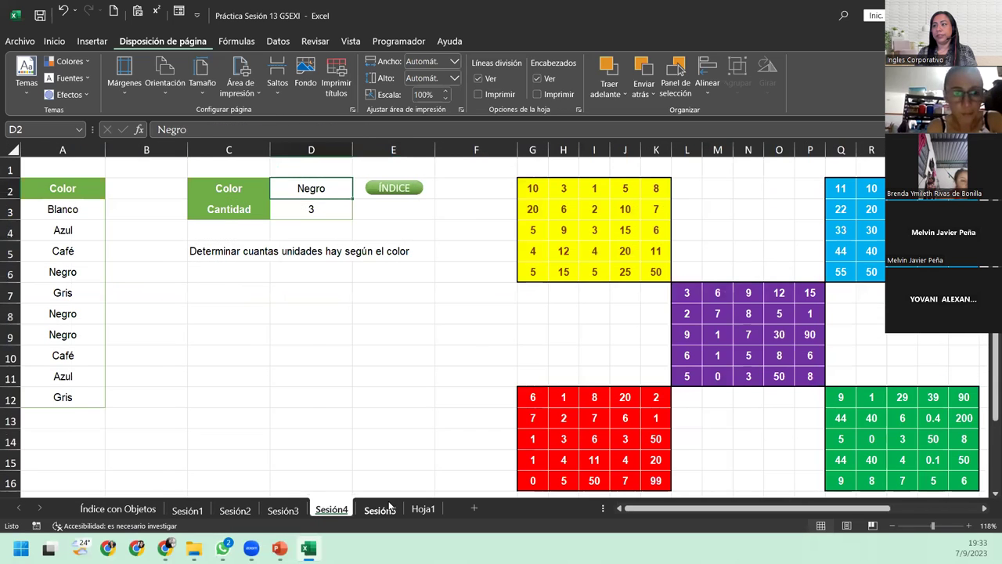
click(389, 507)
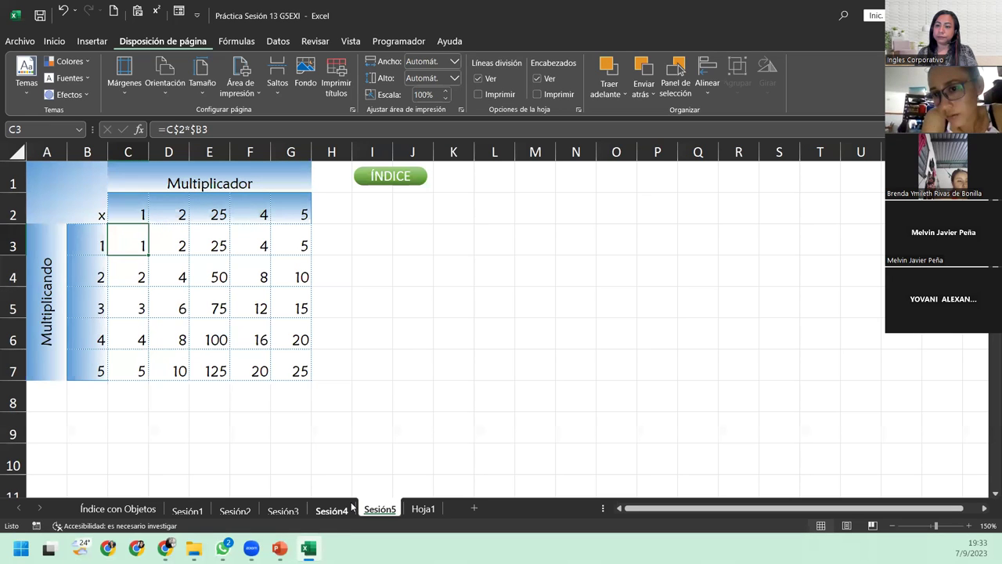
click(114, 509)
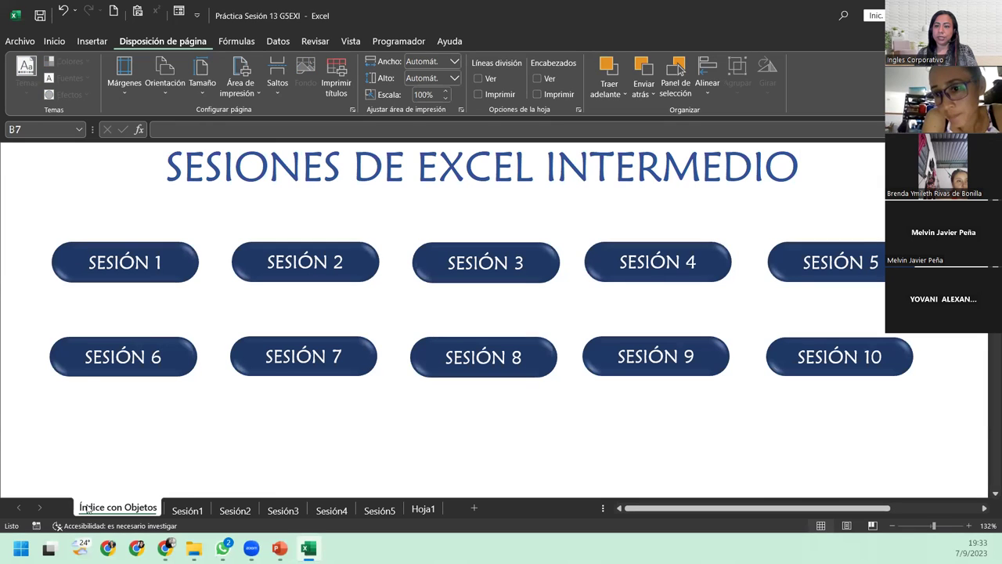
right_click(88, 507)
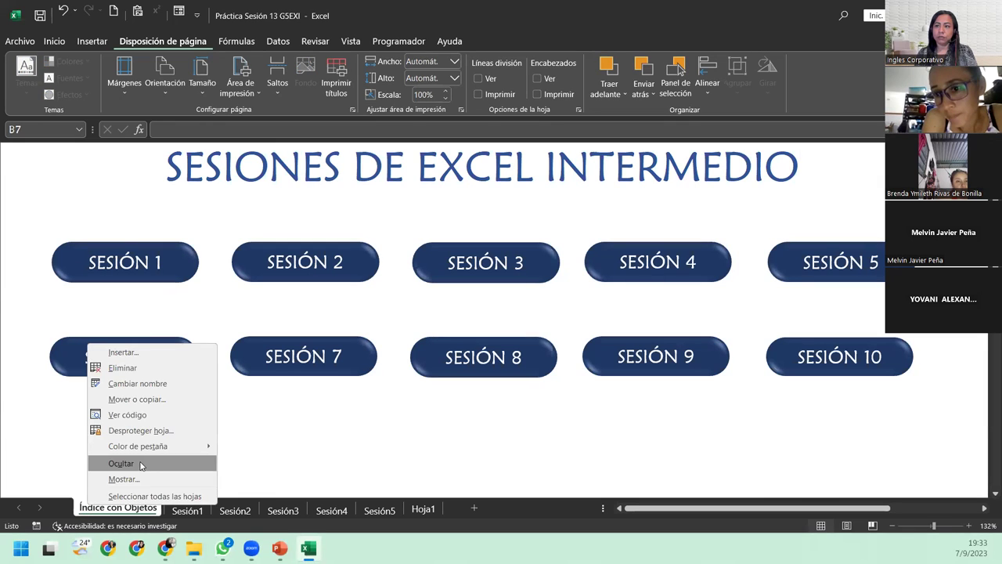
click(82, 509)
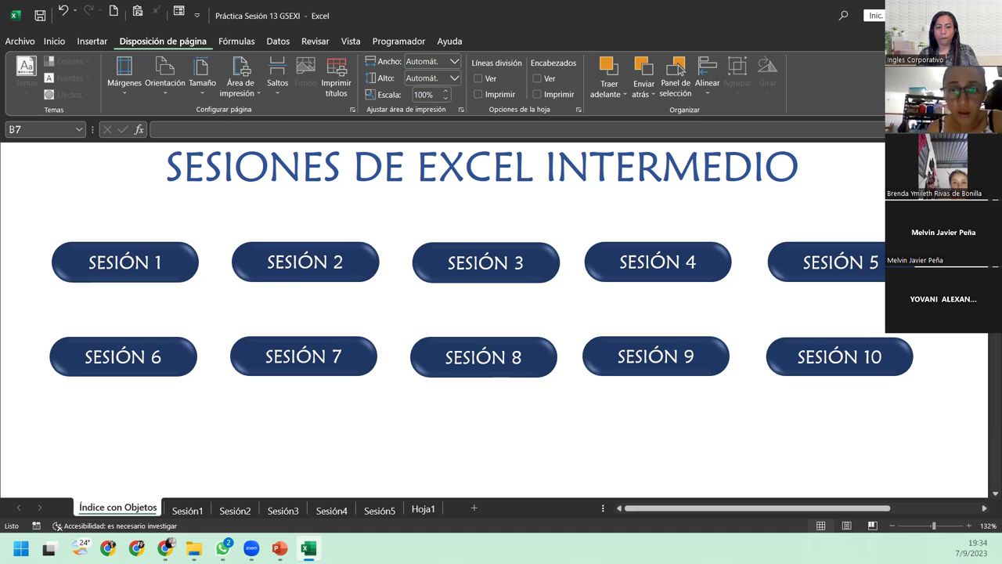
key(alt+Tab)
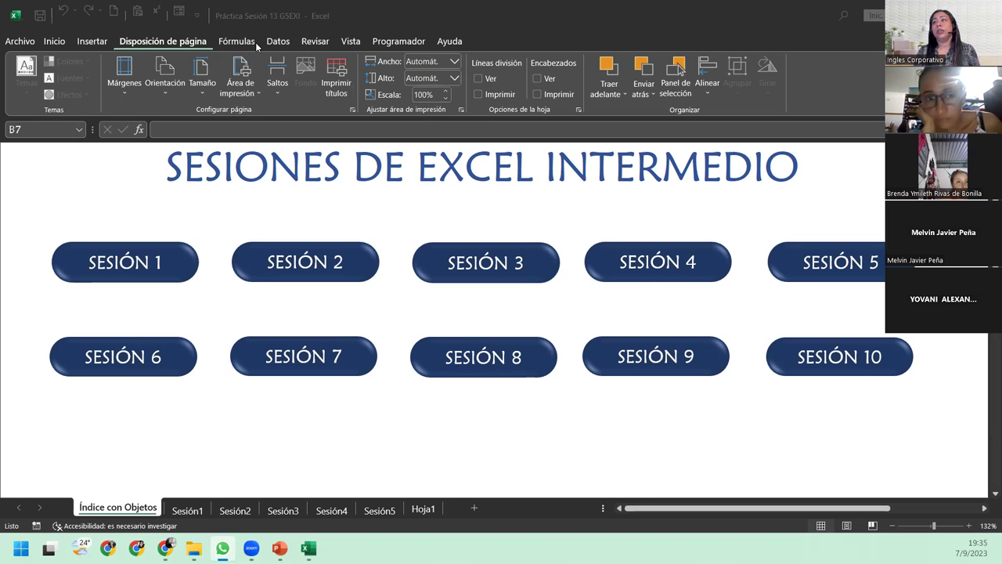
Open Proteger libro from Revisar to get the Proteger estructura y ventanas dialog.
click(304, 41)
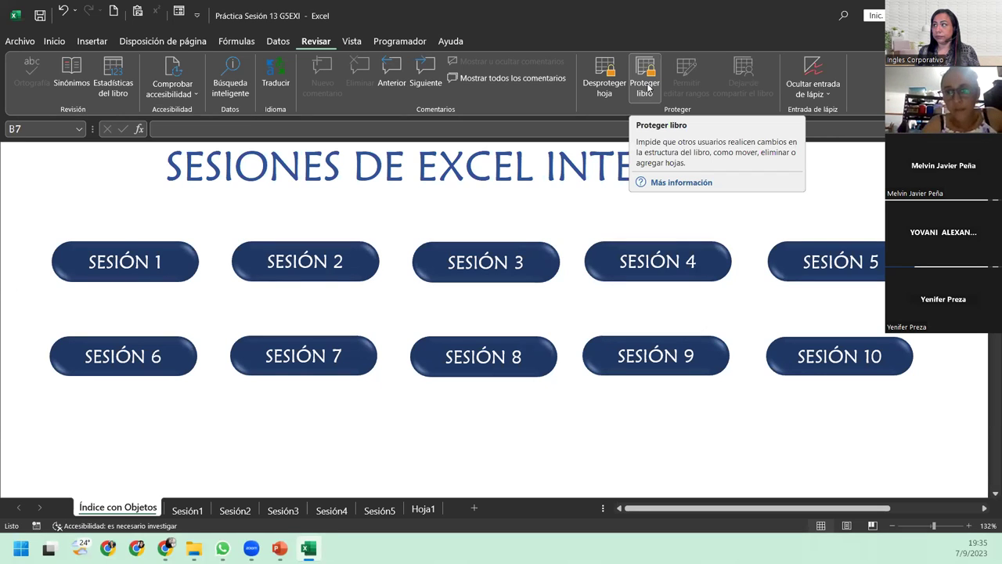
click(648, 87)
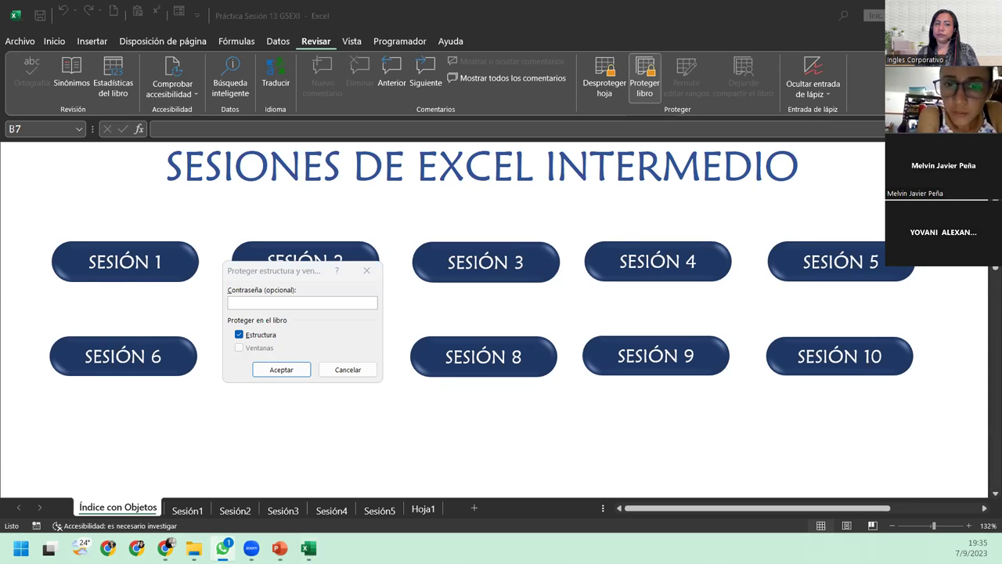
Enter a four-character password in the Contraseña (opcional) box.
click(281, 301)
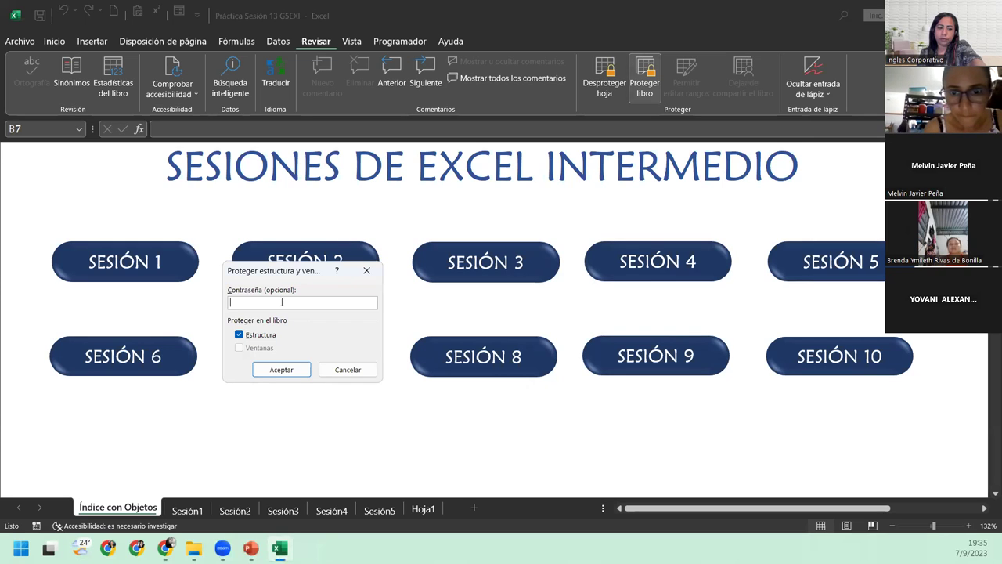
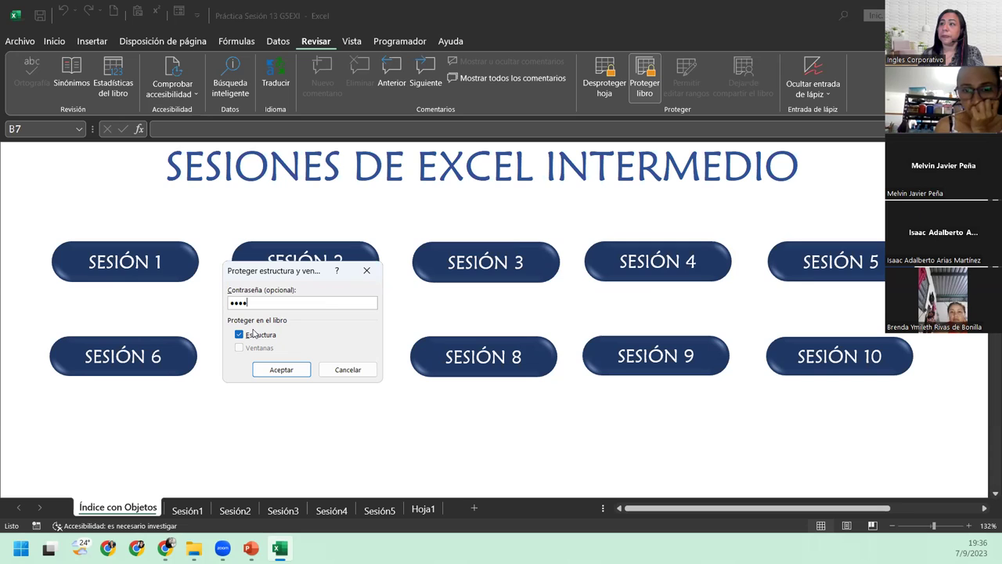
Accept the structure protection settings to reach the Confirmar contraseña prompt.
click(284, 370)
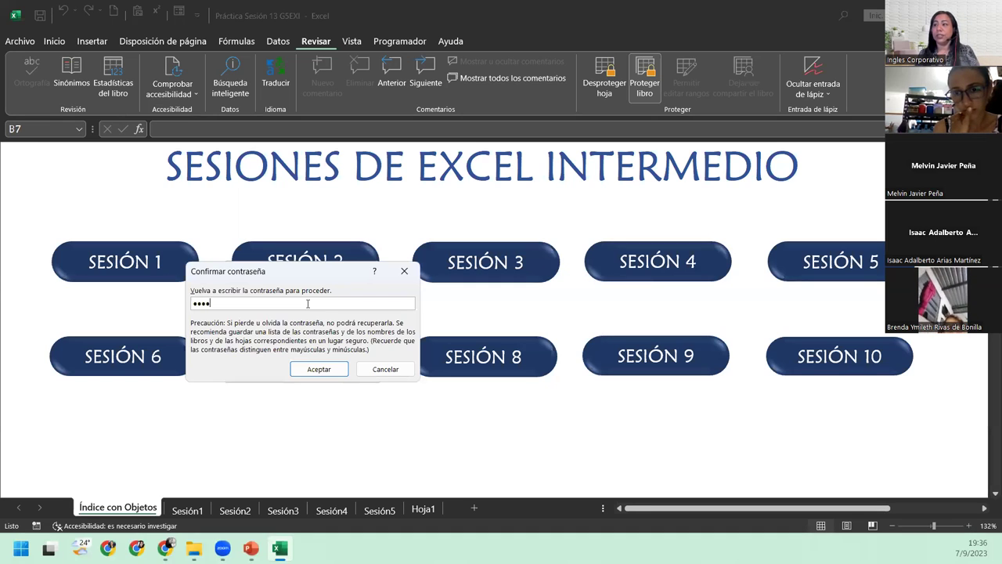
Confirm the password and check that Insertar/Eliminar are greyed out on the sheet-tab menu.
click(317, 369)
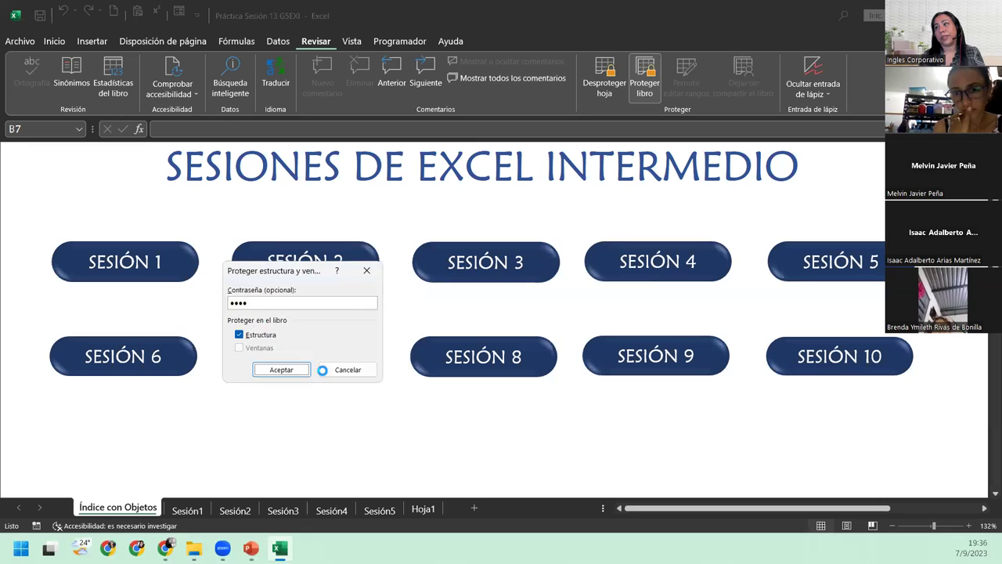
right_click(96, 512)
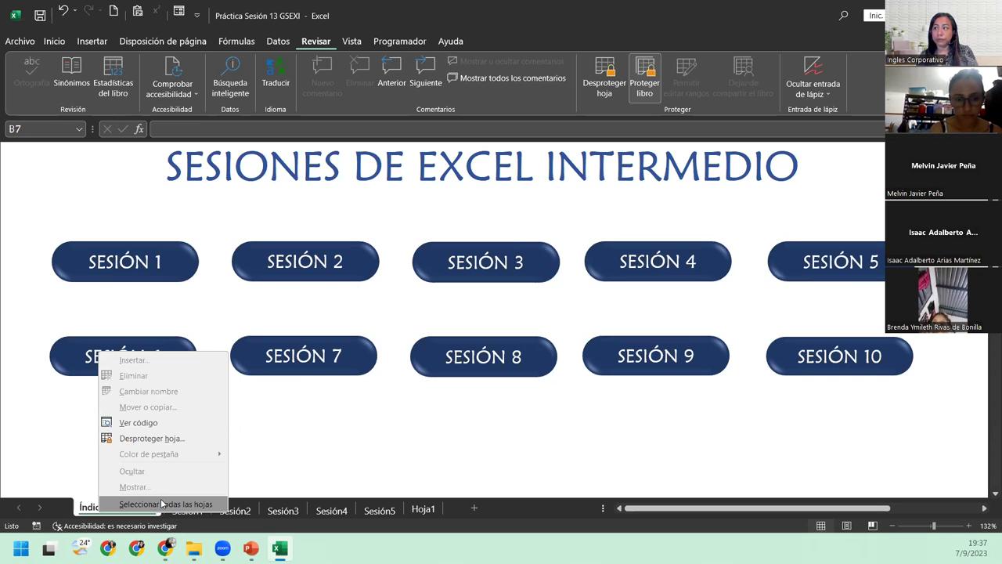
Browse Sesión1–Sesión3 and inspect the Sesión3 tab menu, briefly selecting rows B7:G16.
click(244, 507)
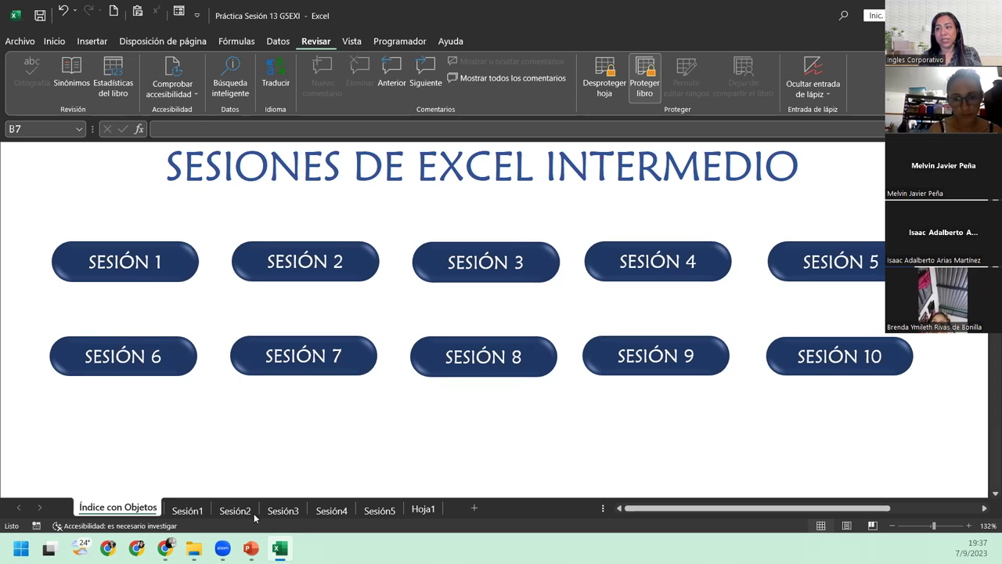
click(187, 509)
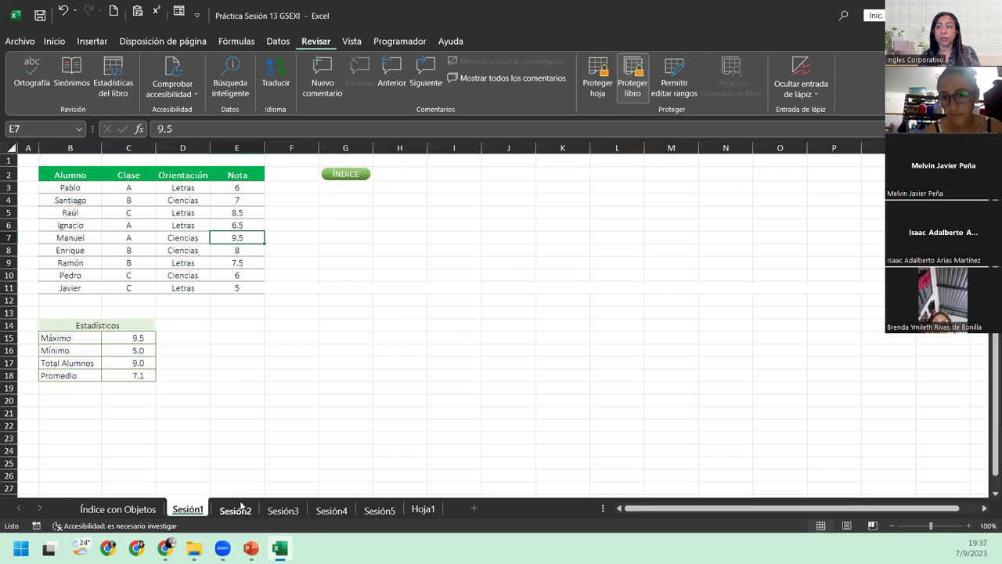
click(235, 510)
click(283, 509)
right_click(283, 509)
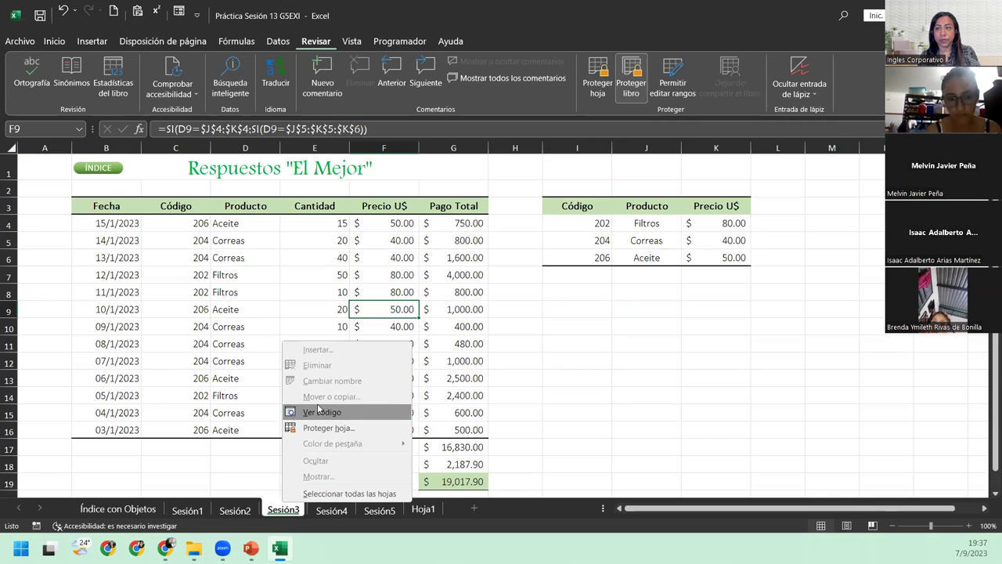
click(104, 198)
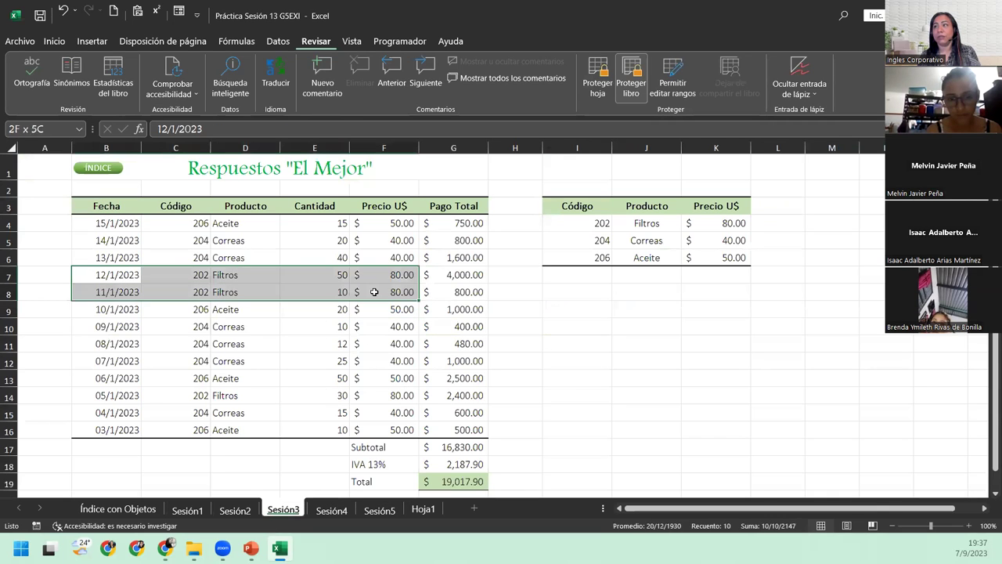
drag(106, 276, 454, 429)
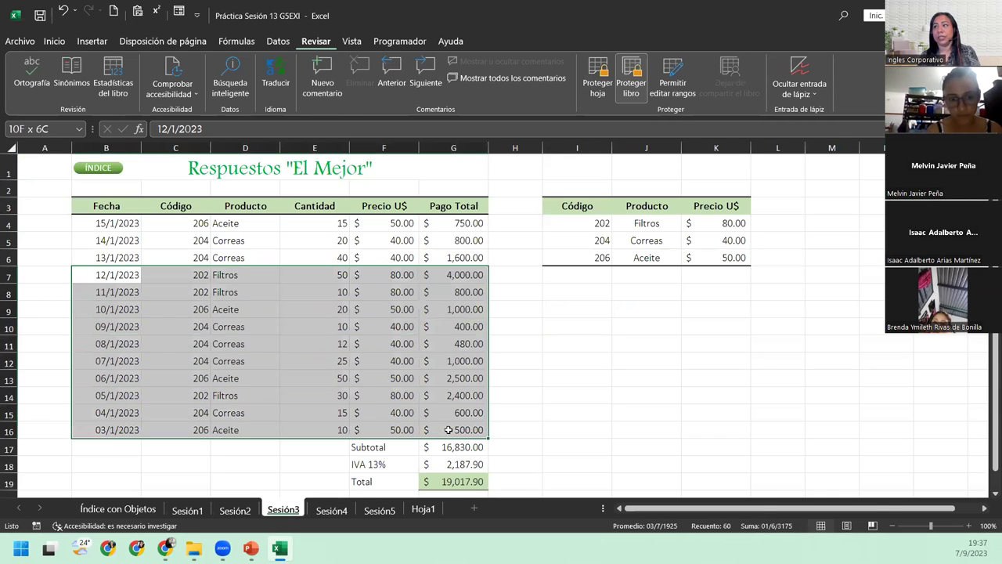
right_click(286, 519)
click(167, 240)
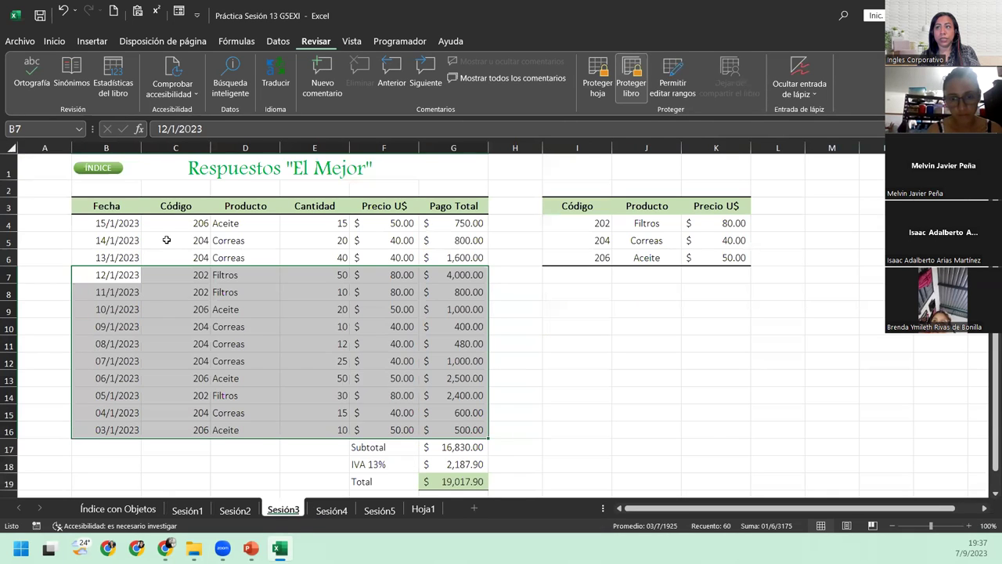
click(167, 240)
Try renaming Sesión2, dismiss the workbook-protected warning, and return to Sesión1.
click(235, 509)
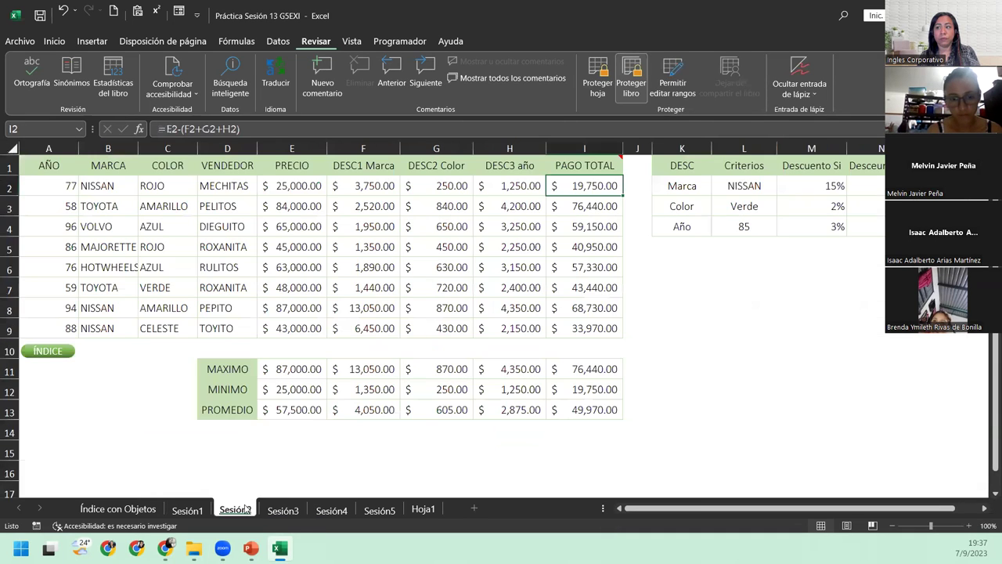
double_click(231, 511)
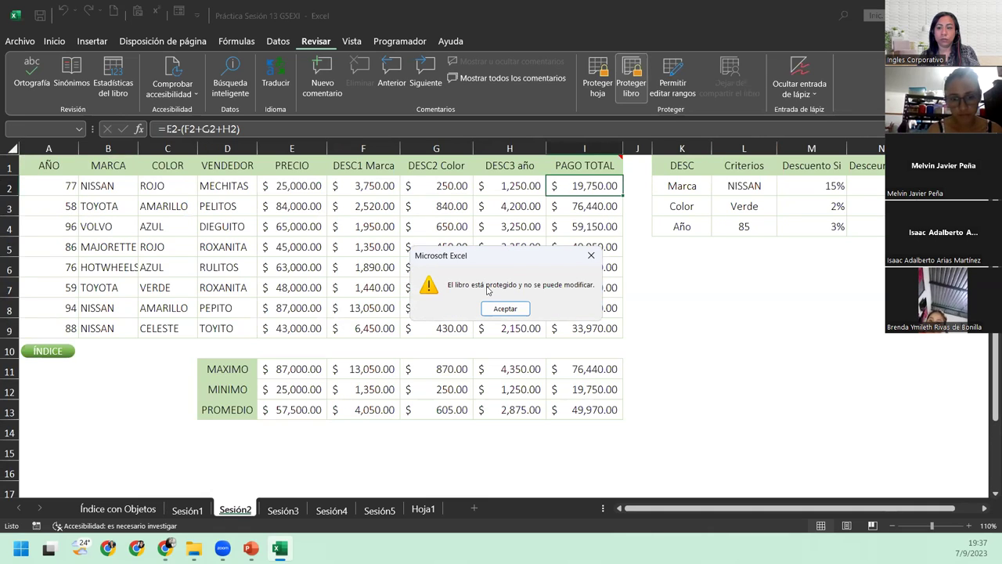
click(494, 311)
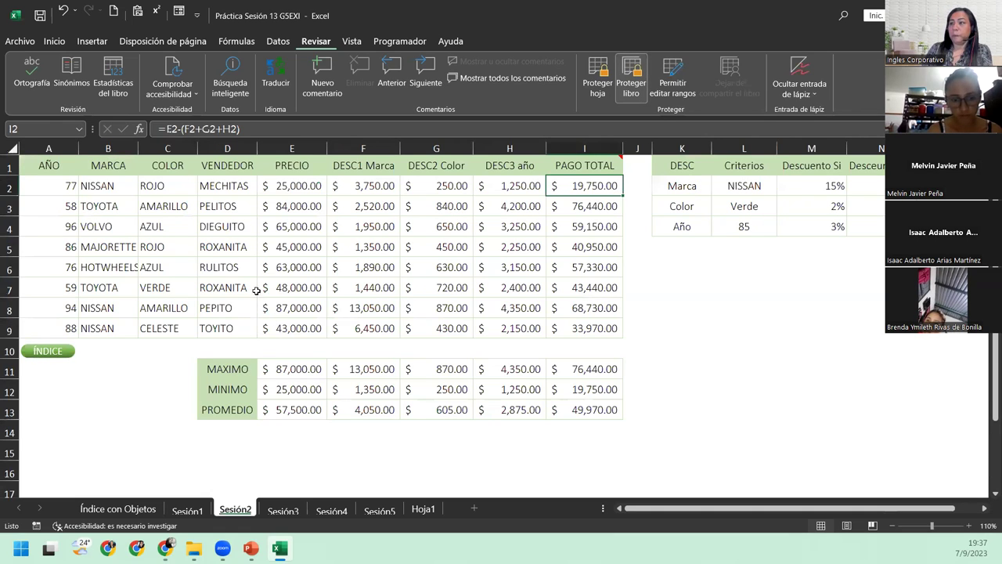
click(187, 510)
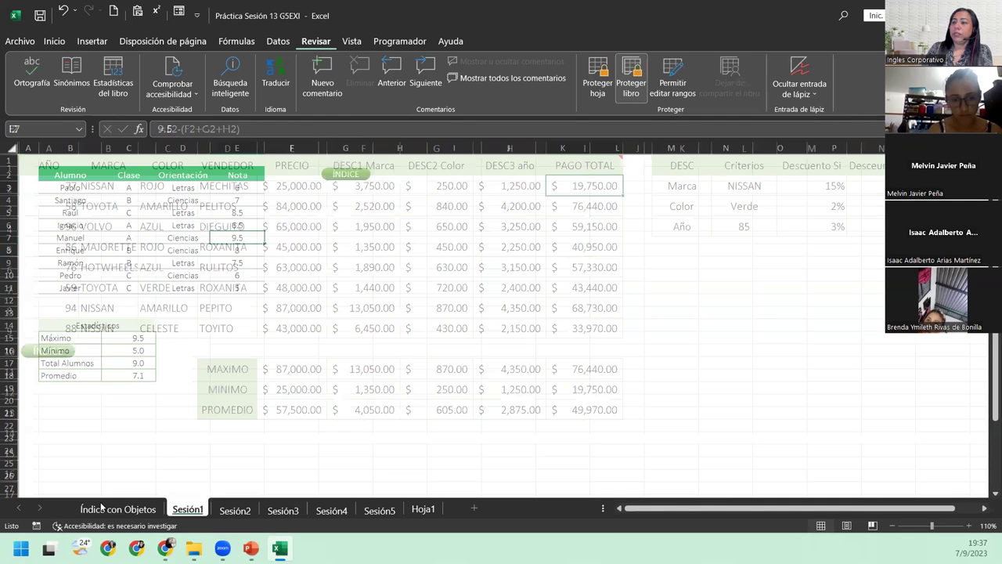
click(105, 509)
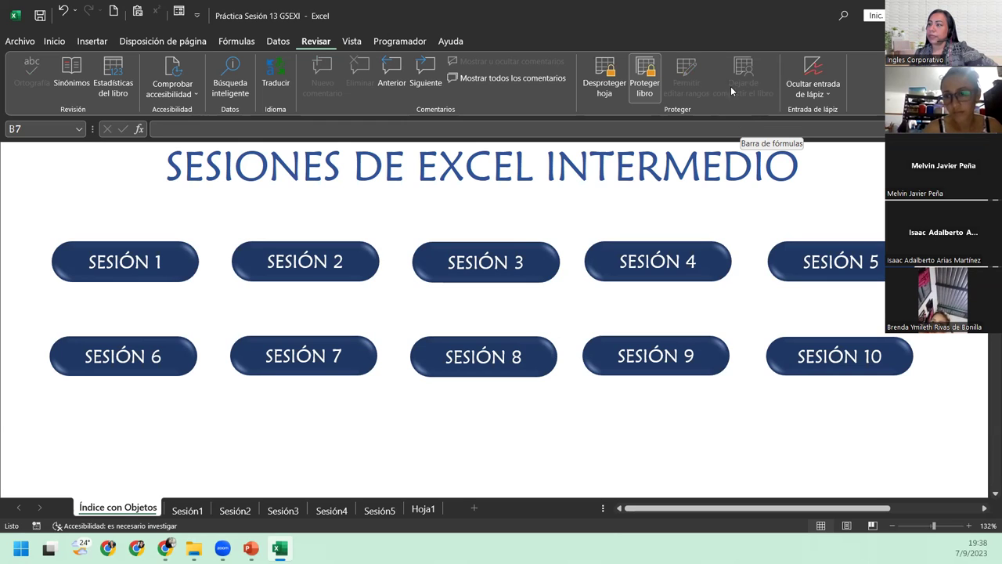
click(188, 511)
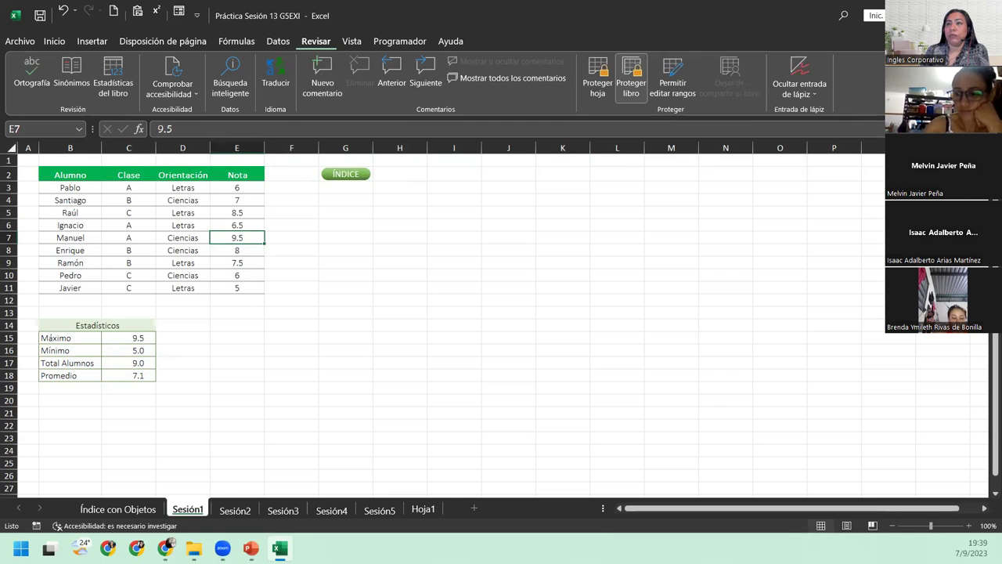
Make row 4 much taller, then undo the height change.
click(15, 203)
drag(15, 204, 15, 244)
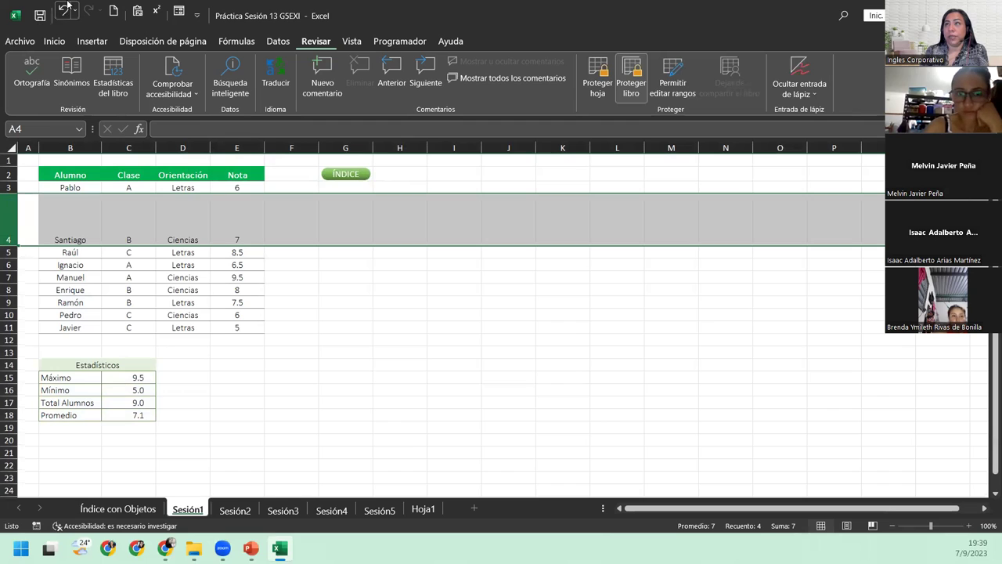
click(65, 9)
click(286, 187)
Check Nota header E2 and statistics C15:C18, then select the grades E3:E11.
click(245, 176)
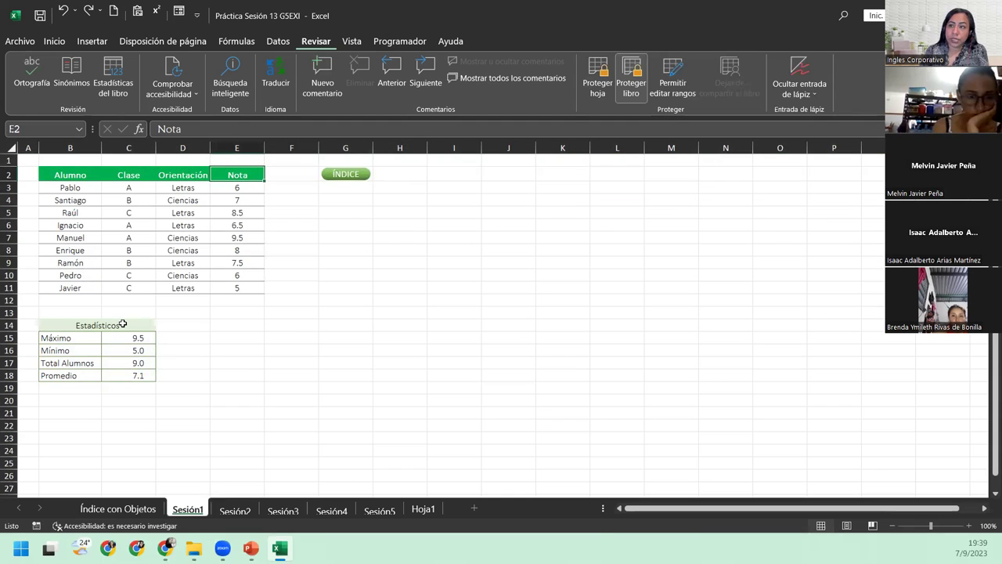
drag(122, 336, 132, 374)
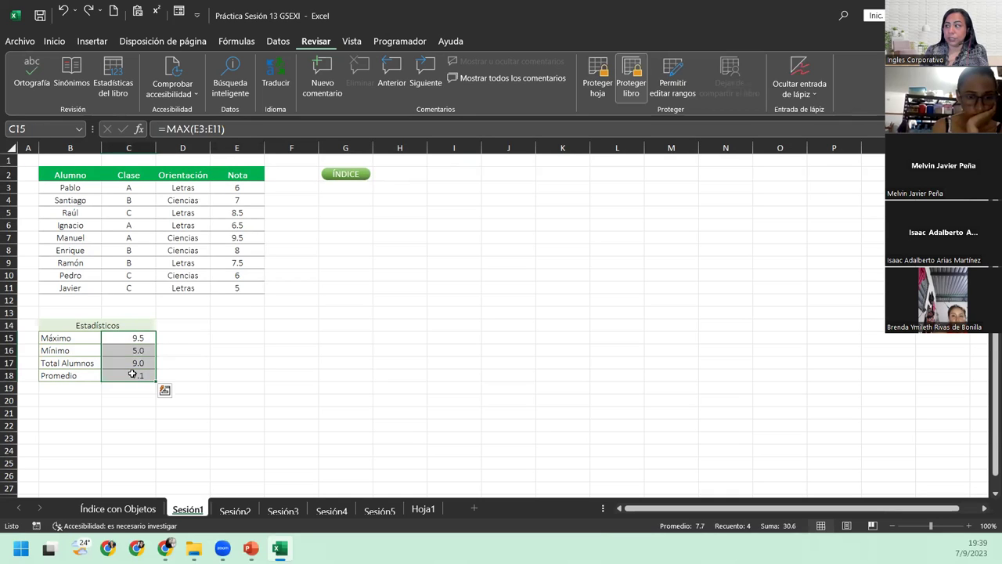
click(132, 375)
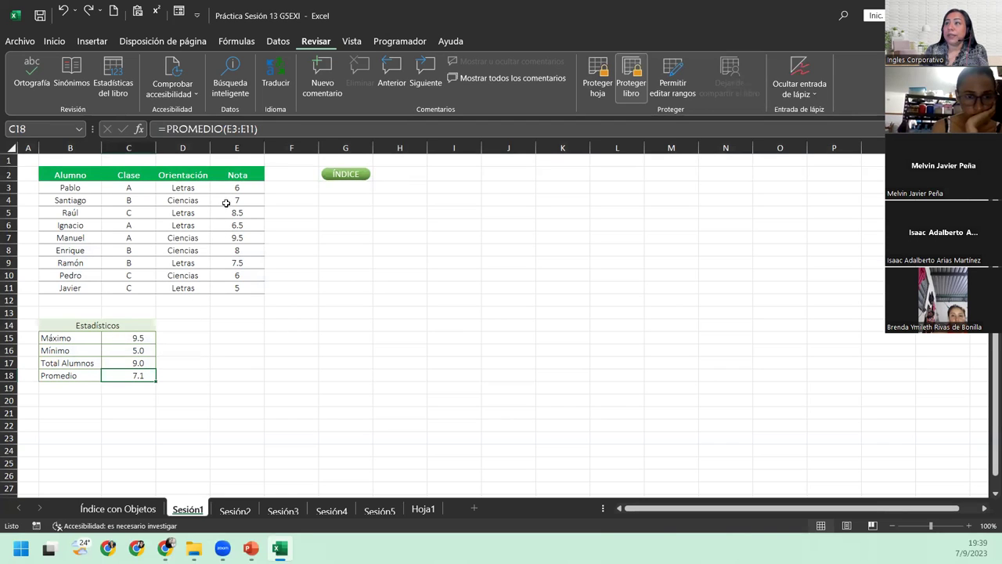
drag(236, 186, 238, 286)
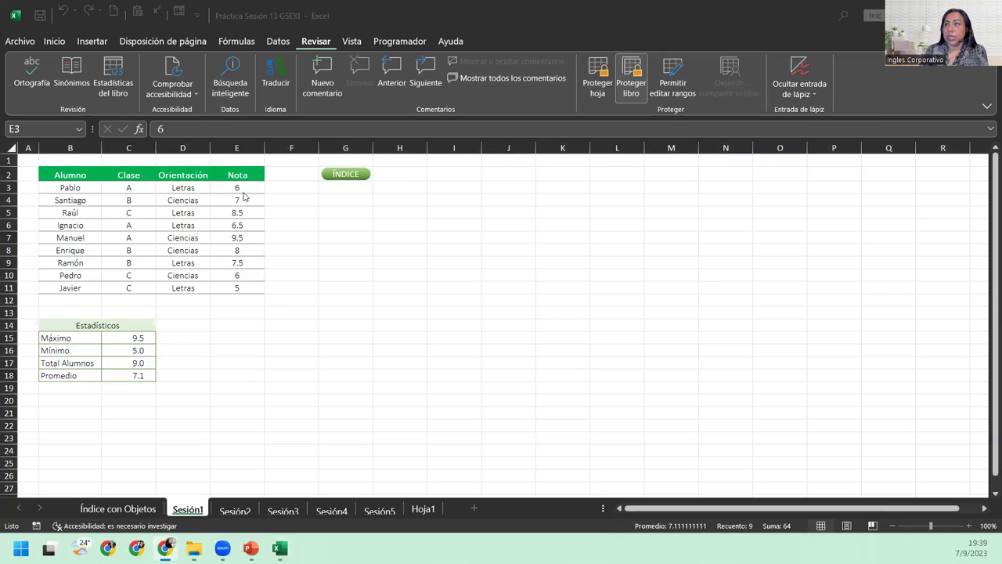
Check the grades' cell-locking options without changes, then show the Revisar protection tools.
click(83, 47)
click(58, 43)
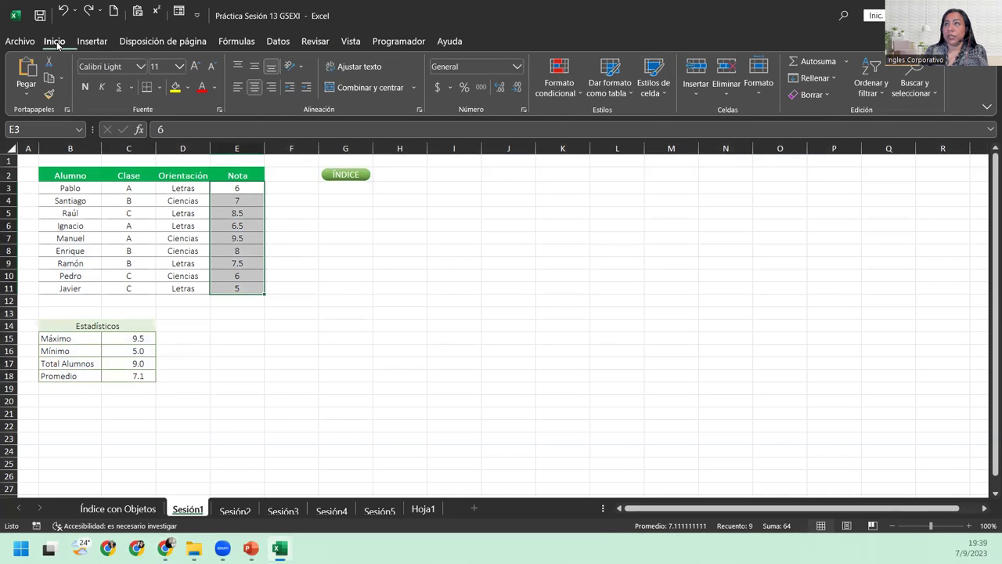
click(523, 109)
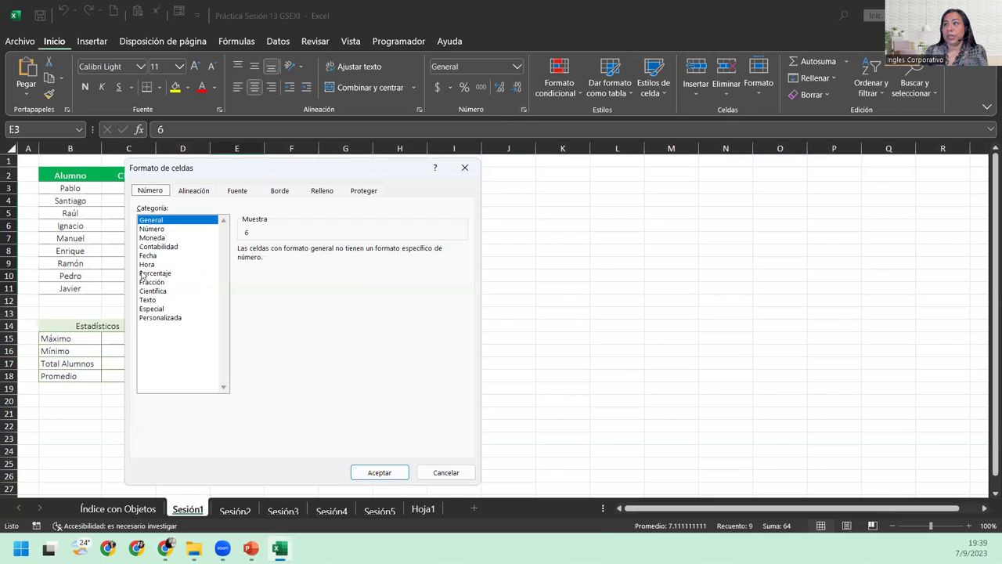
click(364, 195)
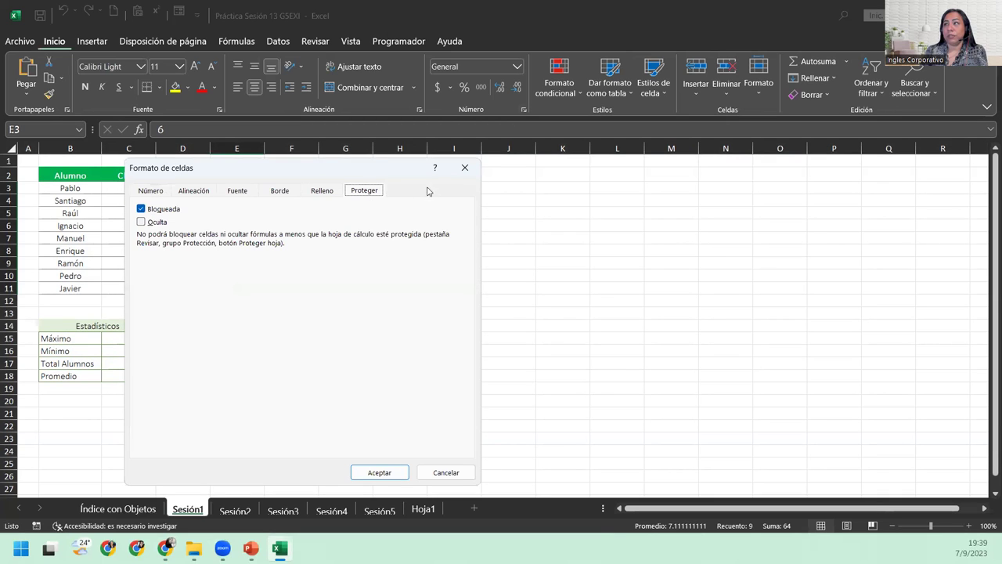
click(463, 170)
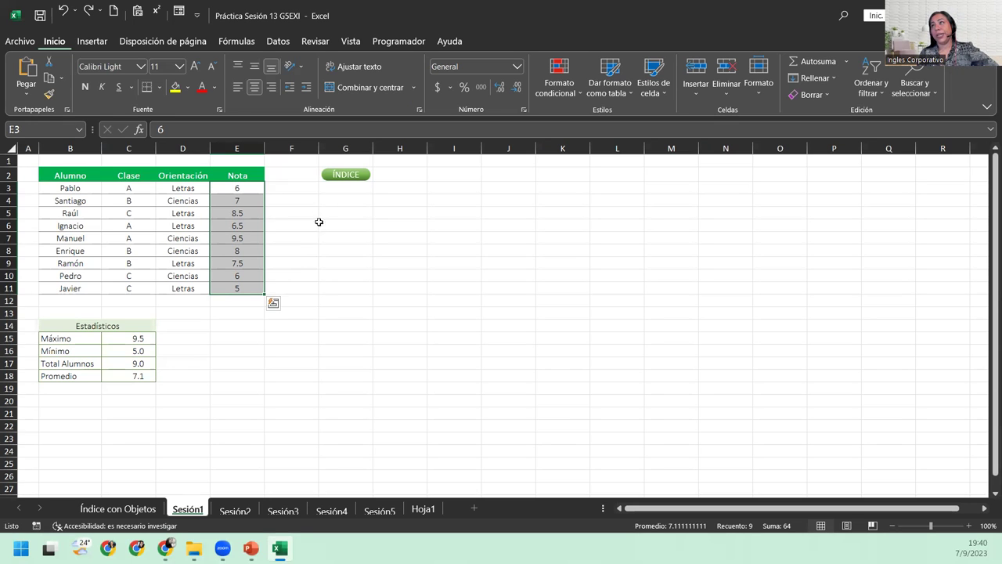
click(314, 43)
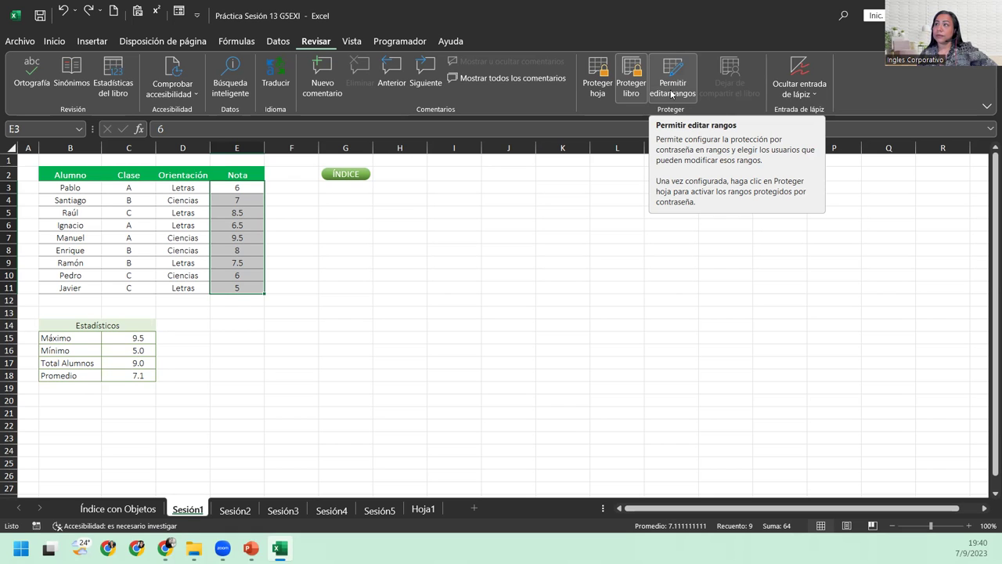
Add a password-free editable range titled Notas for $E$3:$E$11 and close the list.
click(670, 87)
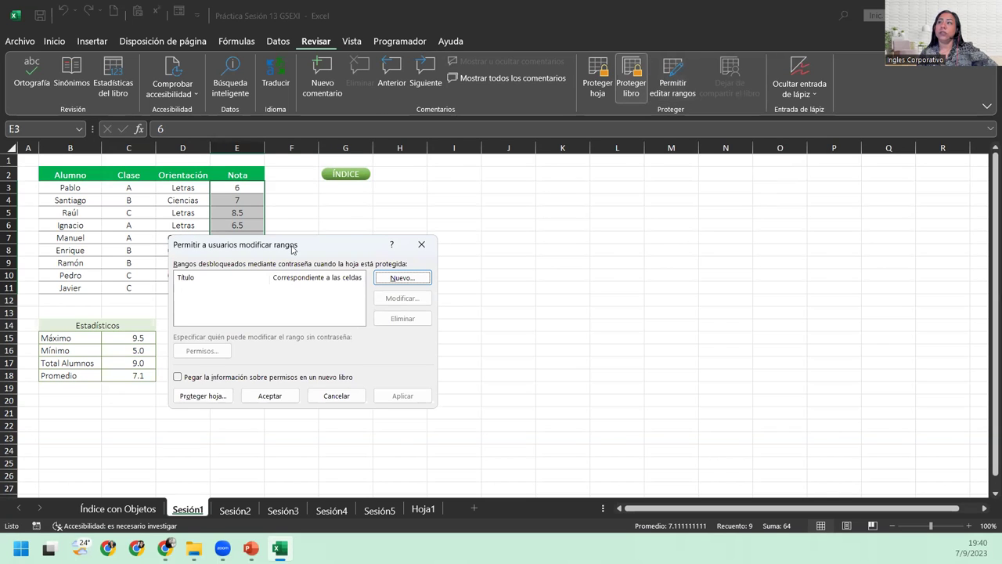
drag(293, 249, 451, 199)
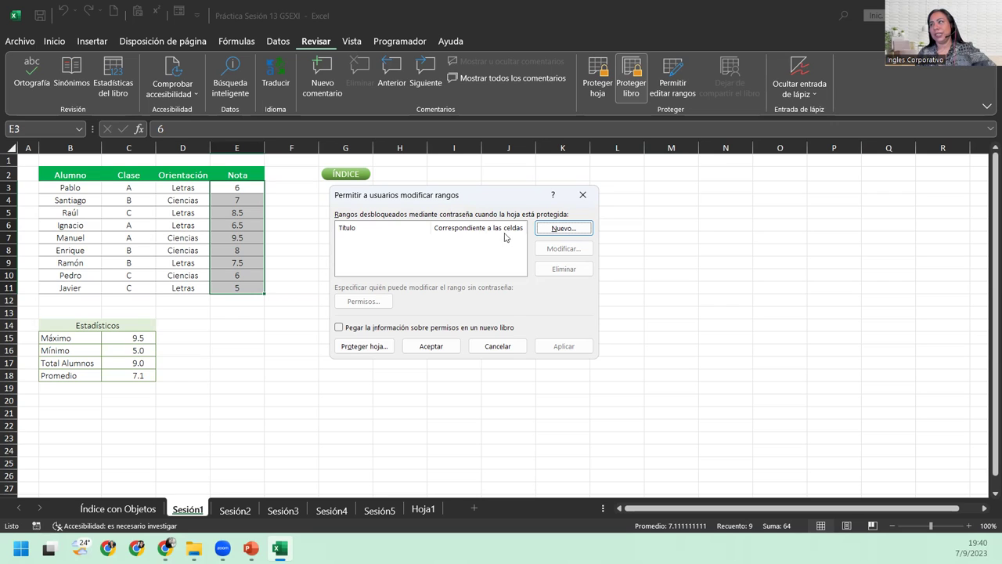
click(547, 229)
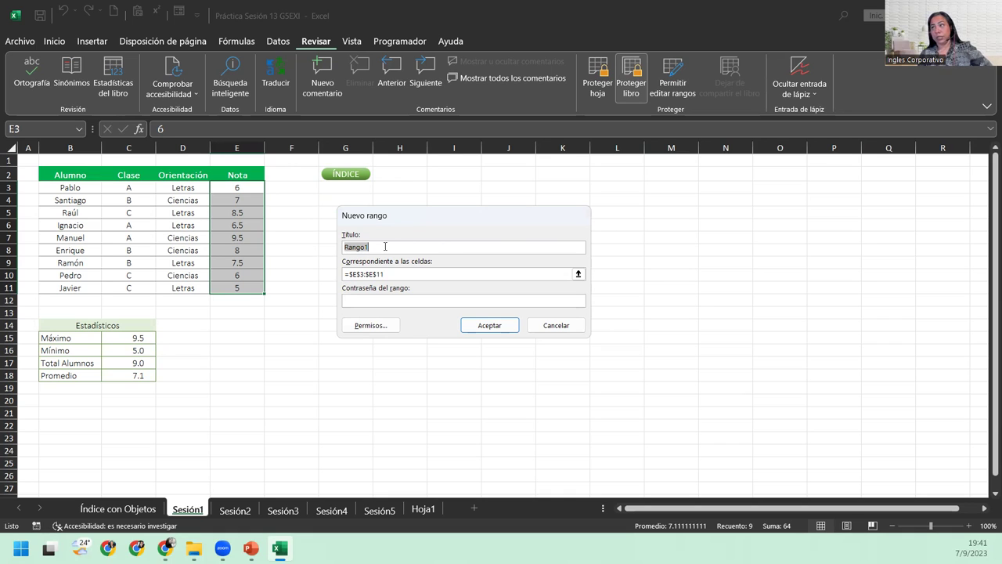
text(NOt)
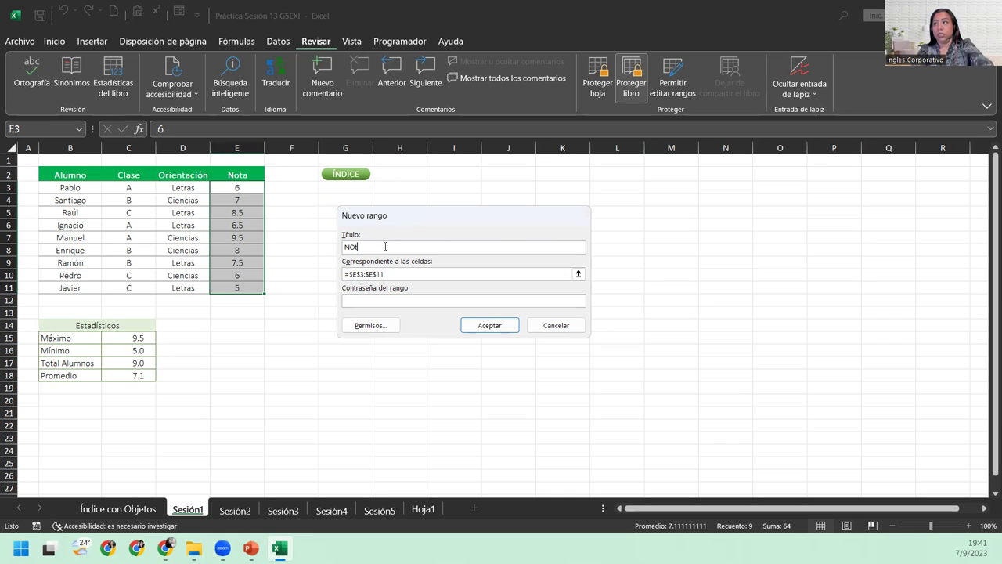
key(BackSpace)
text(otas)
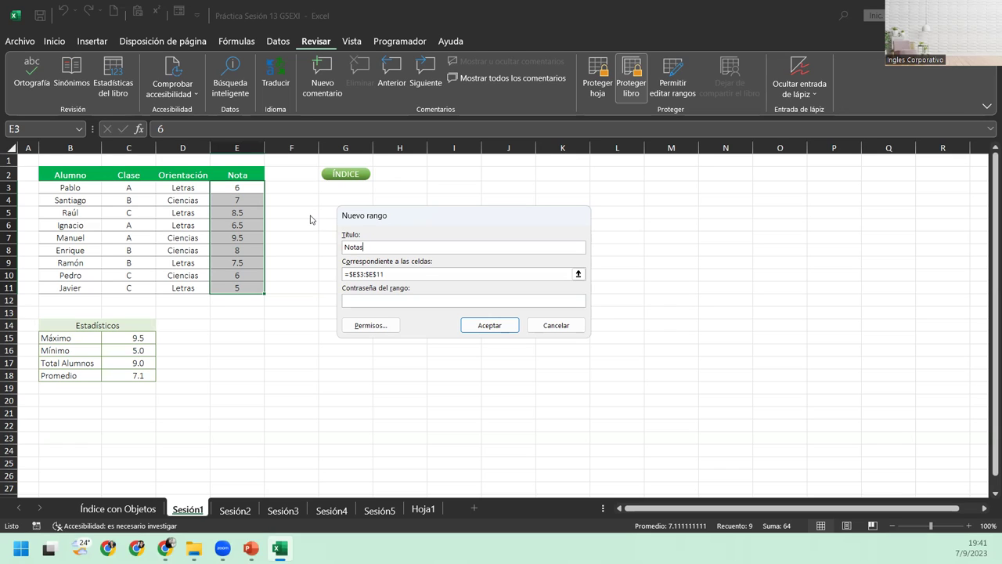
click(490, 325)
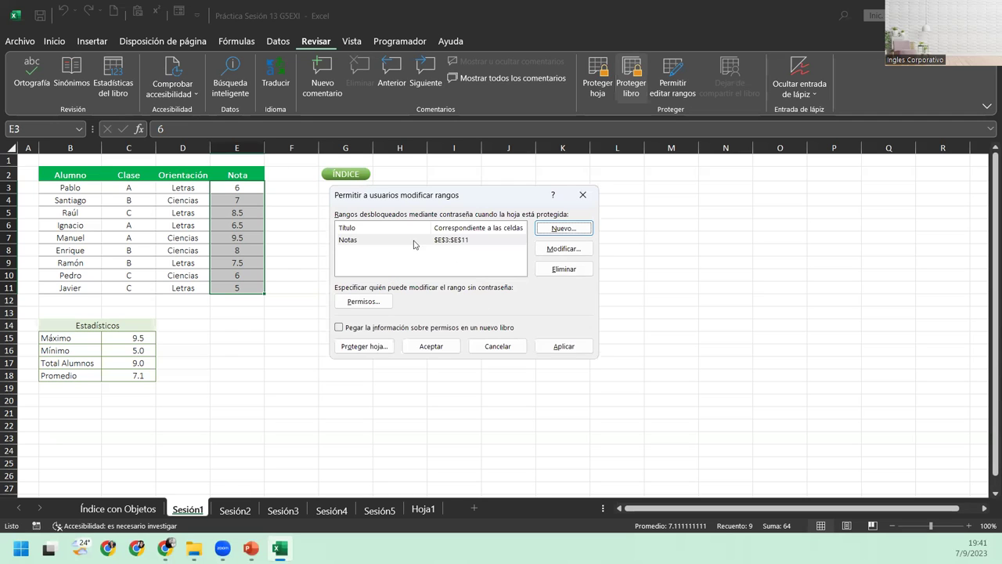
click(433, 345)
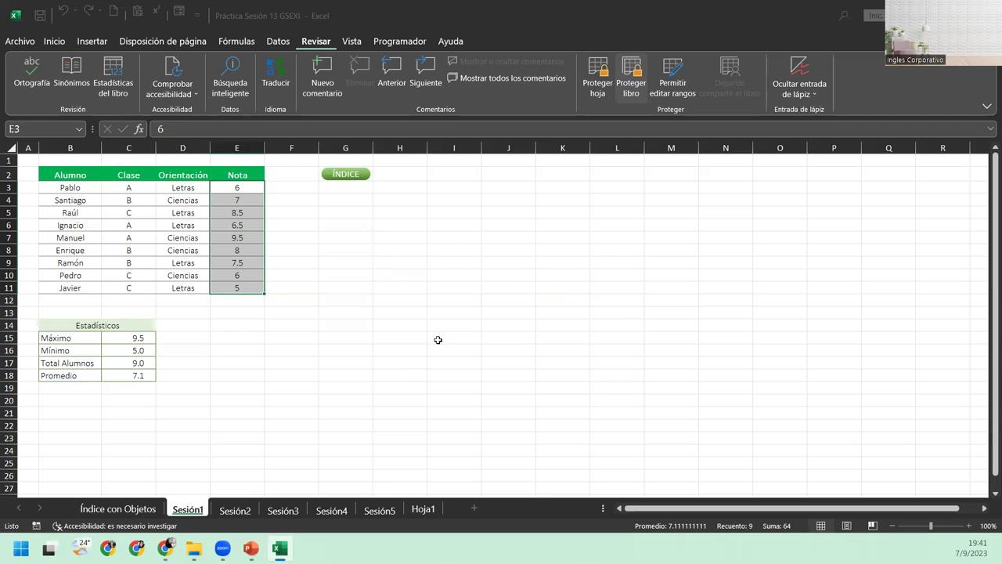
Select only cell E3 and bring up the Proteger hoja settings.
click(247, 191)
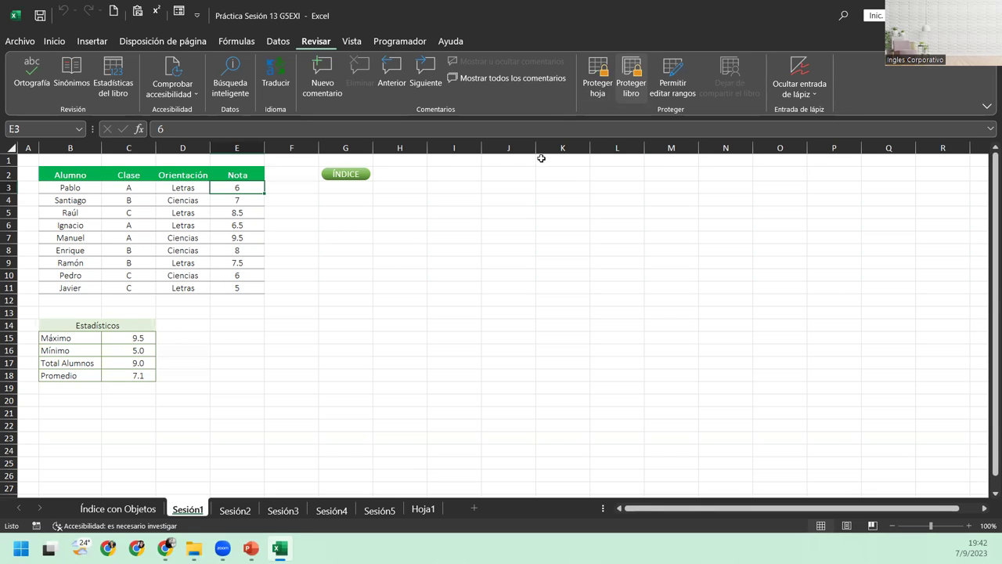
click(588, 71)
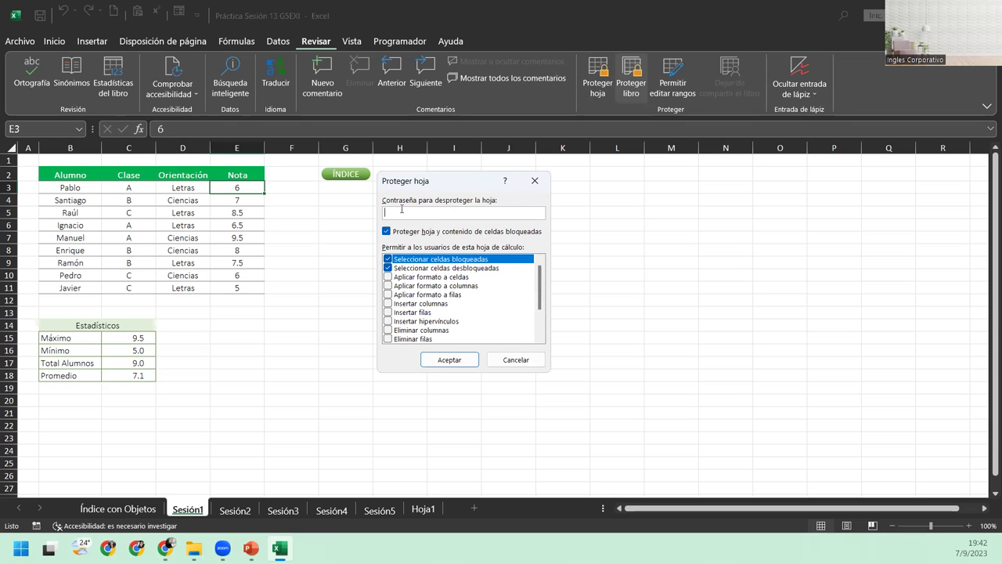
Protect Sesión1 with a confirmed password, then select grade cell E4.
click(467, 362)
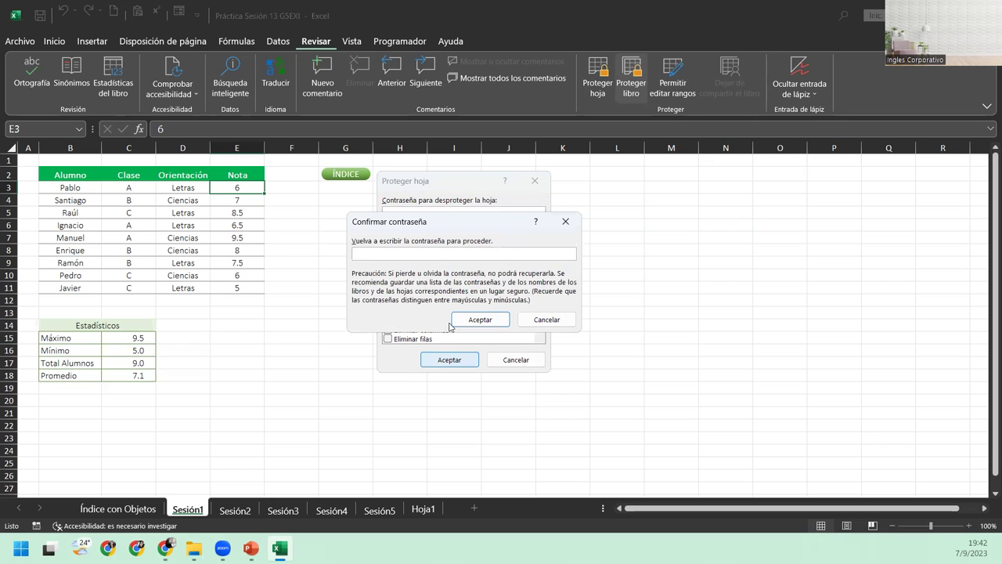
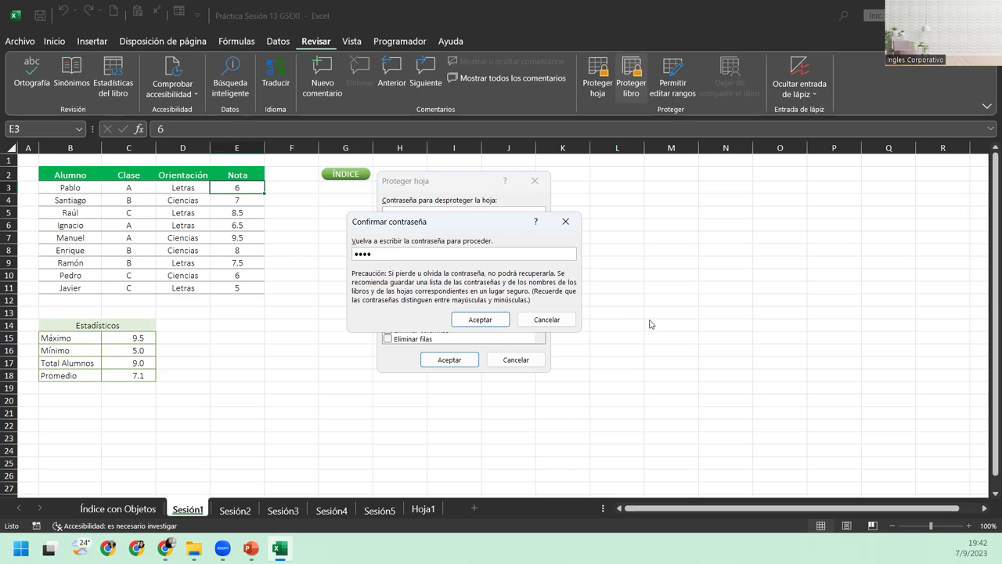
click(484, 321)
click(221, 200)
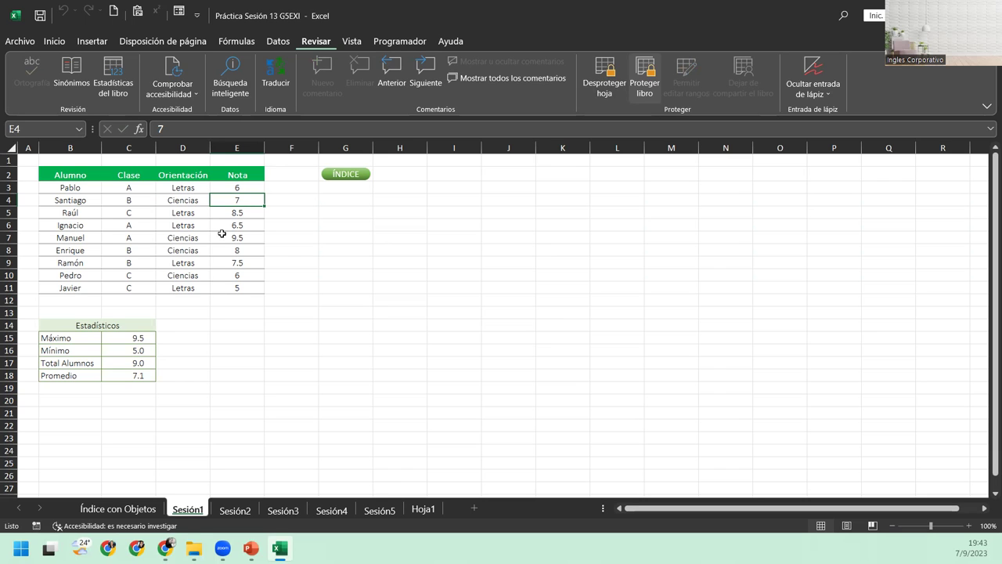
Enter 10 as E4's grade, then try deleting the locked Mínimo cell C16.
text(10)
key(Return)
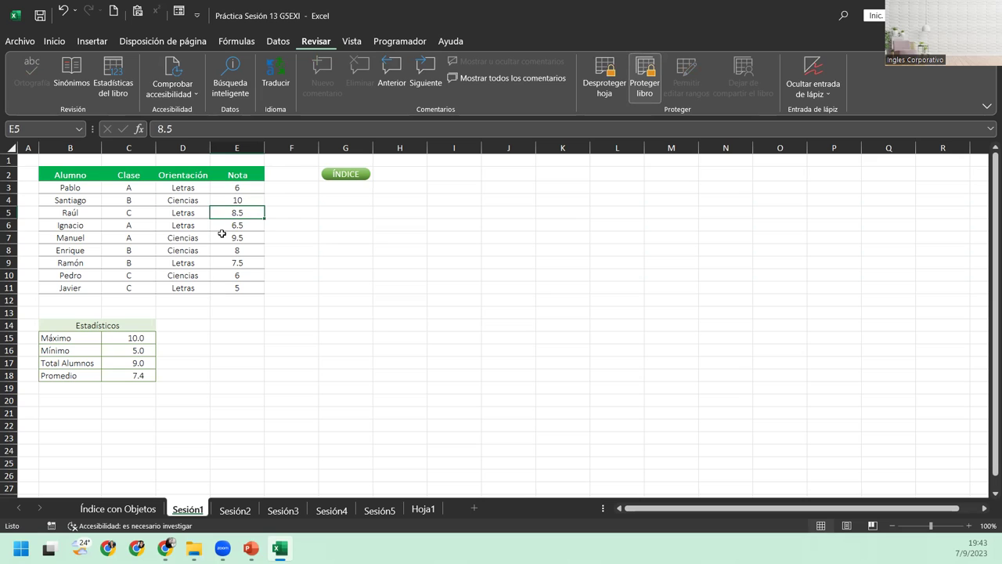
click(113, 349)
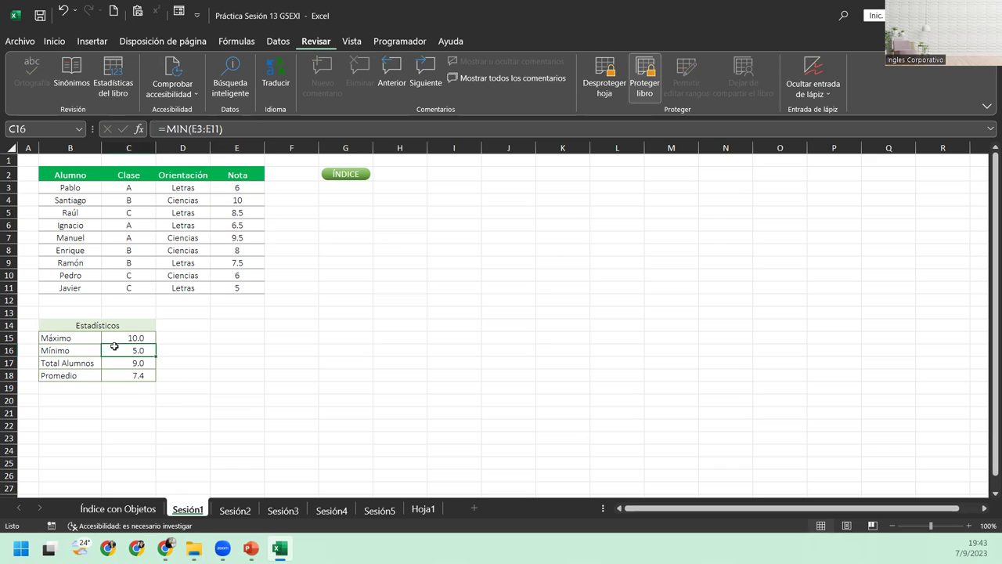
key(Delete)
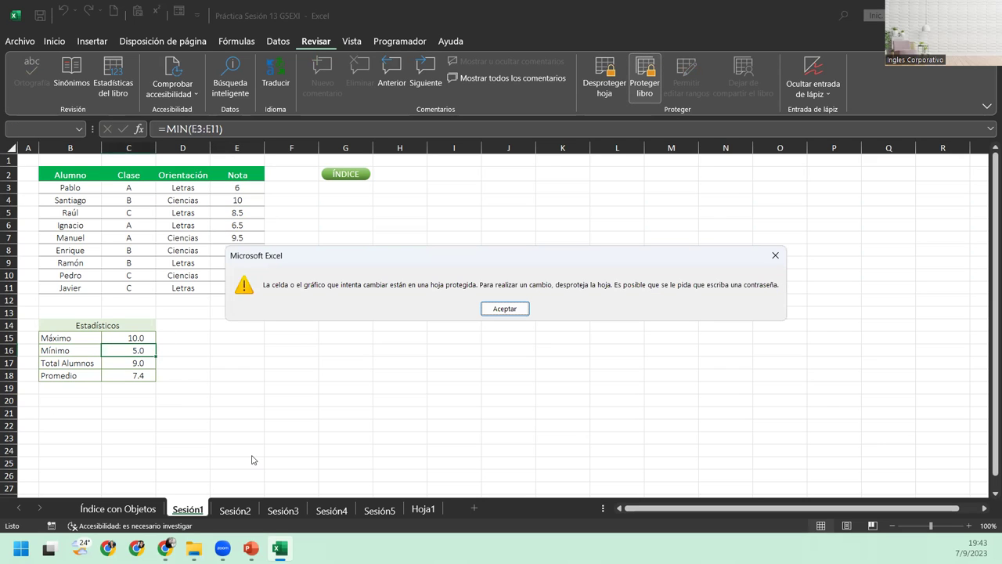
Dismiss the protection warning, select E5 and C5, and go to Índice con Objetos.
key(Return)
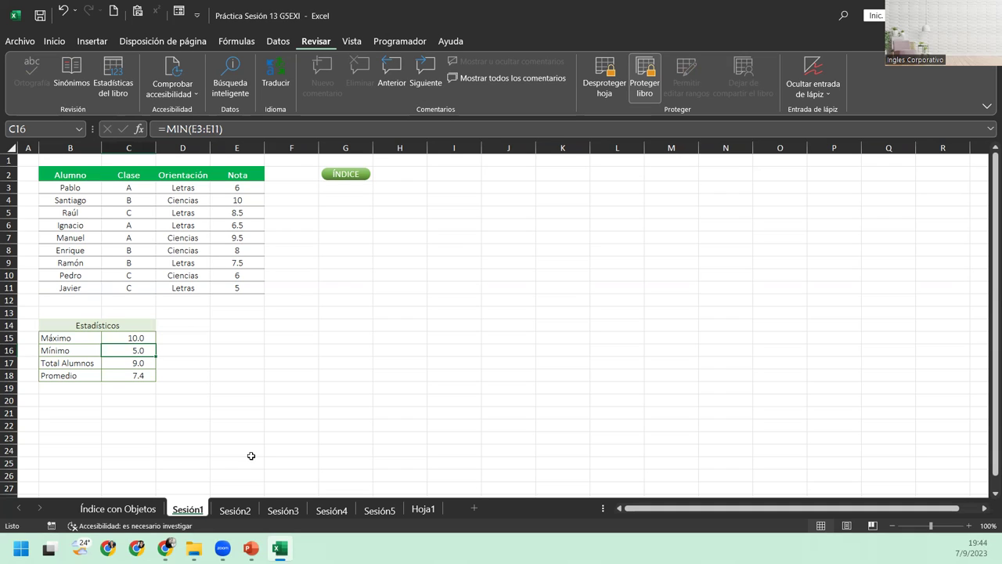
click(239, 211)
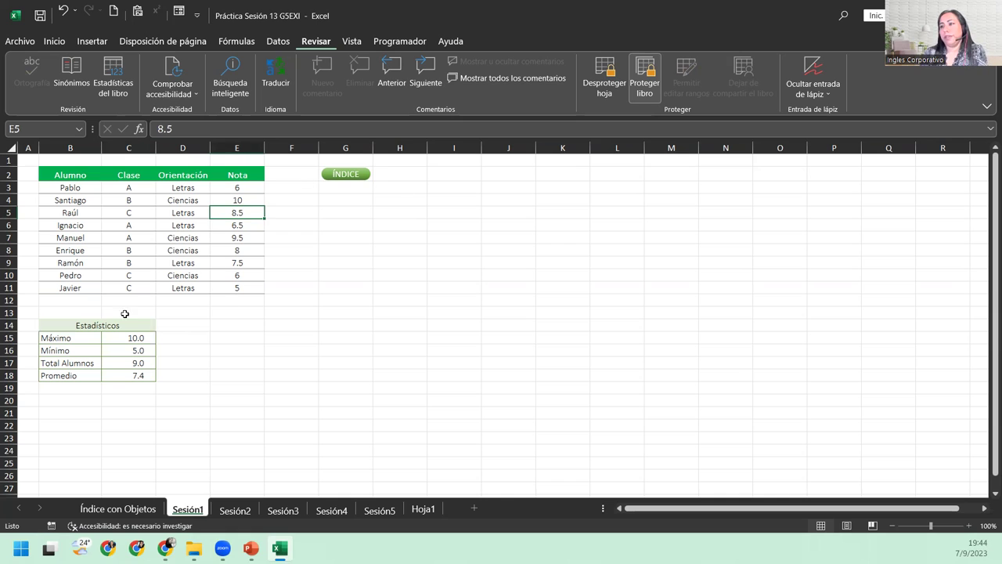
click(128, 212)
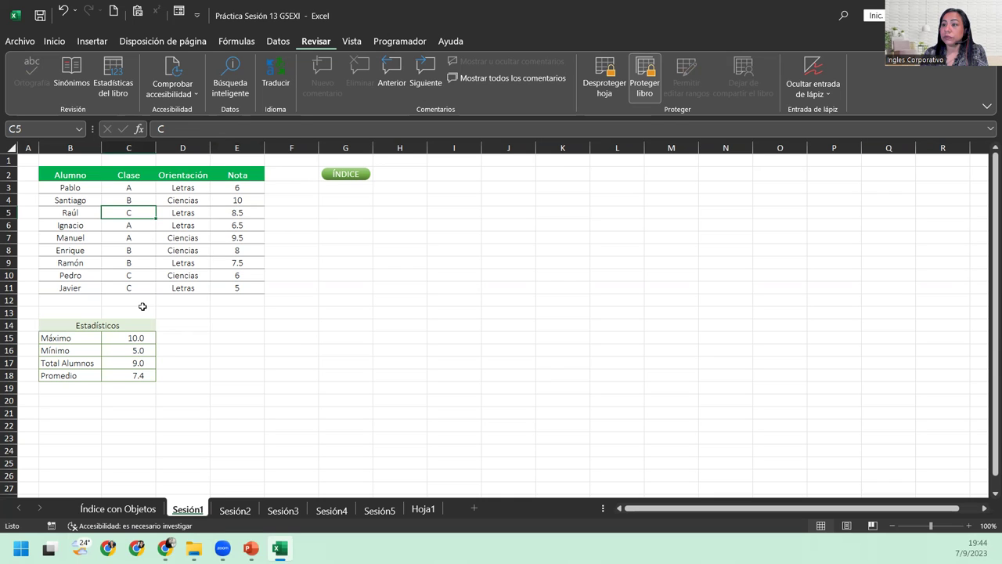
click(104, 510)
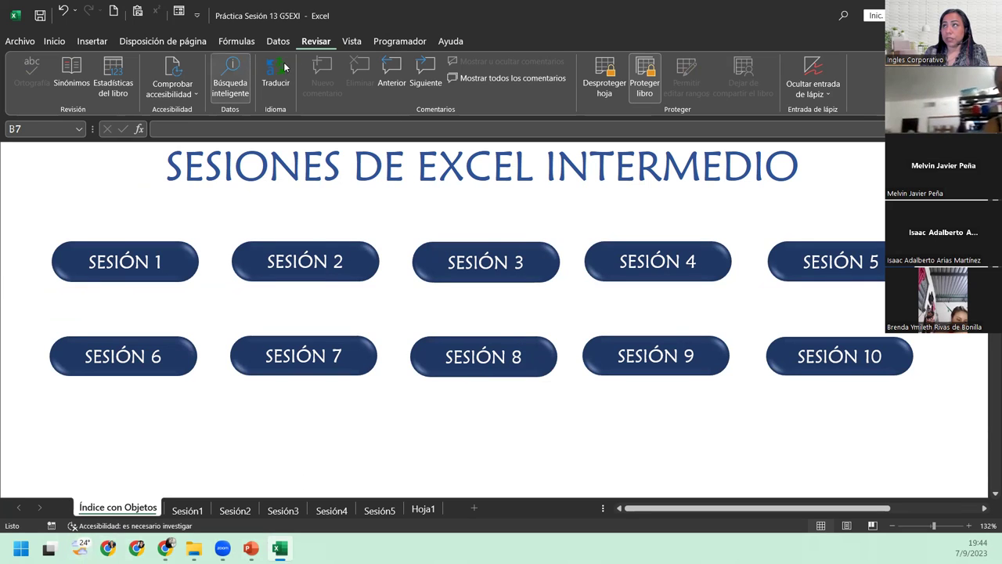
Look over the Vista and Disposición de página ribbons, then return to Sesión1.
click(352, 40)
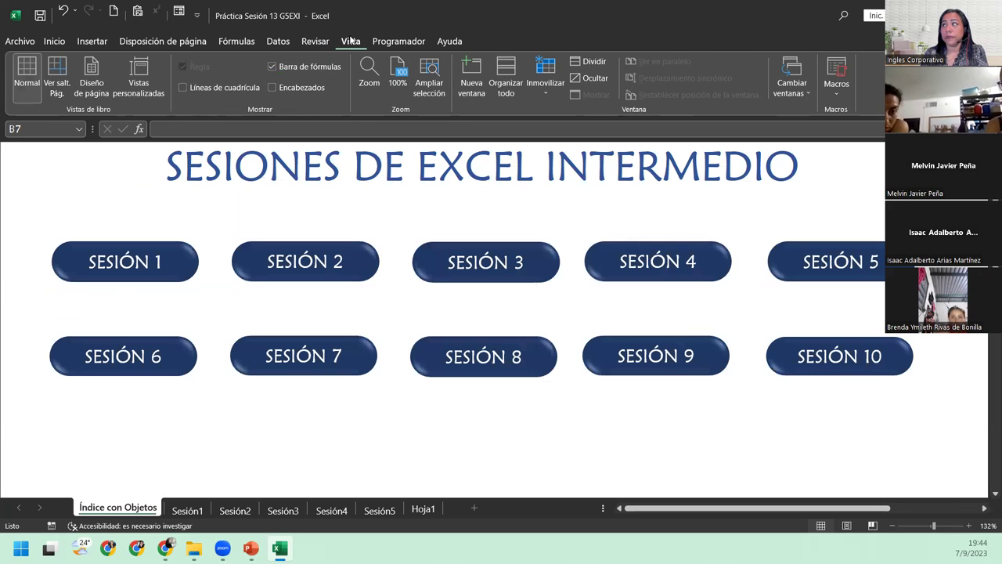
click(160, 41)
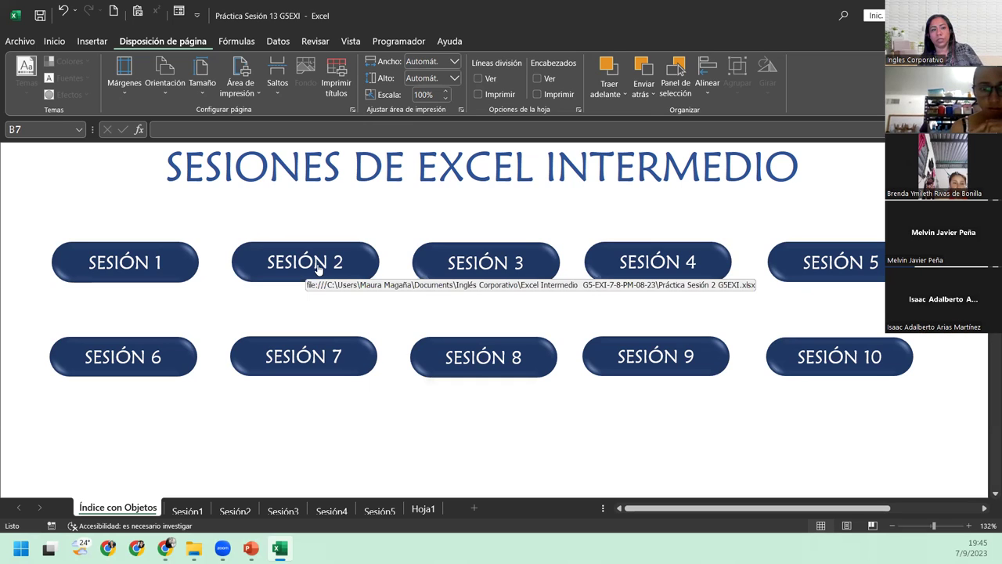
key(alt+Tab)
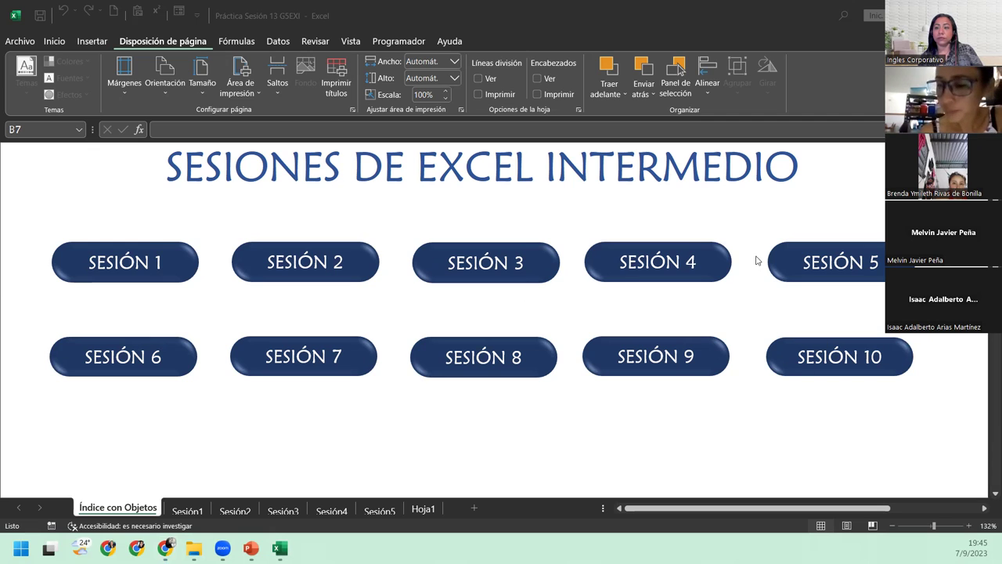
click(174, 511)
Switch to Sesión2 and select the car data A2:D9, column by column.
click(248, 511)
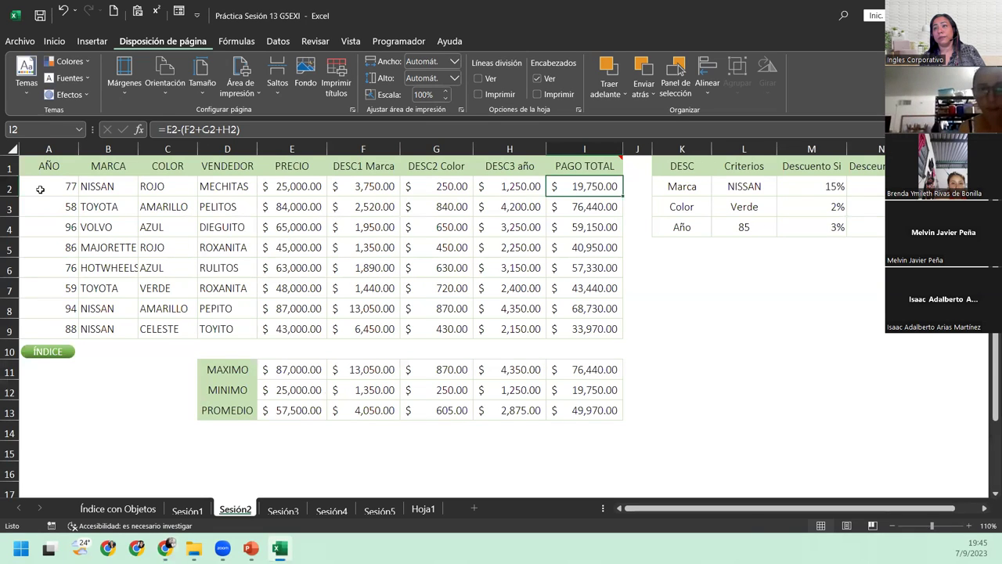
drag(40, 188, 226, 329)
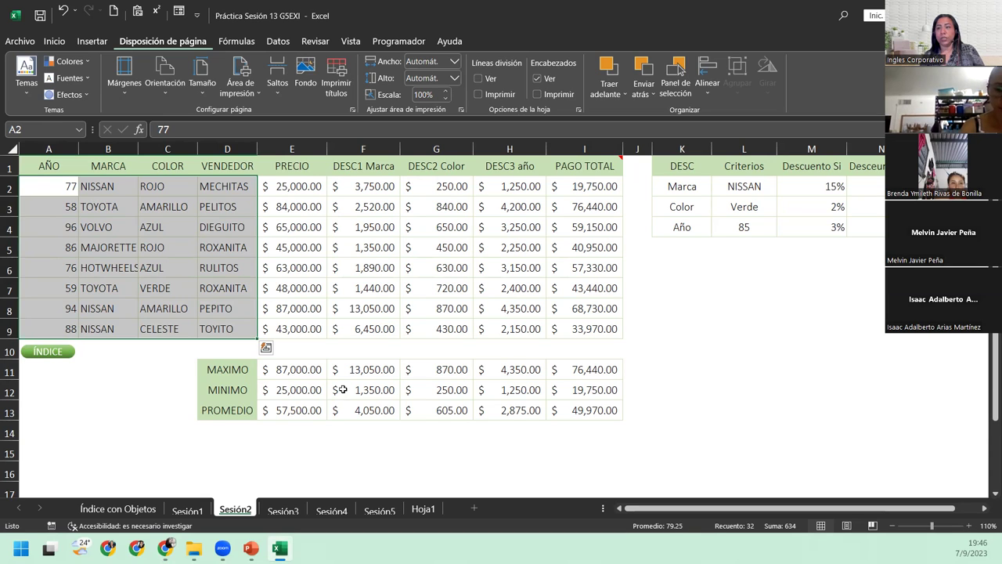
drag(33, 184, 39, 329)
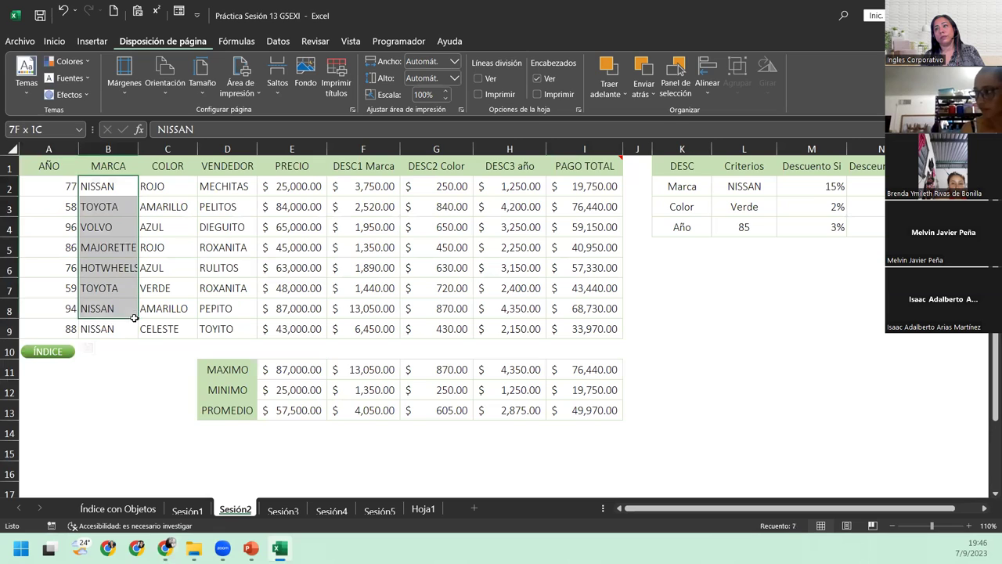
drag(122, 193, 134, 329)
drag(165, 187, 175, 333)
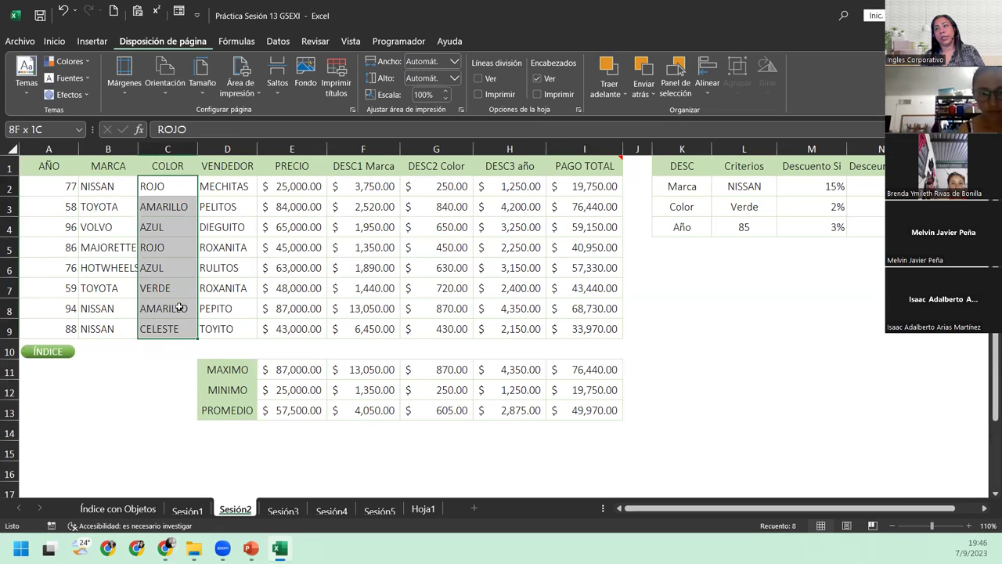
drag(213, 187, 228, 328)
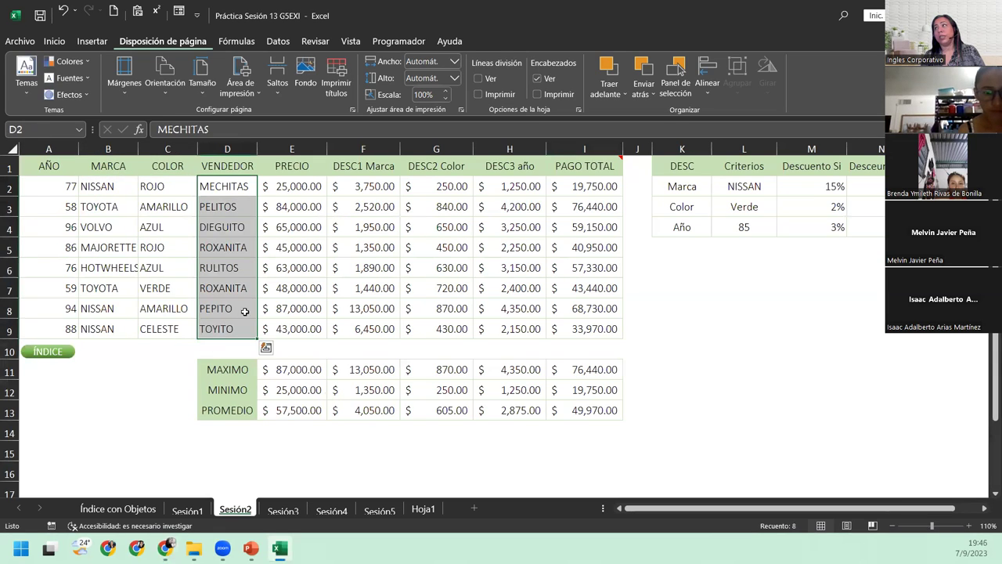
With the Revisar tab shown, reselect columns A–D, ending on the AÑO values A2:A9.
click(316, 41)
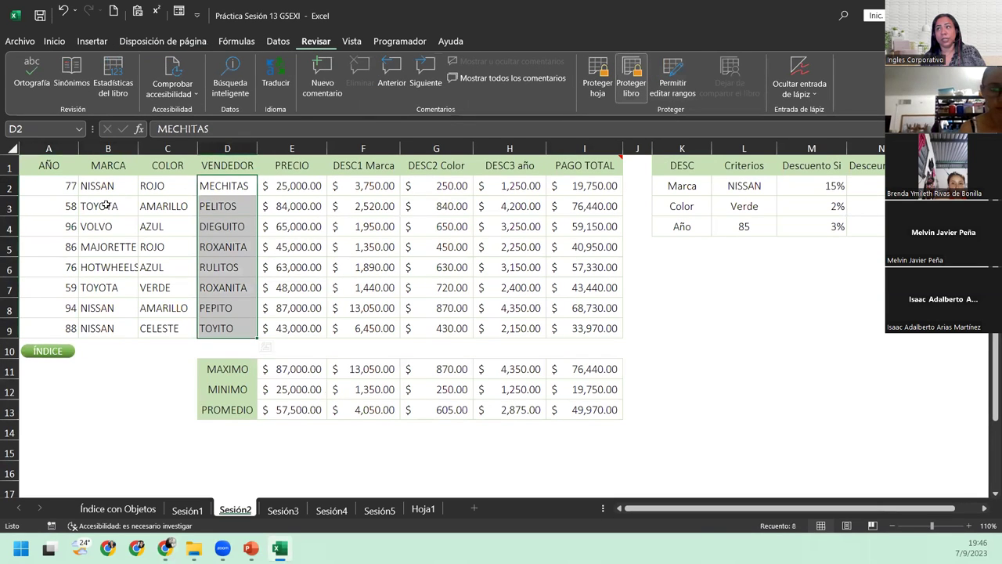
drag(53, 188, 47, 328)
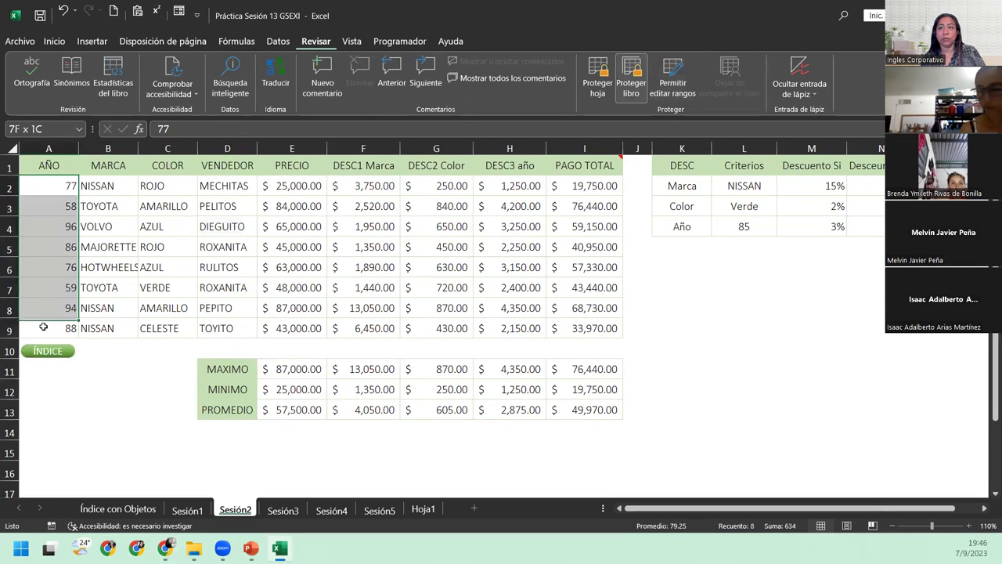
drag(114, 179, 124, 321)
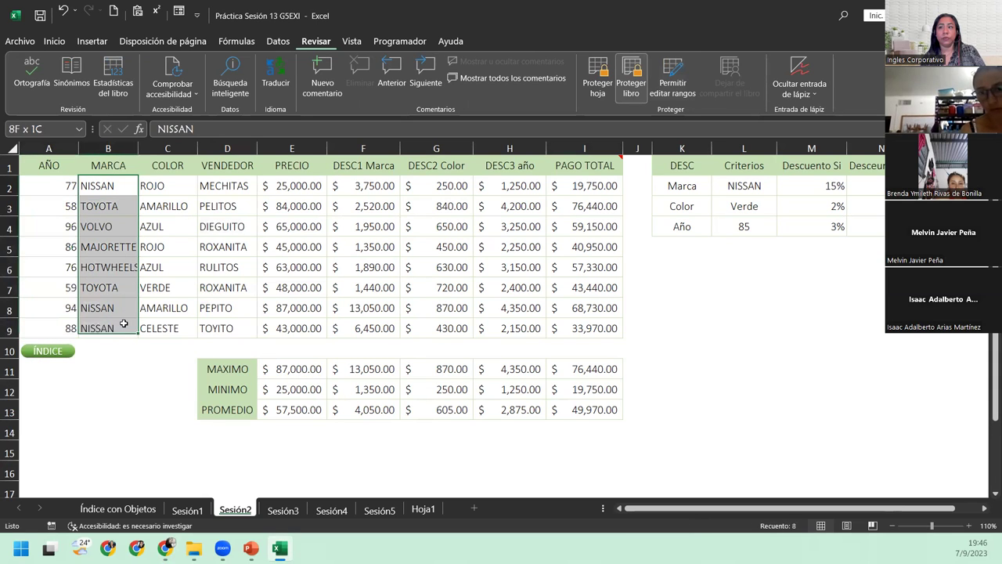
drag(182, 194, 182, 325)
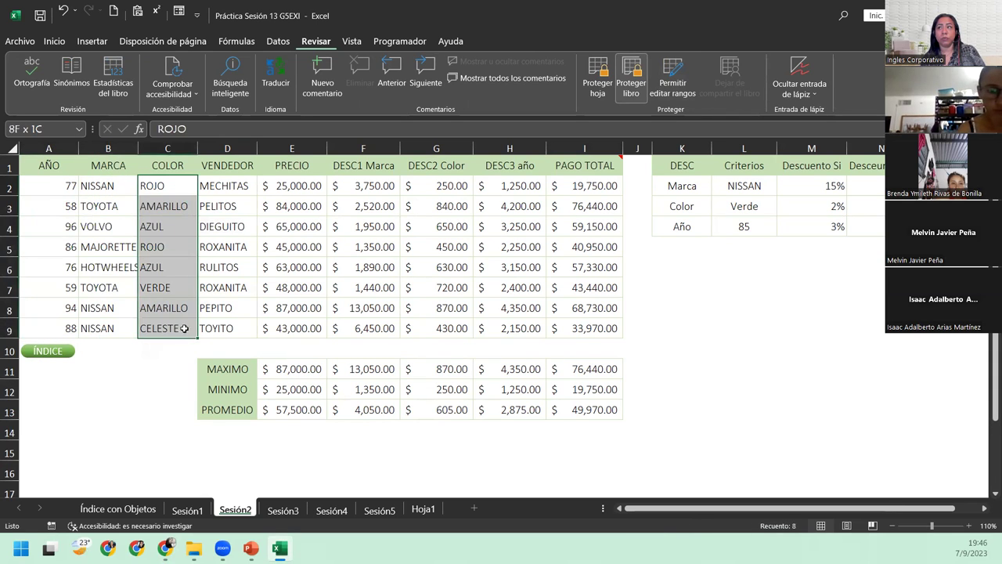
click(232, 190)
drag(232, 191, 241, 325)
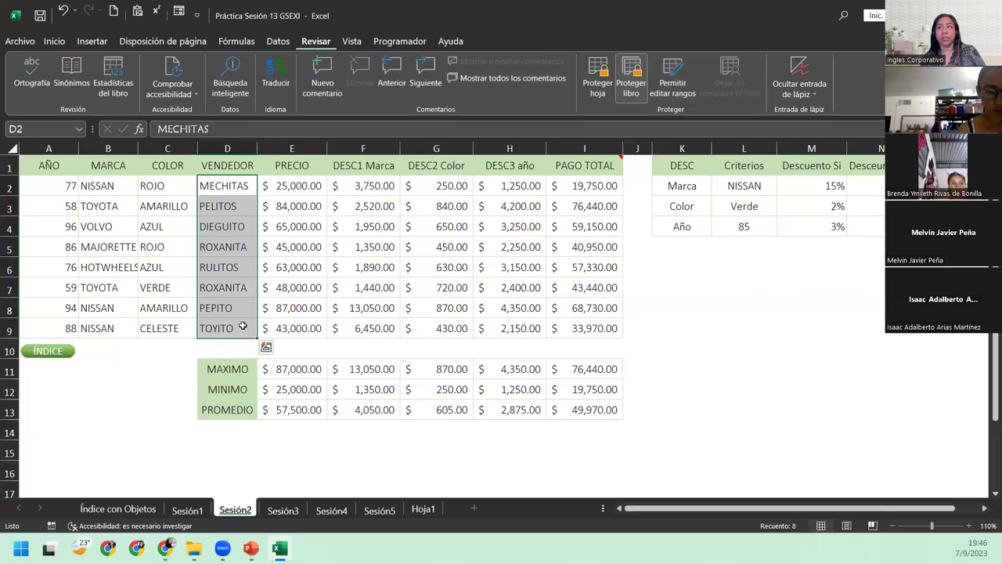
click(241, 324)
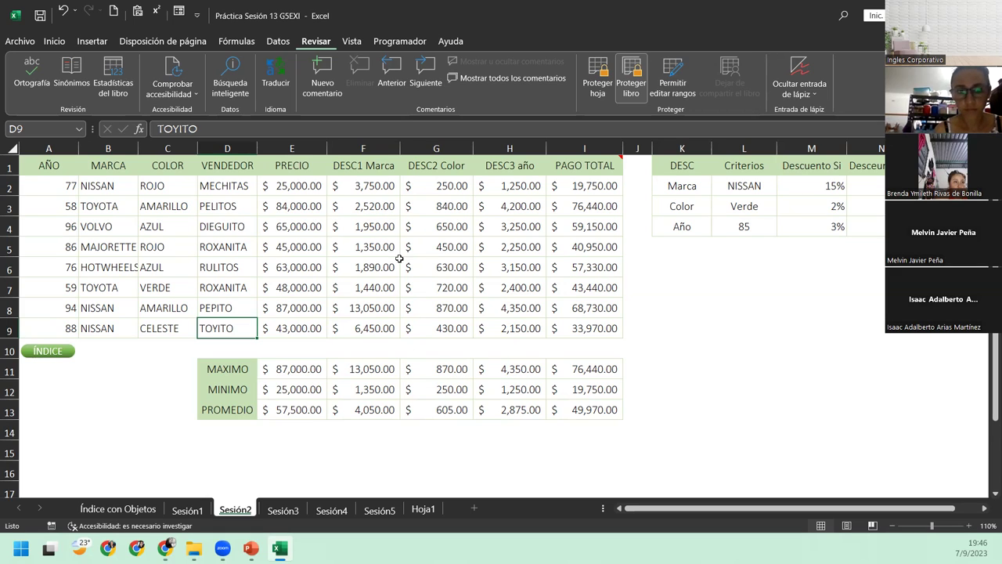
drag(50, 185, 57, 327)
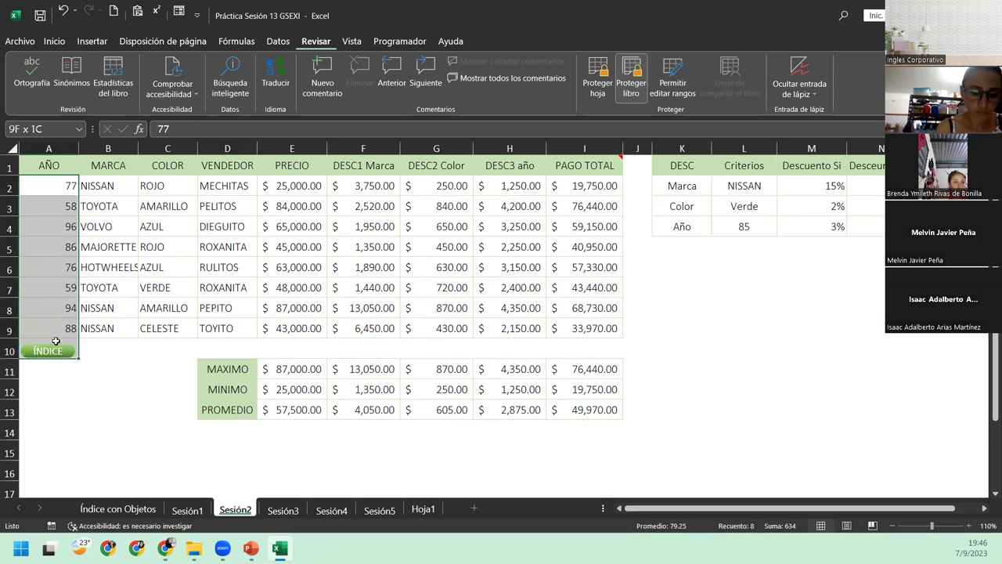
Add an editable range titled Año covering A2:A9.
click(673, 79)
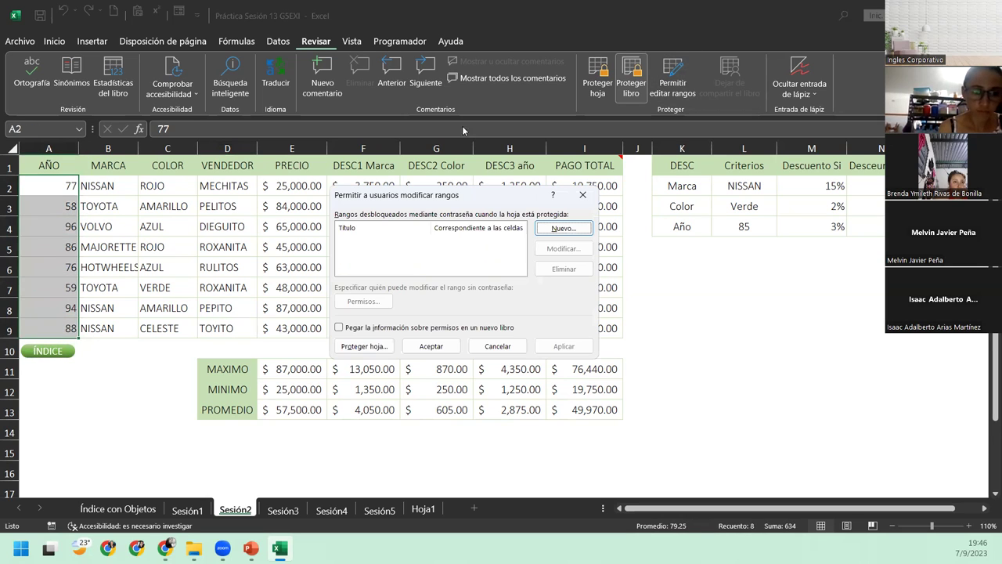
click(569, 226)
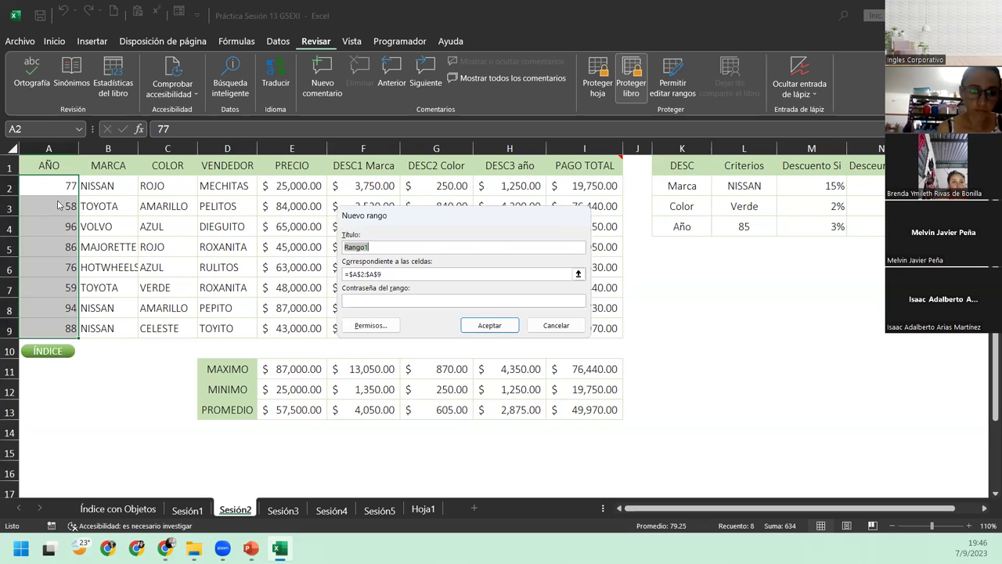
text(año)
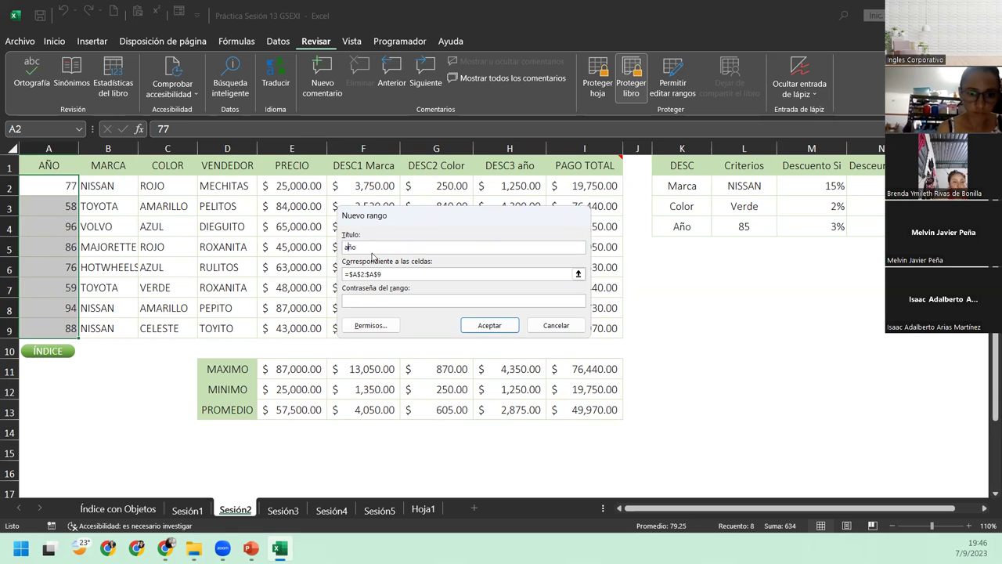
key(Delete)
text(A)
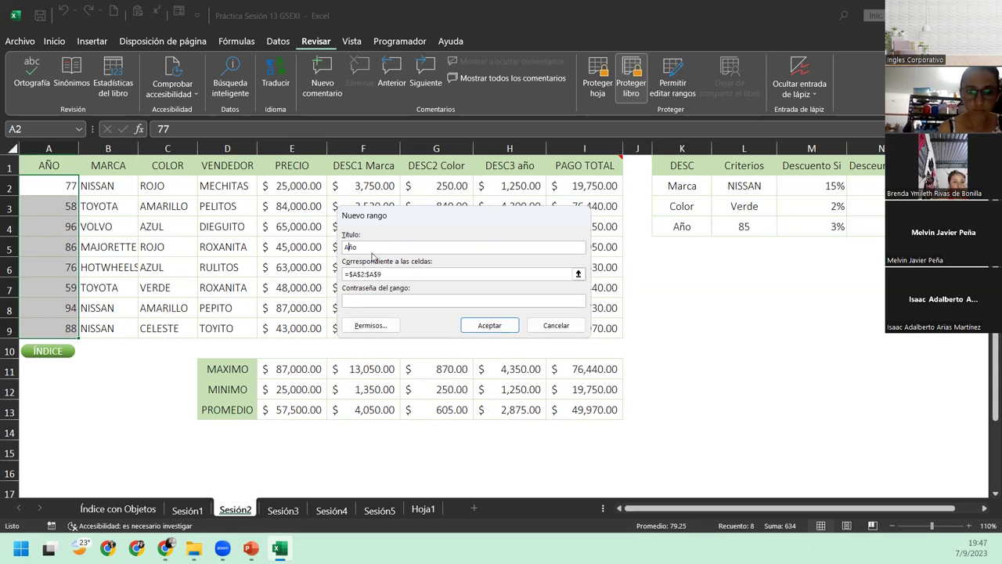
click(489, 325)
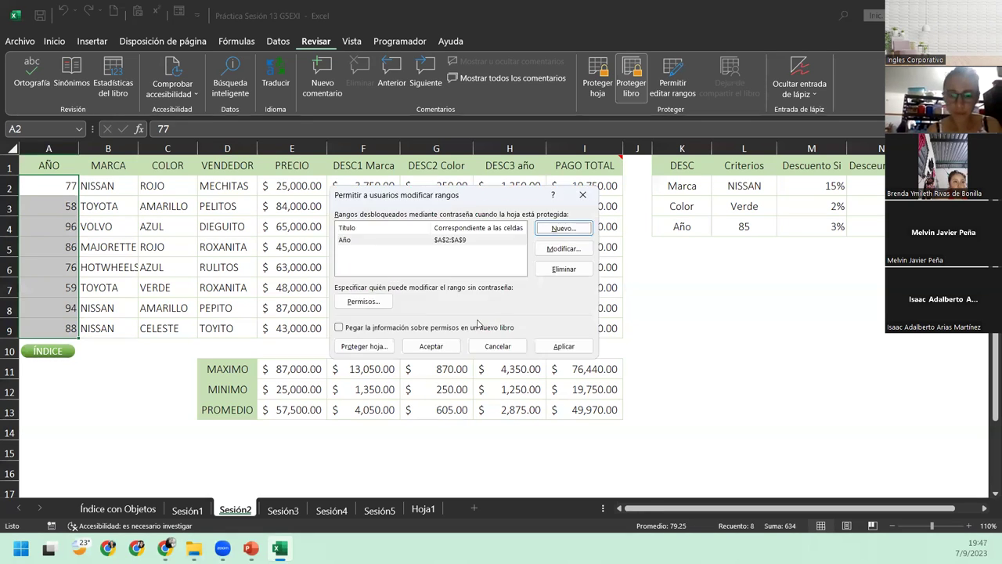
Add an editable range titled Marca covering B2:B9.
click(564, 228)
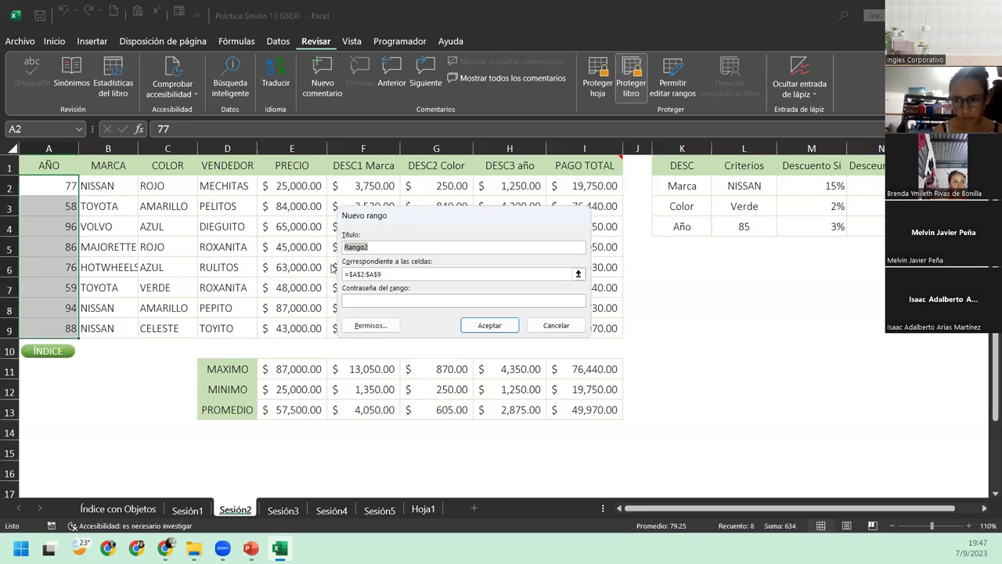
text(marca)
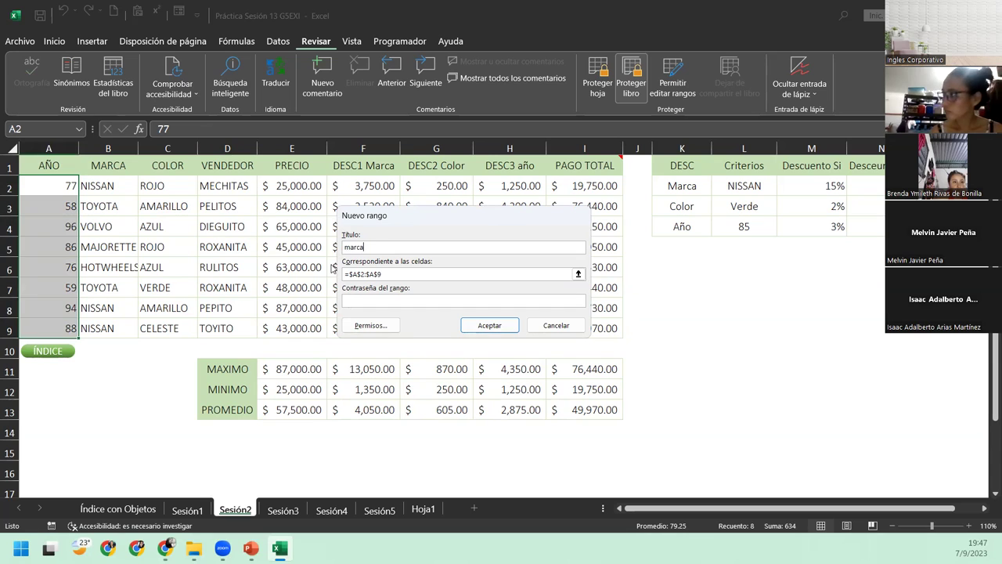
key(BackSpace)
key(BackSpace)
key(BackSpace)
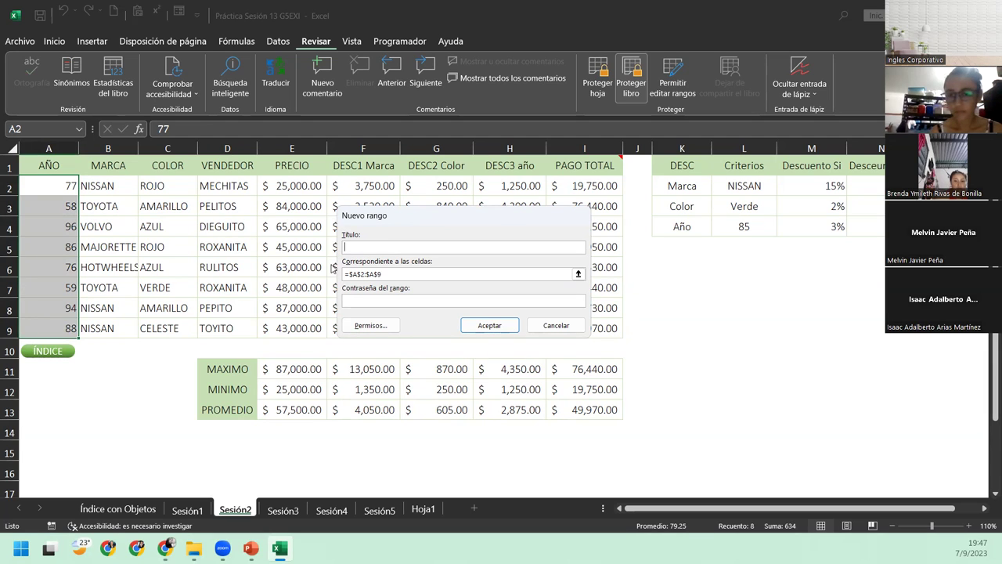
text(mARCA)
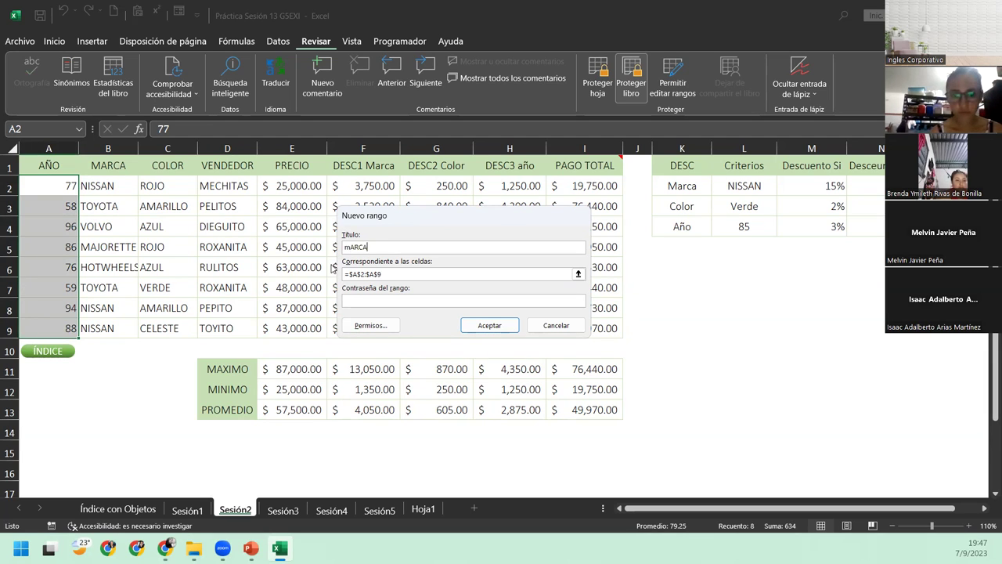
key(BackSpace)
key(BackSpace)
key(BackSpace)
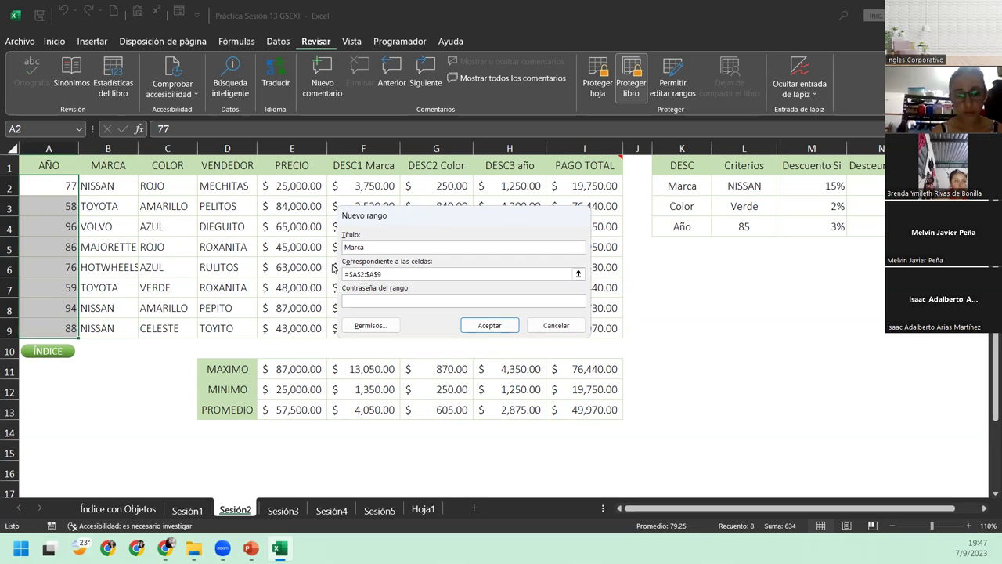
key(Tab)
mouse_move(102, 185)
mouse_down()
mouse_move(118, 258)
mouse_move(118, 332)
mouse_up()
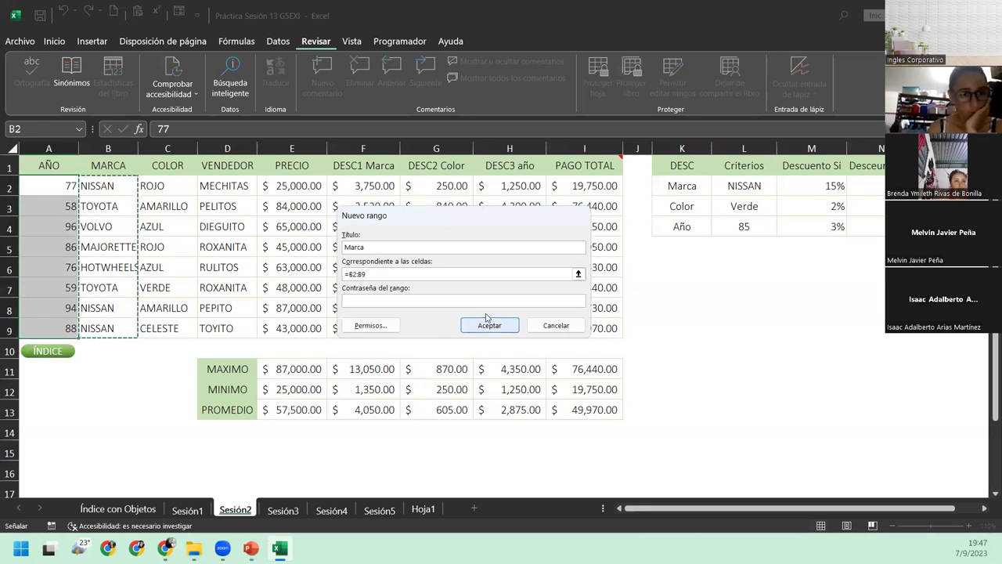
click(489, 328)
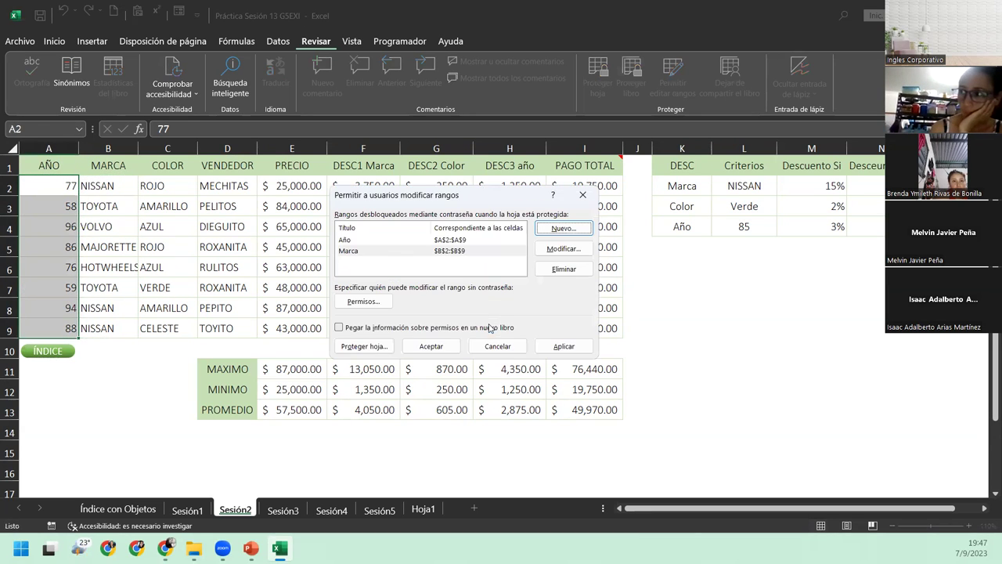
Add an editable range titled Color covering C2:C9.
click(563, 229)
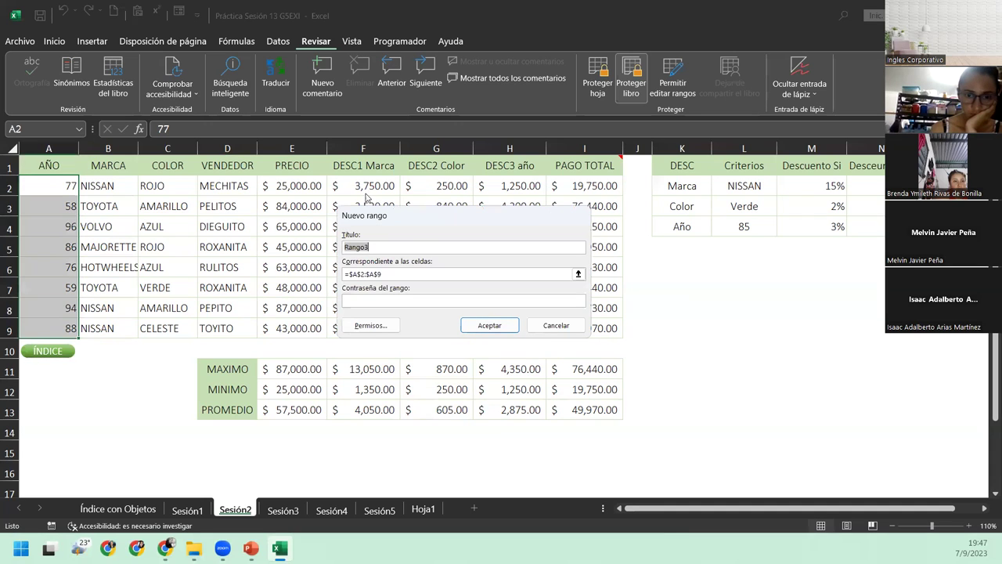
text(a)
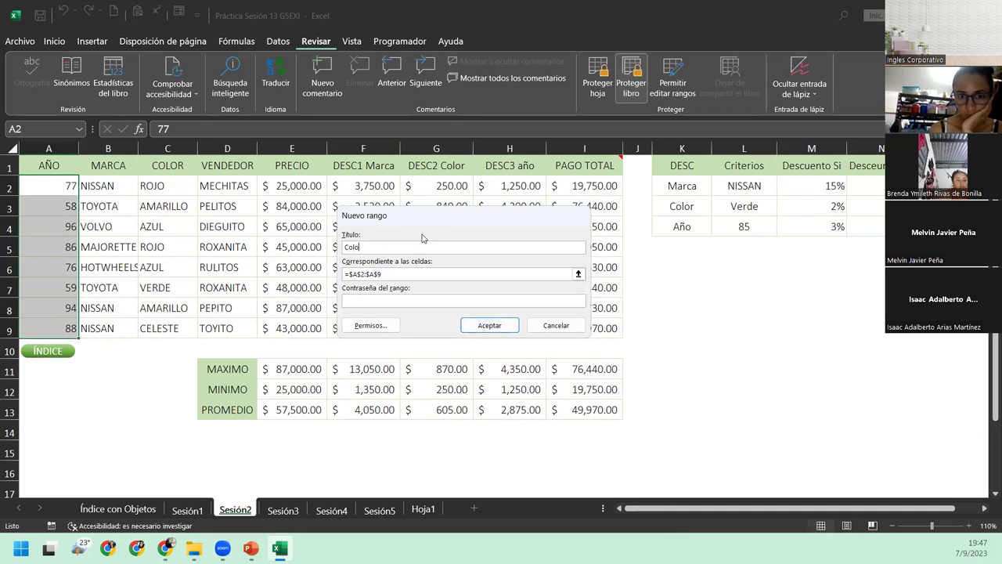
click(395, 270)
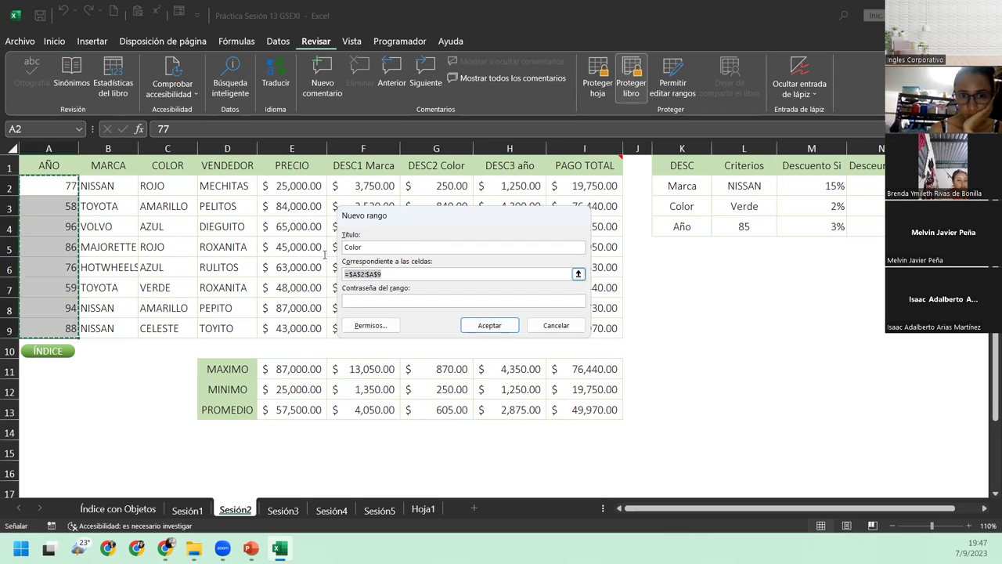
drag(166, 186, 193, 321)
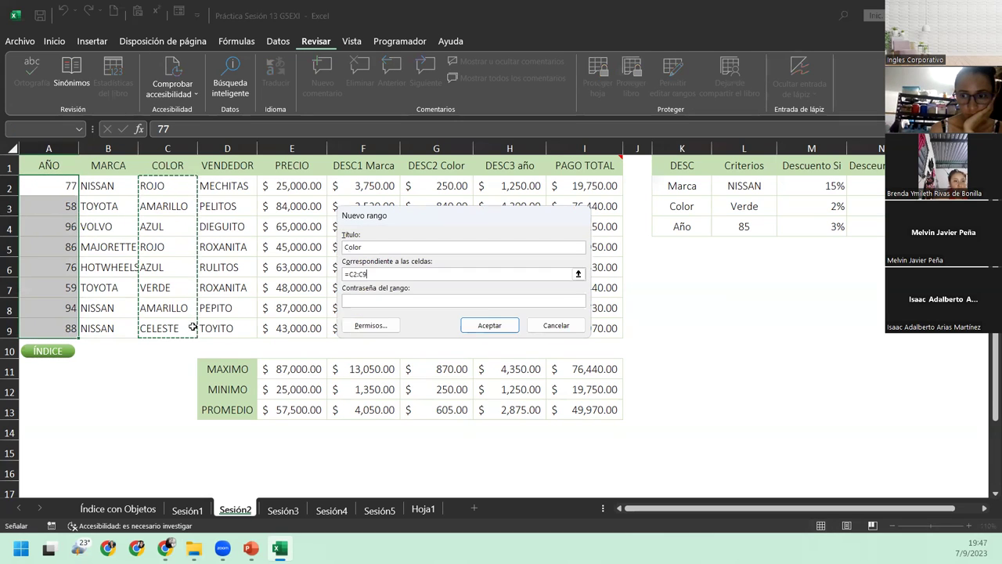
click(490, 326)
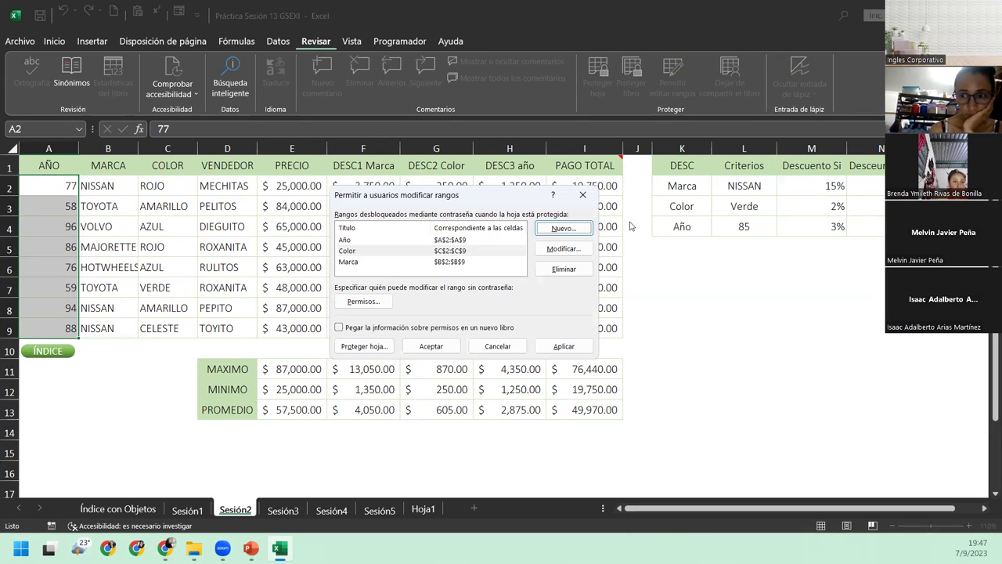
Add an editable range titled Vendedor covering D2:D9.
click(565, 228)
text(Vend)
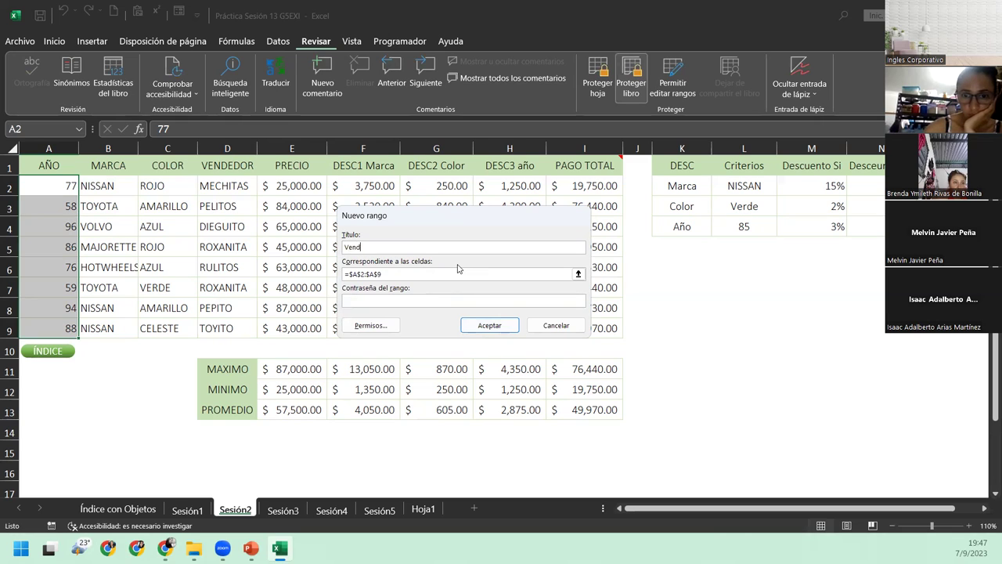
text(or)
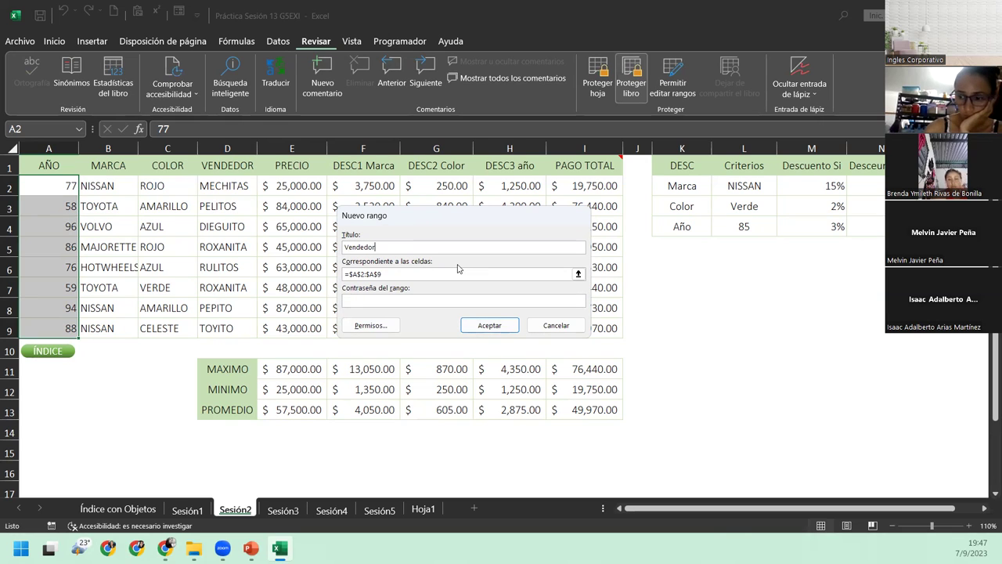
click(440, 273)
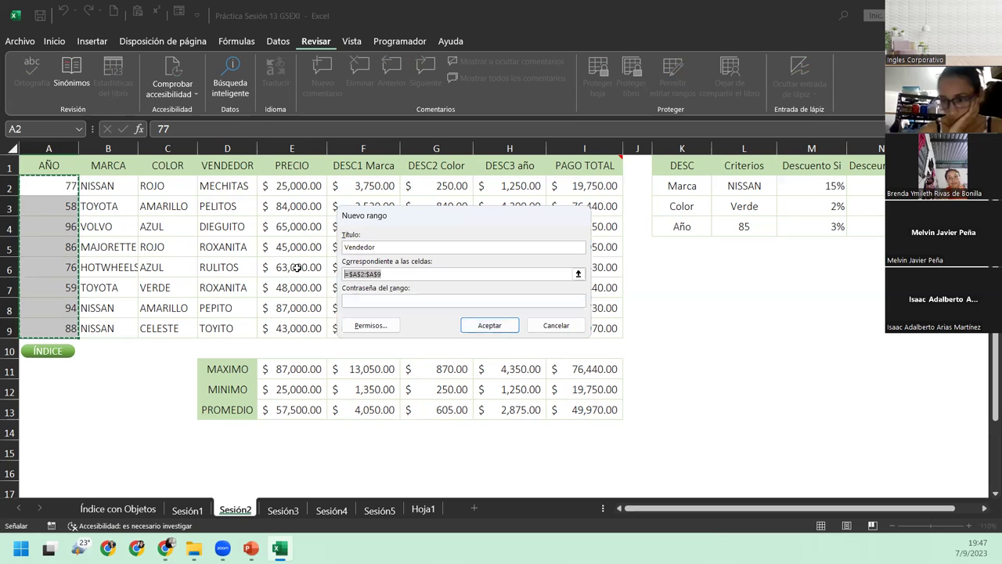
drag(235, 185, 234, 328)
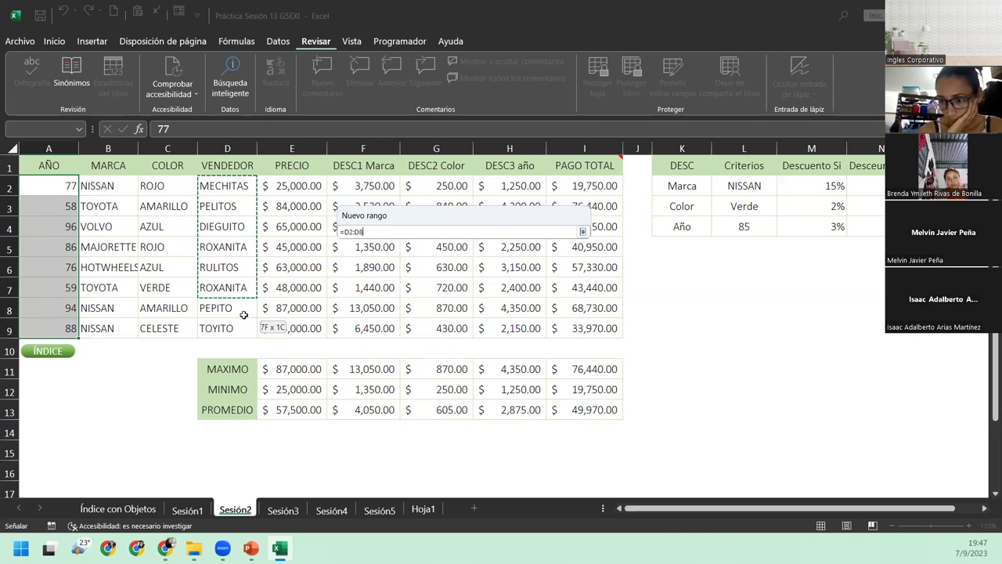
click(501, 323)
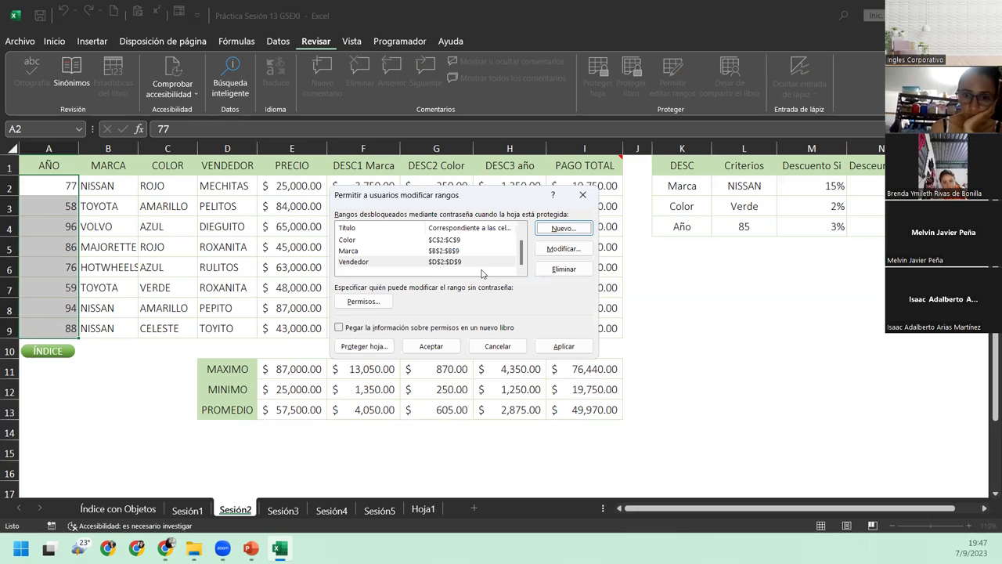
Add an editable range titled Precio covering E2:E9.
click(564, 228)
text(Preci)
key(Tab)
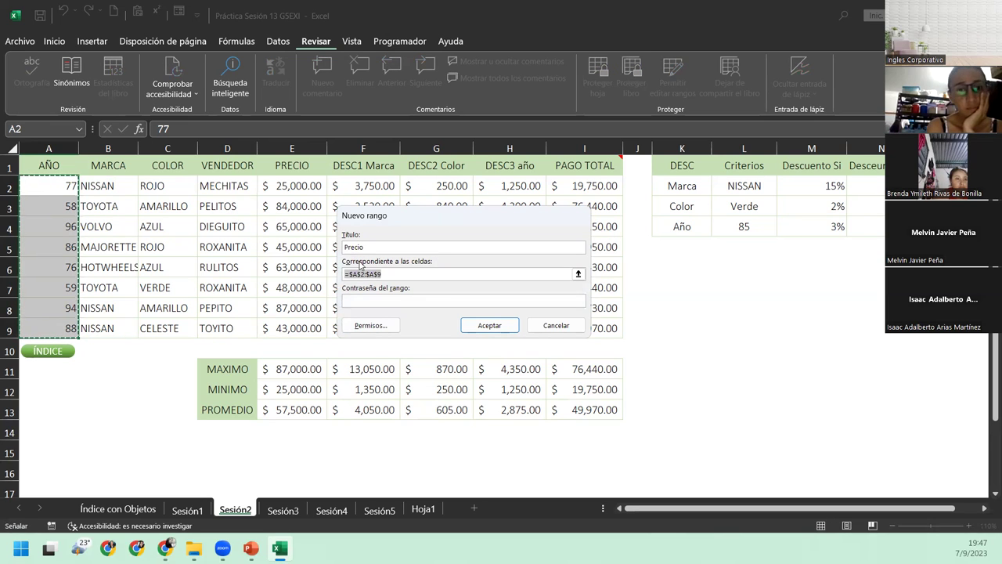
drag(291, 187, 311, 333)
click(496, 327)
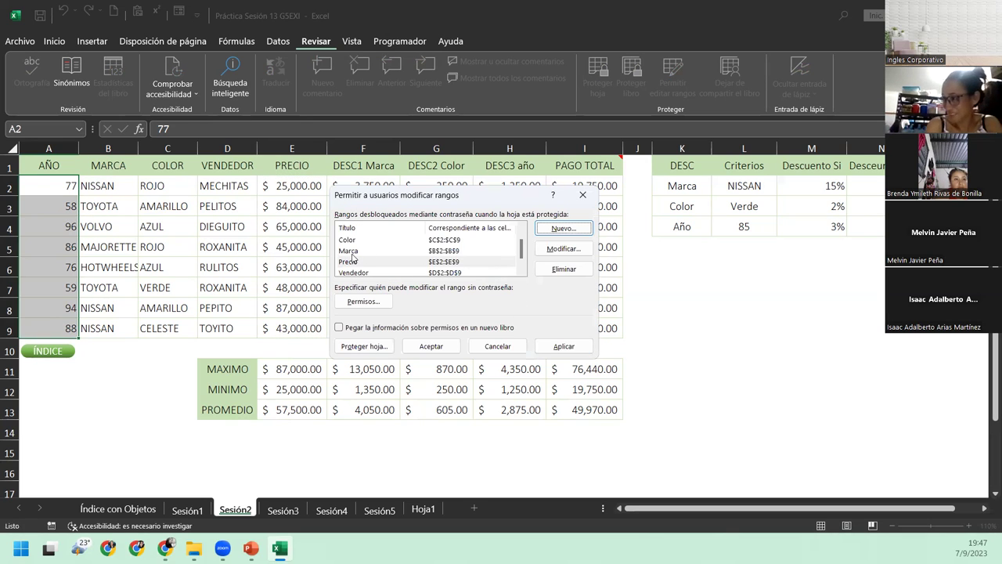
Review the five ranges in the list, then close the editable-ranges window.
click(438, 250)
key(Up)
click(449, 251)
click(449, 261)
click(449, 271)
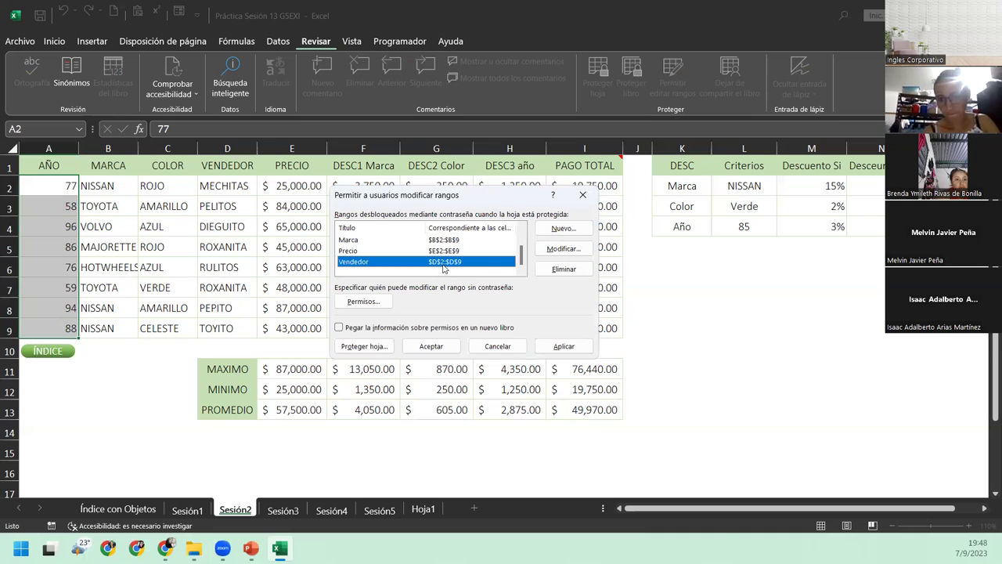
scroll(443, 269, up, 1)
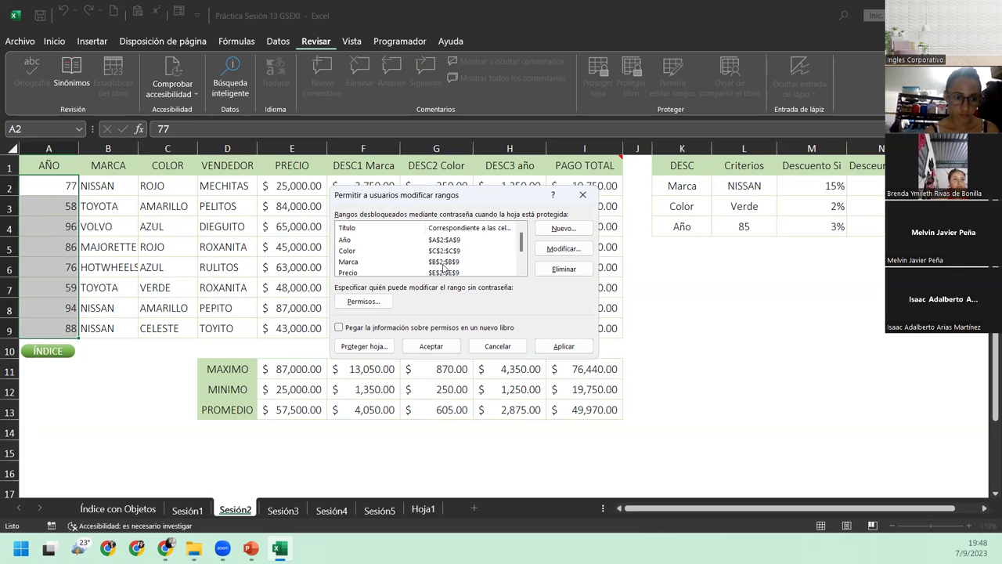
click(581, 194)
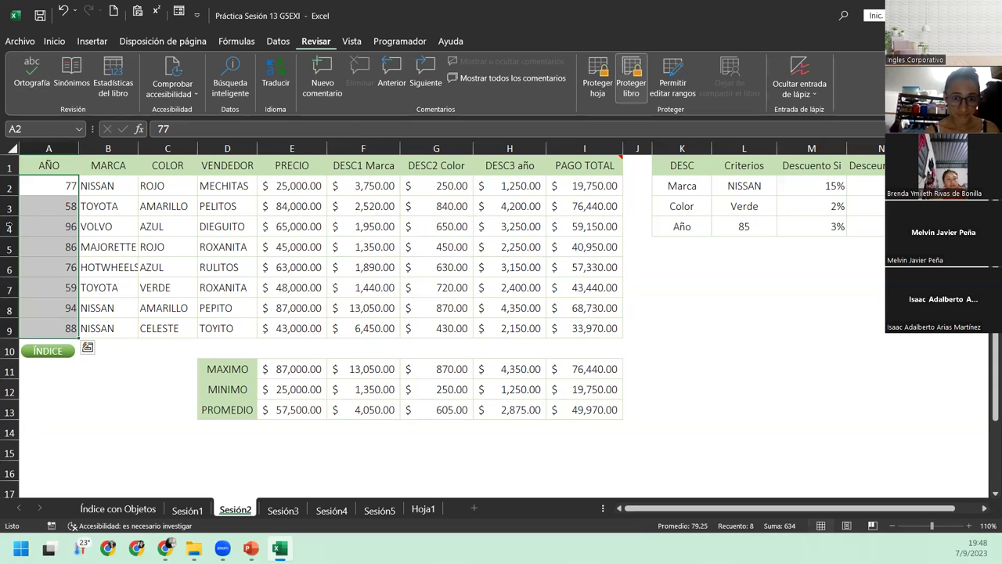
Reopen the Permitir a usuarios modificar rangos dialog and close it without changes.
click(64, 191)
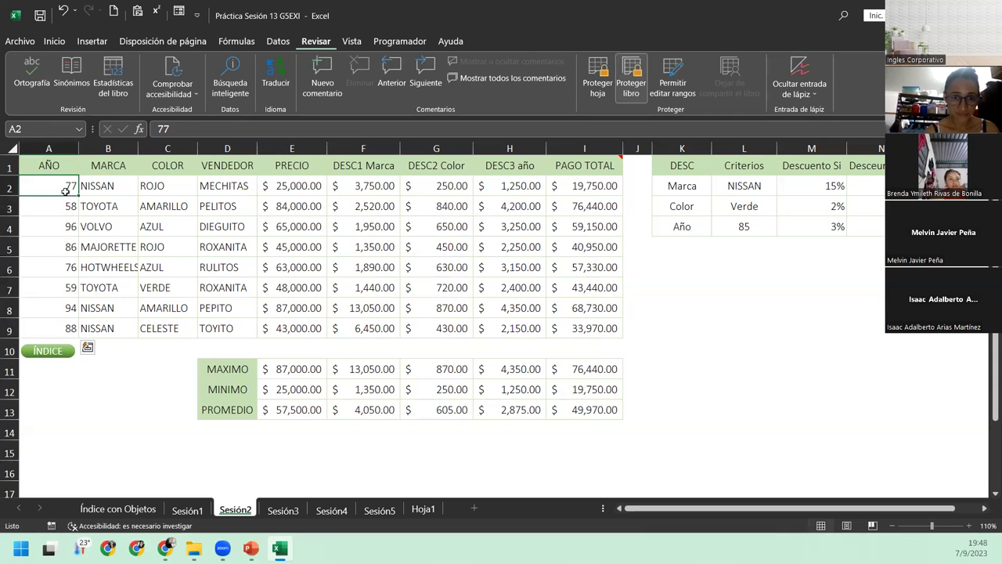
click(669, 77)
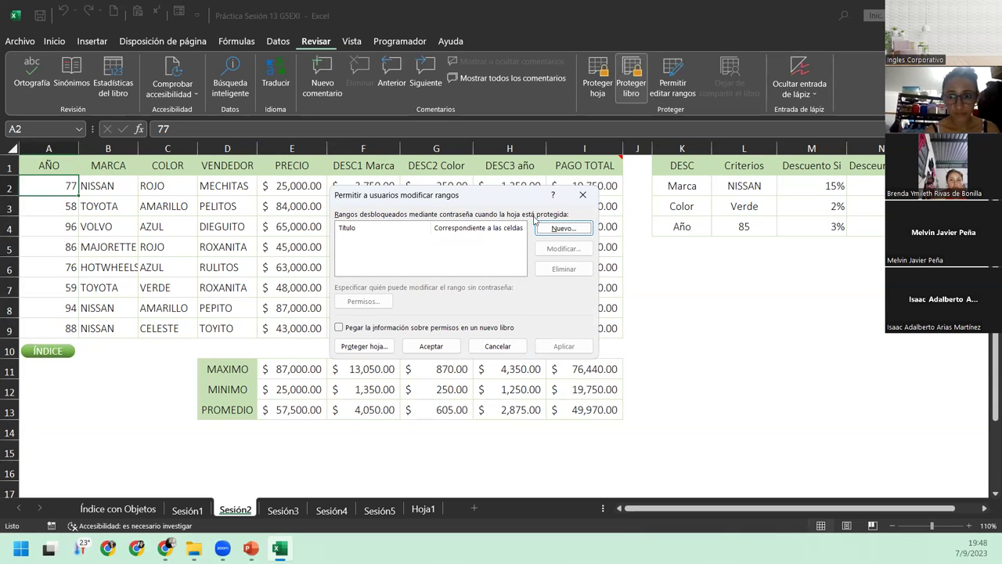
click(583, 195)
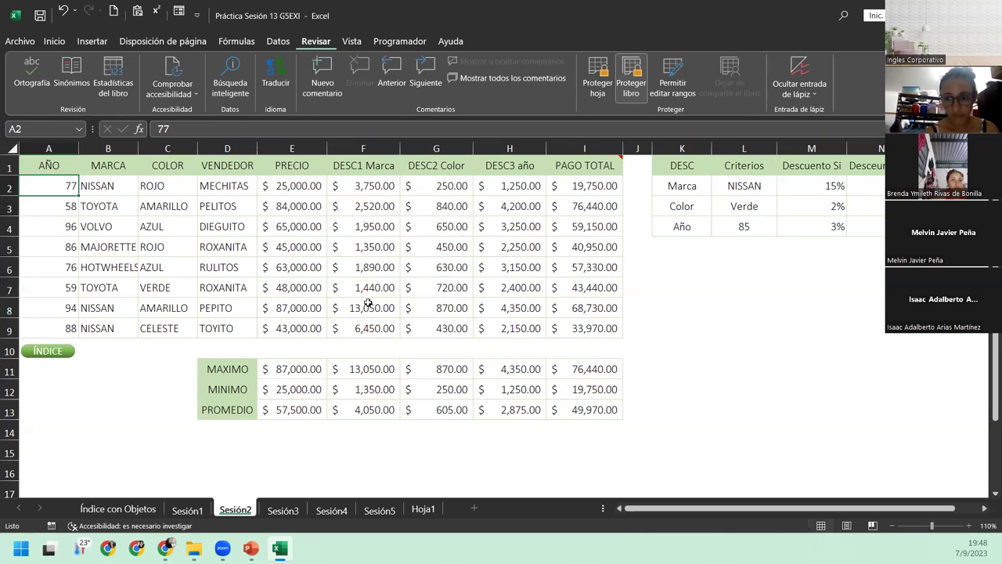
Return to the Sesión2 car table and review columns A through E, ending on A2.
click(187, 510)
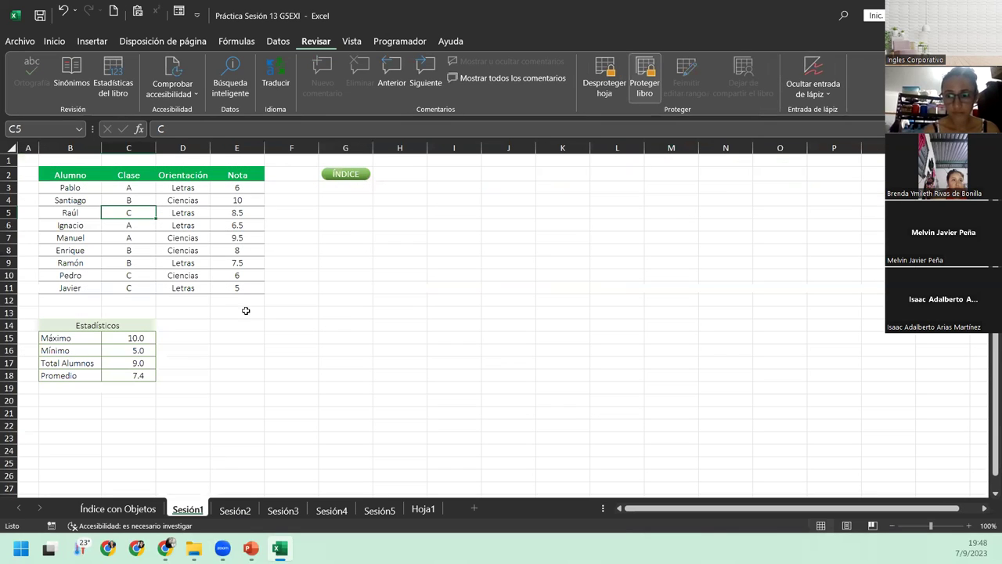
click(235, 510)
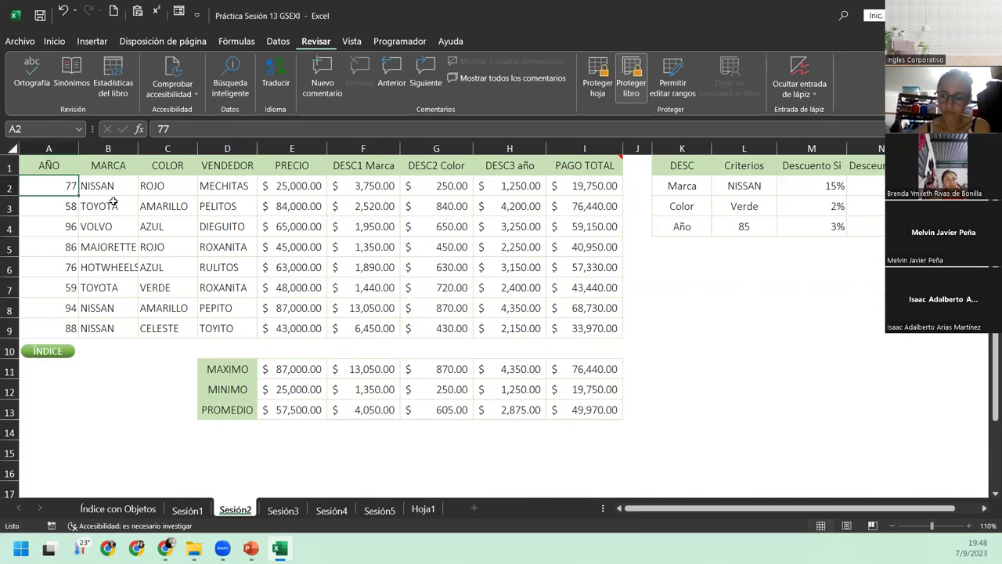
click(49, 148)
click(108, 148)
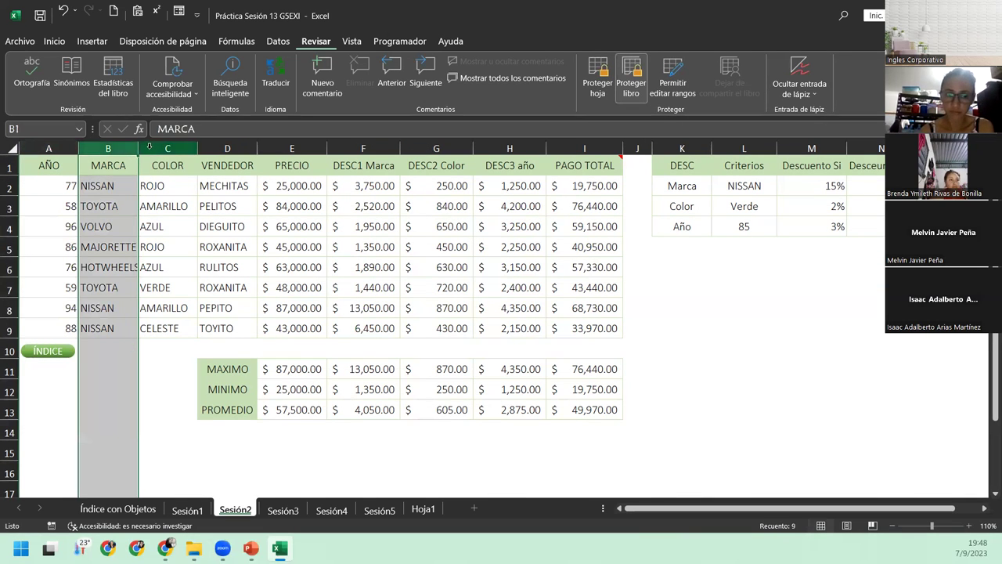
click(151, 148)
click(227, 148)
click(292, 148)
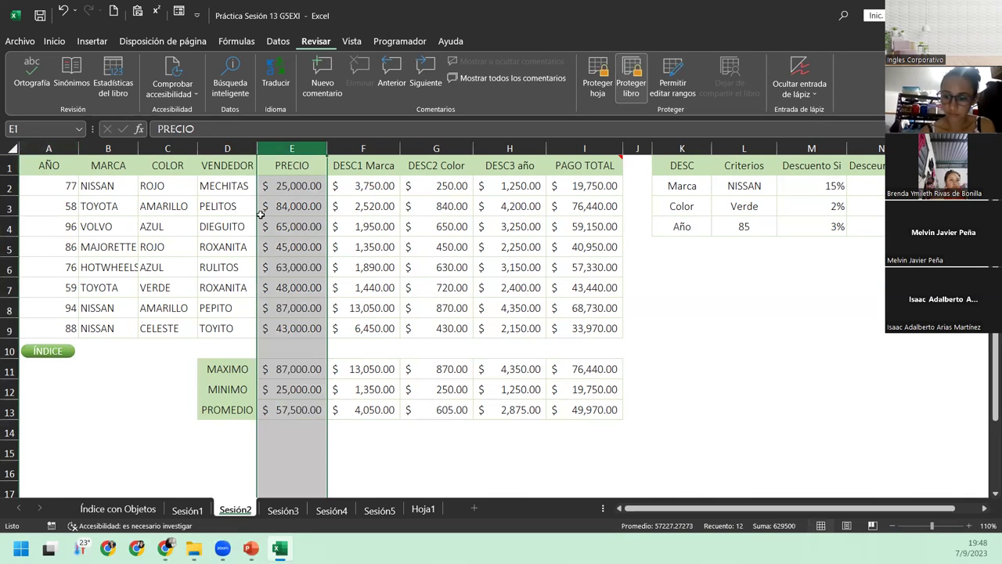
click(49, 191)
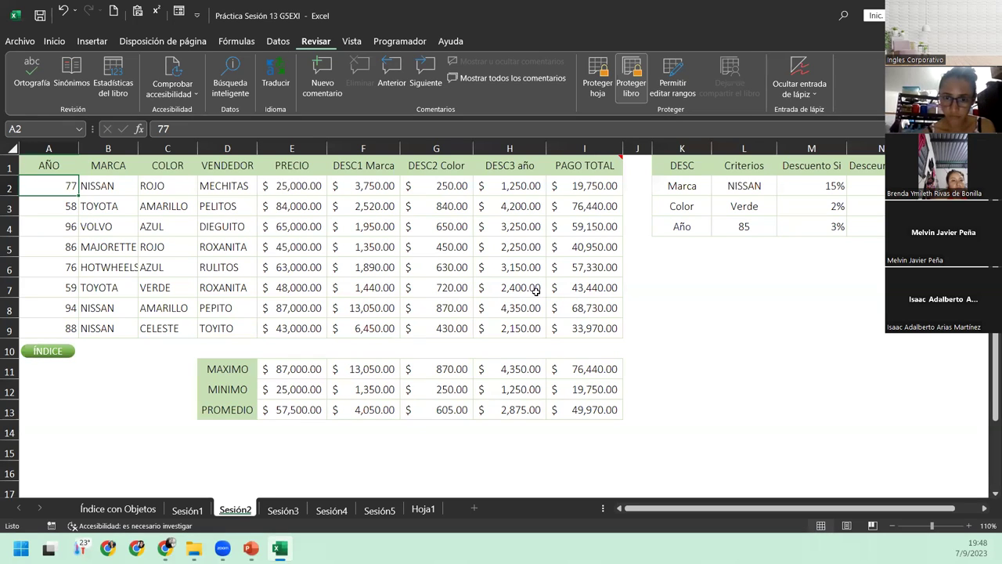
Check the editable ranges dialog again, close it, and select the AÑO values A2:A9.
click(670, 75)
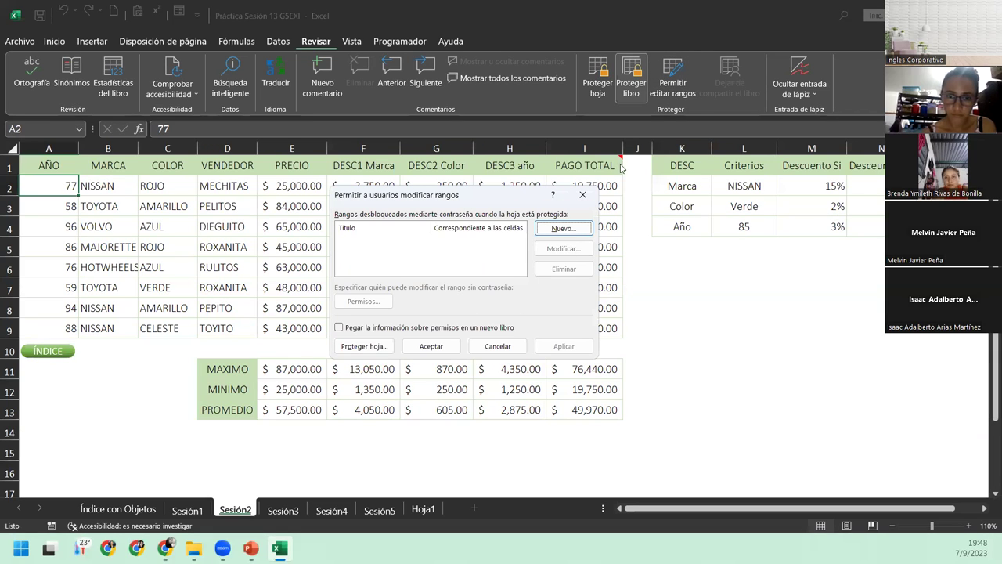
click(582, 194)
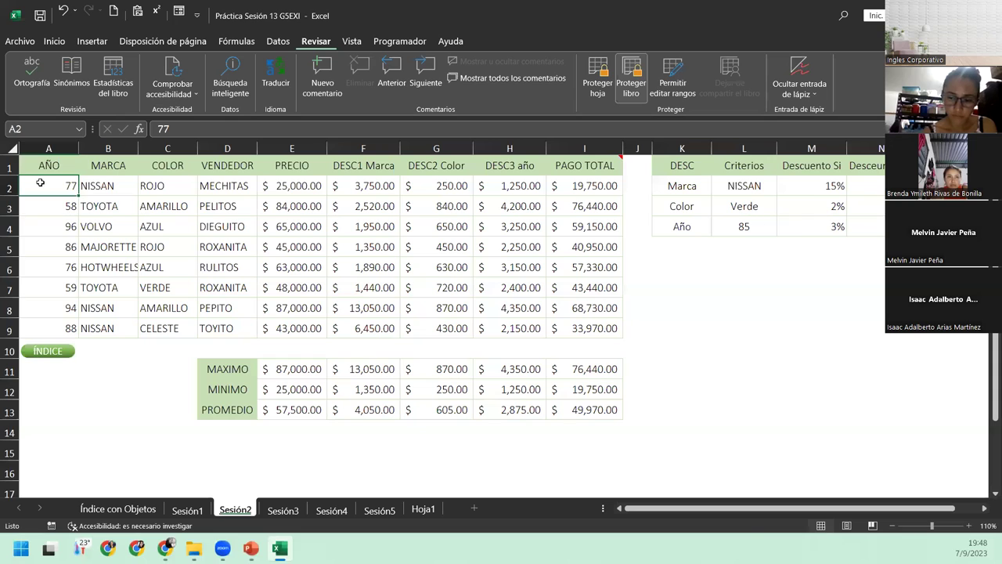
drag(40, 182, 39, 329)
Protect the Sesión2 sheet via Proteger hoja, entering and confirming a password.
click(290, 186)
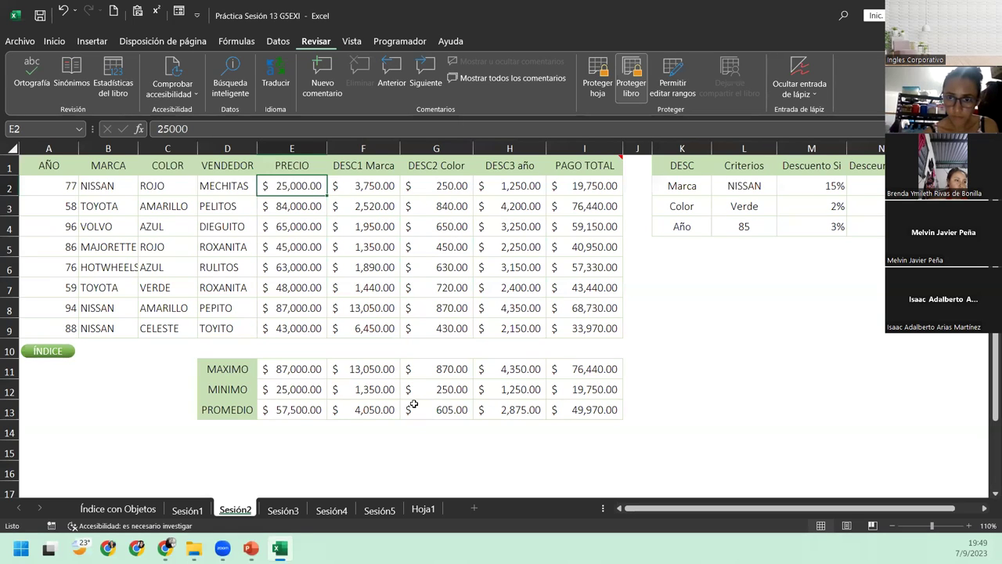
click(598, 76)
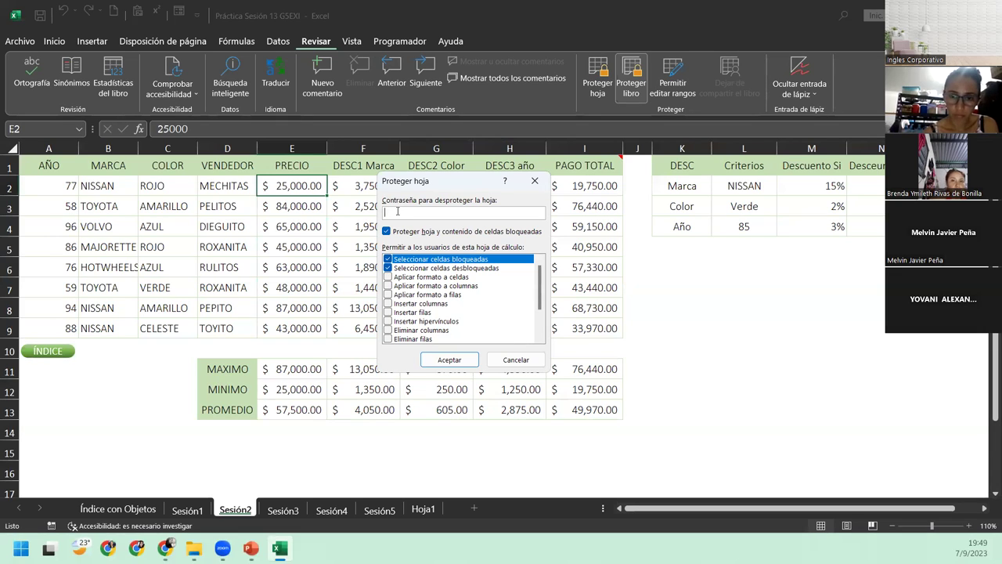
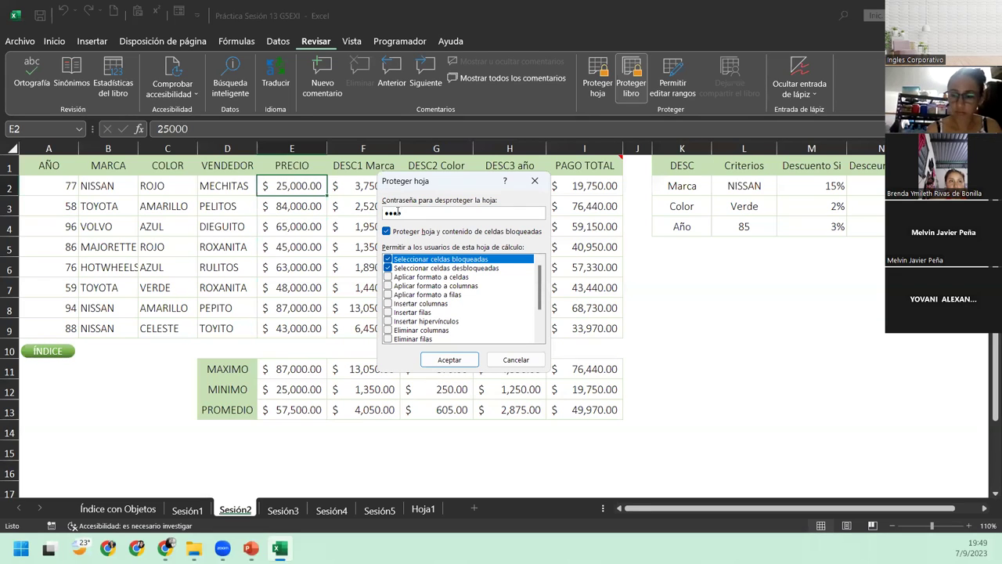
key(Return)
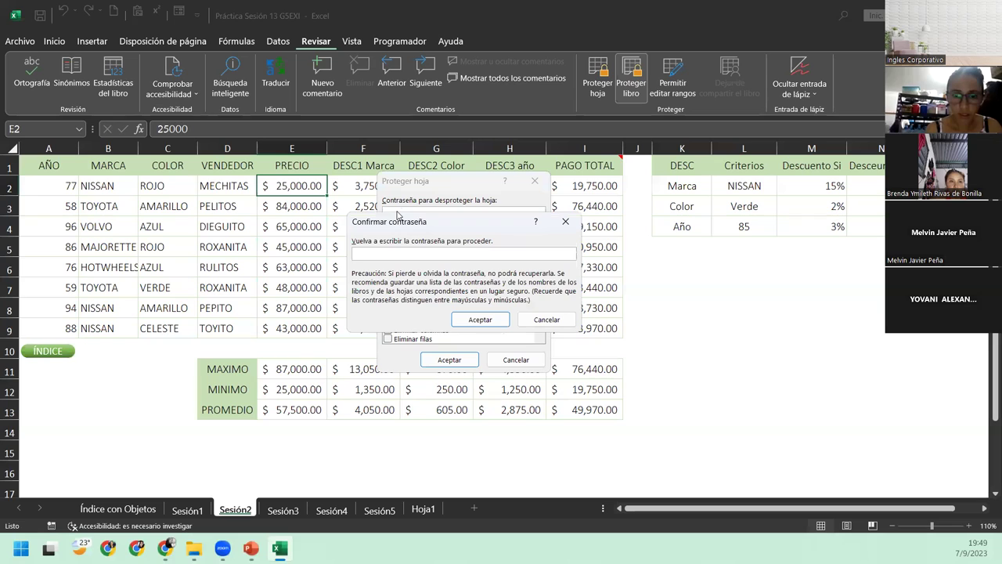
key(Return)
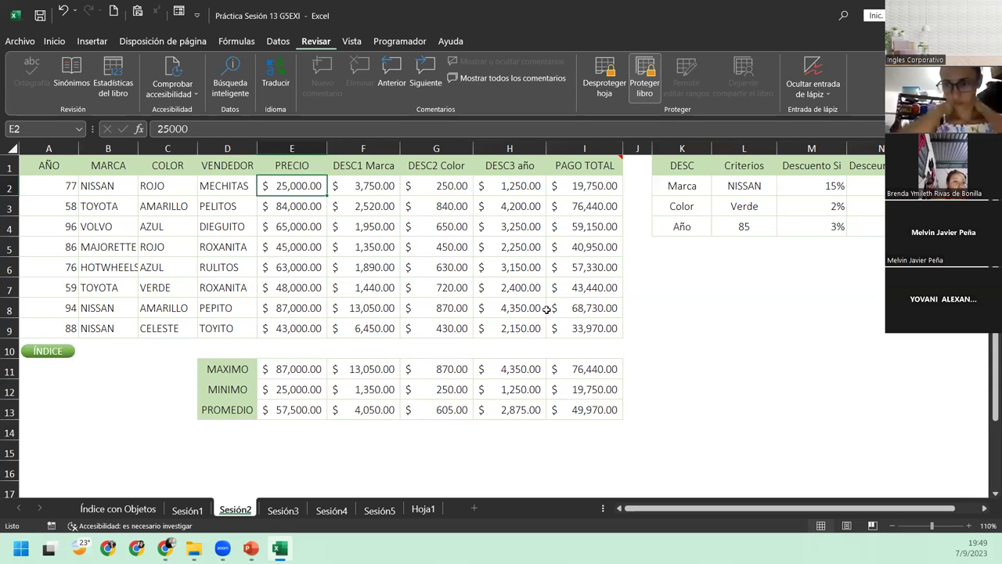
click(358, 203)
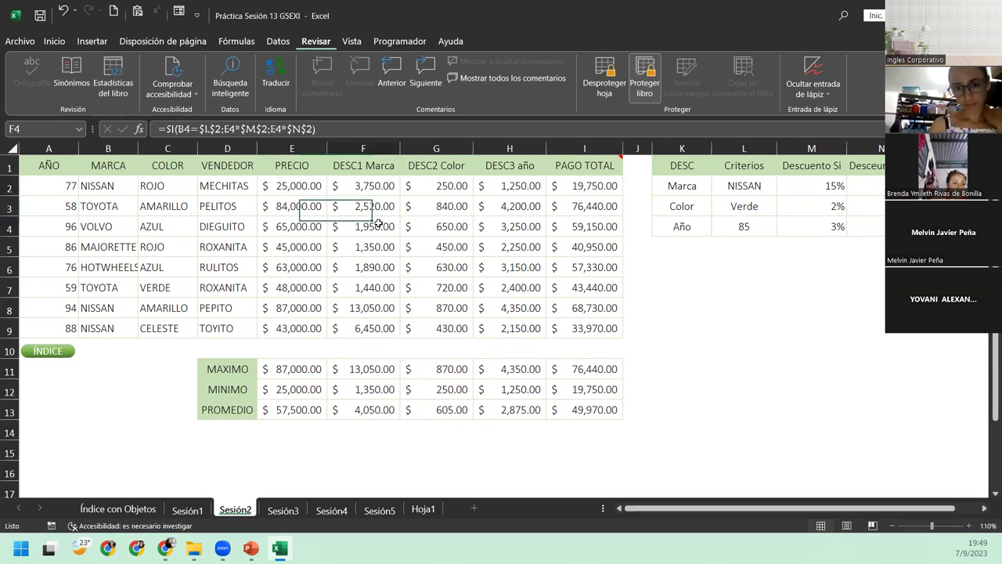
click(323, 197)
click(358, 192)
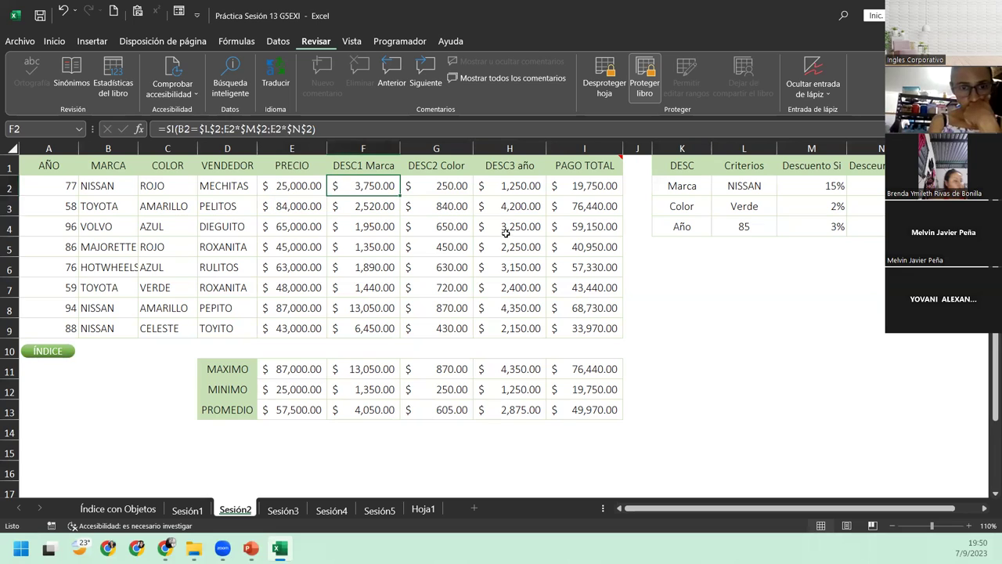
click(465, 309)
click(465, 326)
click(382, 326)
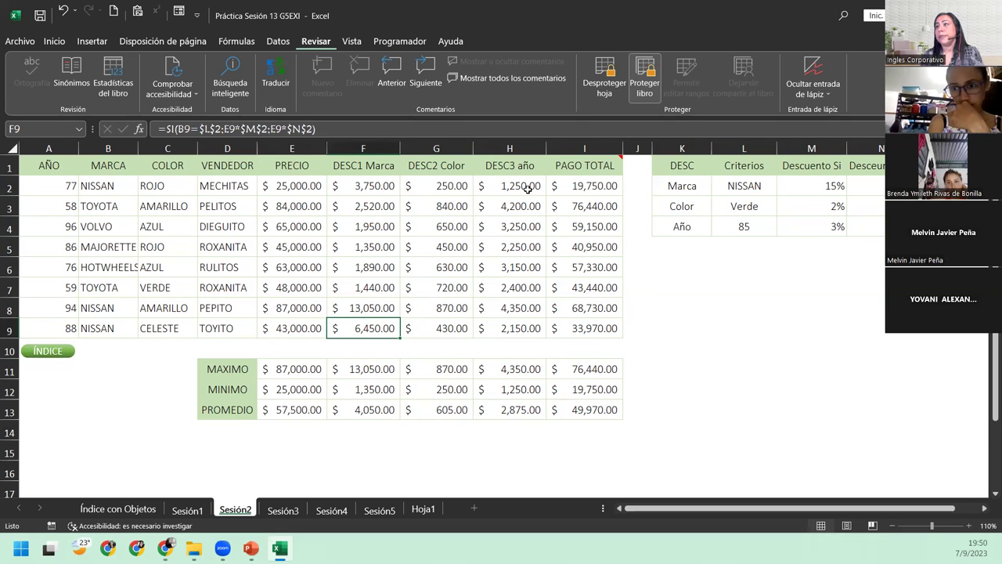
click(299, 339)
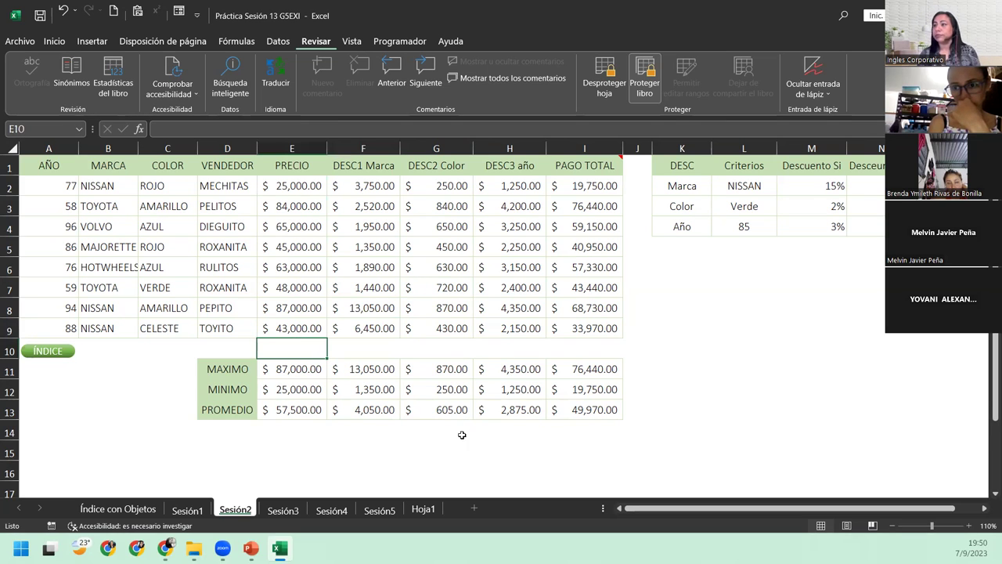
Step through the Sesión3 and Sesión4 tabs to the Sesión5 multiplication table.
click(282, 510)
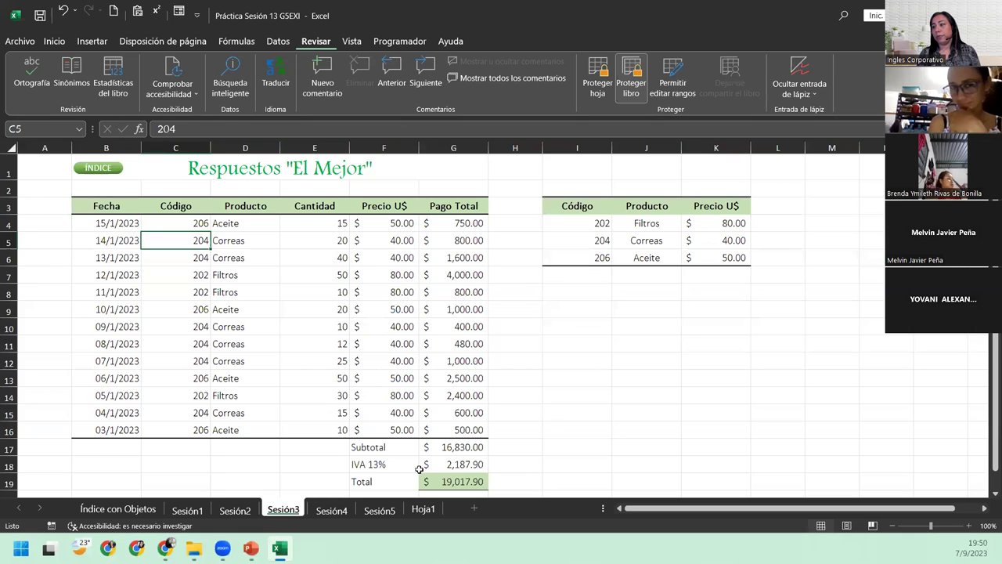
click(332, 511)
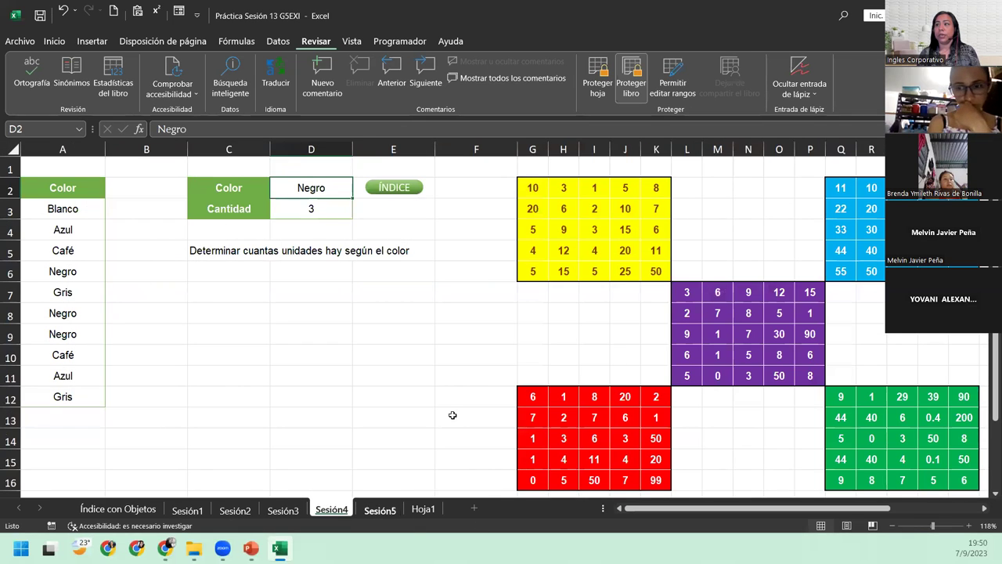
click(377, 510)
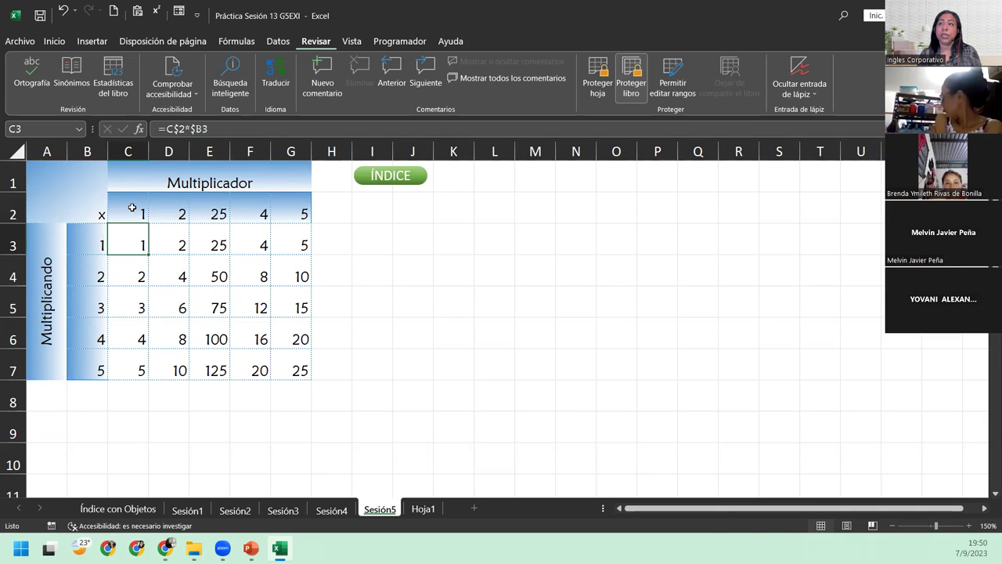
Review the C2:G2 multipliers and B3:B7 multiplicands, then change E2 from 25 to 3.
drag(132, 207, 302, 218)
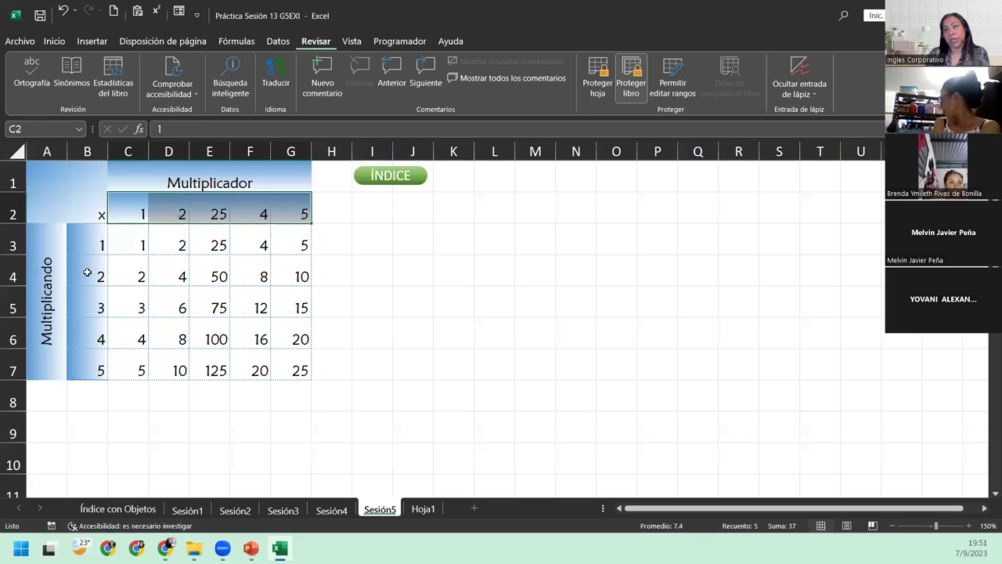
drag(90, 235, 86, 376)
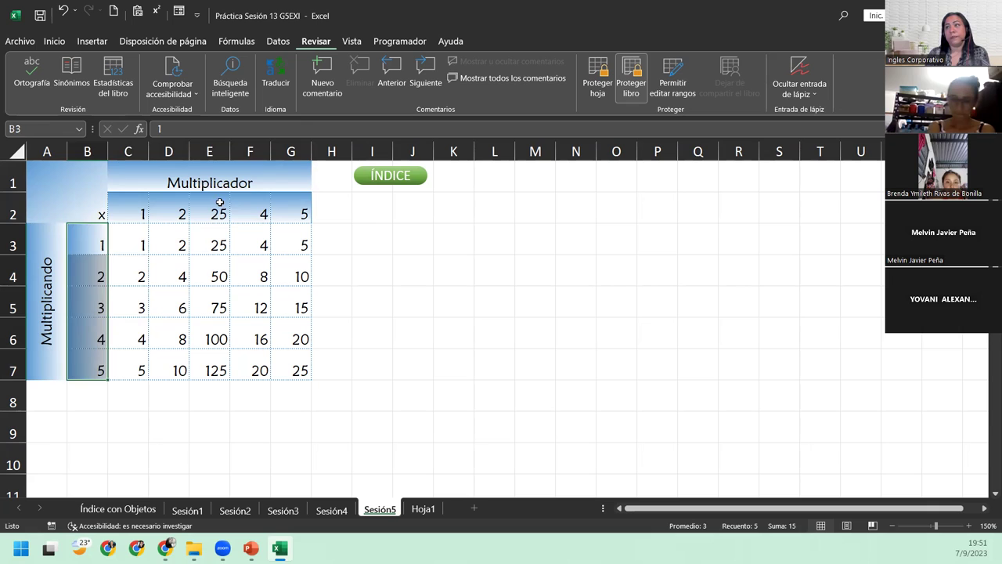
click(220, 202)
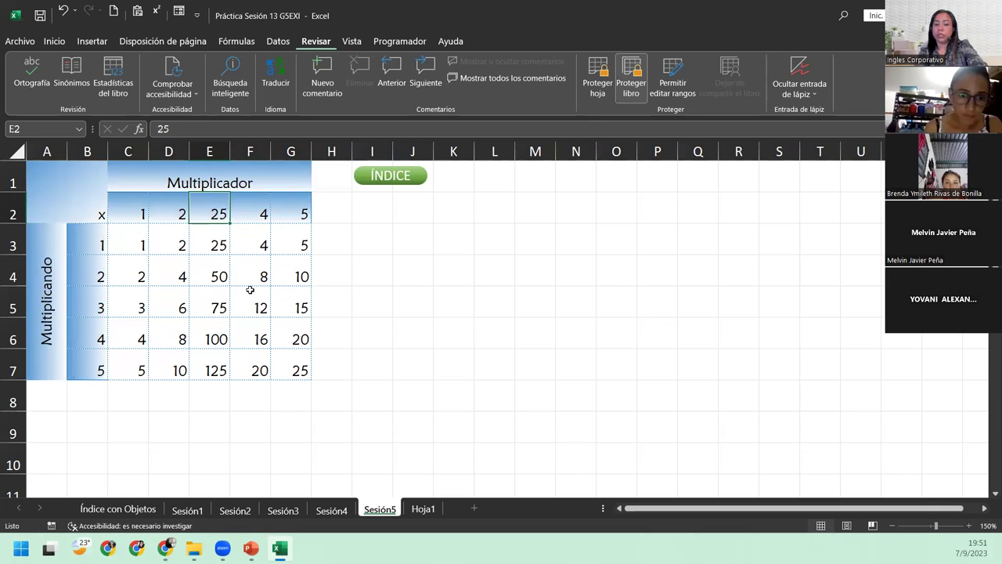
text(3)
key(Return)
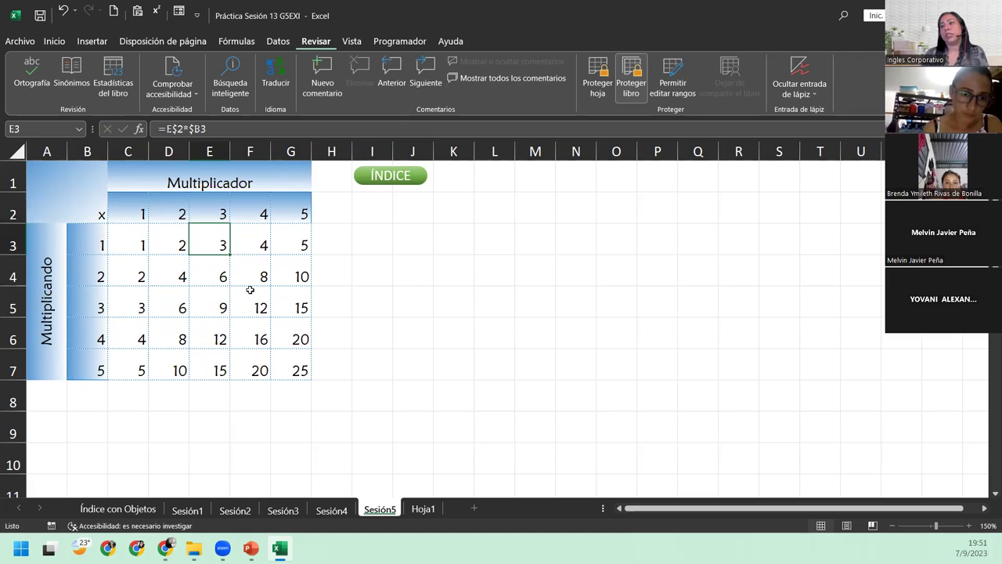
Inspect the C3 formula, the Multiplicador header, the x corner cell and C2.
click(120, 245)
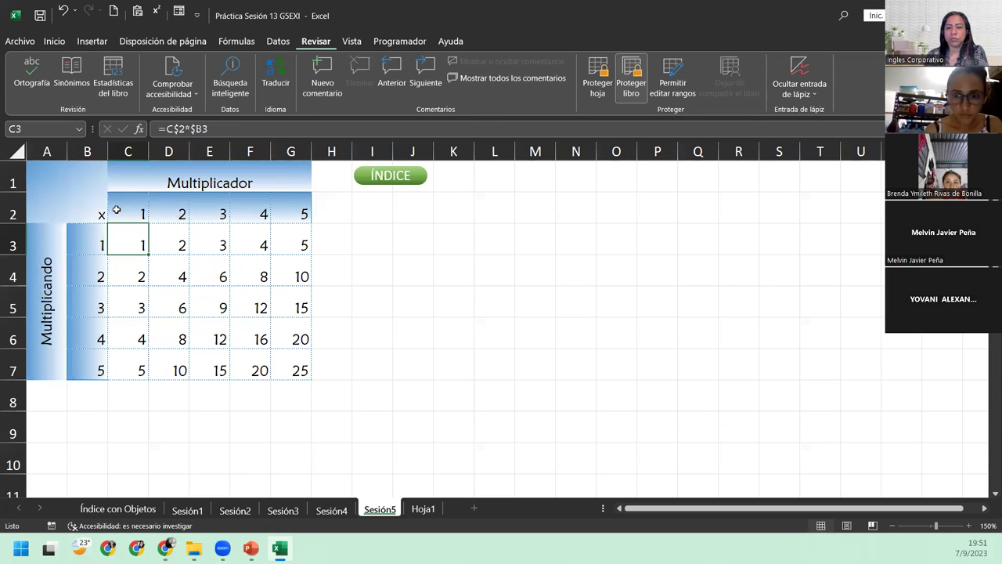
click(127, 181)
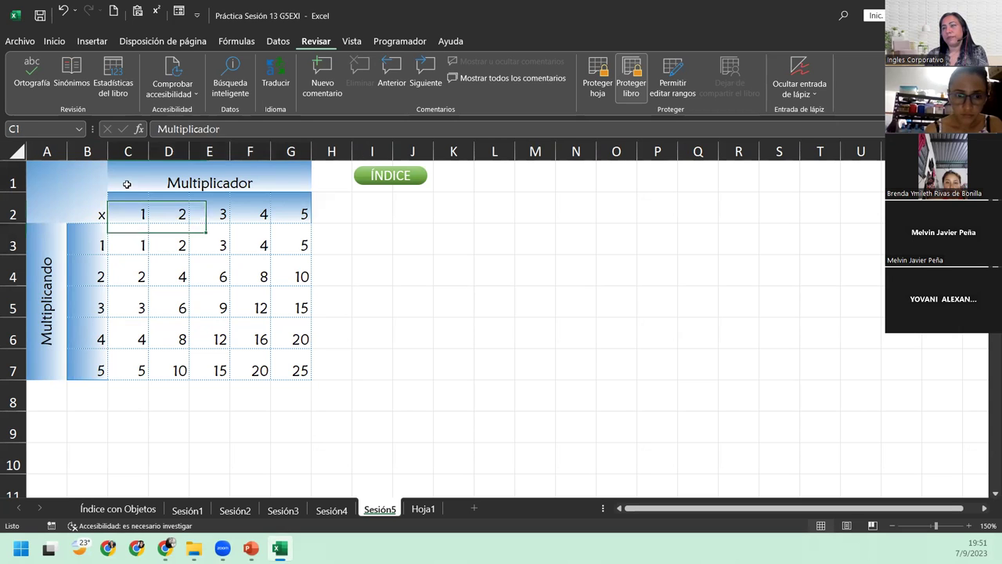
click(57, 173)
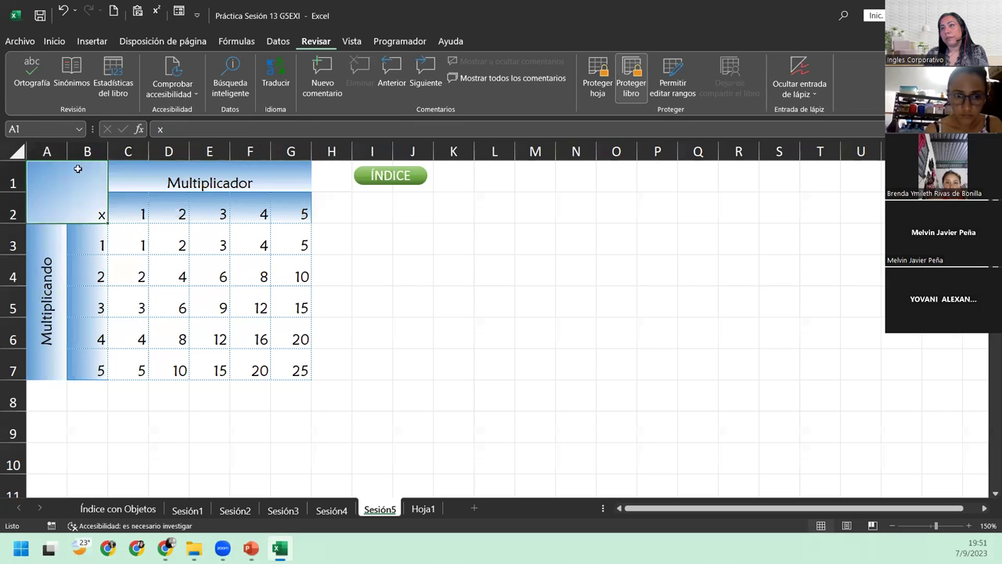
click(142, 201)
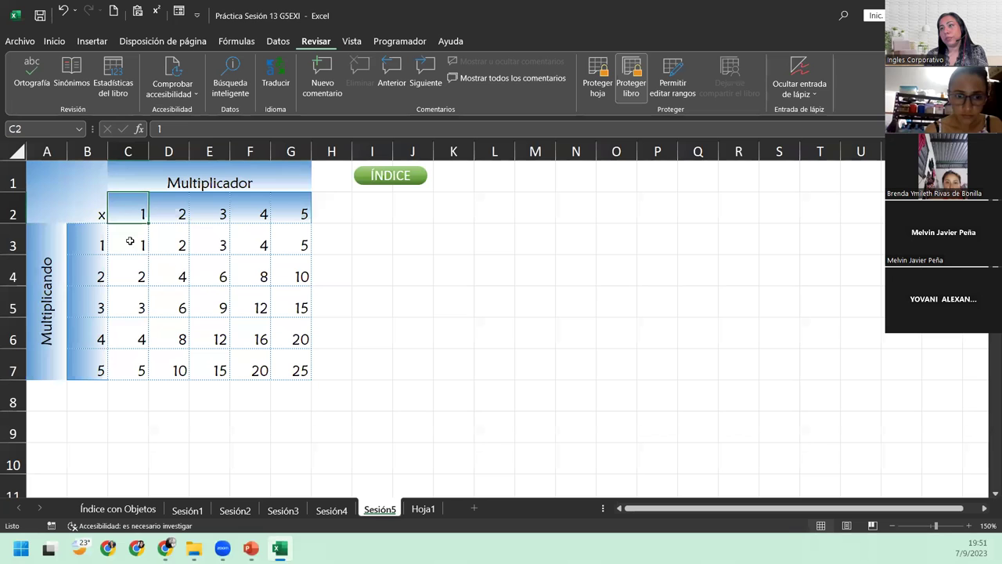
Review the results grid C3:G7 and multiplicands B3:B7, ending with C2:G2 selected.
drag(130, 241, 289, 364)
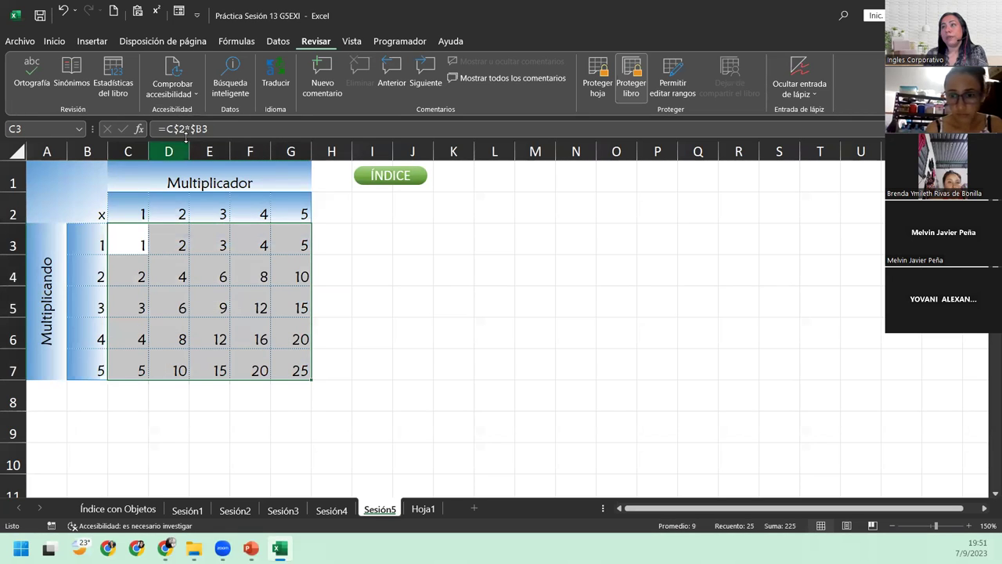
click(129, 244)
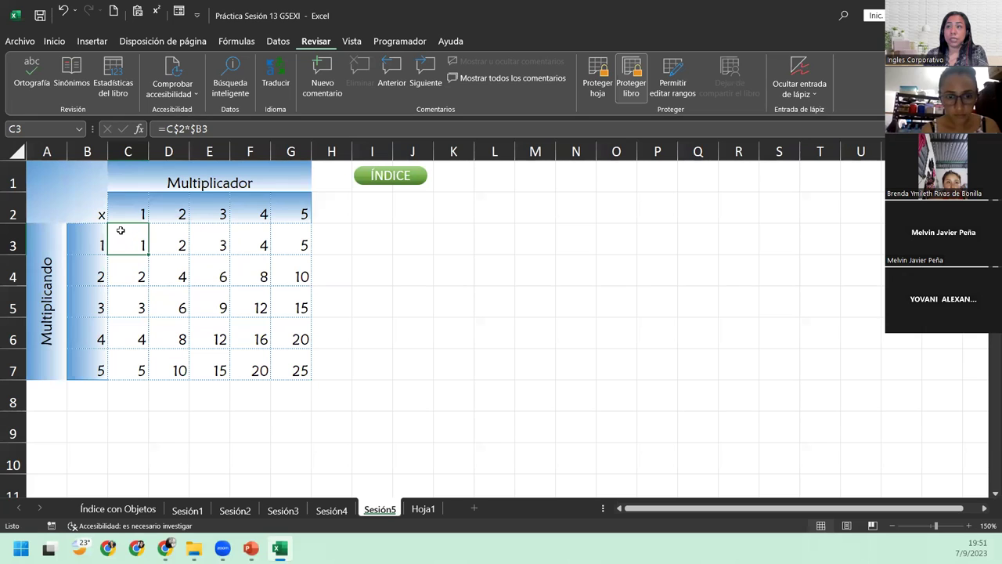
drag(126, 211, 298, 210)
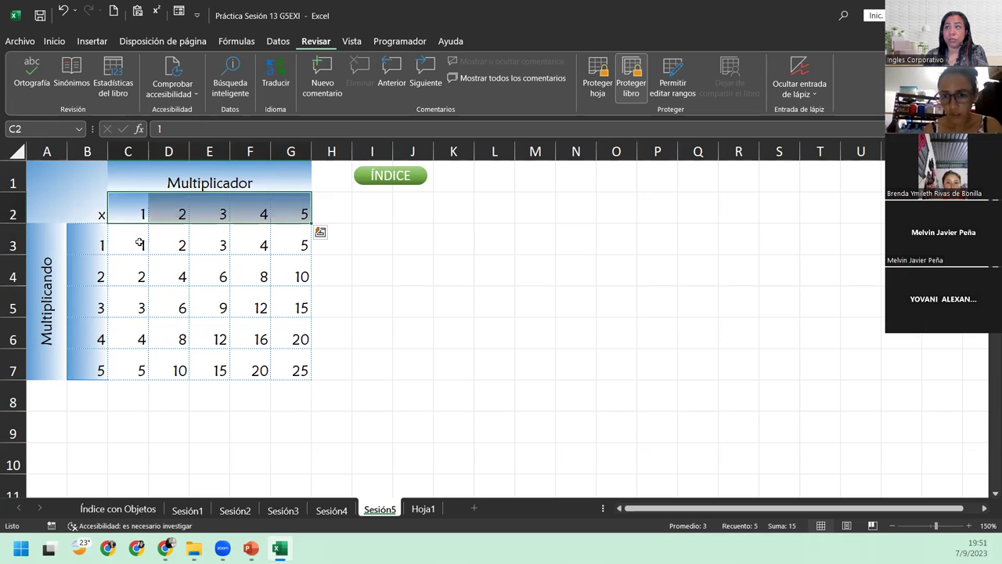
drag(90, 241, 90, 373)
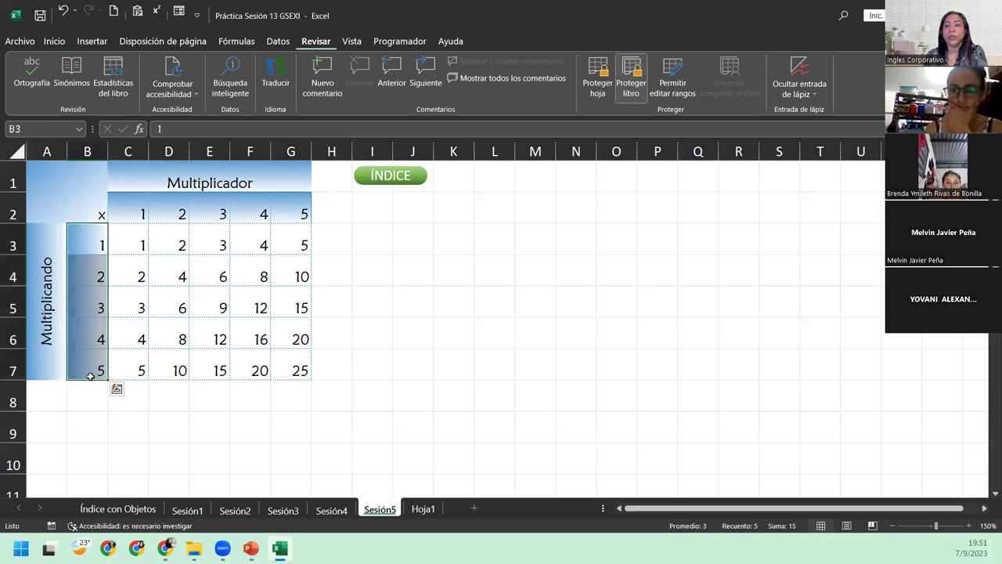
drag(129, 208, 302, 210)
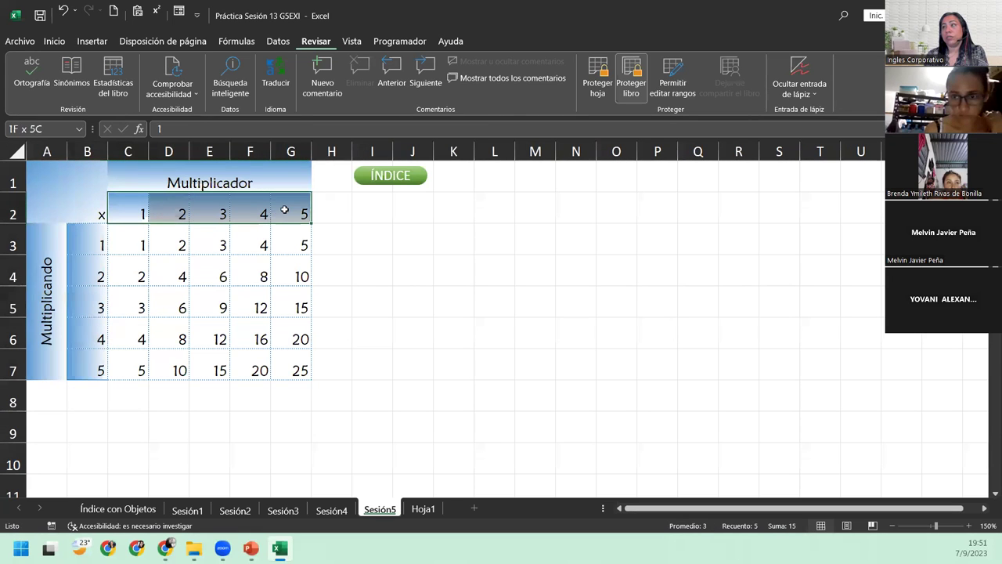
Create a password-protected editable range titled Multiplicador for $C$2:$G$2, apply it and close.
click(672, 71)
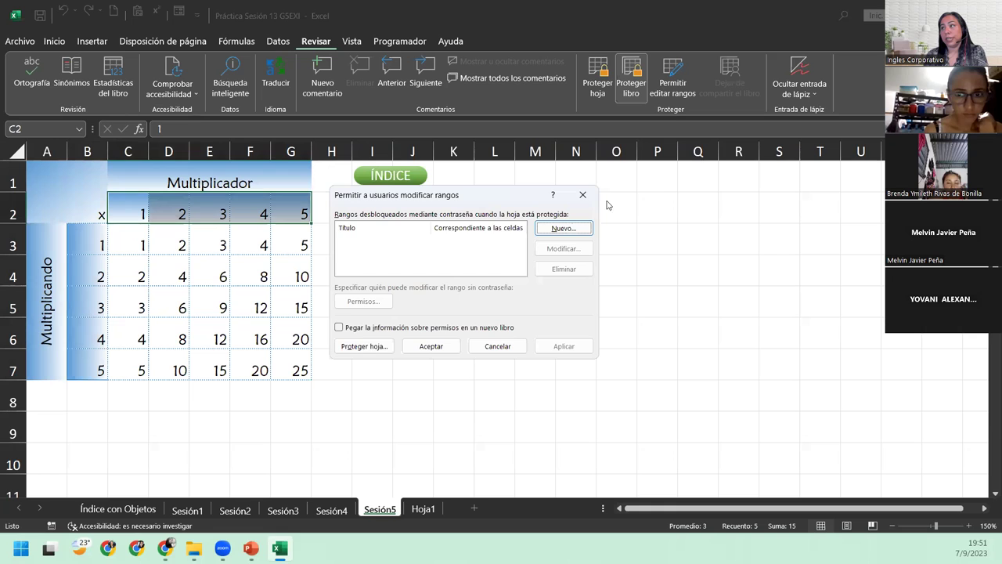
click(564, 229)
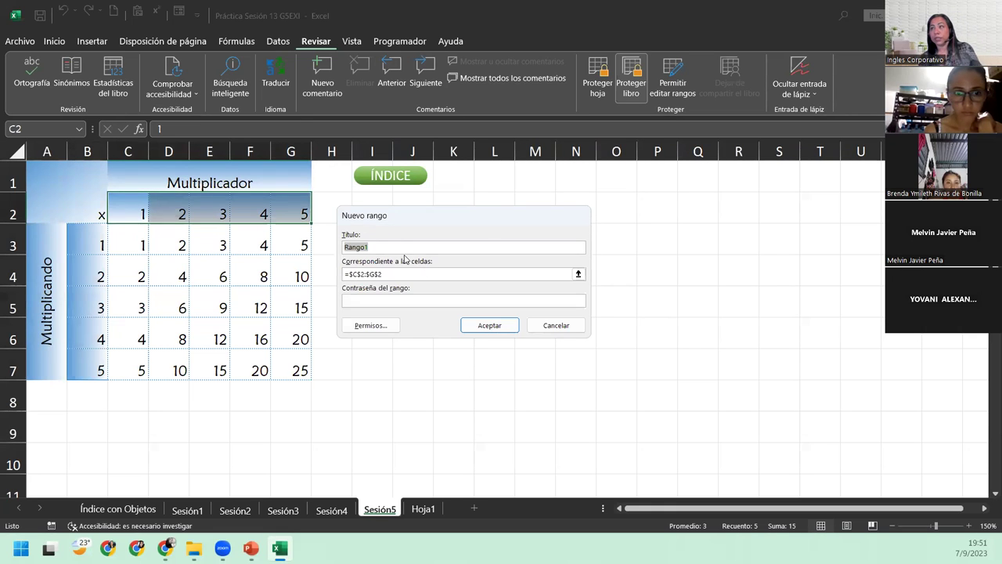
text(Multiplicador)
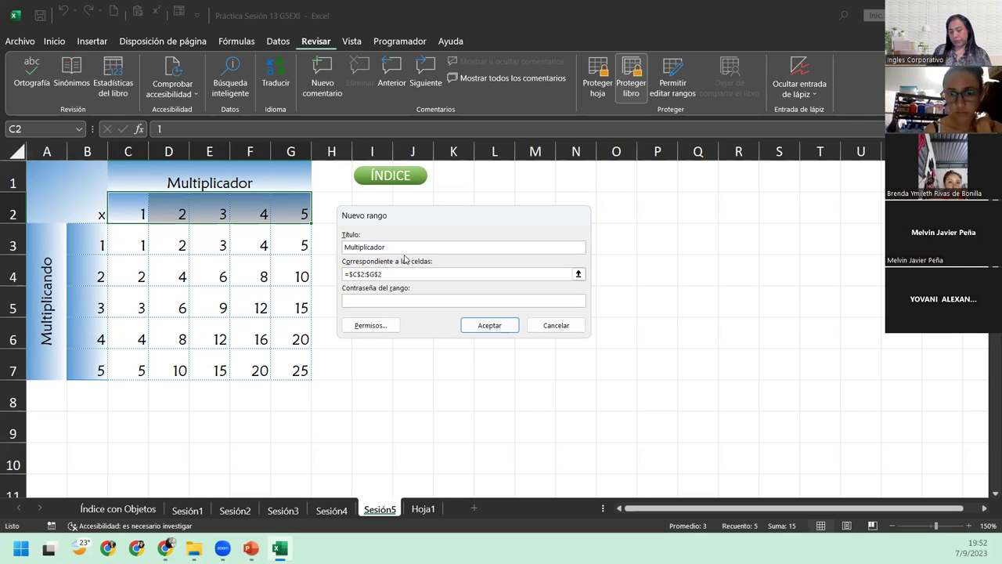
click(373, 299)
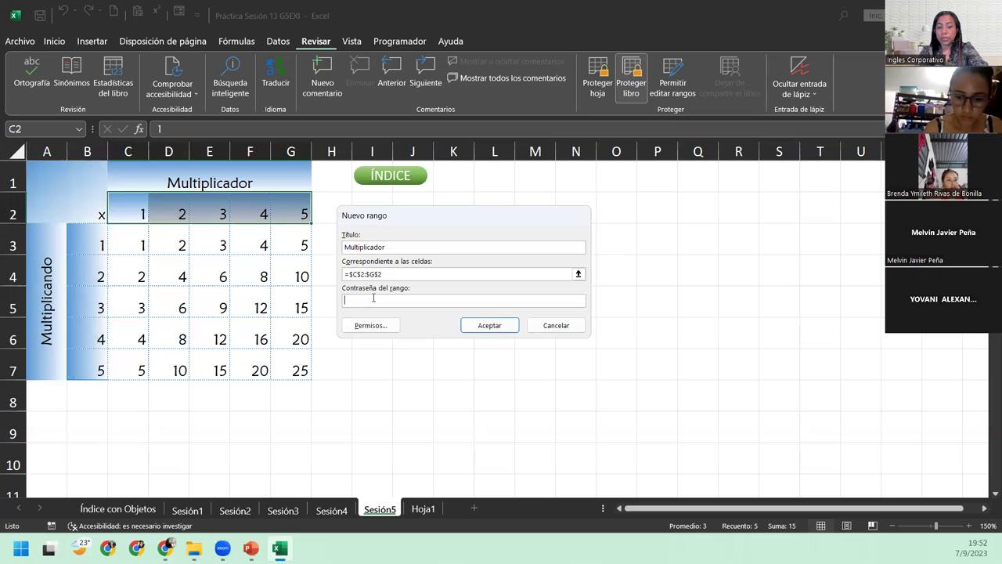
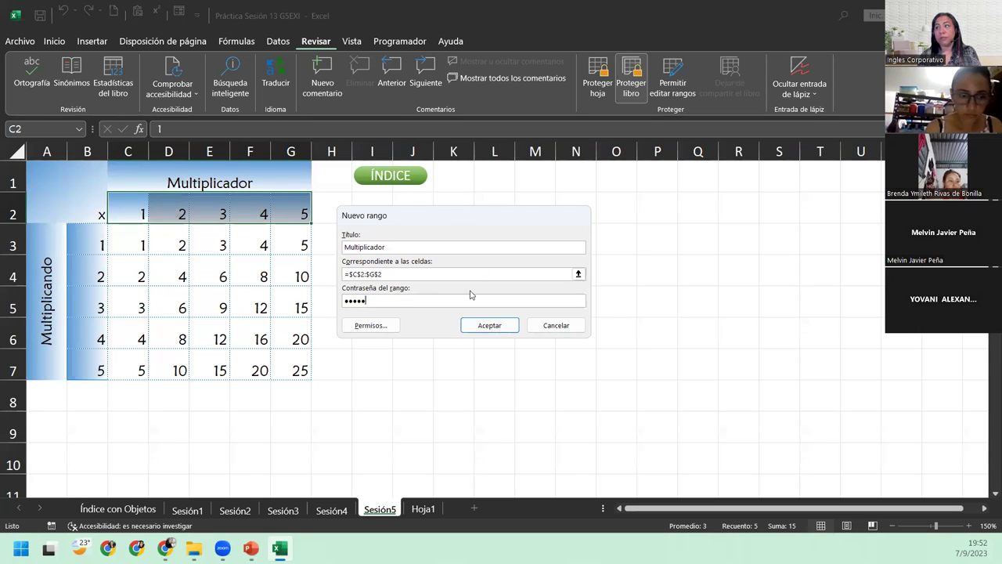
click(478, 325)
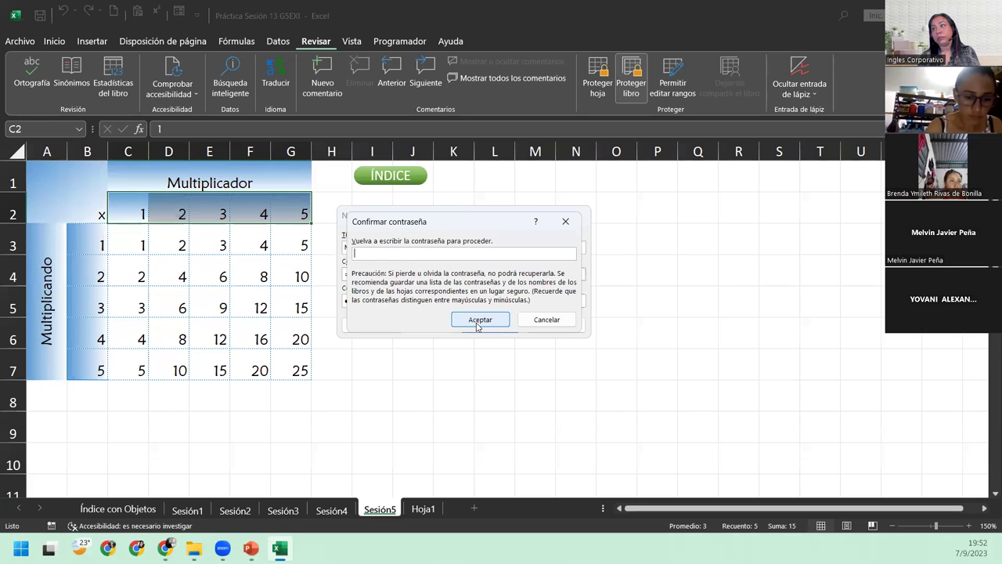
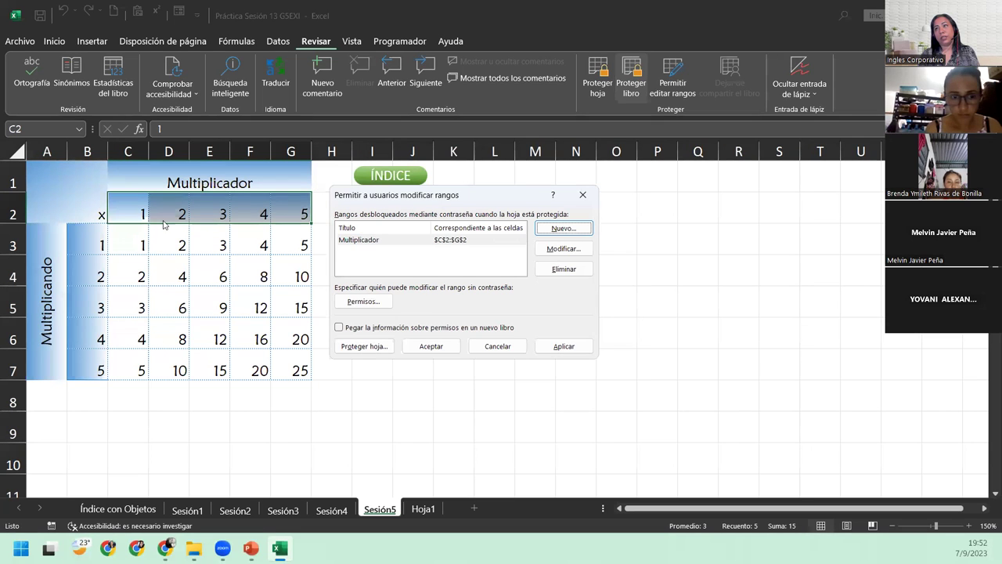
click(562, 348)
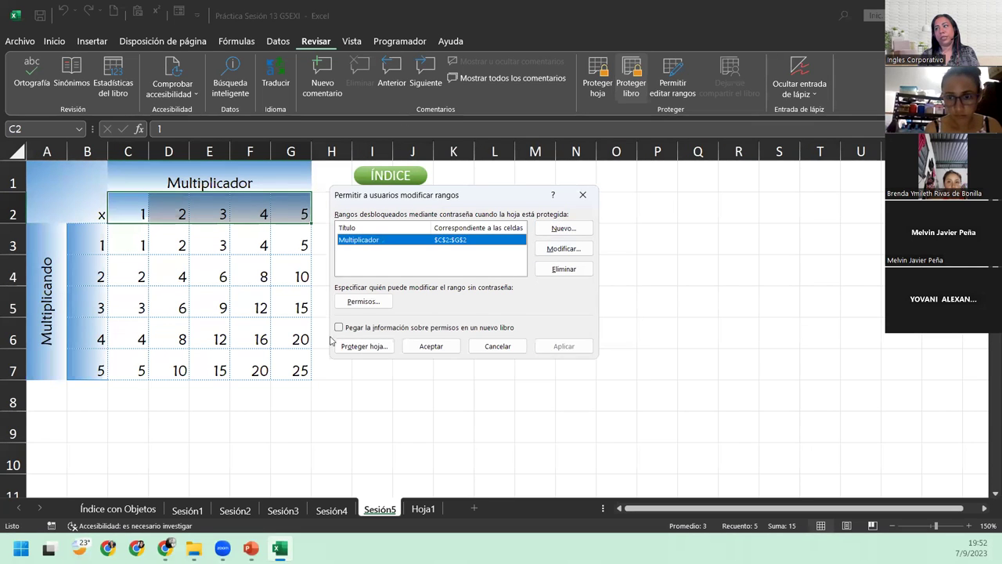
click(582, 194)
click(139, 212)
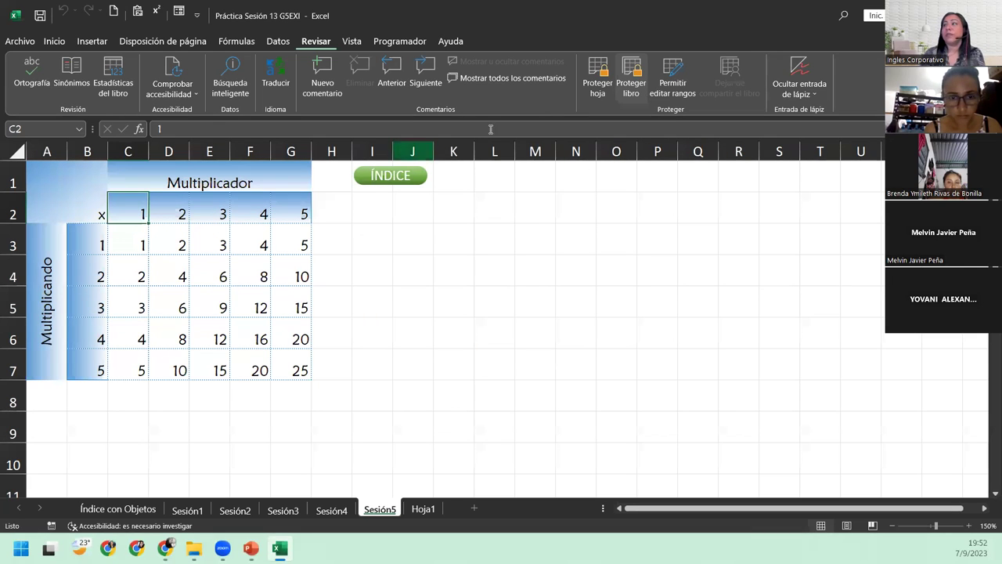
Protect the Sesión5 sheet with a password, entering it and confirming it.
click(599, 83)
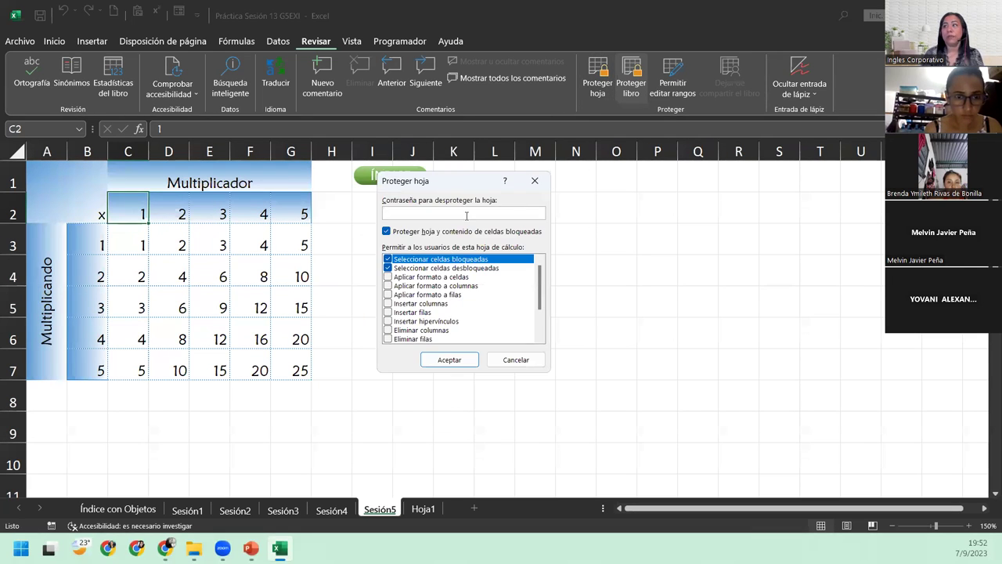
key(Return)
key(Return)
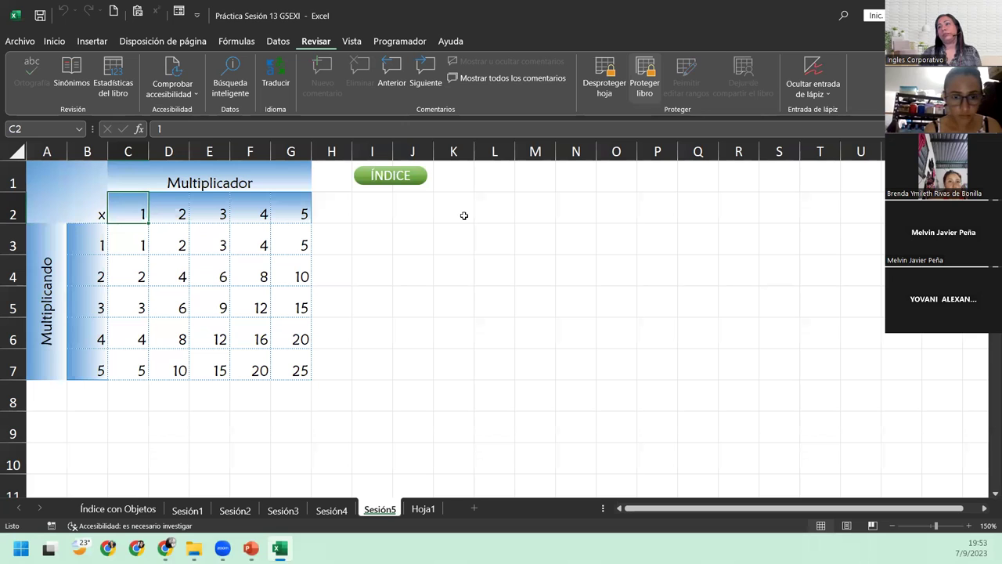
Test that locked cells B3 and C4 refuse edits, dismissing each protection warning.
click(129, 235)
click(94, 238)
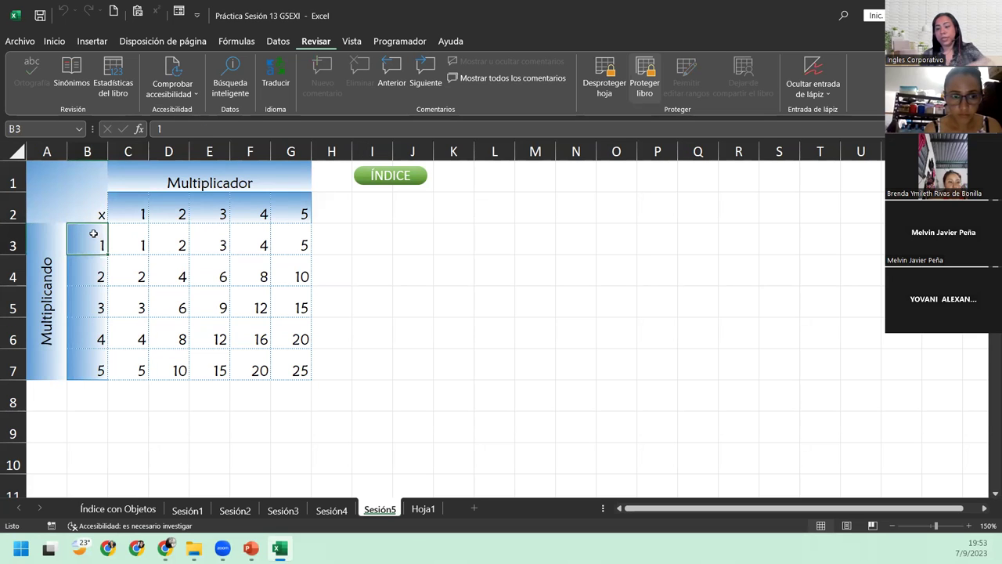
double_click(94, 238)
key(Return)
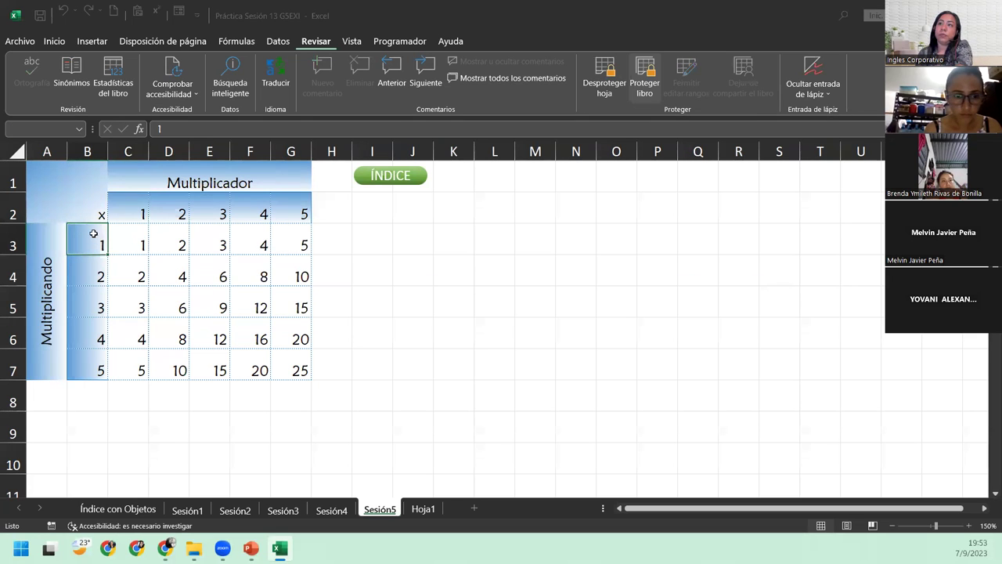
double_click(161, 276)
key(Return)
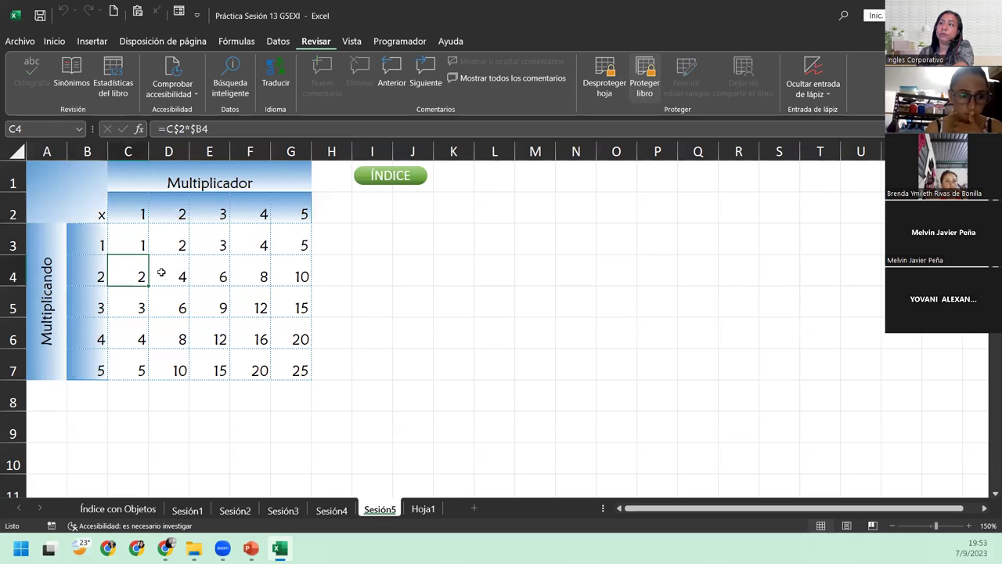
Check the restricted column G and row 5 menus, then start editing multiplier C2.
click(291, 149)
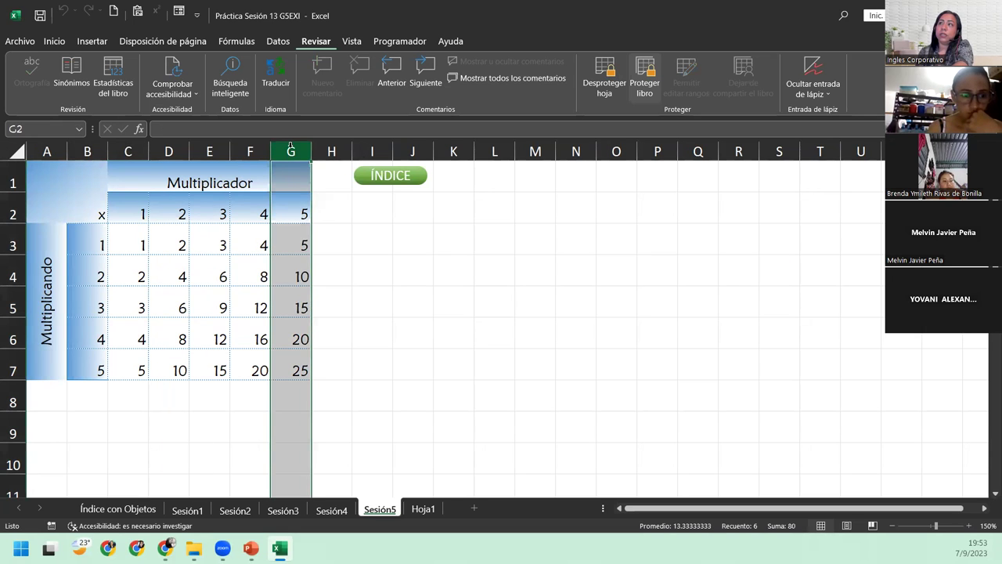
right_click(290, 148)
key(Escape)
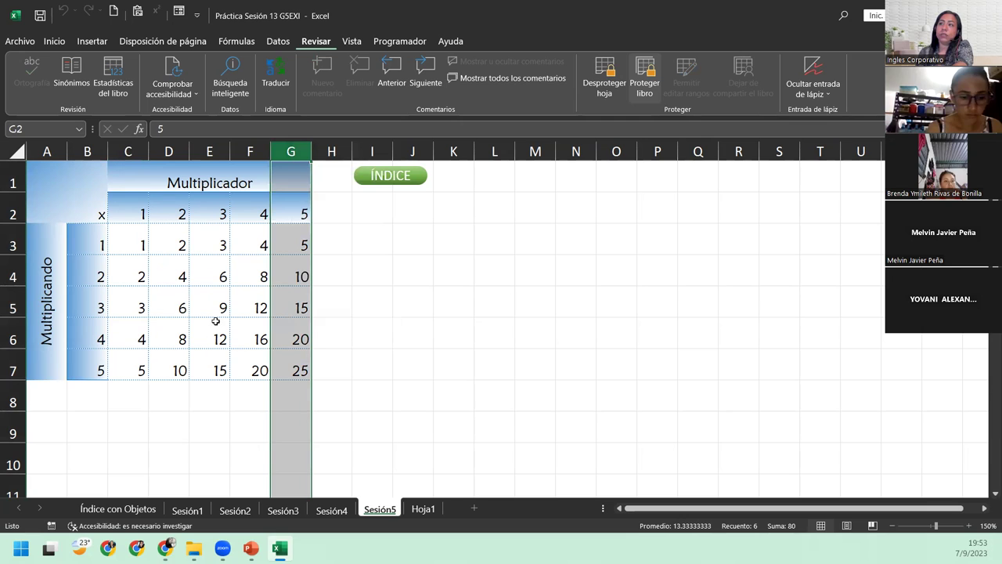
right_click(12, 307)
key(Escape)
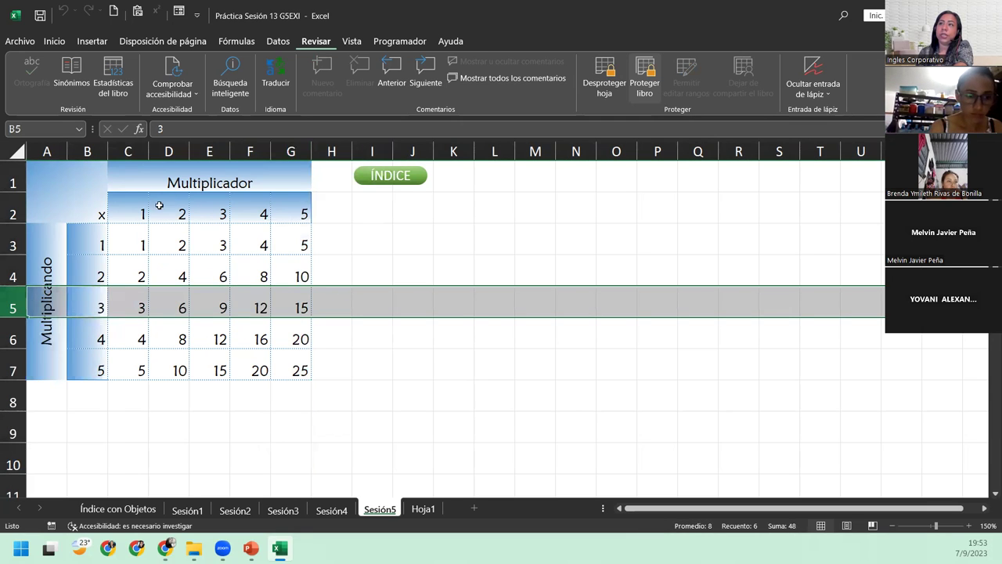
click(141, 211)
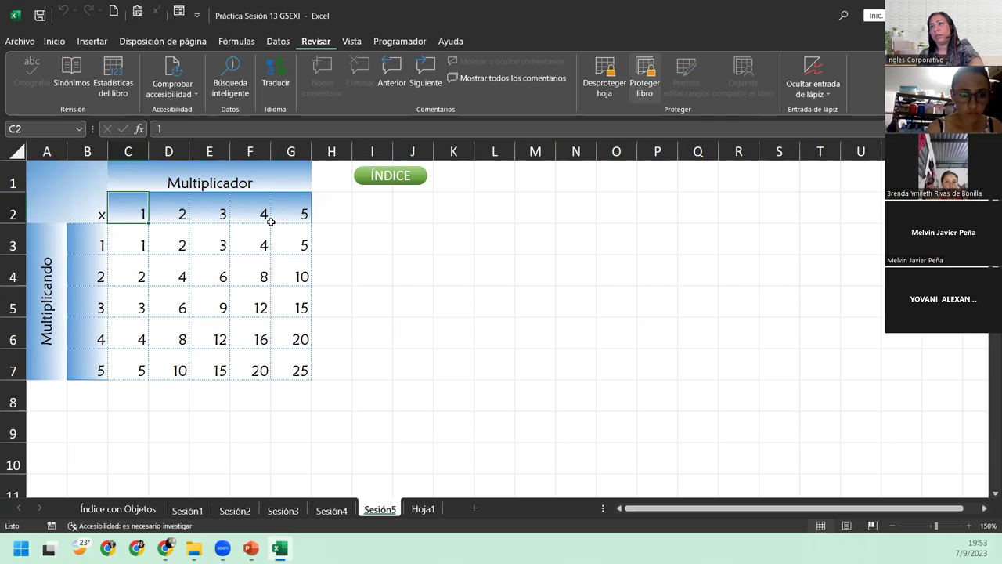
key(F2)
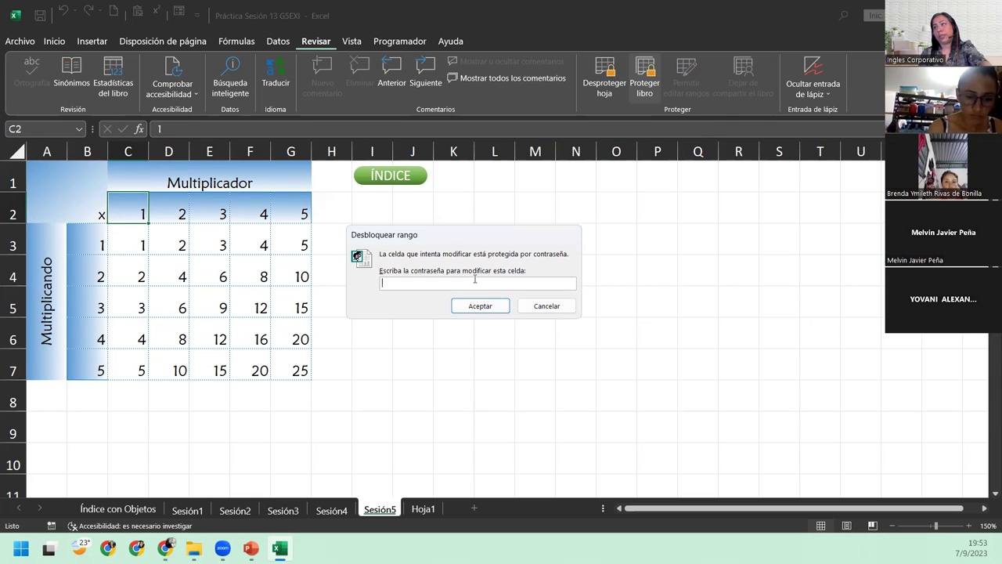
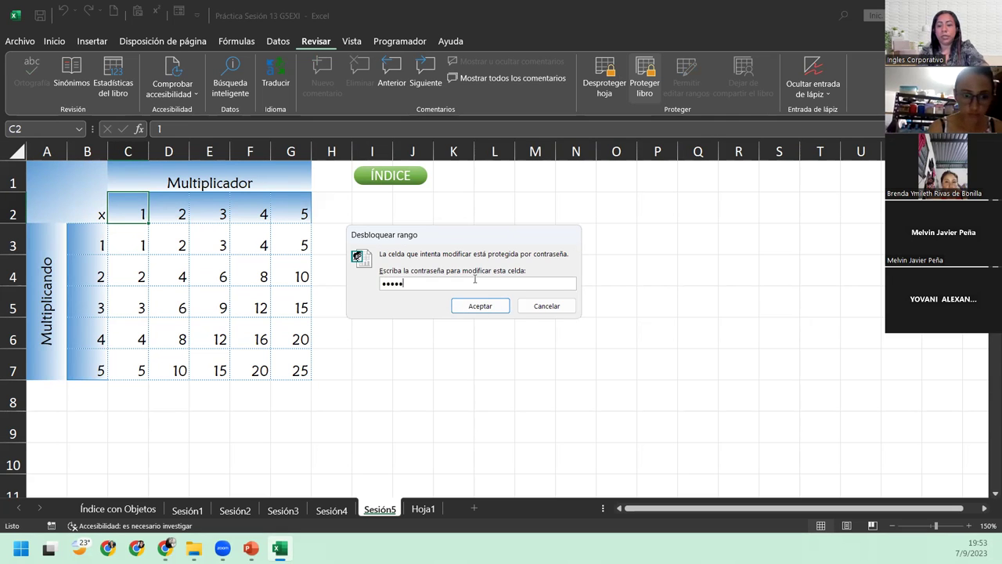
Unlock the Multiplicador range with its password and set C2 to 9.
key(Return)
text(9)
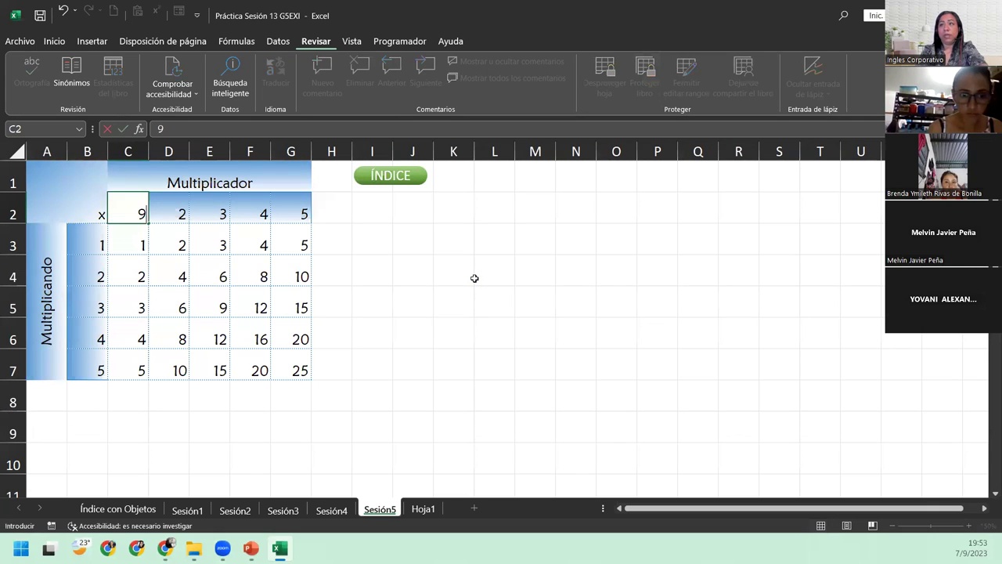
key(Return)
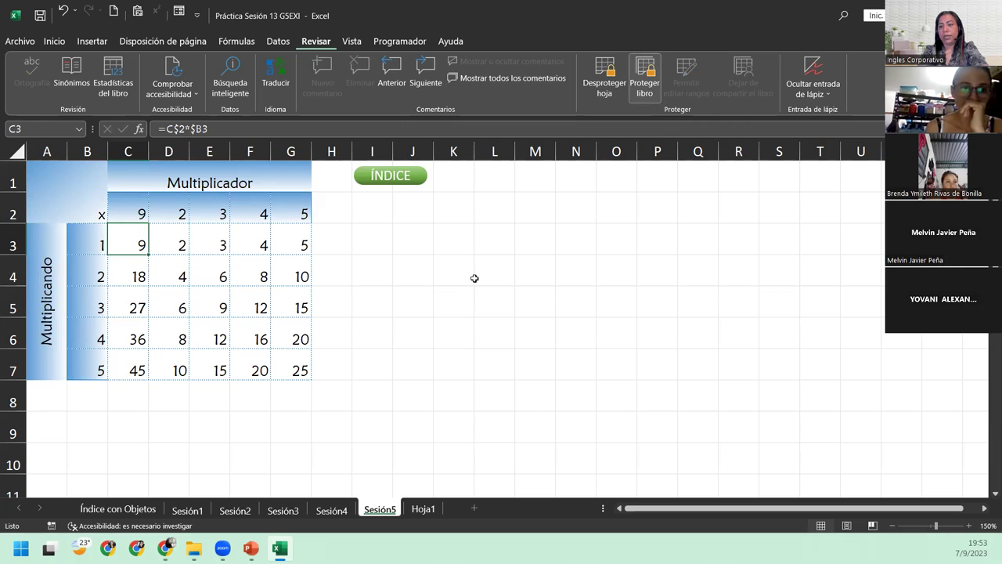
click(133, 210)
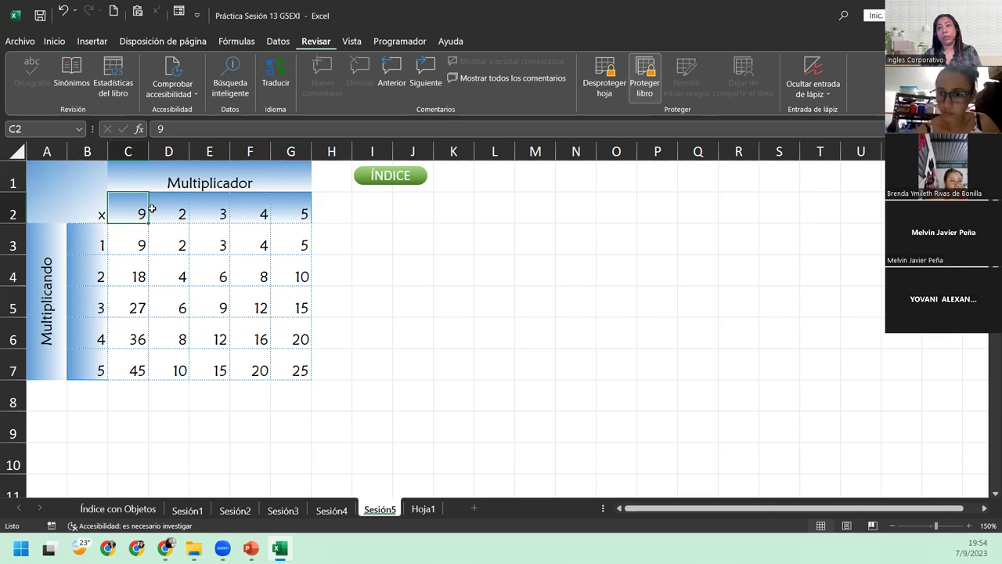
Set the D2 multiplier to 6 and E2 to 12, ending on F2.
click(171, 213)
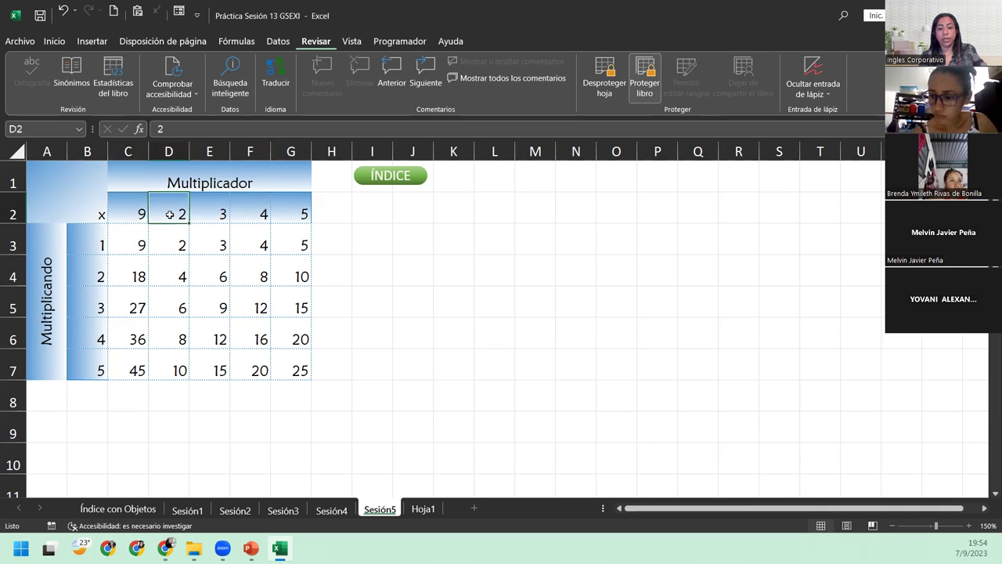
text(6)
key(Return)
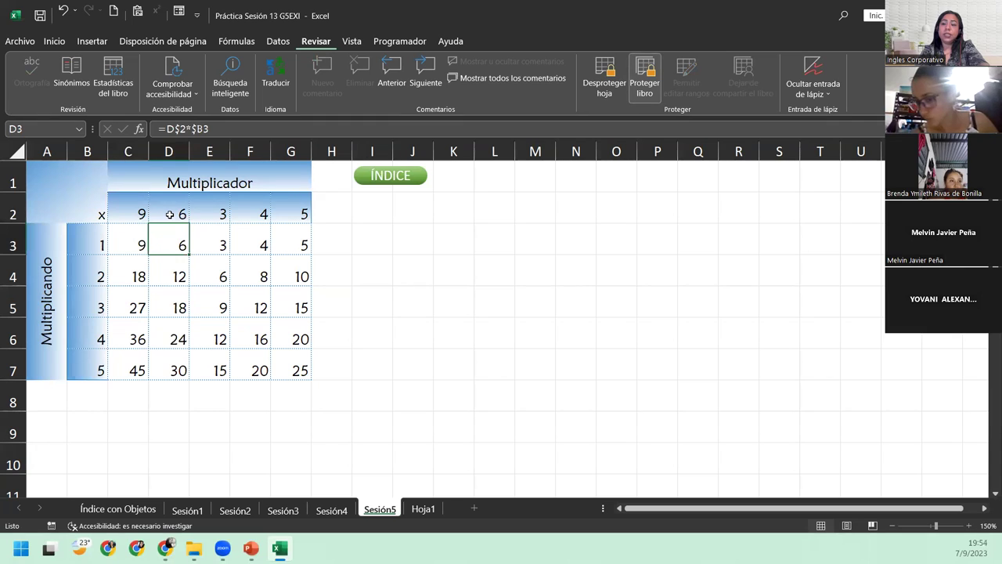
key(Up)
key(Right)
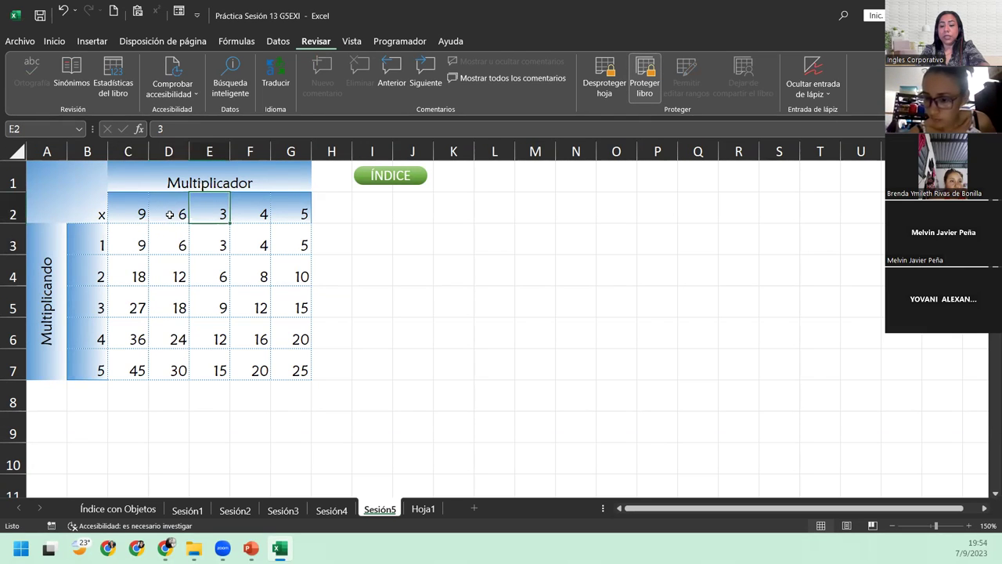
text(1)
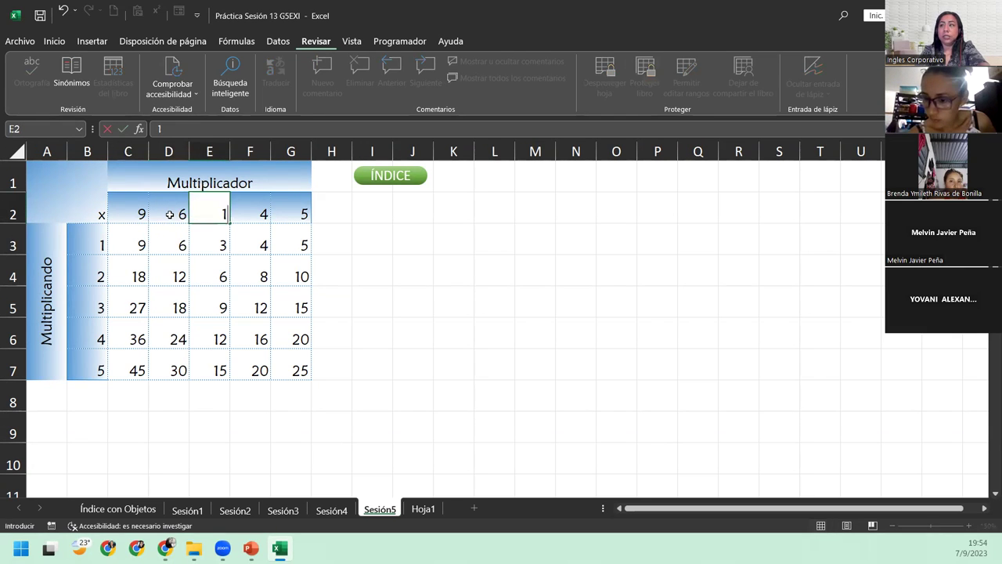
text(2)
key(Return)
key(Up)
key(Right)
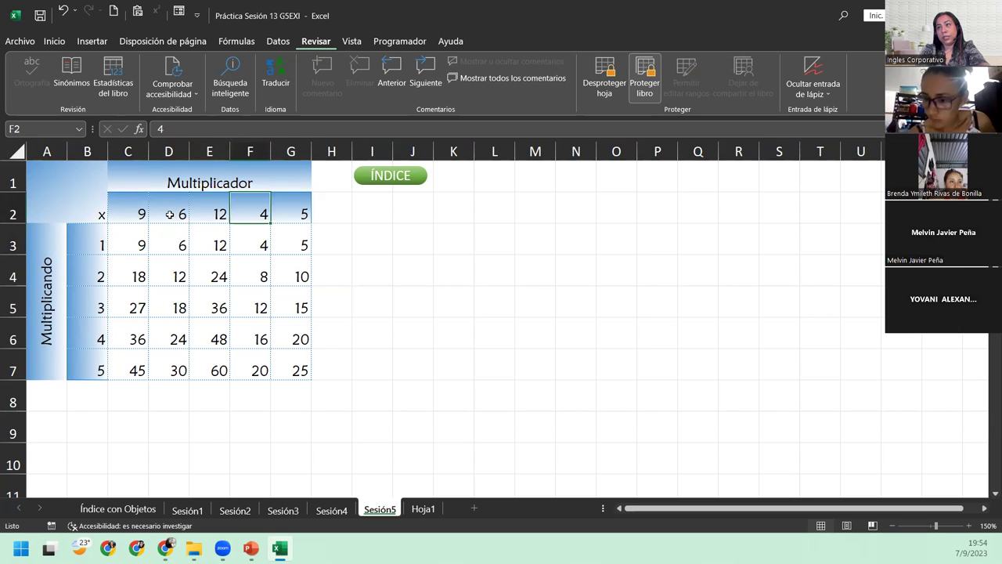
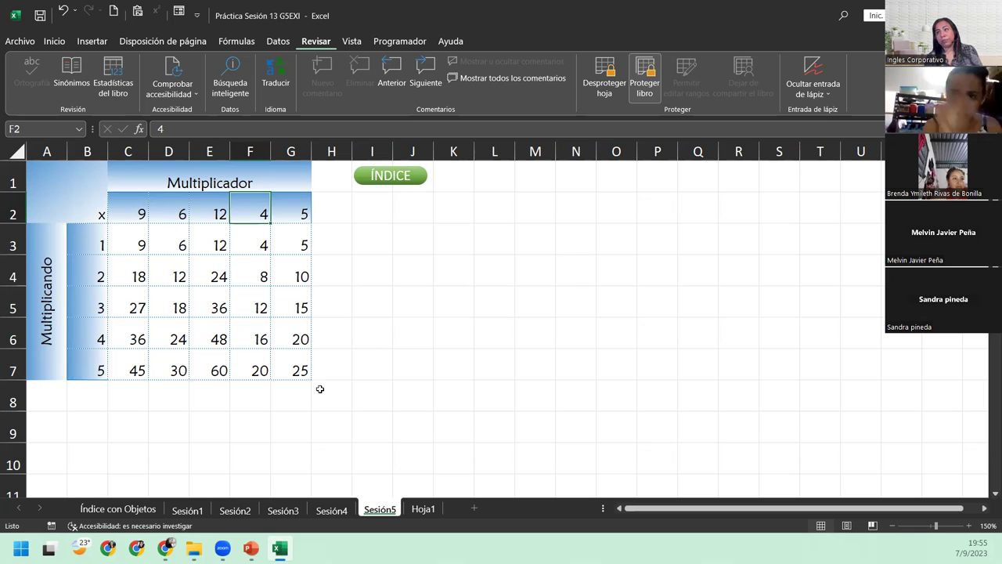
Check the multiplication table's formula, view Sesión1, then return to the Índice con Objetos sheet.
click(159, 235)
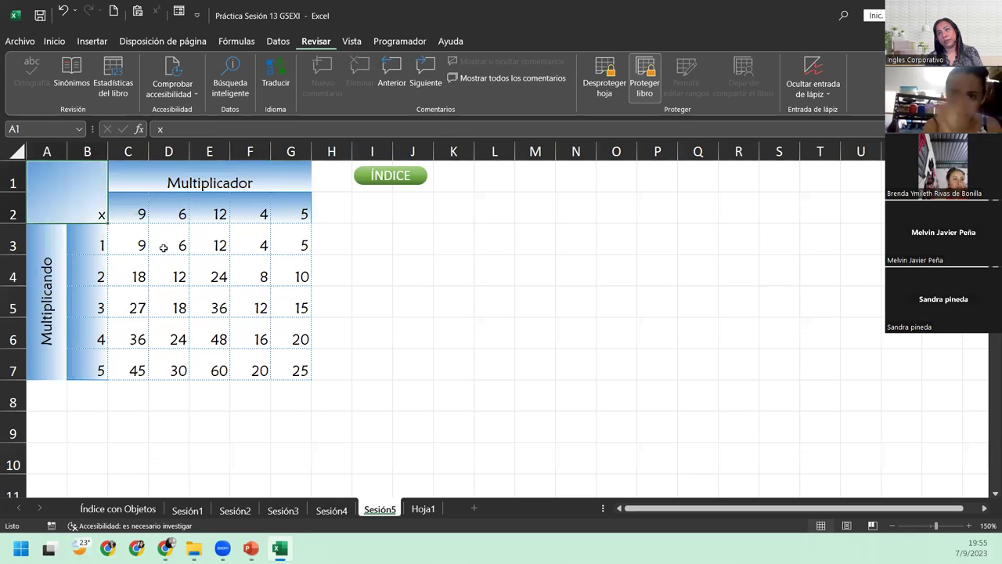
click(126, 510)
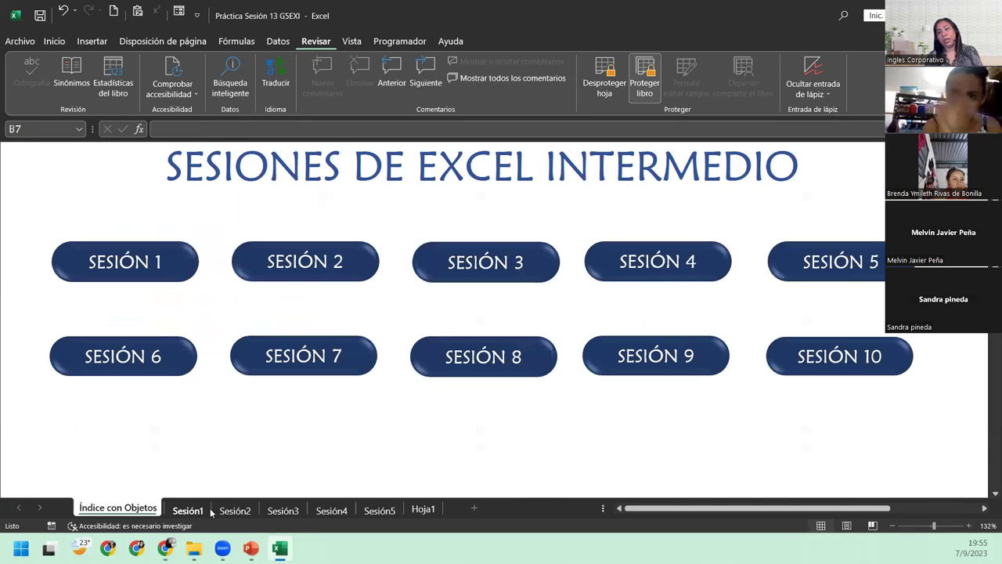
click(207, 511)
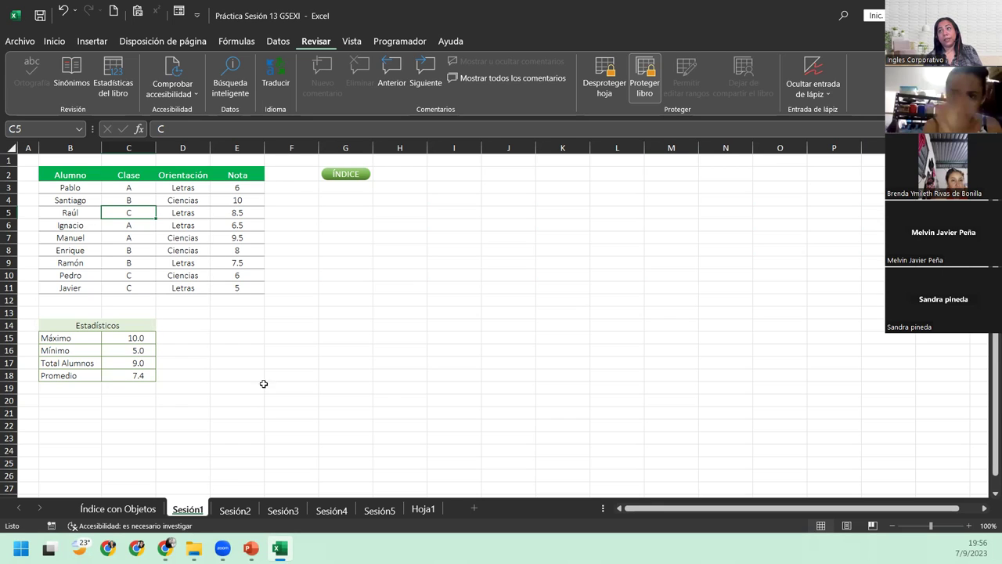
click(136, 509)
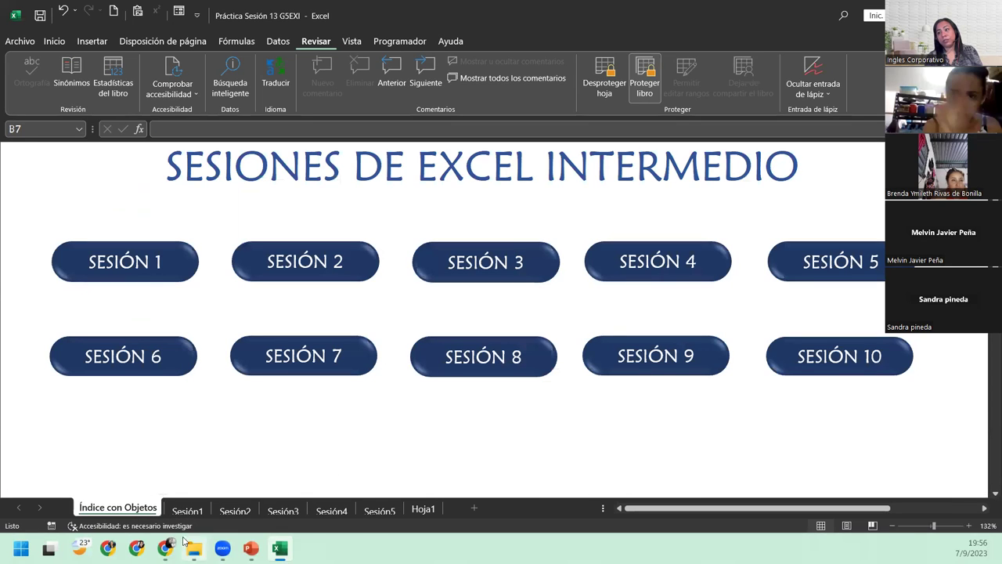
Go to the Sesión1 sheet and unprotect the workbook by entering its password.
click(182, 510)
right_click(183, 510)
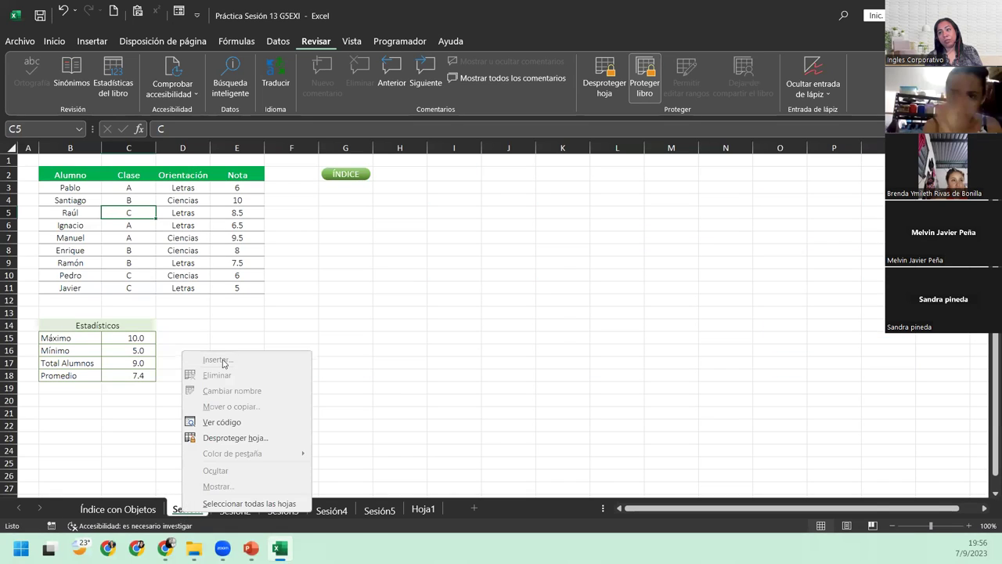
click(177, 511)
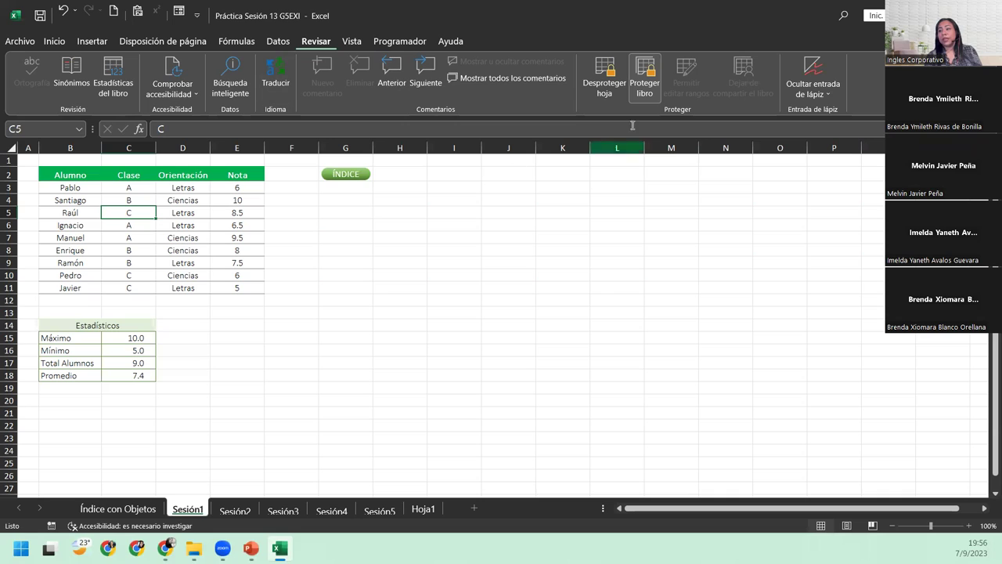
click(648, 70)
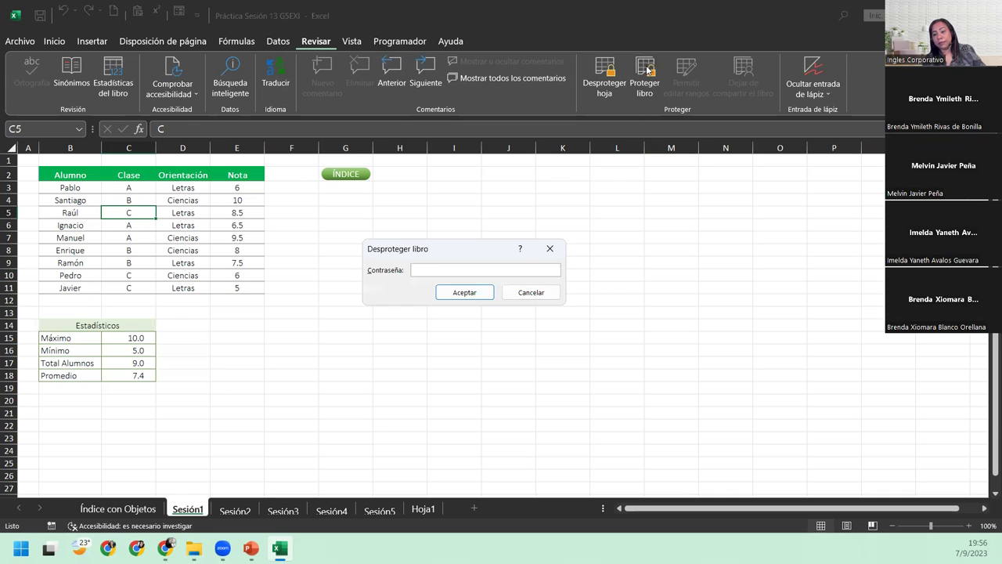
text(1)
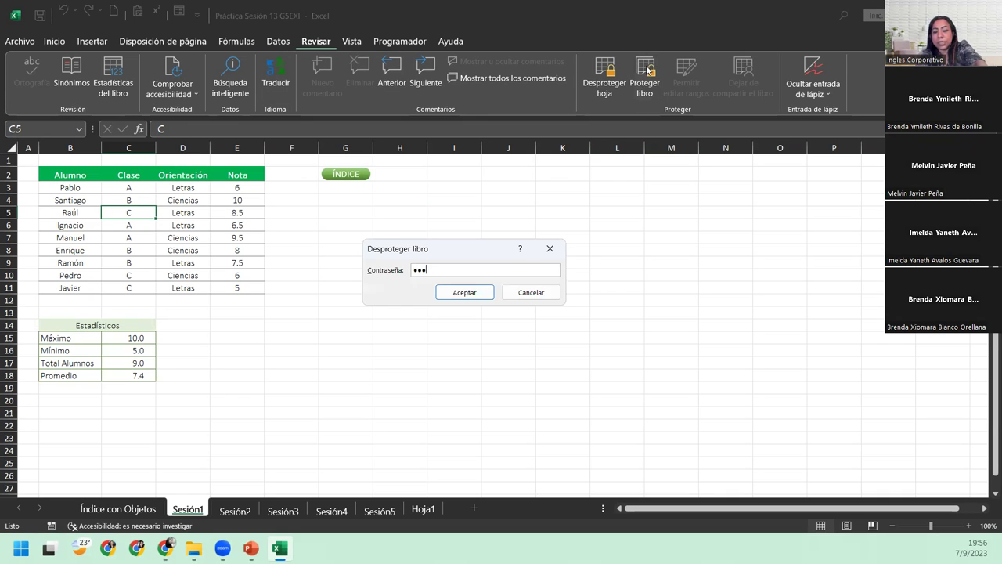
key(Return)
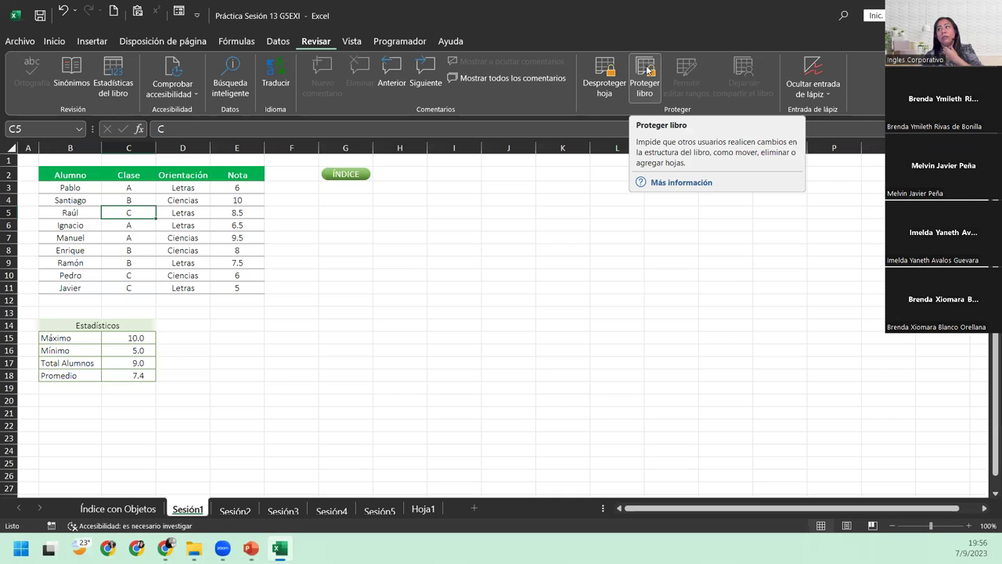
Color the Sesión1 tab green and the Sesión2 tab purple.
right_click(201, 510)
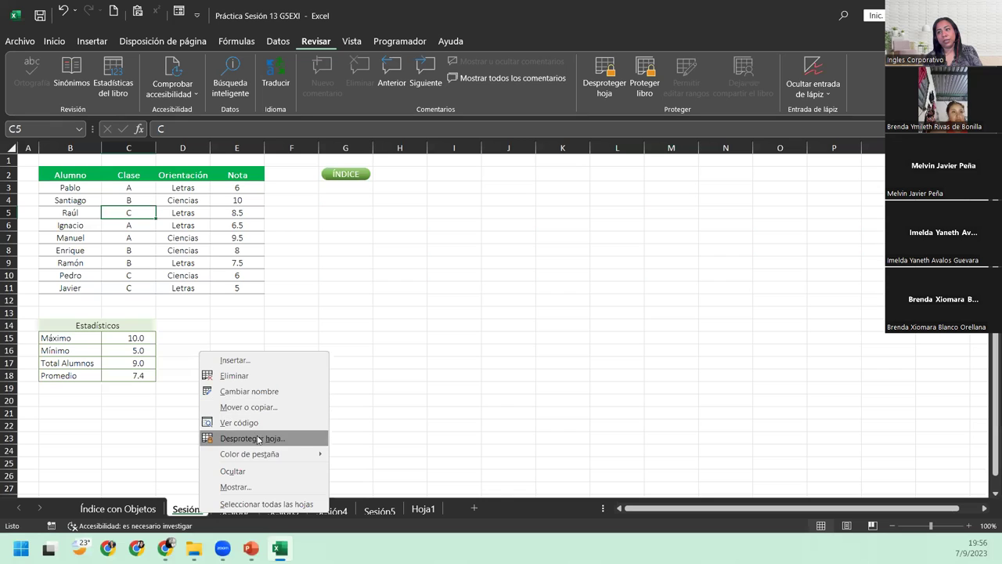
mouse_move(259, 458)
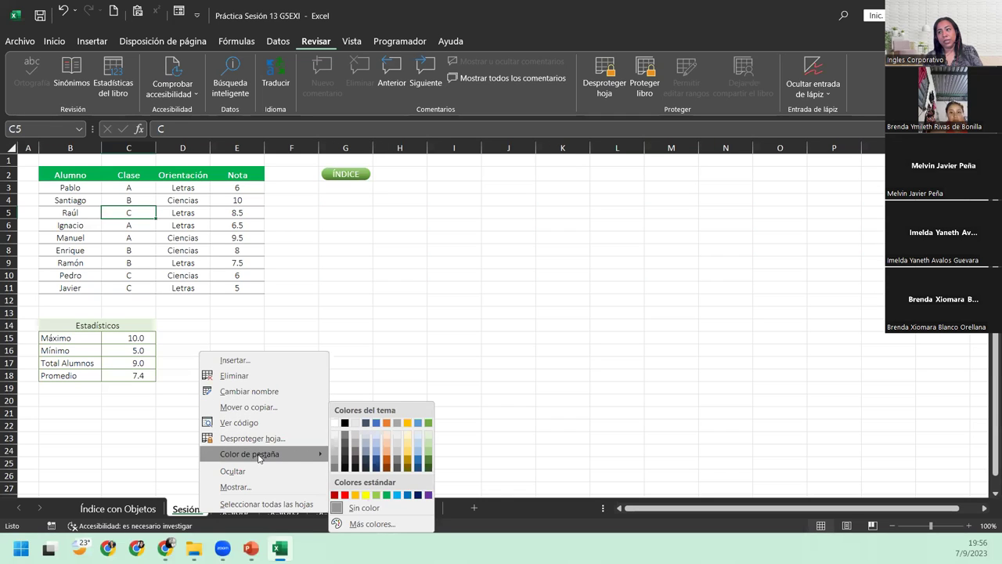
click(386, 495)
click(227, 510)
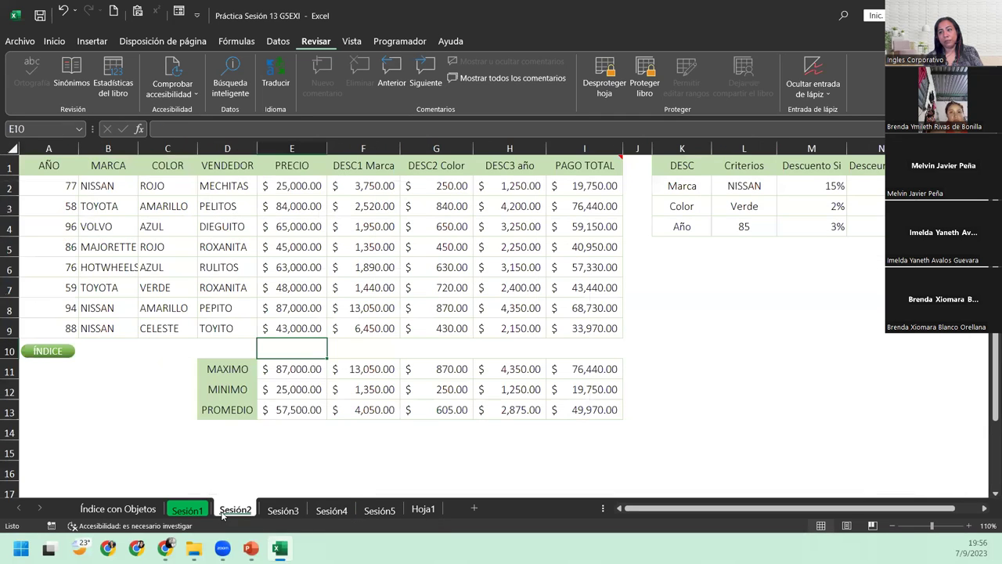
right_click(226, 510)
mouse_move(309, 454)
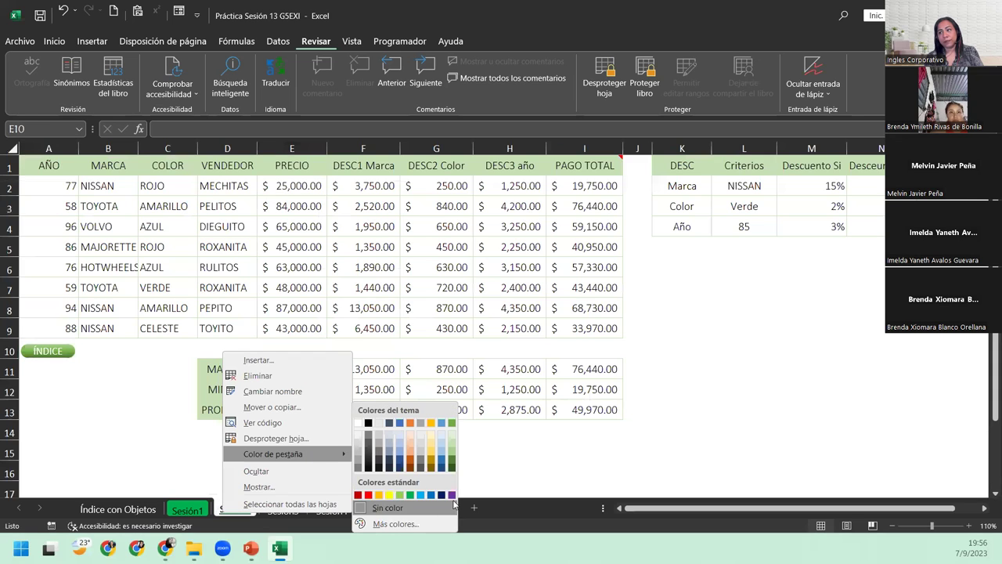
click(452, 495)
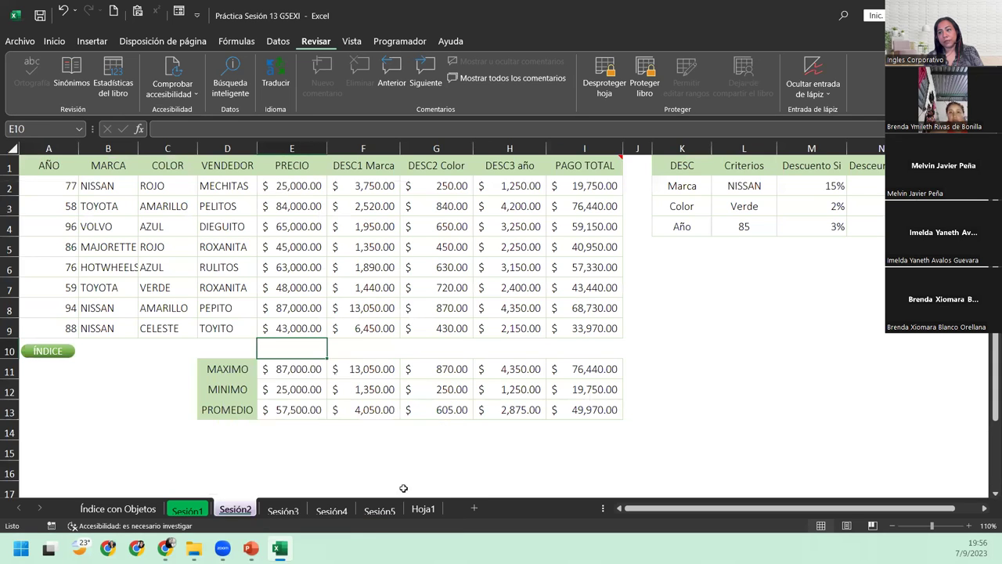
Color the Sesión3 sheet tab red.
click(282, 510)
right_click(282, 510)
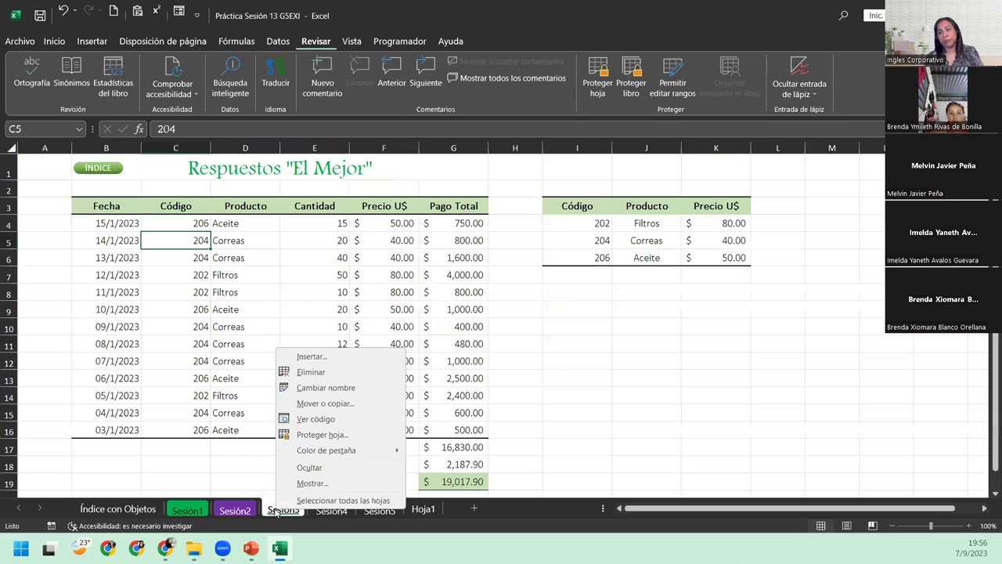
mouse_move(353, 450)
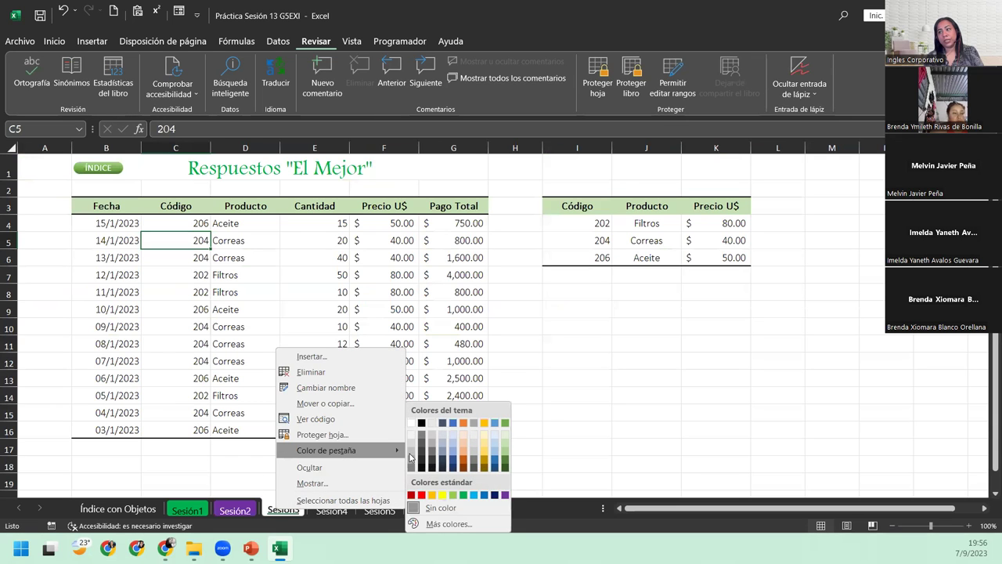
click(421, 495)
click(331, 510)
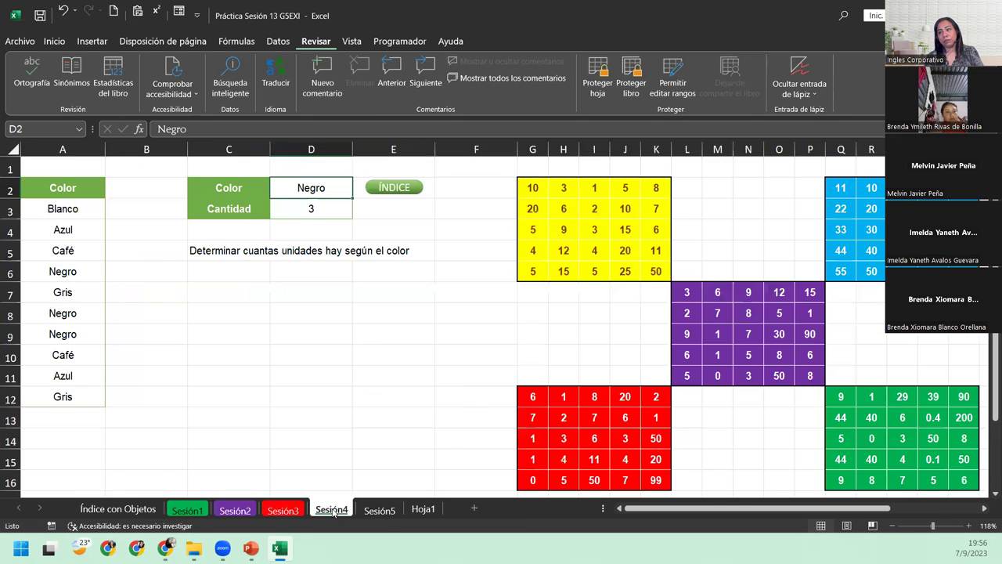
right_click(333, 510)
click(294, 511)
right_click(295, 511)
mouse_move(344, 450)
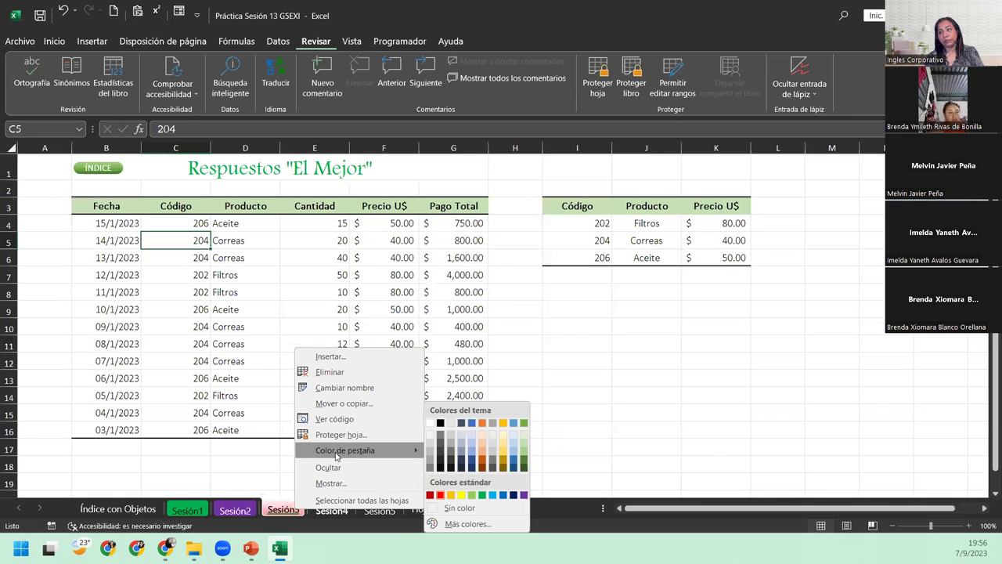
click(440, 494)
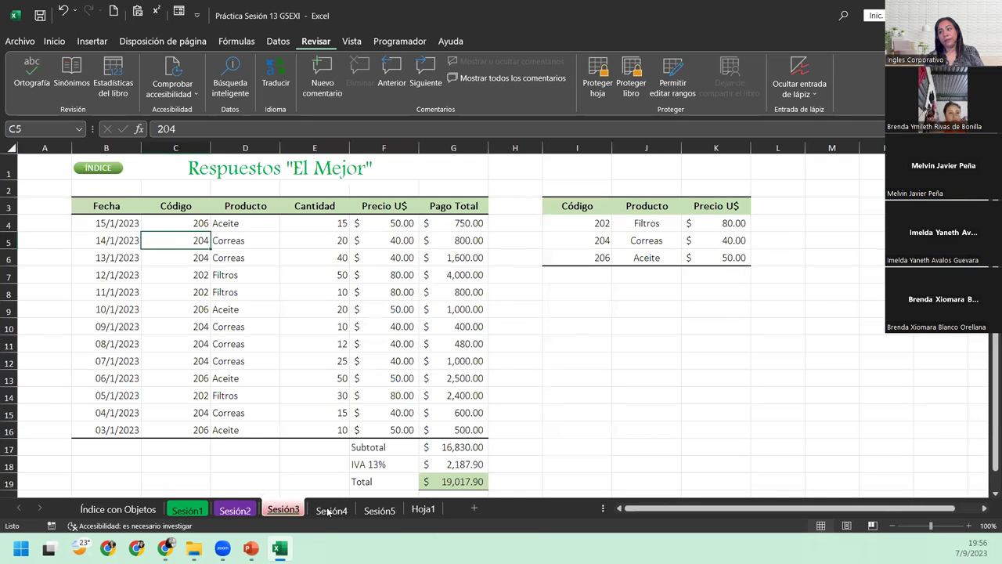
Color Sesión4 blue and Sesión5 yellow, then move to the empty Hoja1 sheet.
click(330, 509)
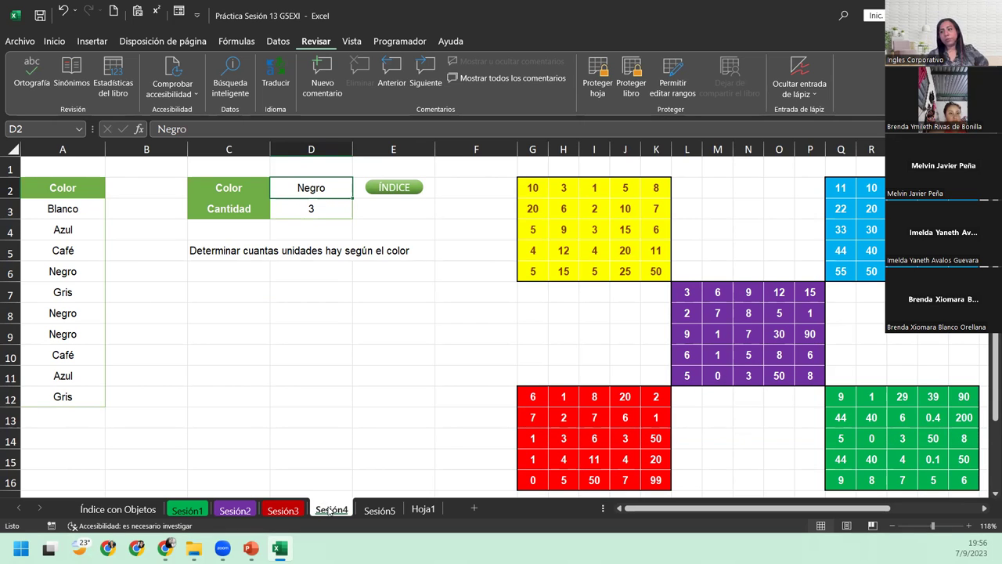
right_click(329, 508)
mouse_move(376, 449)
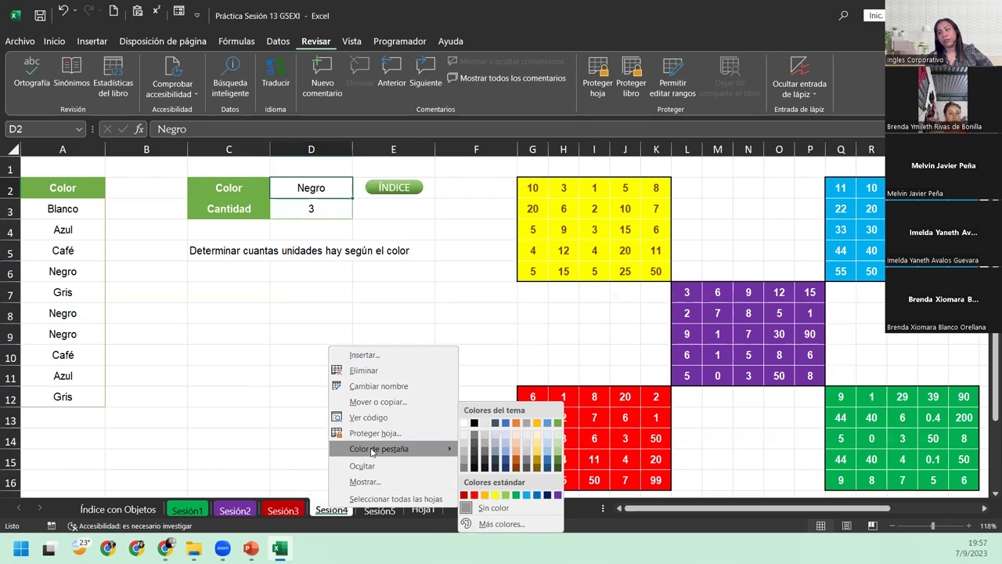
click(535, 494)
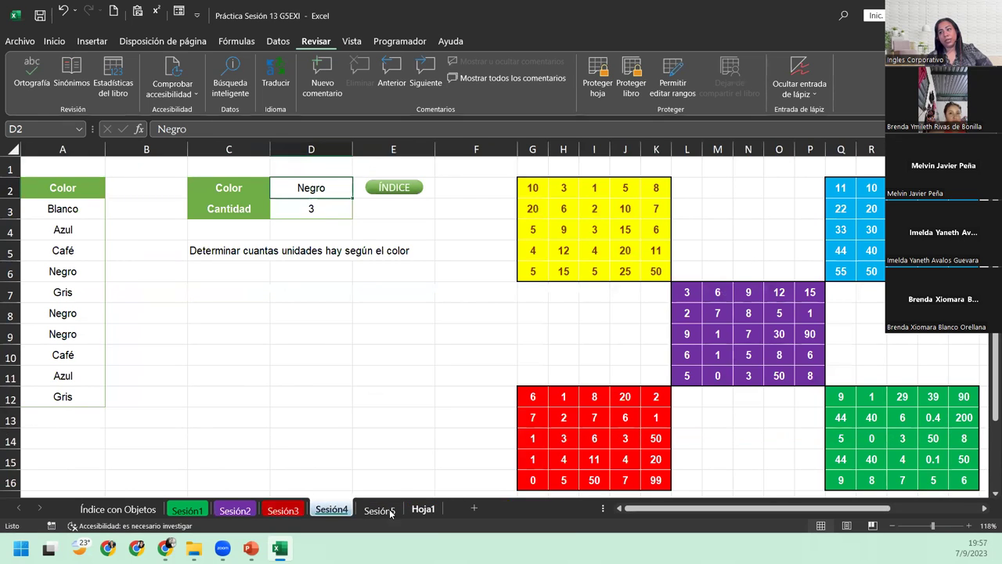
click(379, 510)
right_click(384, 513)
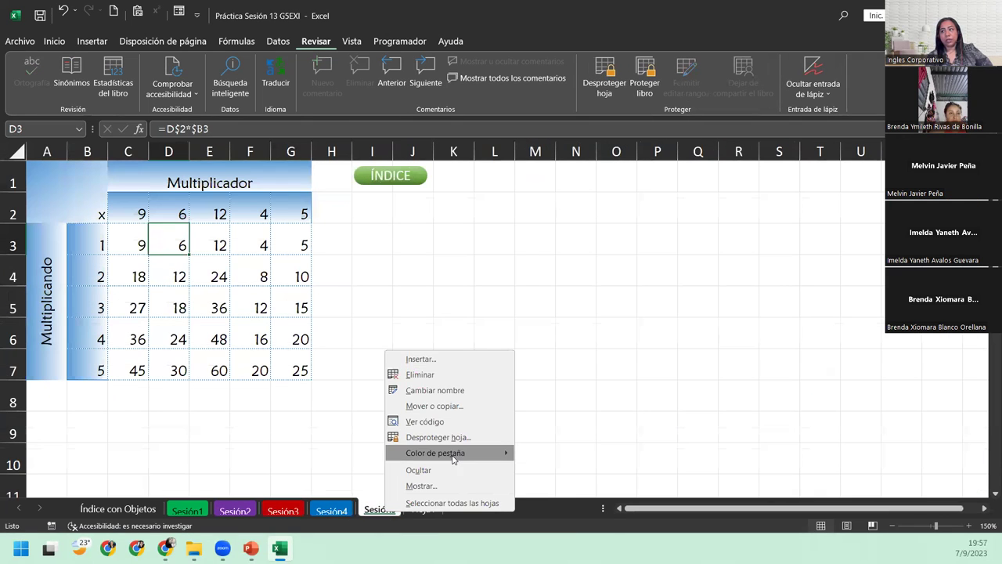
mouse_move(452, 458)
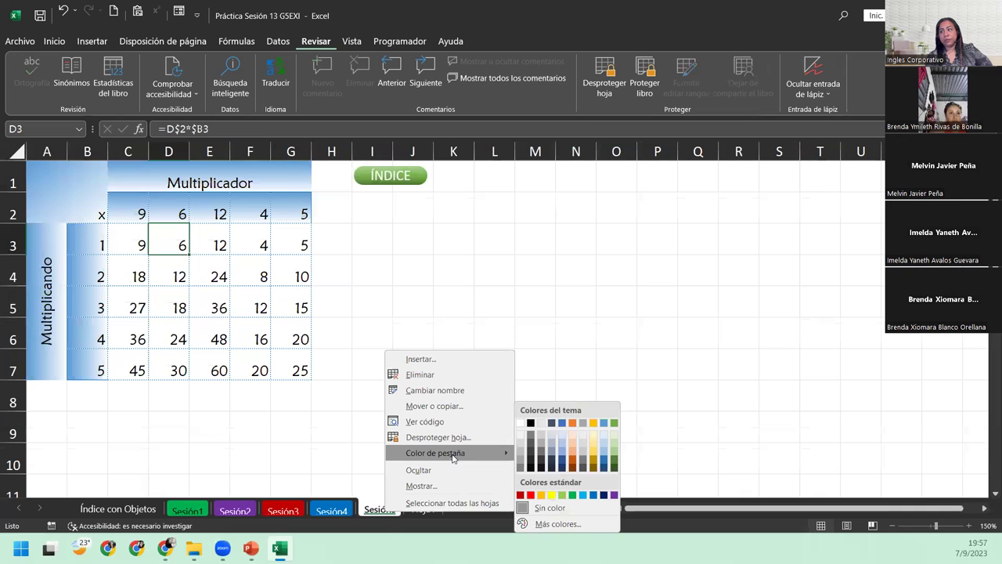
click(551, 495)
click(219, 364)
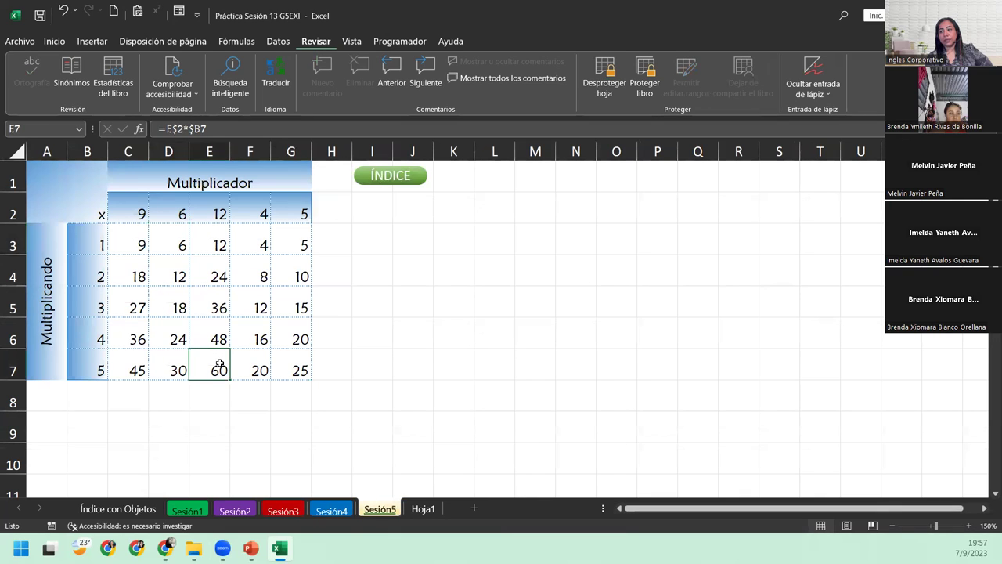
click(422, 508)
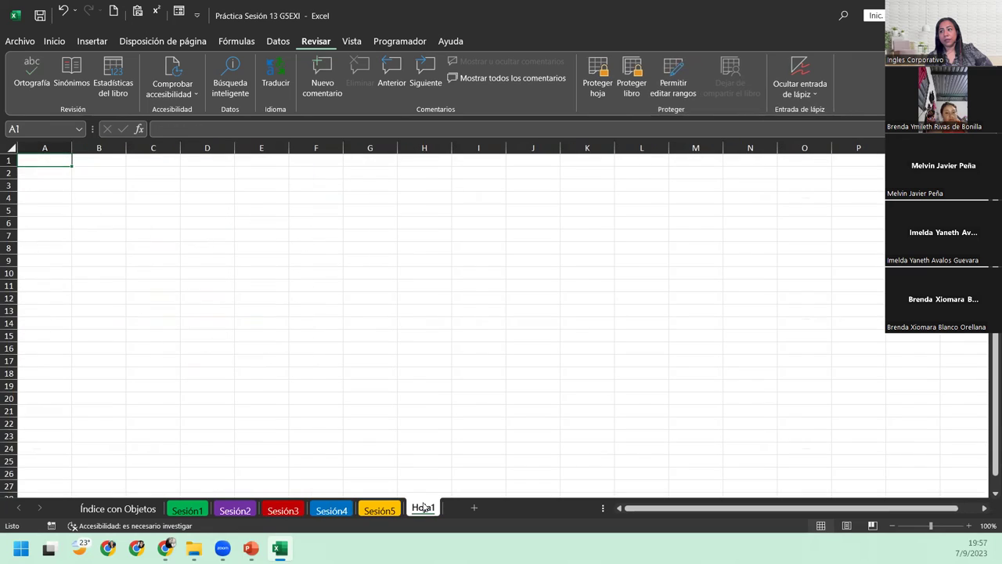
Return to the Índice con Objetos sheet to view the colored session tabs.
click(118, 508)
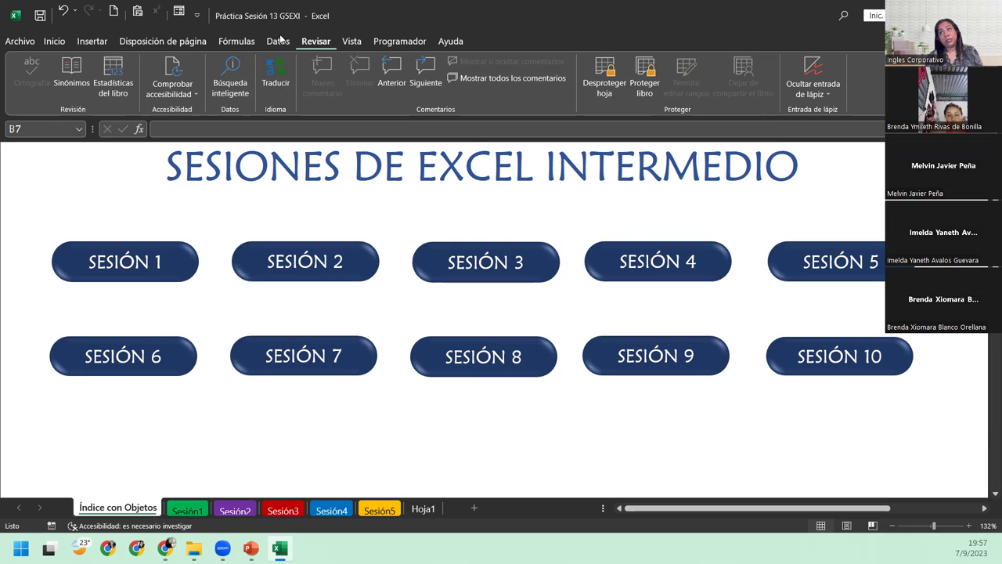
click(179, 43)
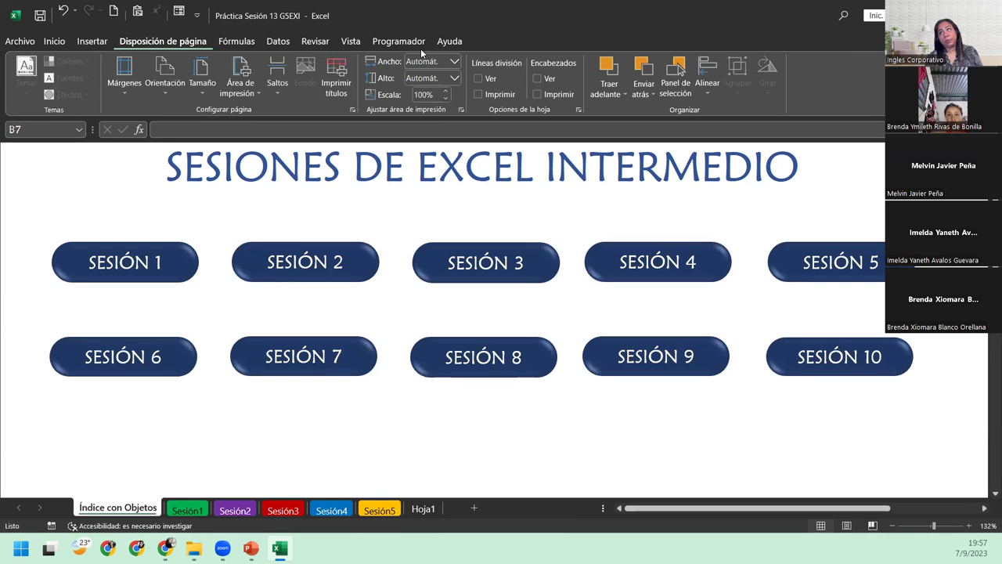
click(193, 510)
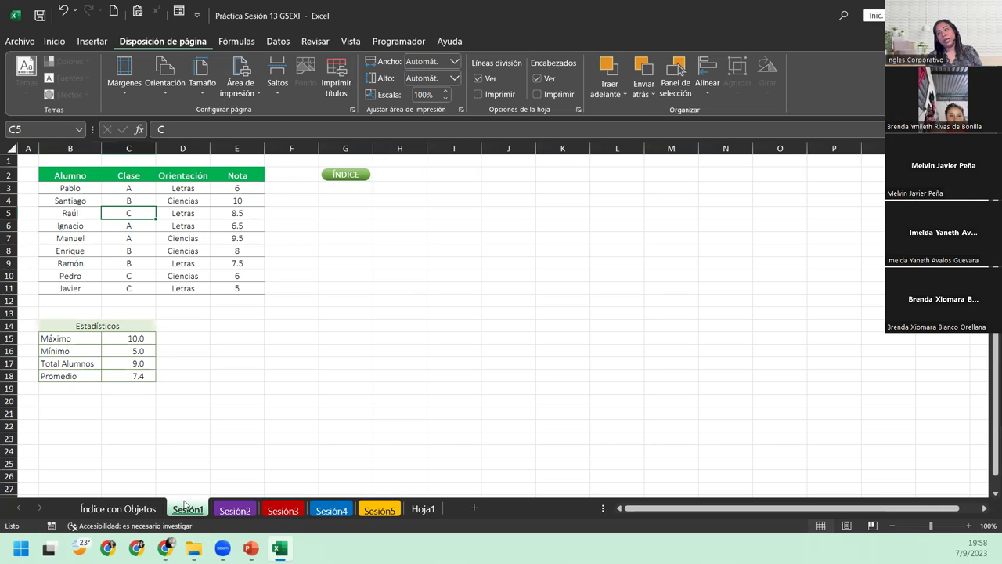
click(114, 510)
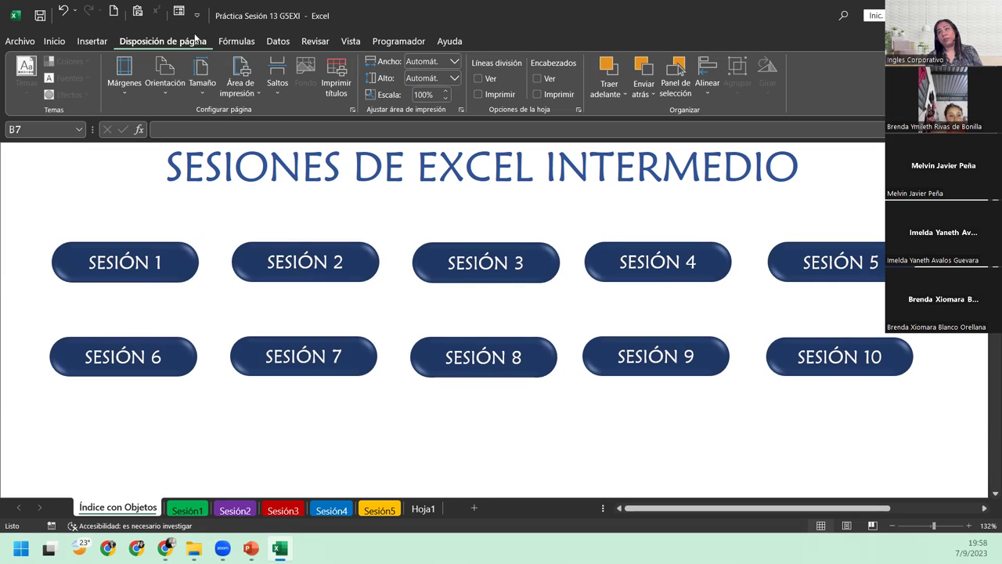
Protect the workbook structure again, entering and confirming the password.
click(330, 43)
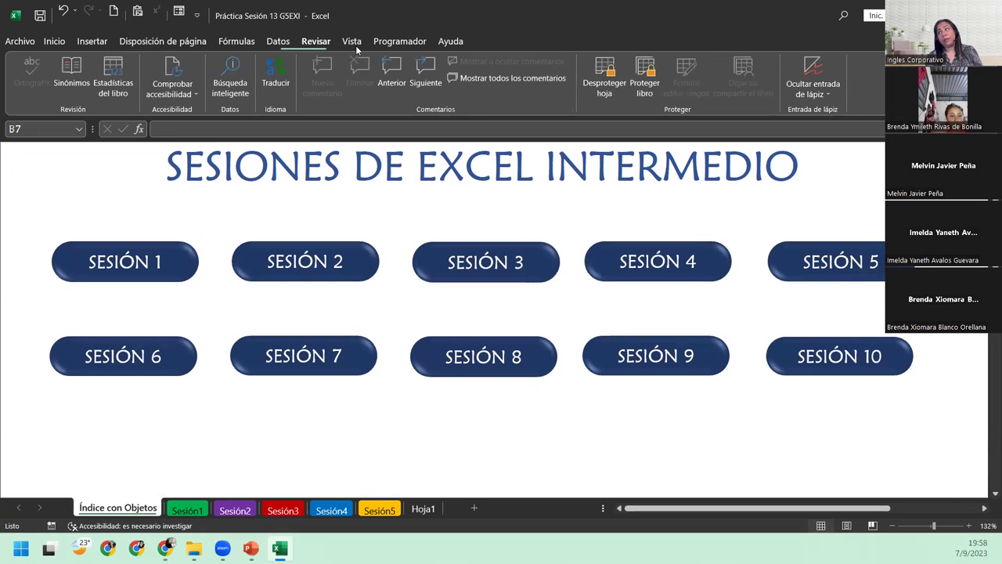
click(631, 68)
key(Return)
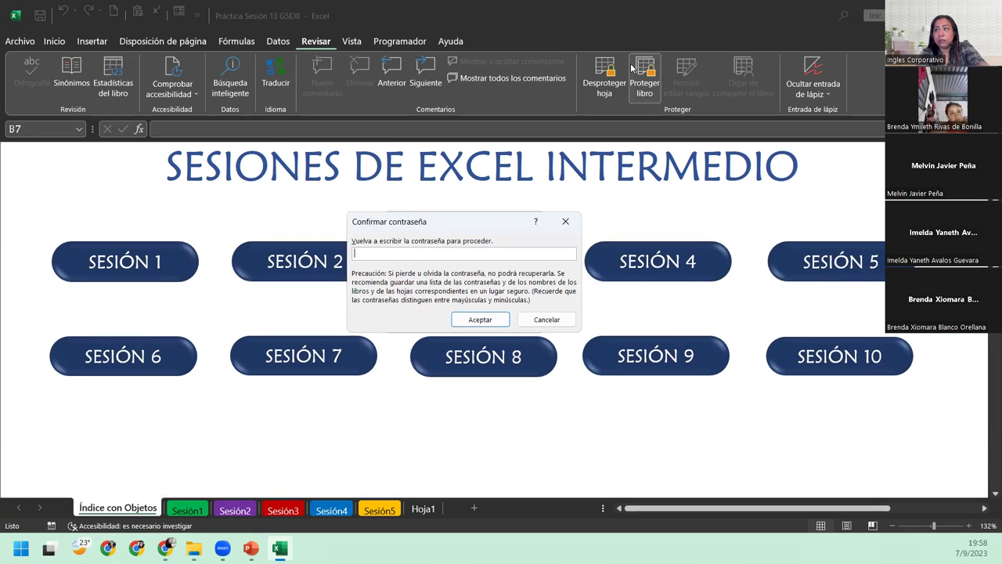
key(Return)
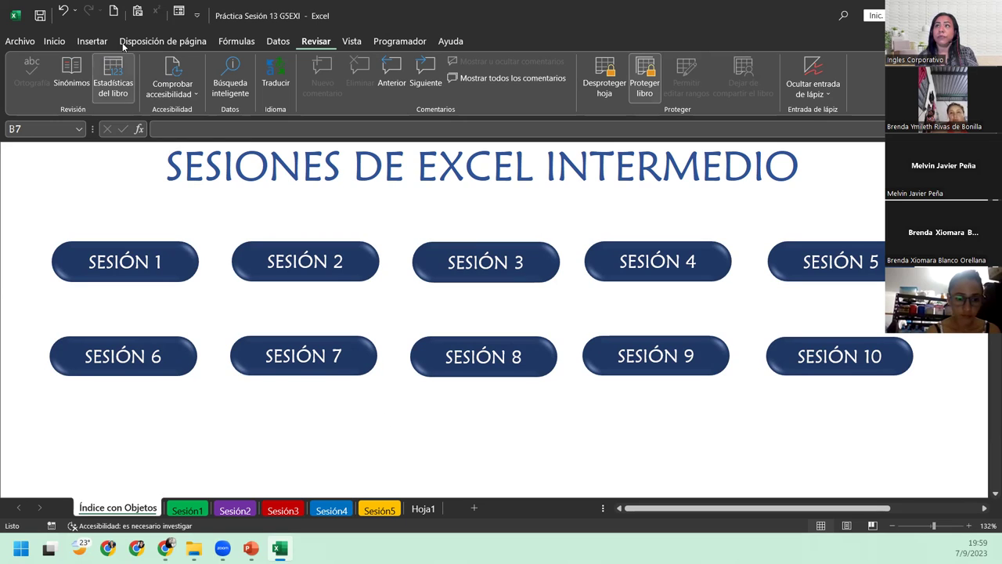
Save the workbook and advance the slideshow to the Cierre y Conclusiones slide.
click(40, 16)
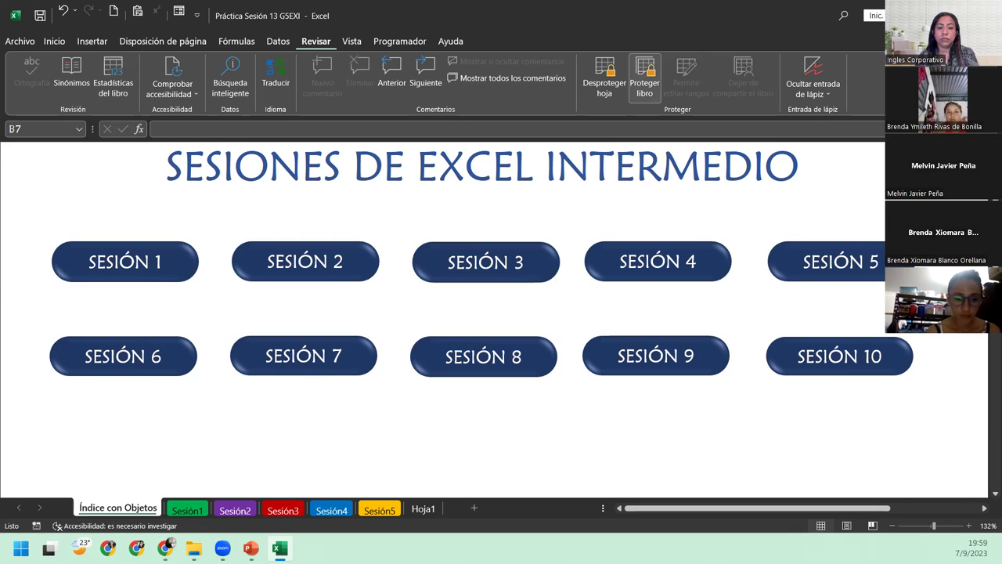
click(280, 548)
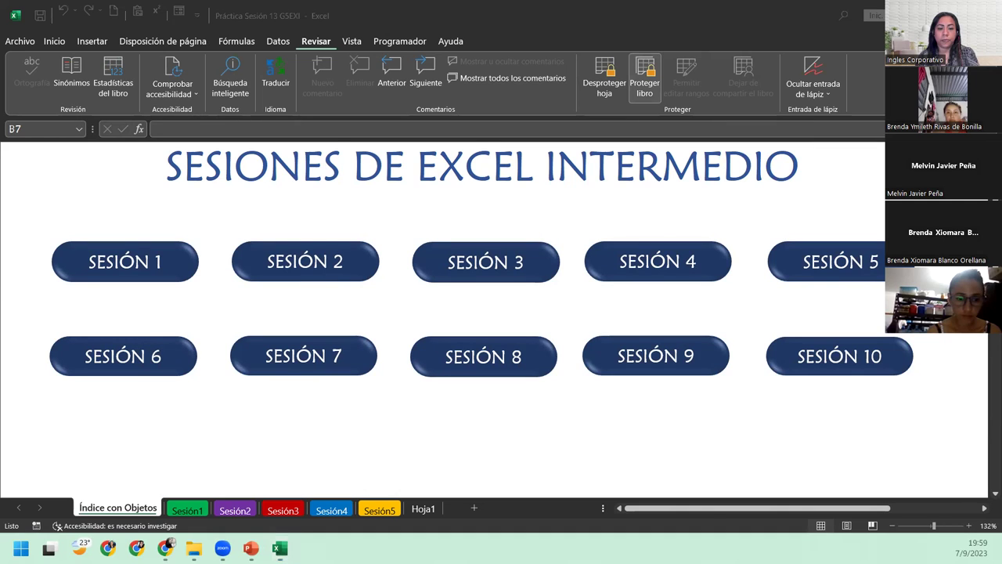
key(Right)
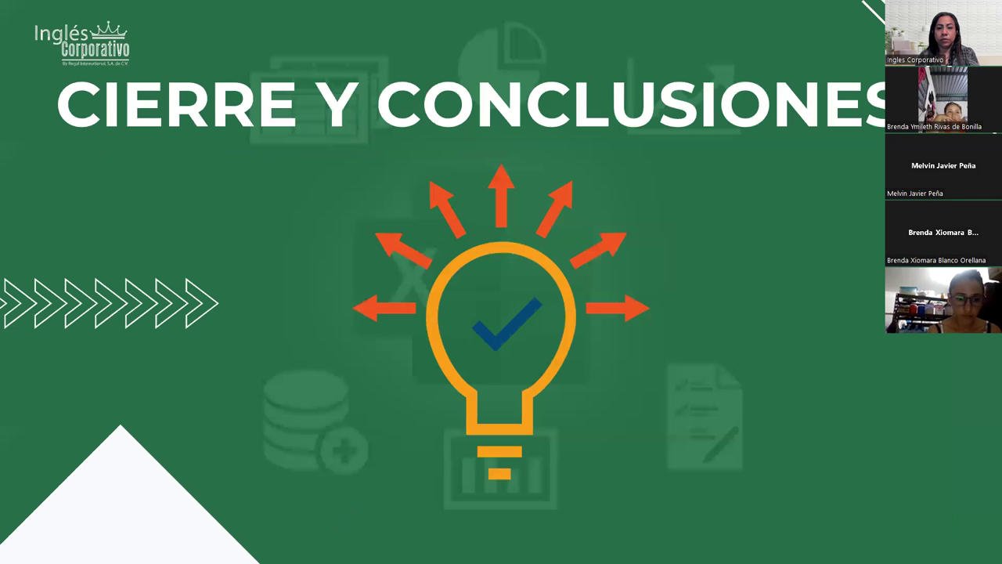